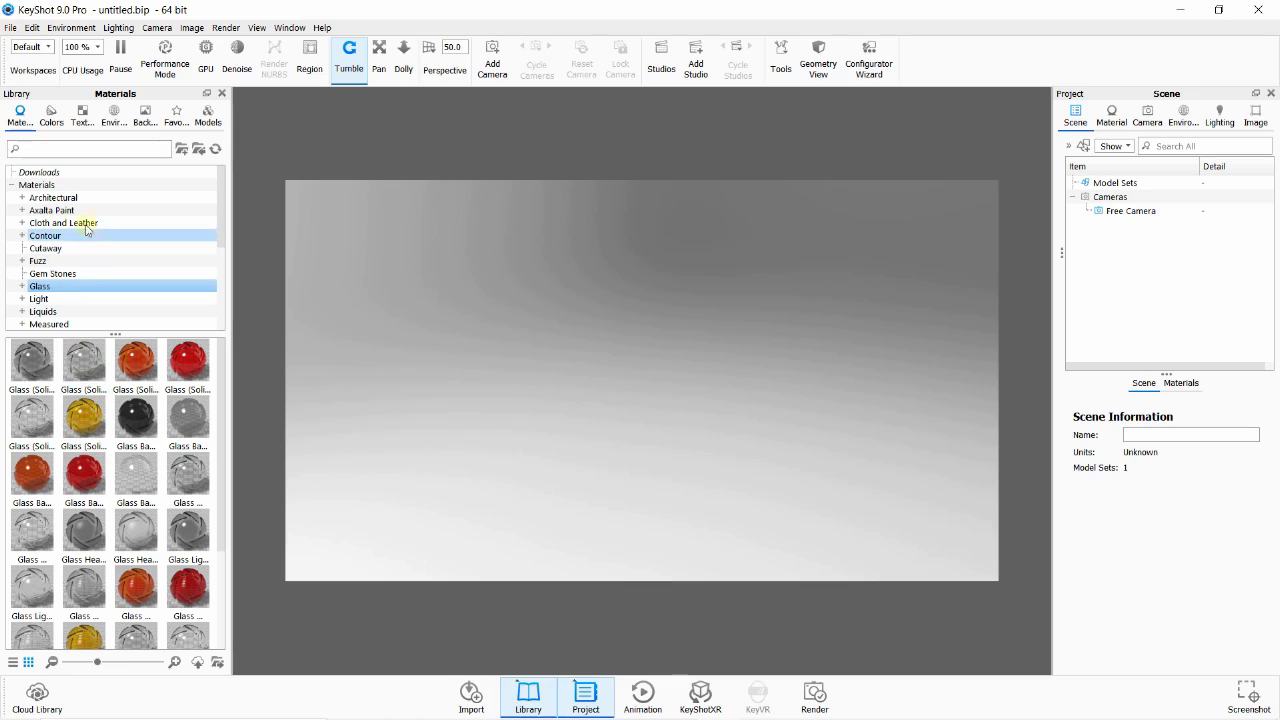
- Select the Startup workspace and enable GPU mode, showing 100% GPU usage
left_click(32, 47)
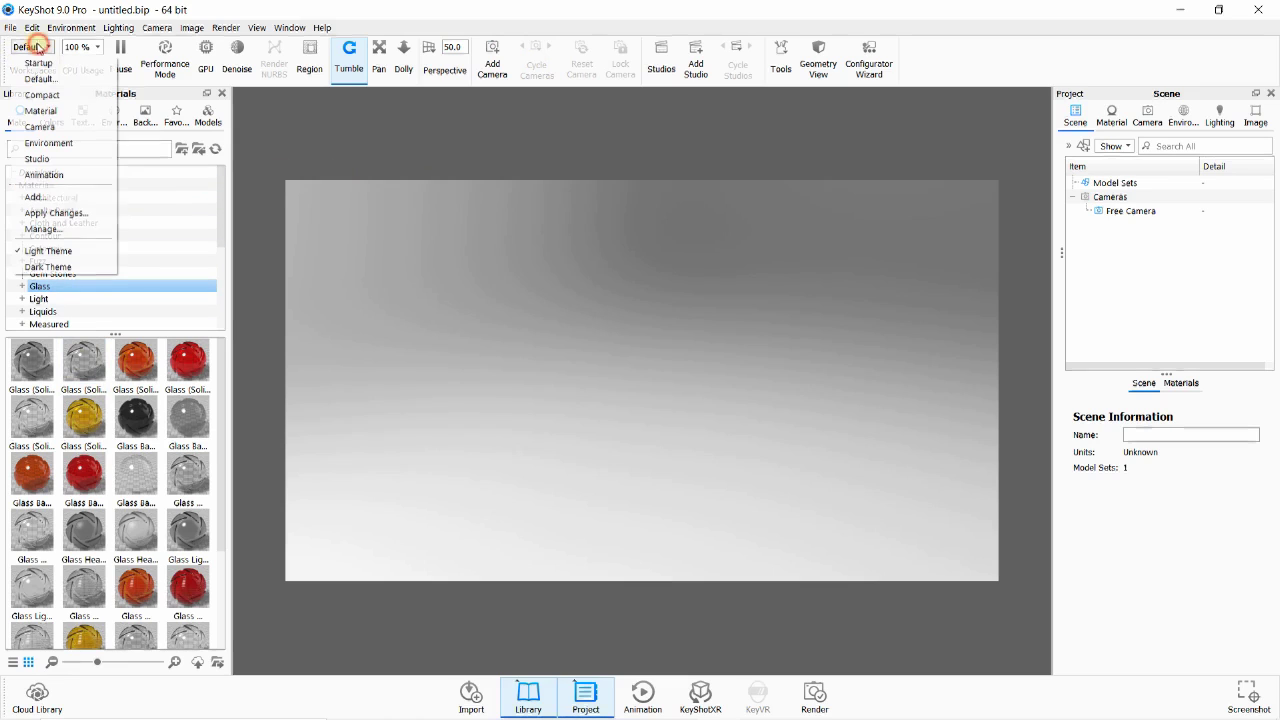
left_click(546, 364)
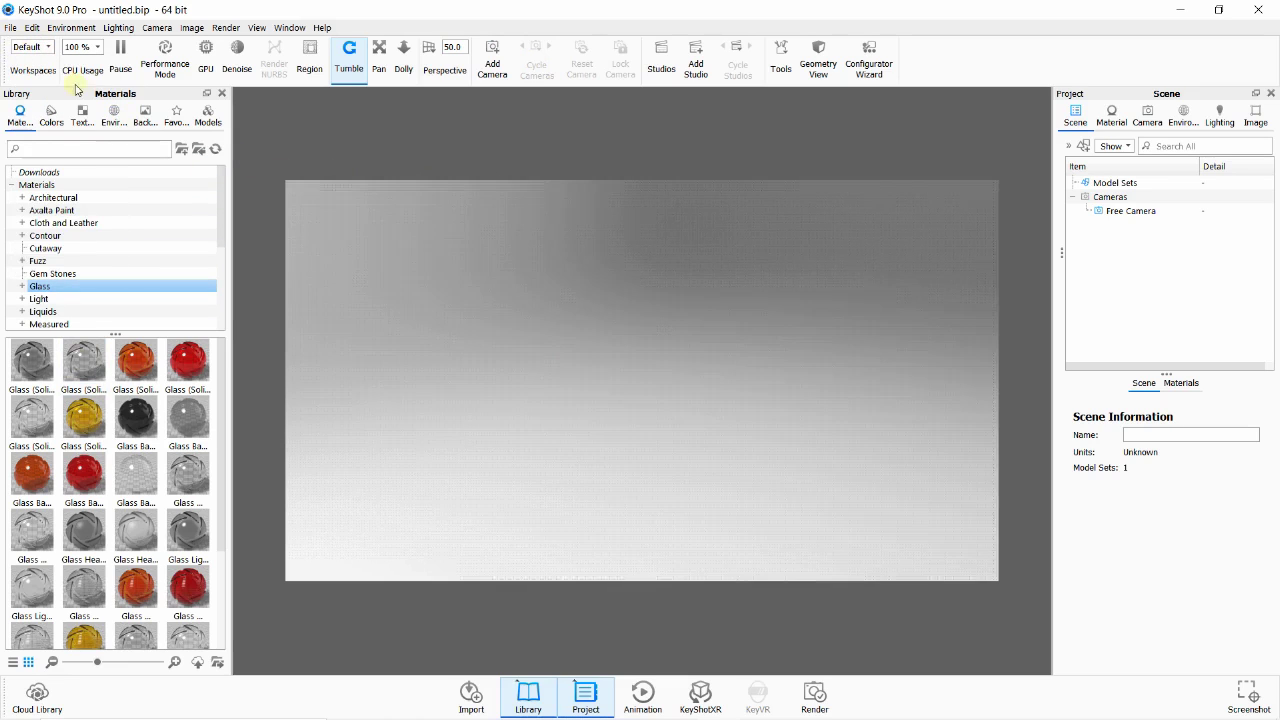
left_click(33, 47)
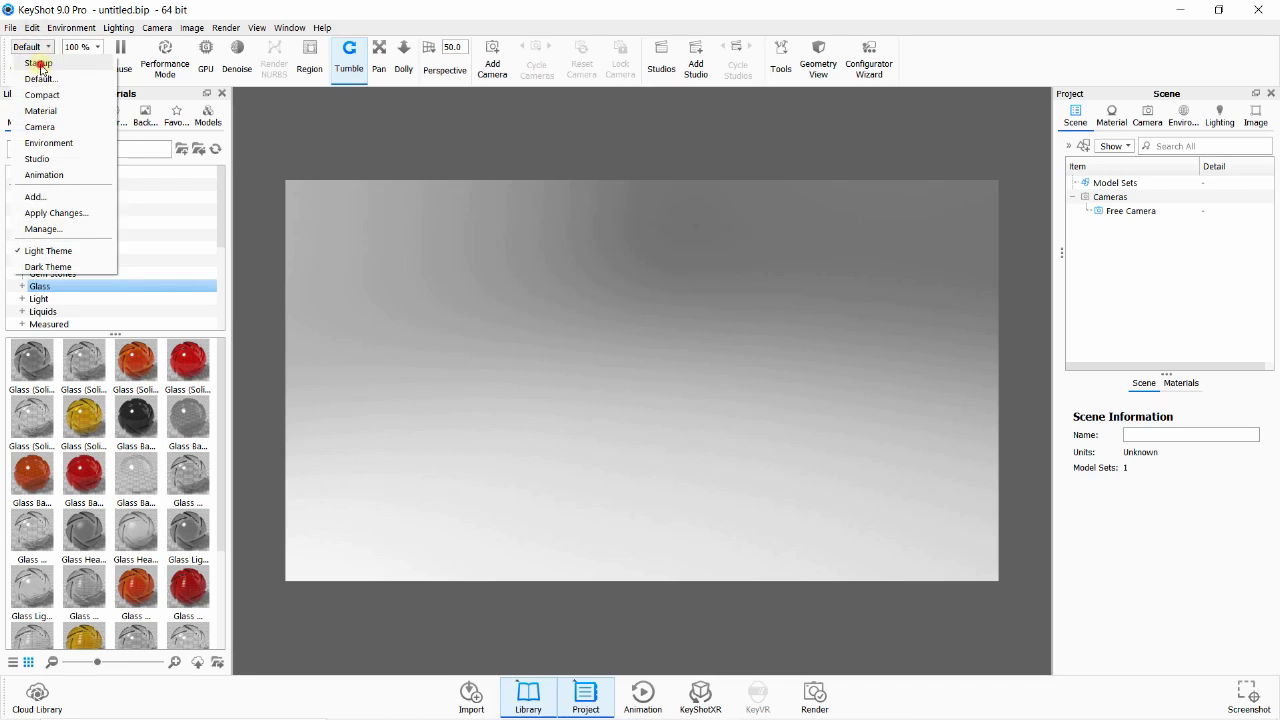
left_click(44, 65)
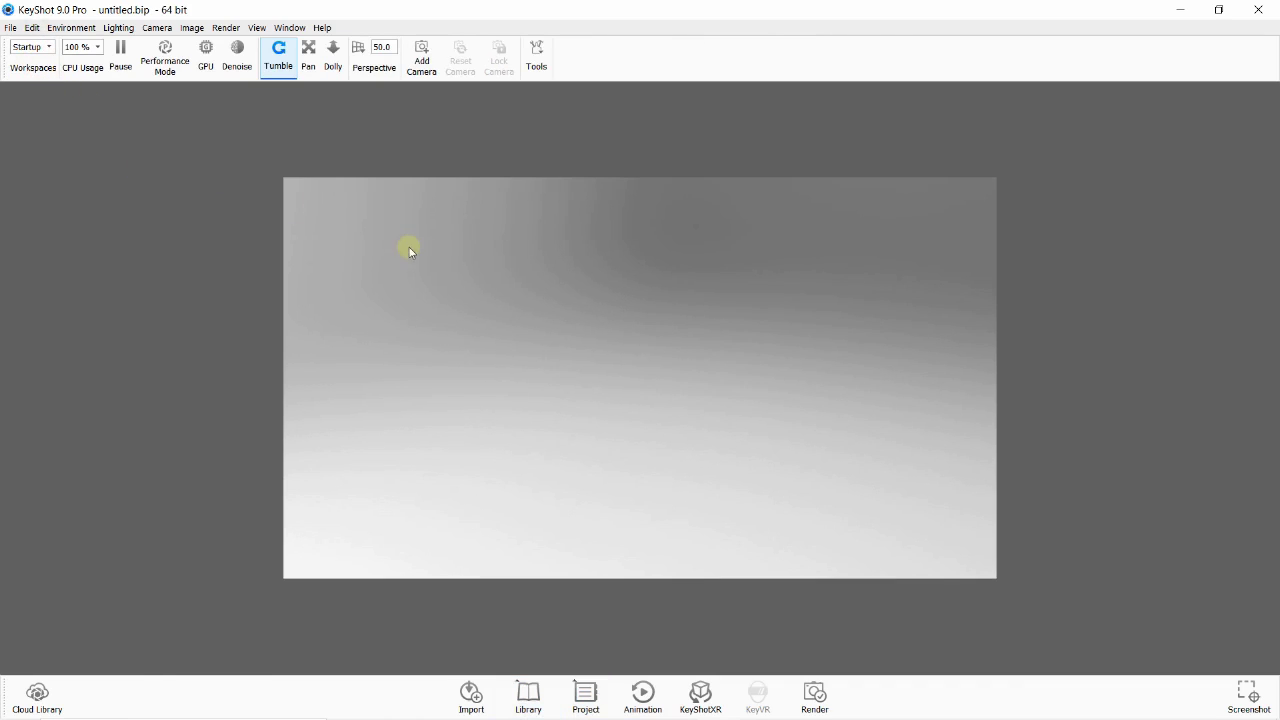
left_click(24, 52)
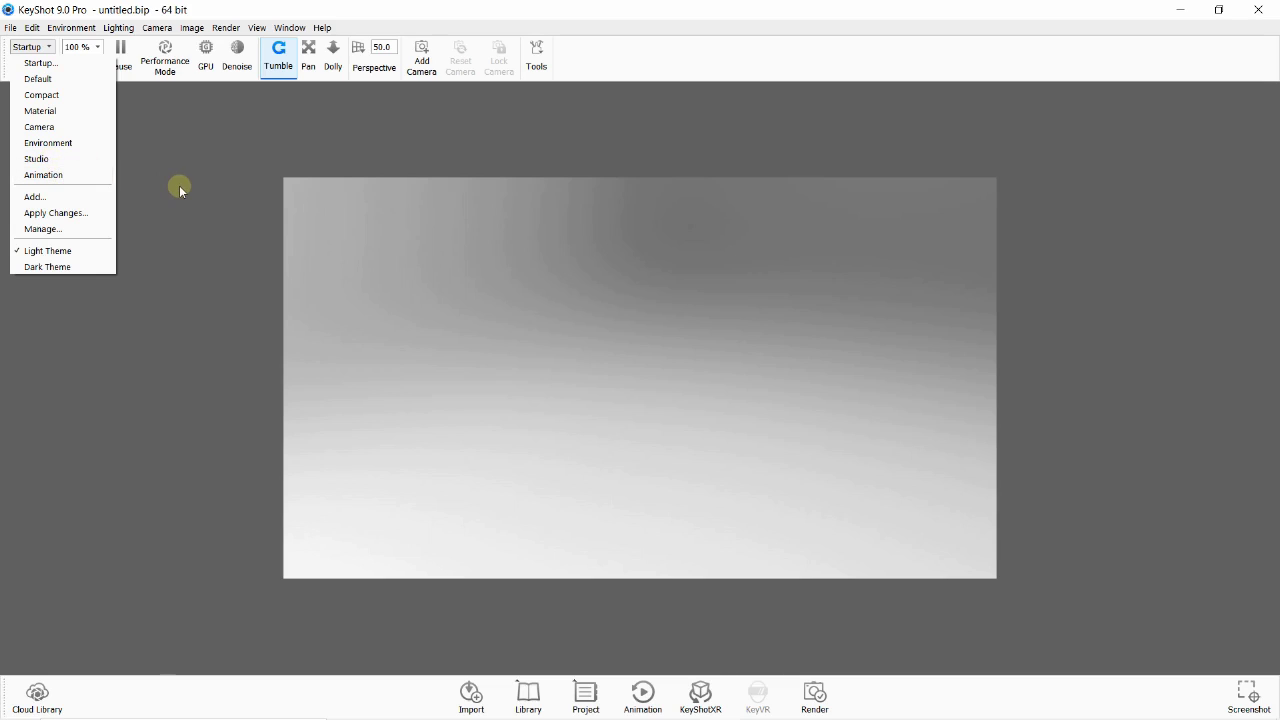
left_click(163, 157)
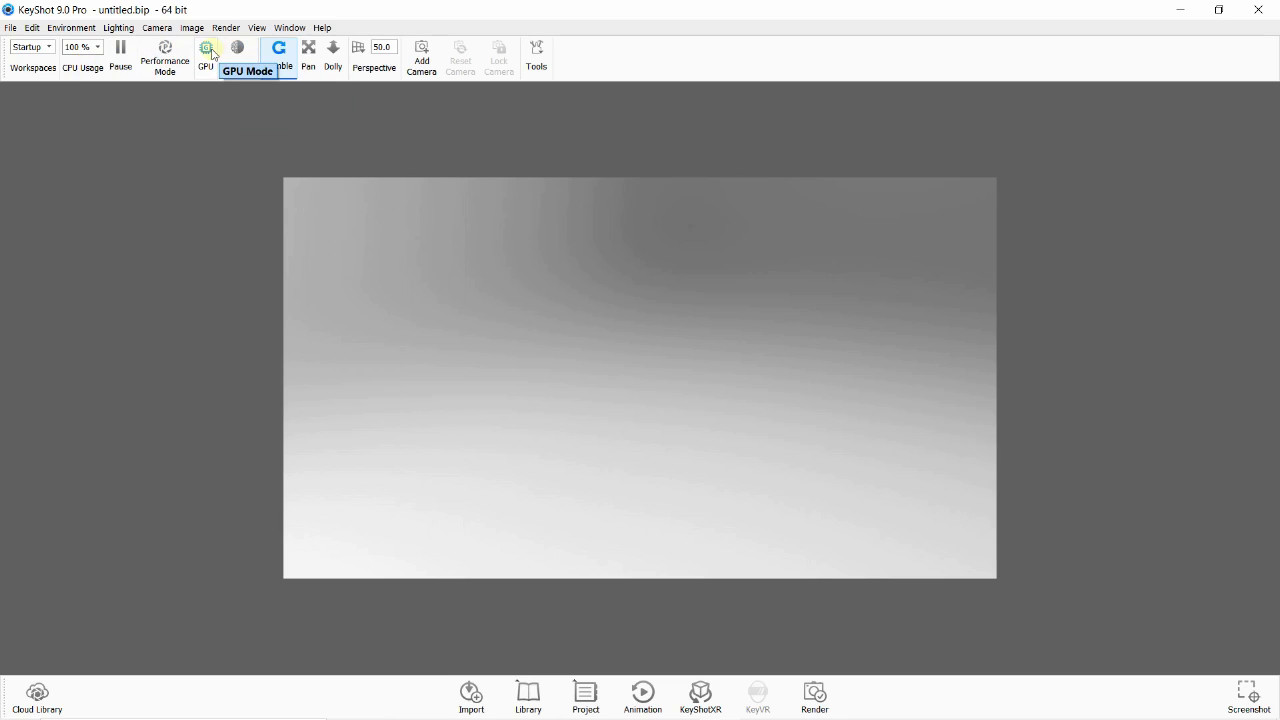
left_click(211, 53)
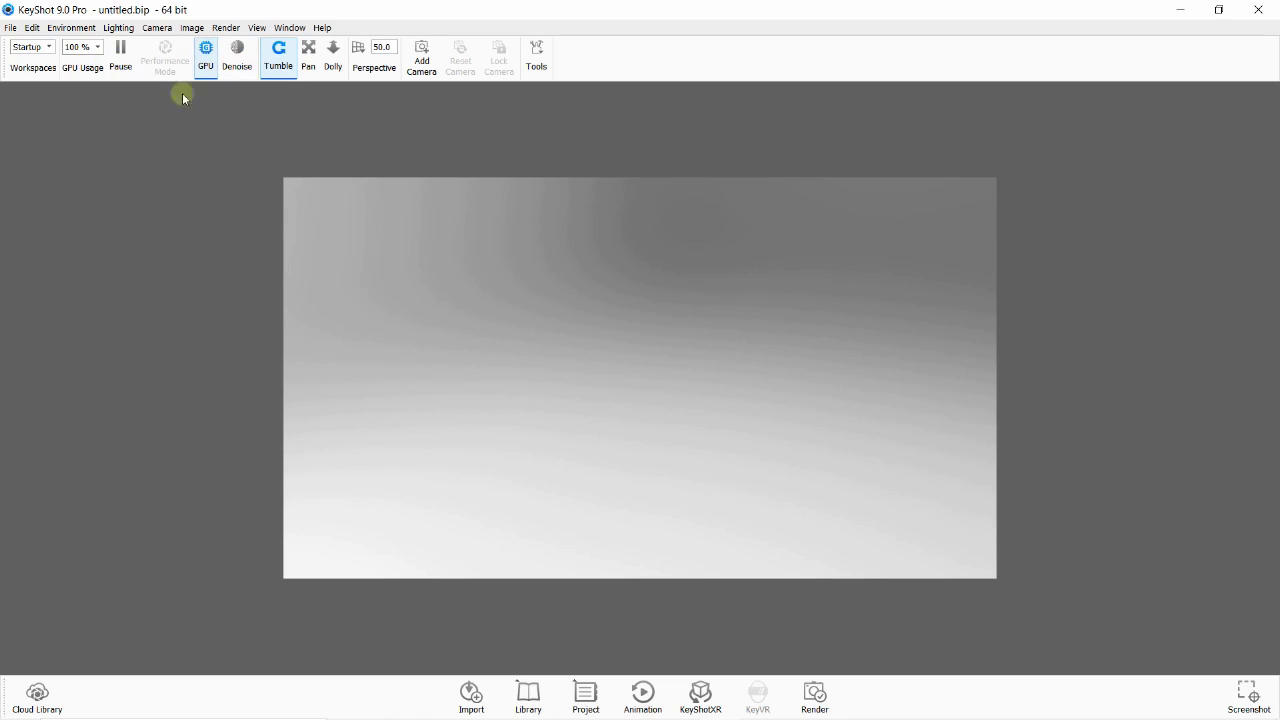
left_click(10, 28)
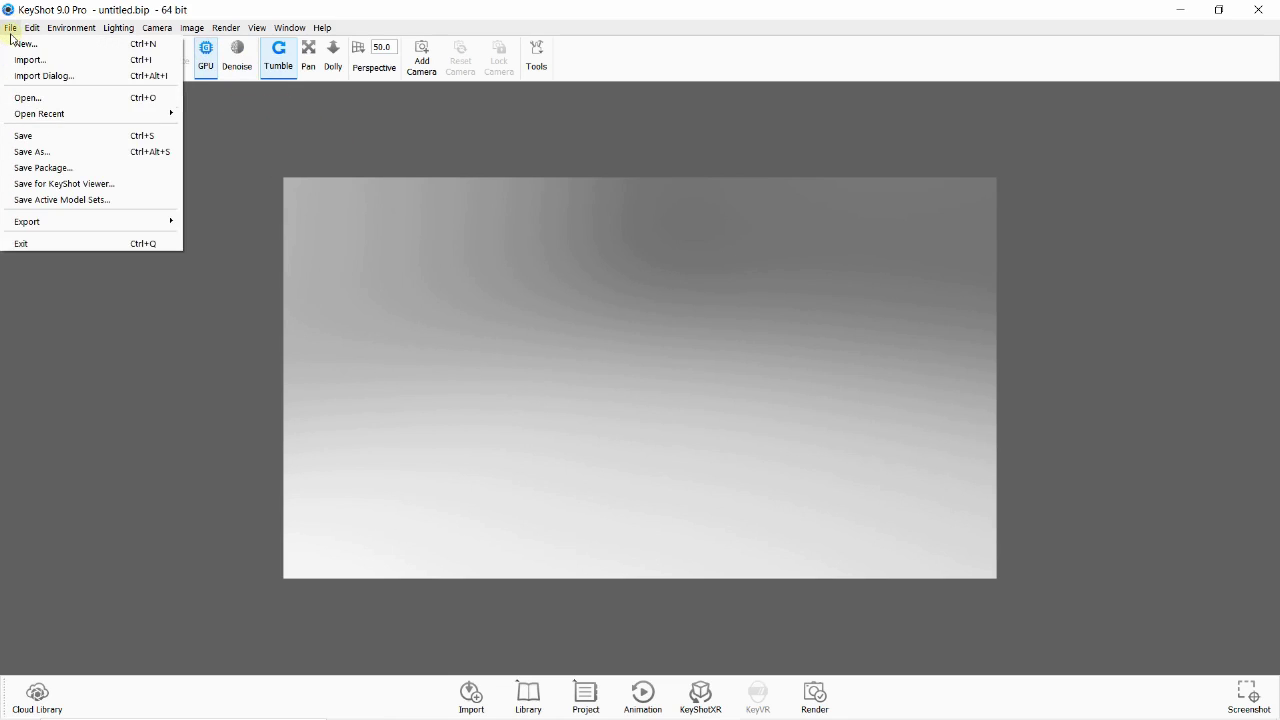
- Import merceds benz g class.STEP into the scene with the default import settings
left_click(24, 60)
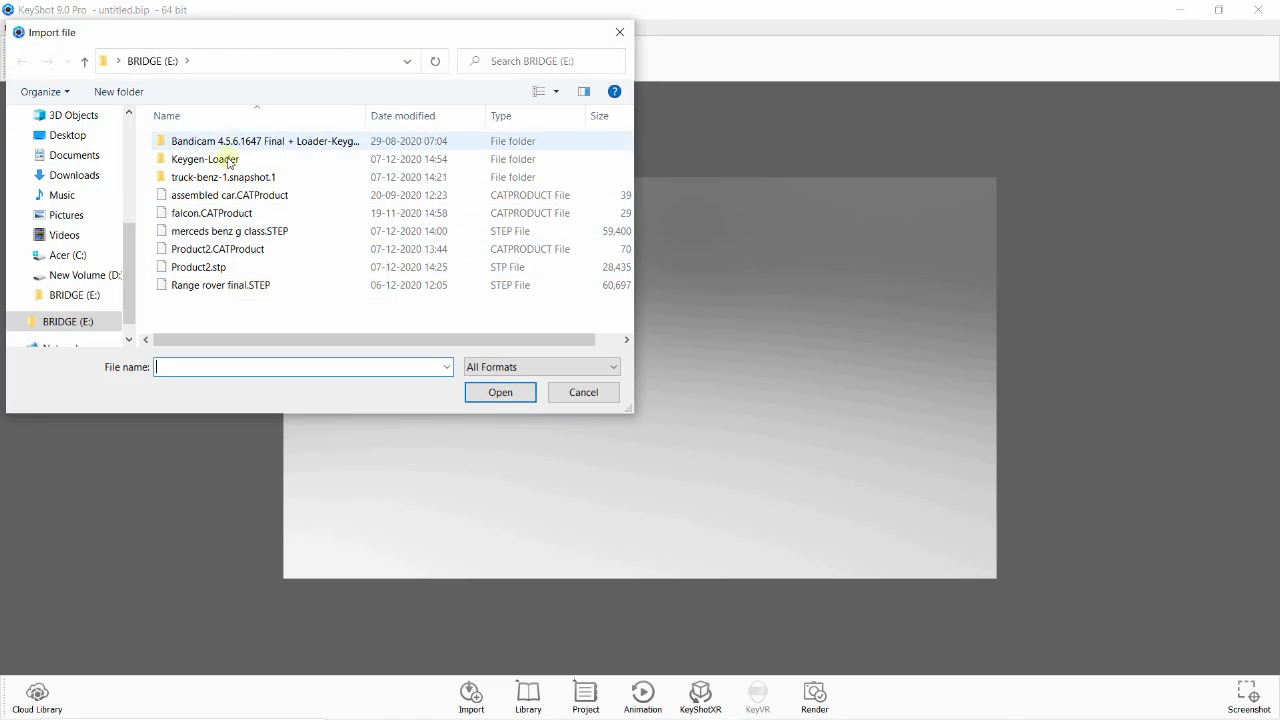
left_click(245, 230)
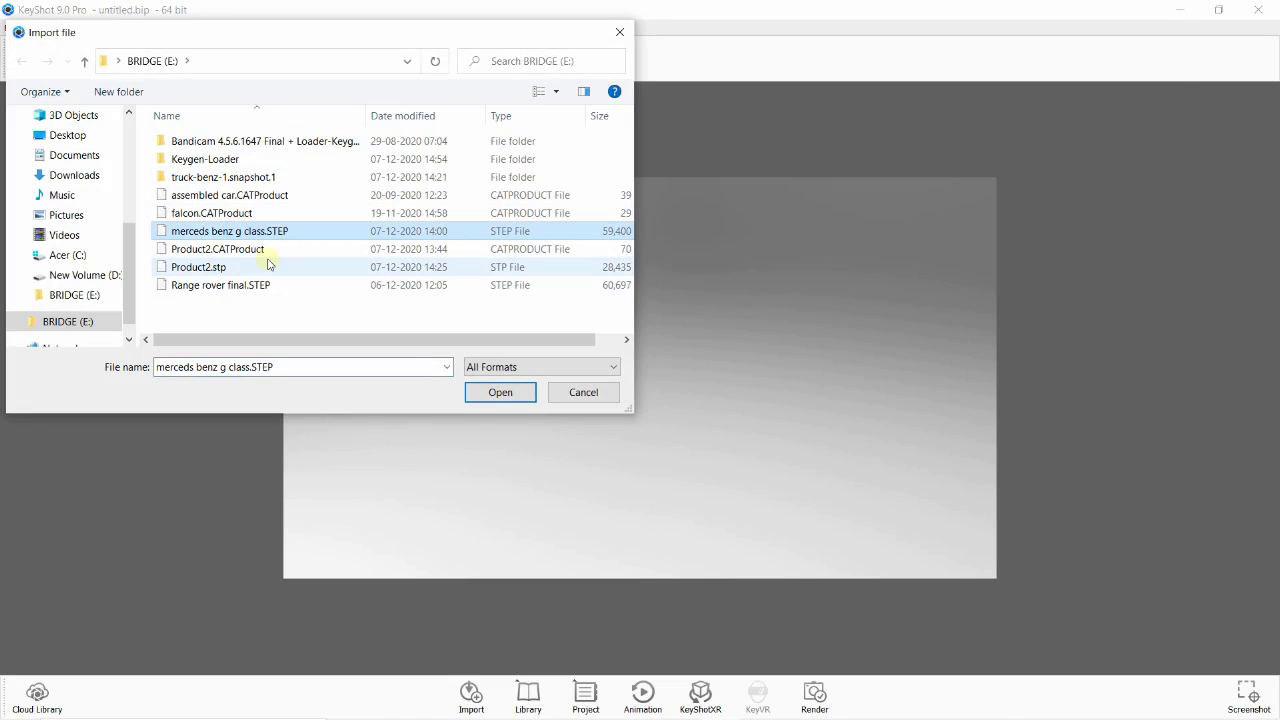
left_click(500, 392)
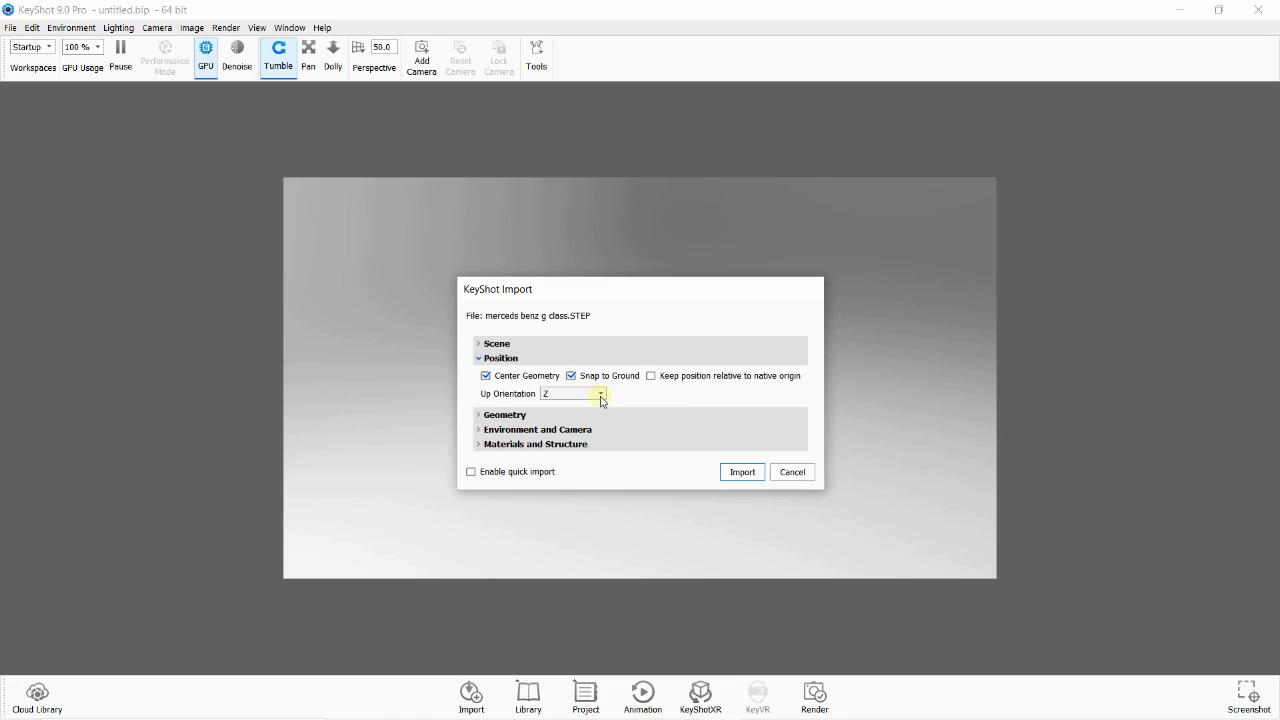
left_click(741, 478)
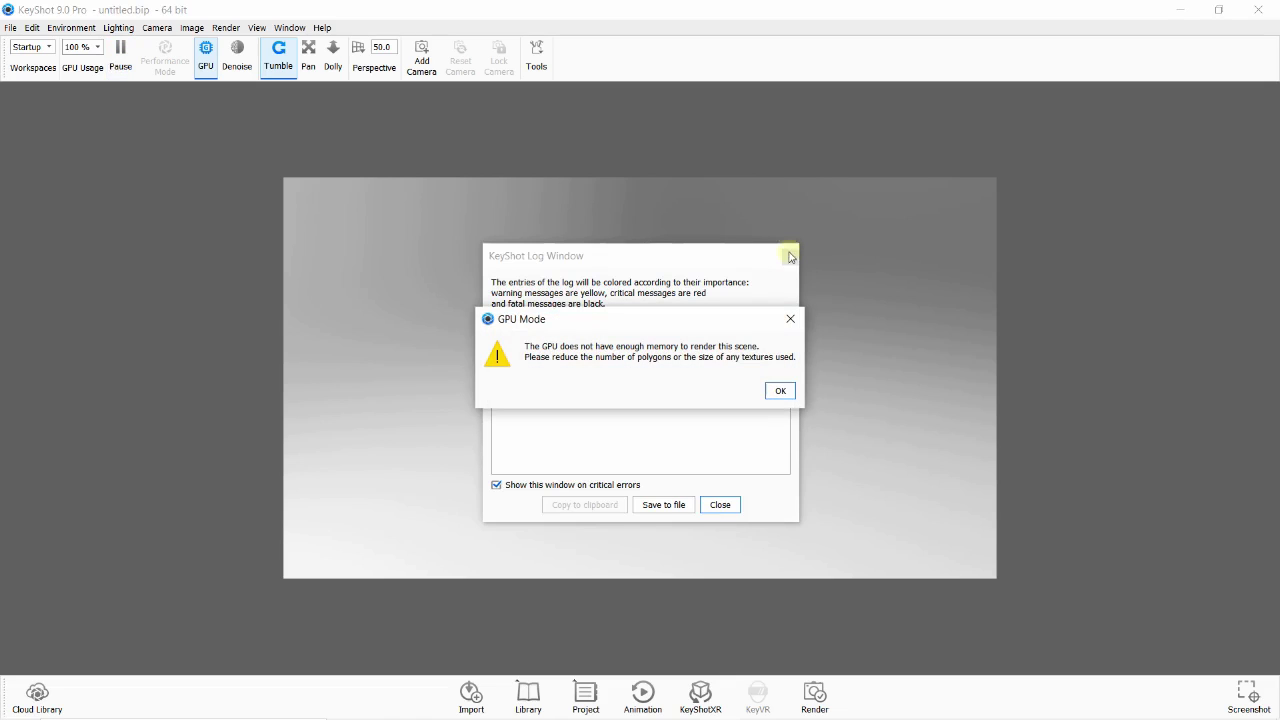
- Dismiss the GPU memory warning and log, then orbit the truck upright in CPU mode
left_click(799, 318)
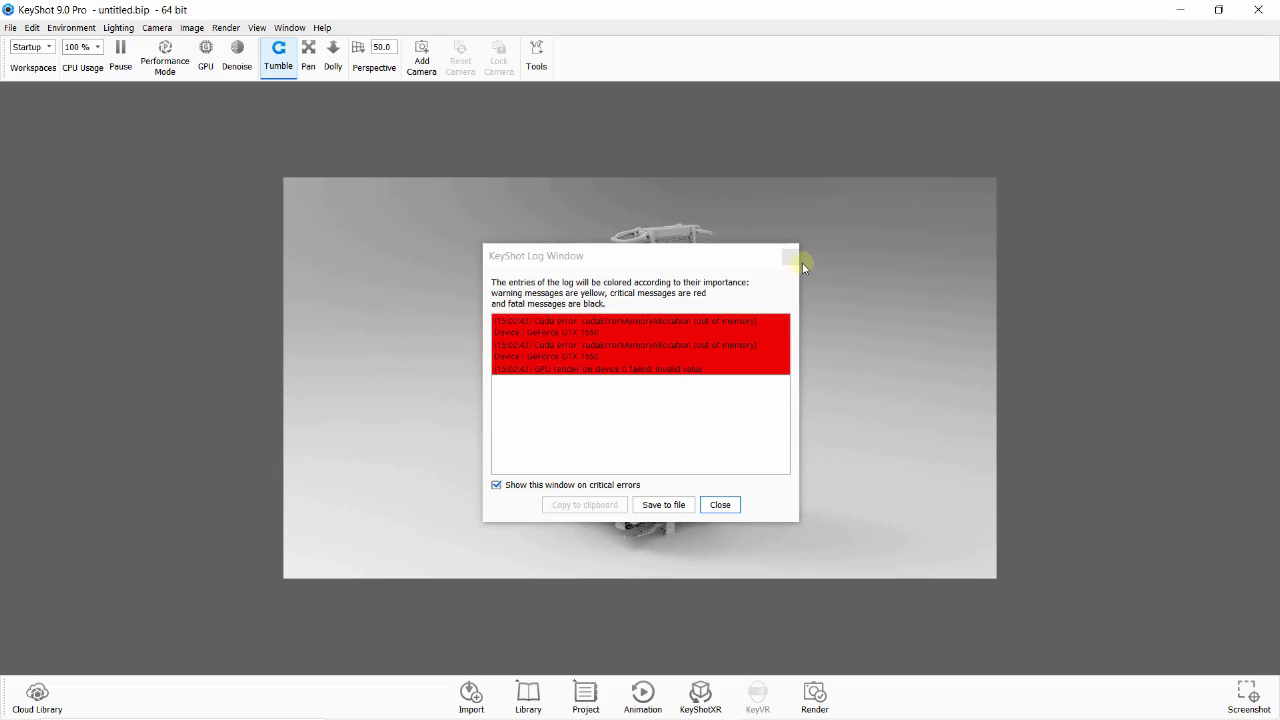
left_click(790, 257)
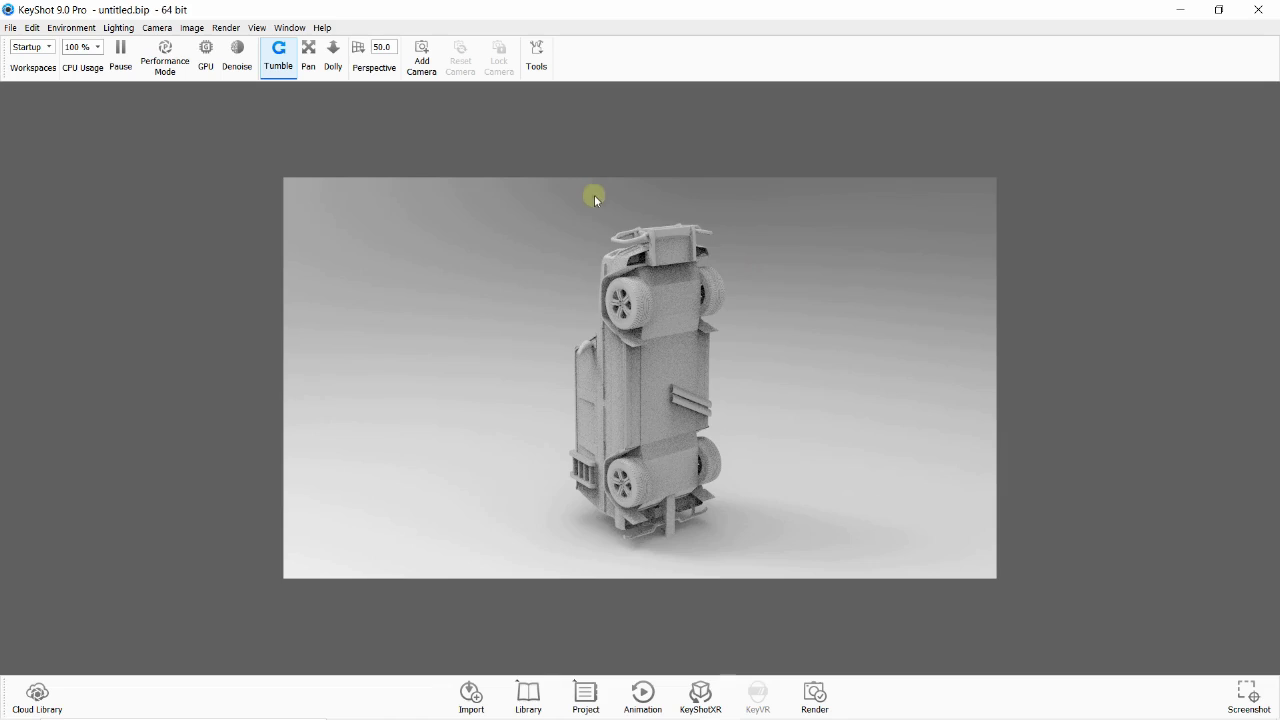
left_click_drag(583, 214, 634, 229)
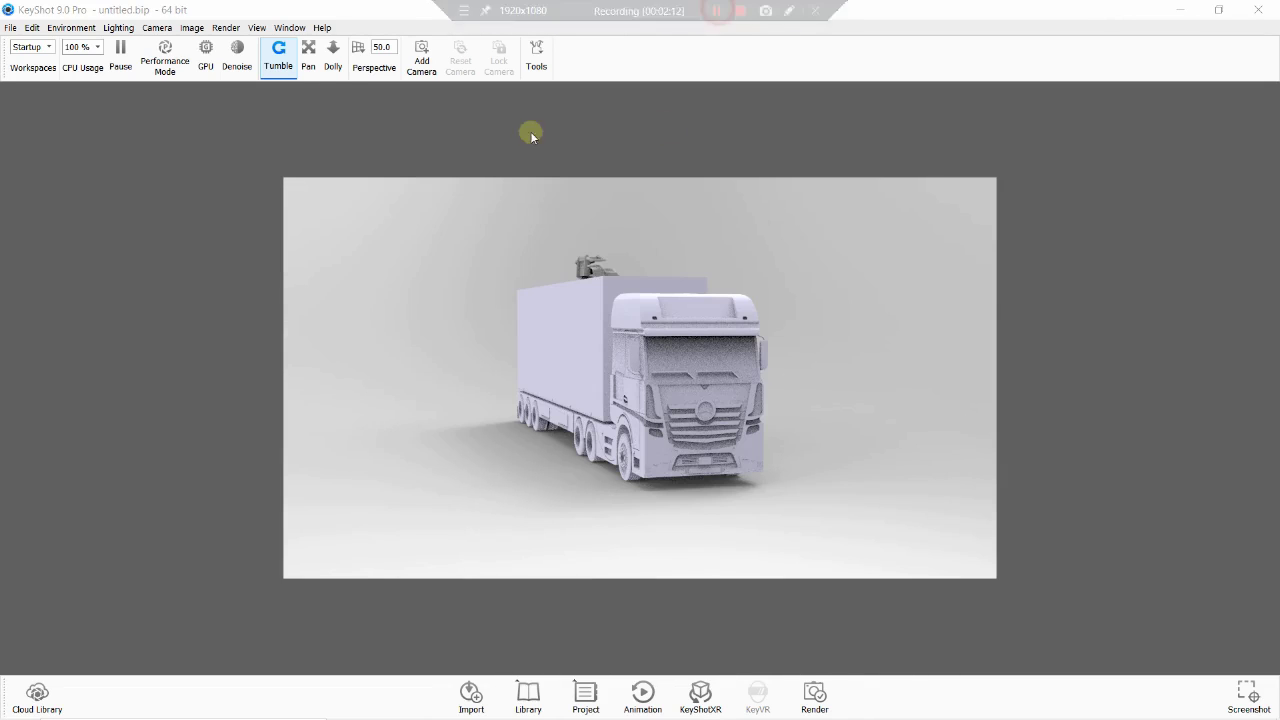
mouse_move(495, 310)
left_mouse_down()
mouse_move(491, 335)
mouse_move(449, 334)
mouse_move(494, 369)
mouse_move(354, 349)
left_mouse_up()
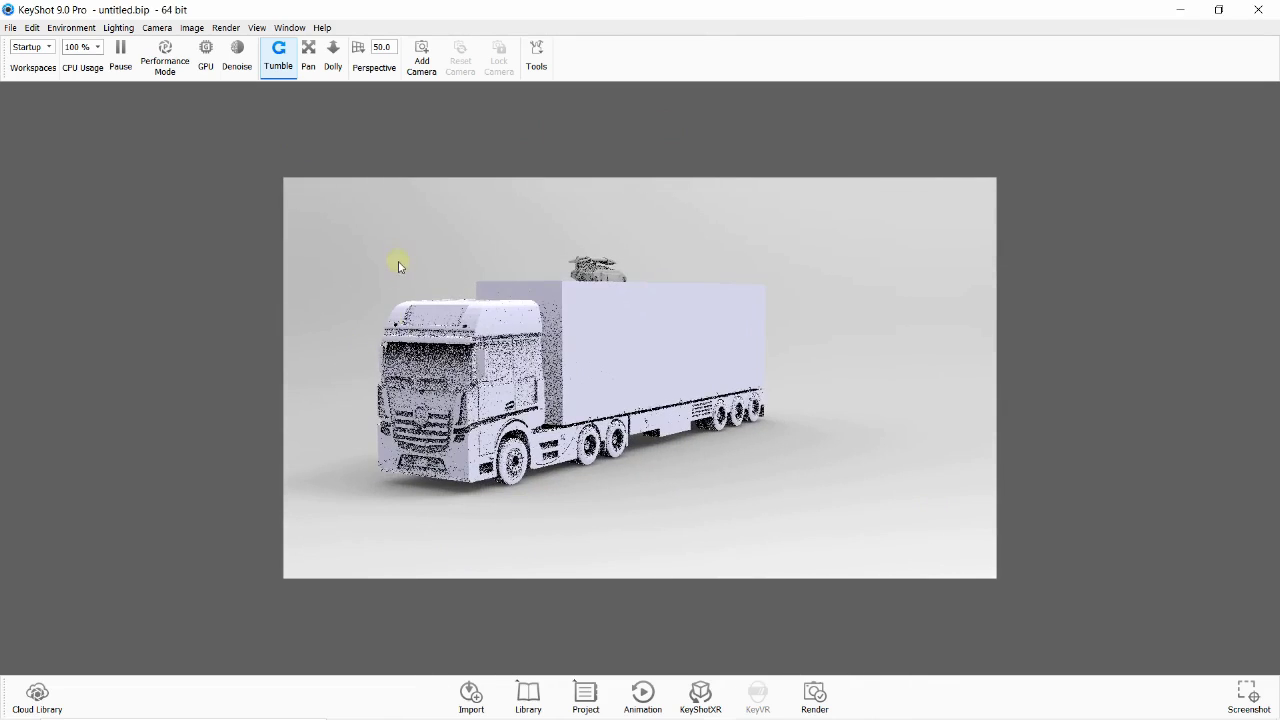
mouse_move(403, 246)
left_mouse_down()
mouse_move(537, 268)
mouse_move(640, 263)
mouse_move(603, 271)
left_mouse_up()
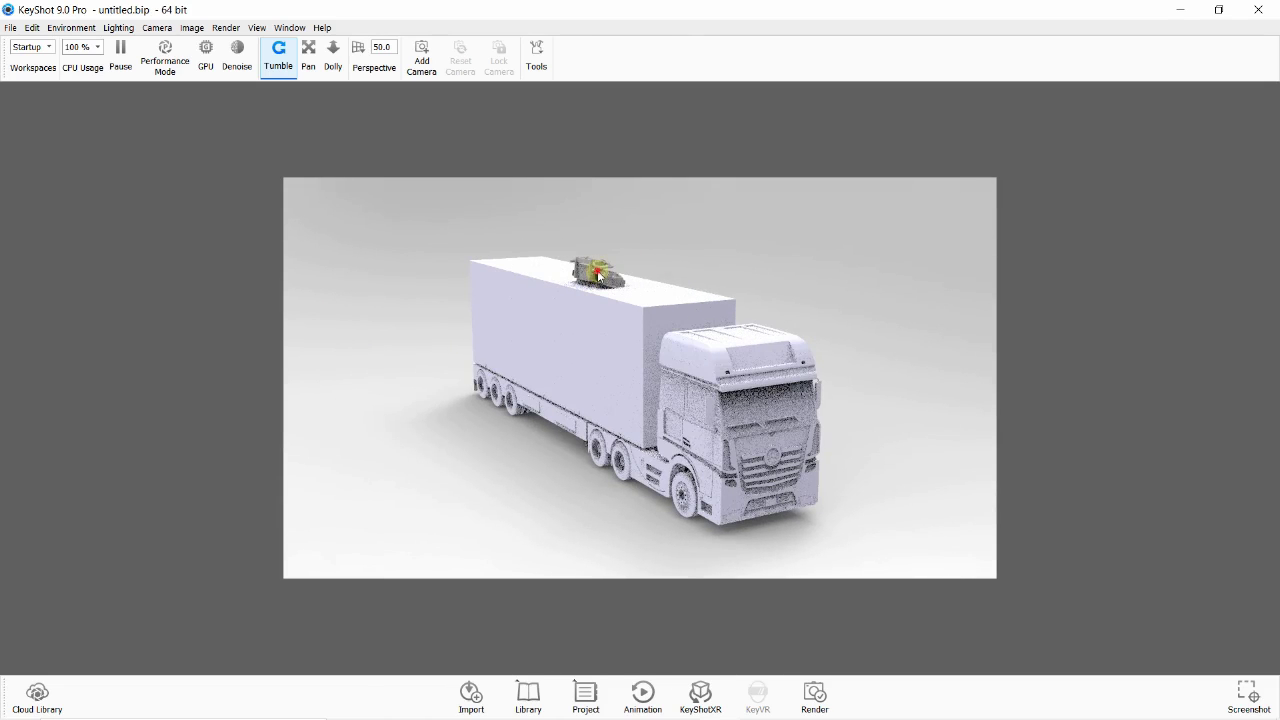
left_click(30, 46)
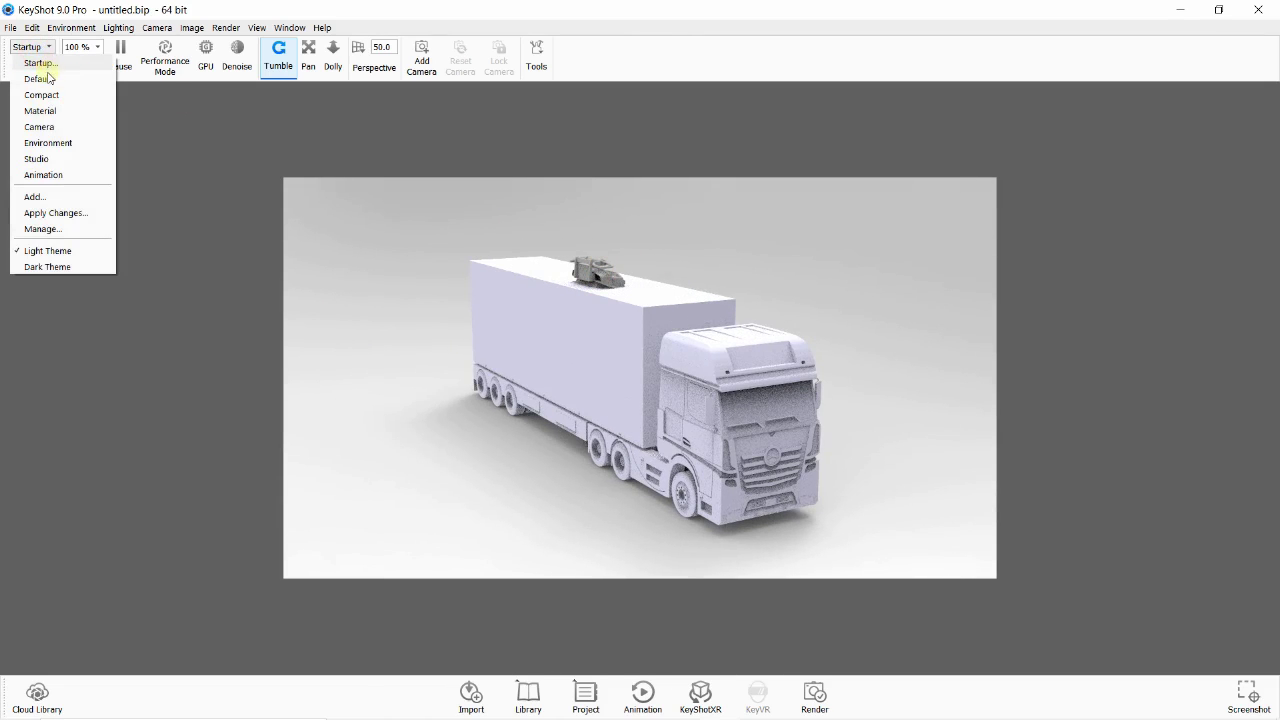
- Return to Default workspace and delete the merceds benz g class group, keeping only Product2
left_click(48, 77)
left_click(592, 270)
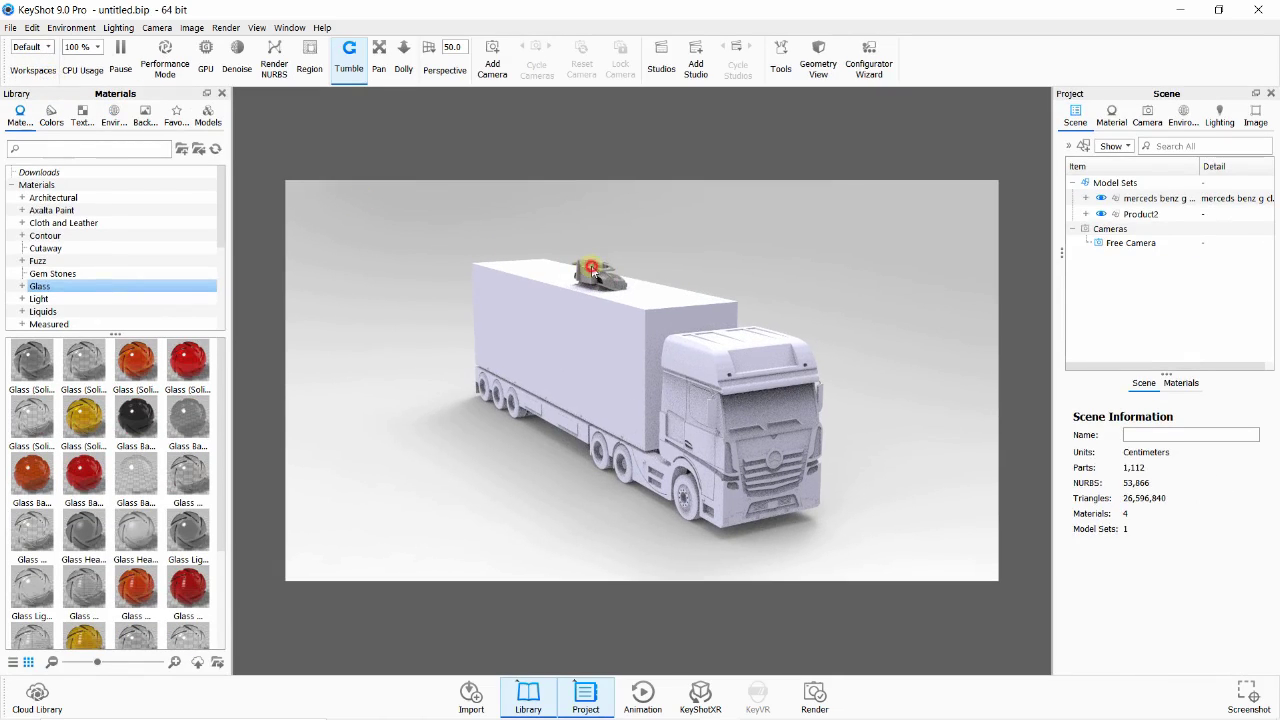
left_click(1118, 199)
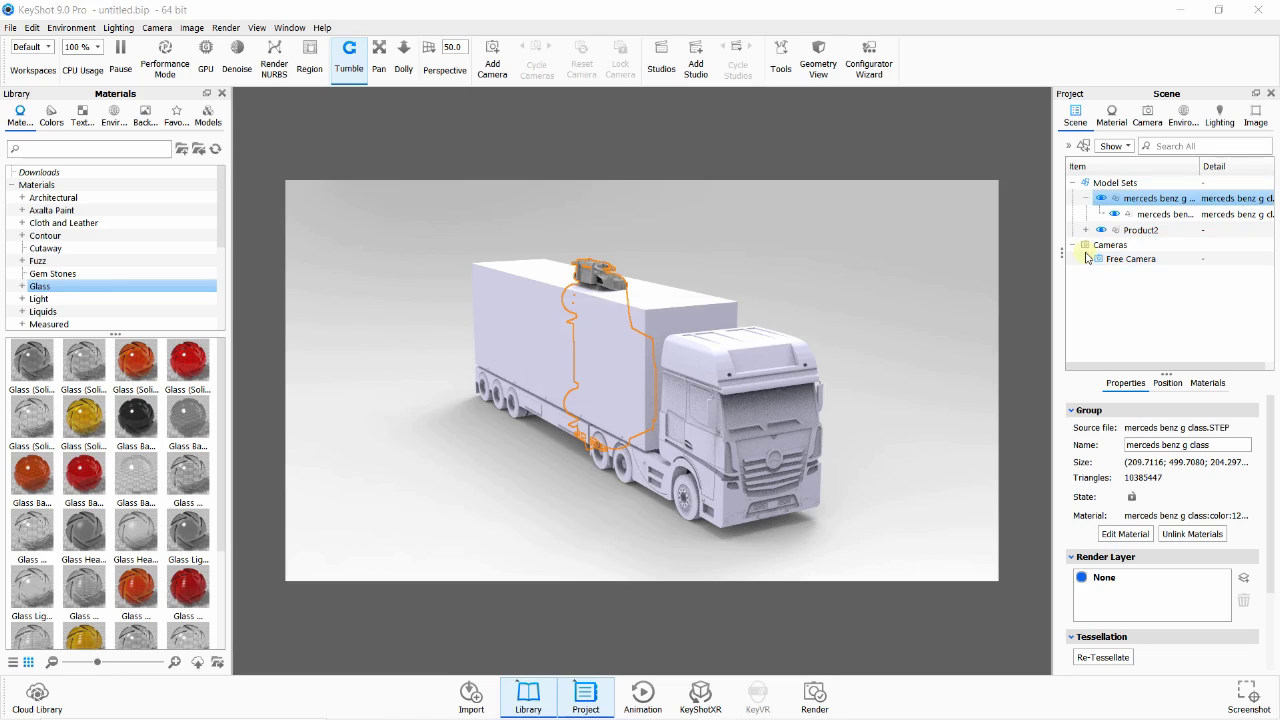
key("Delete")
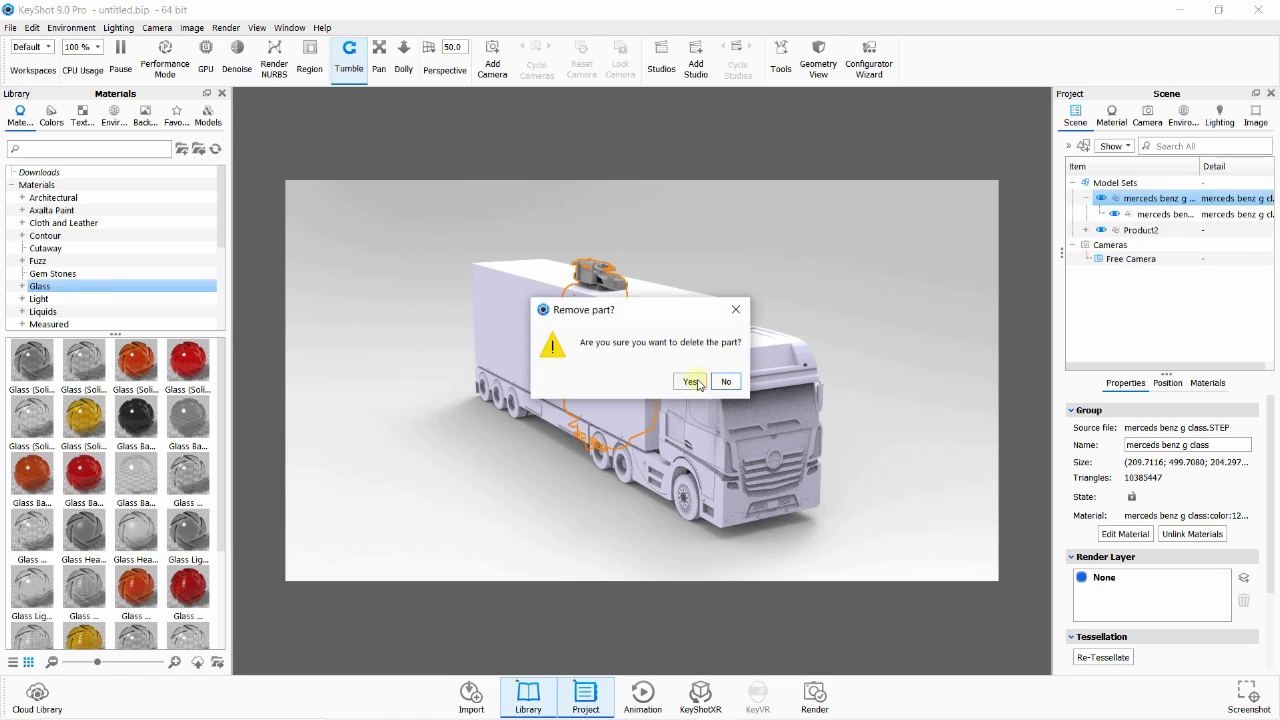
left_click(690, 381)
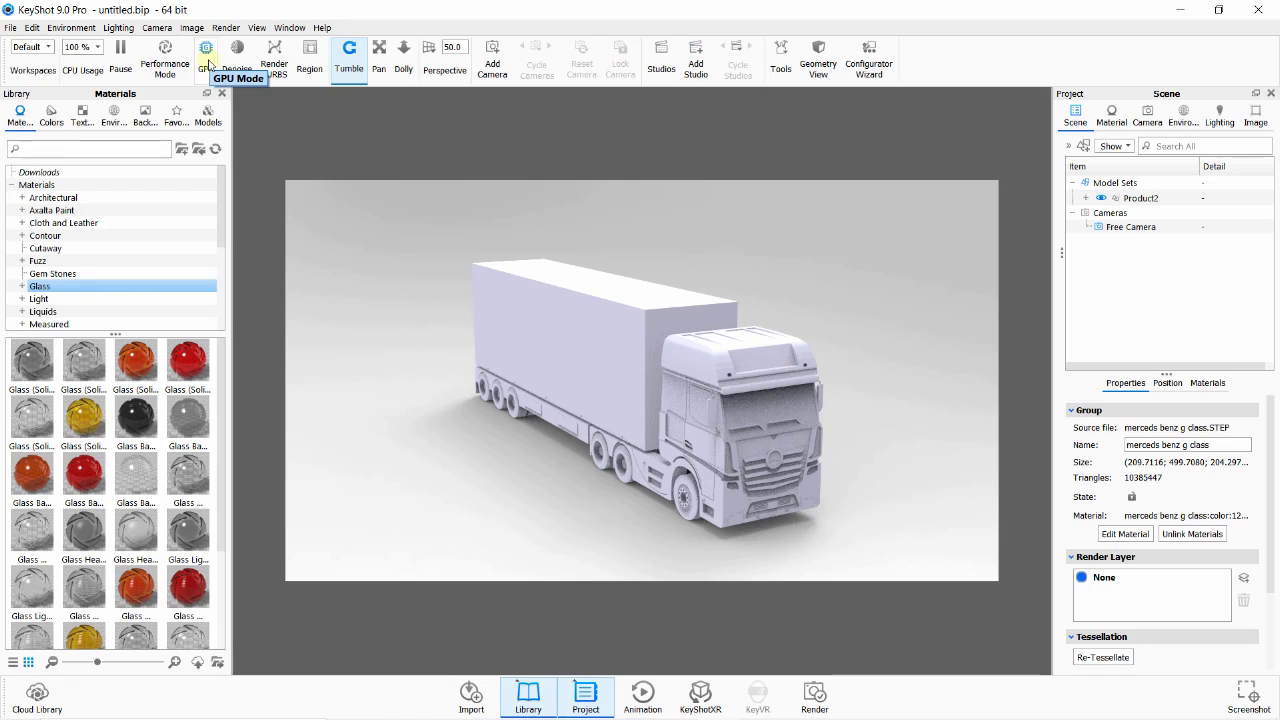
- Re-enable GPU rendering and orbit the truck toward a front three-quarter view
left_click(203, 56)
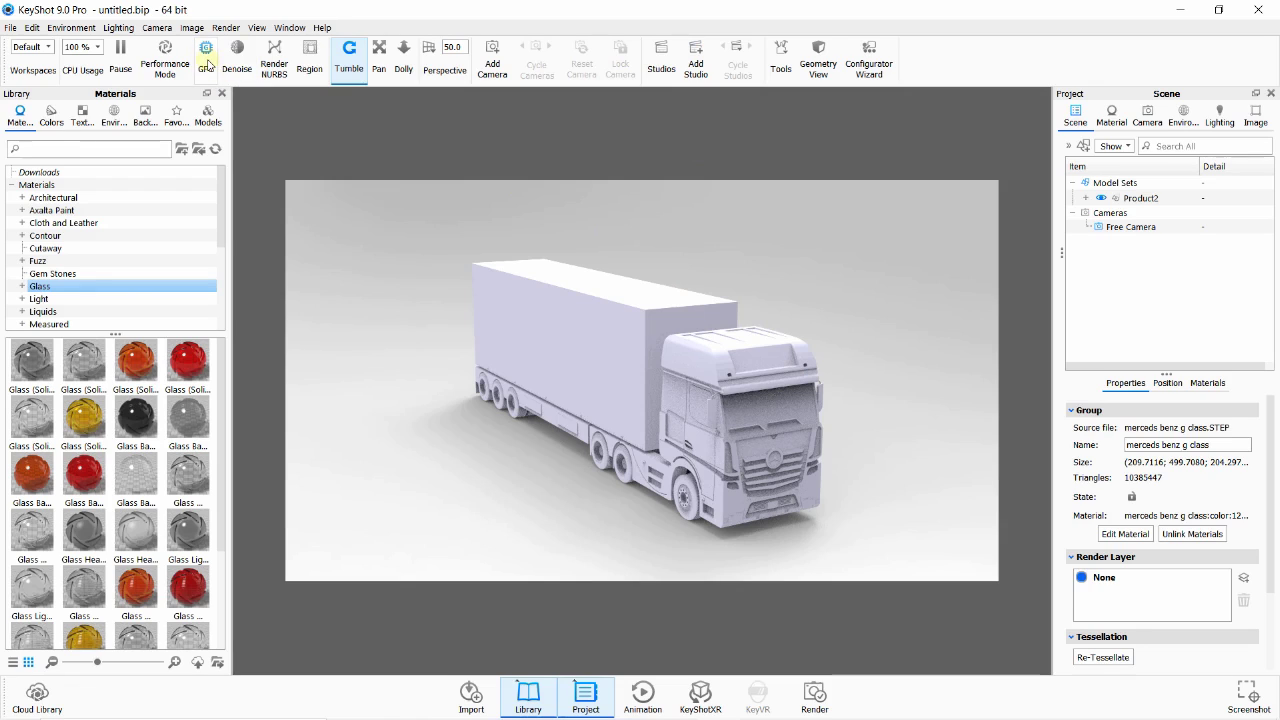
left_click(206, 58)
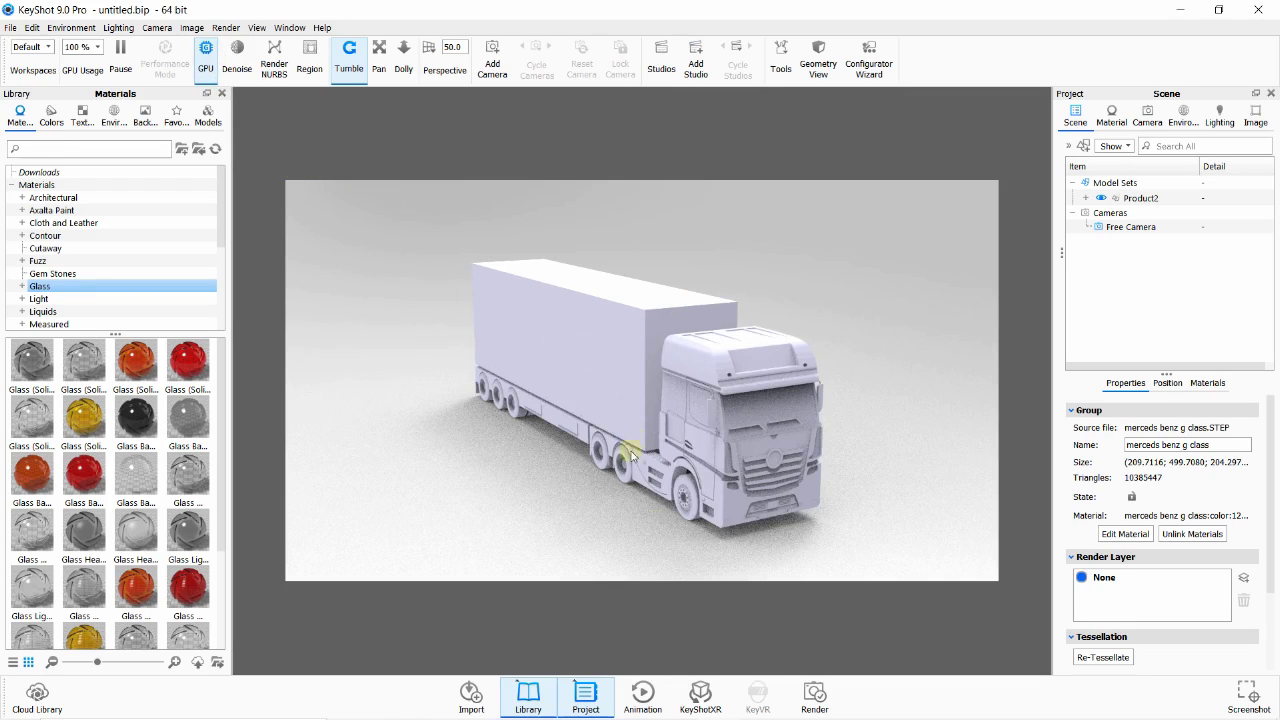
mouse_move(659, 561)
left_mouse_down()
mouse_move(620, 537)
mouse_move(647, 533)
mouse_move(580, 523)
mouse_move(523, 534)
left_mouse_up()
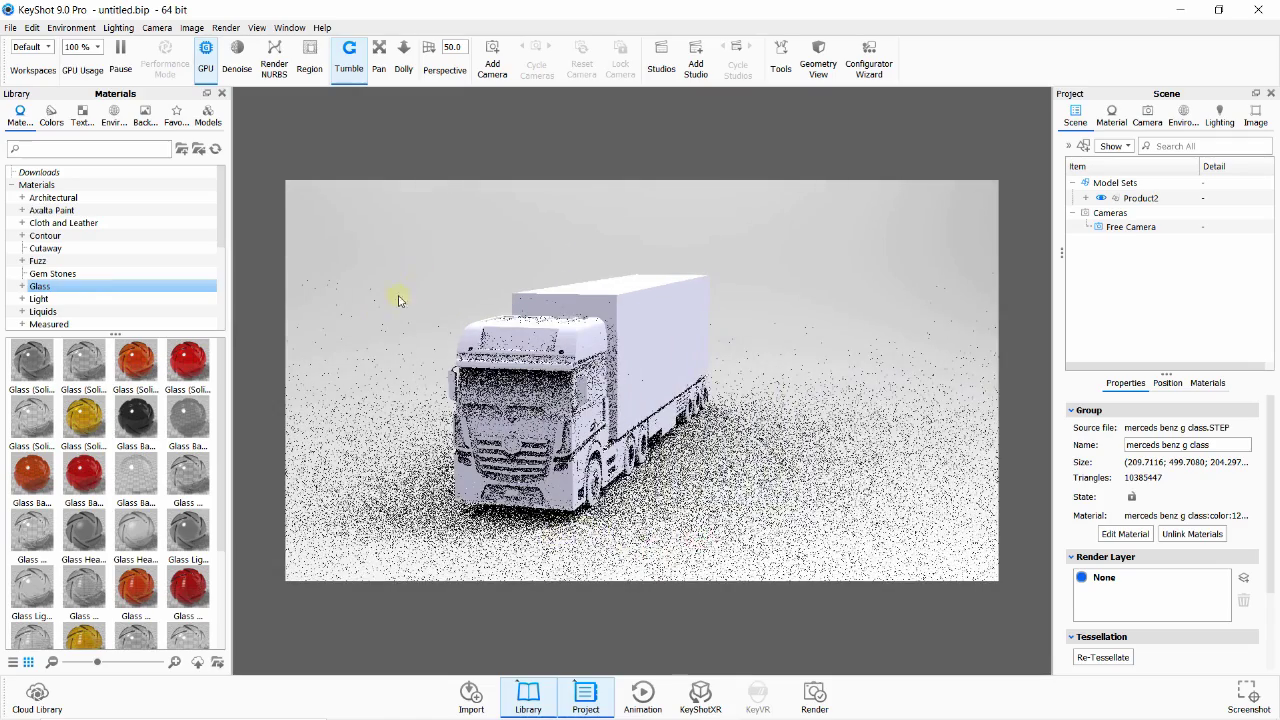
scroll(510, 523, "up", 1)
scroll(510, 518, "up", 1)
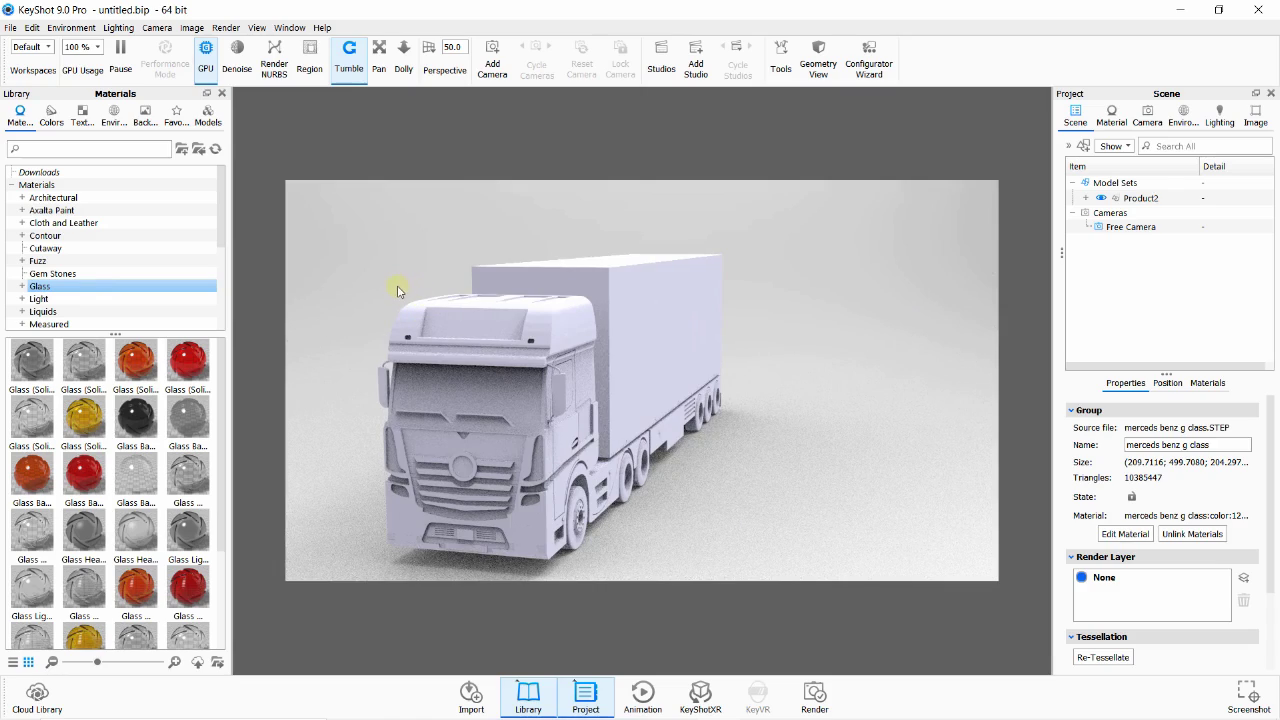
left_click_drag(428, 250, 449, 234)
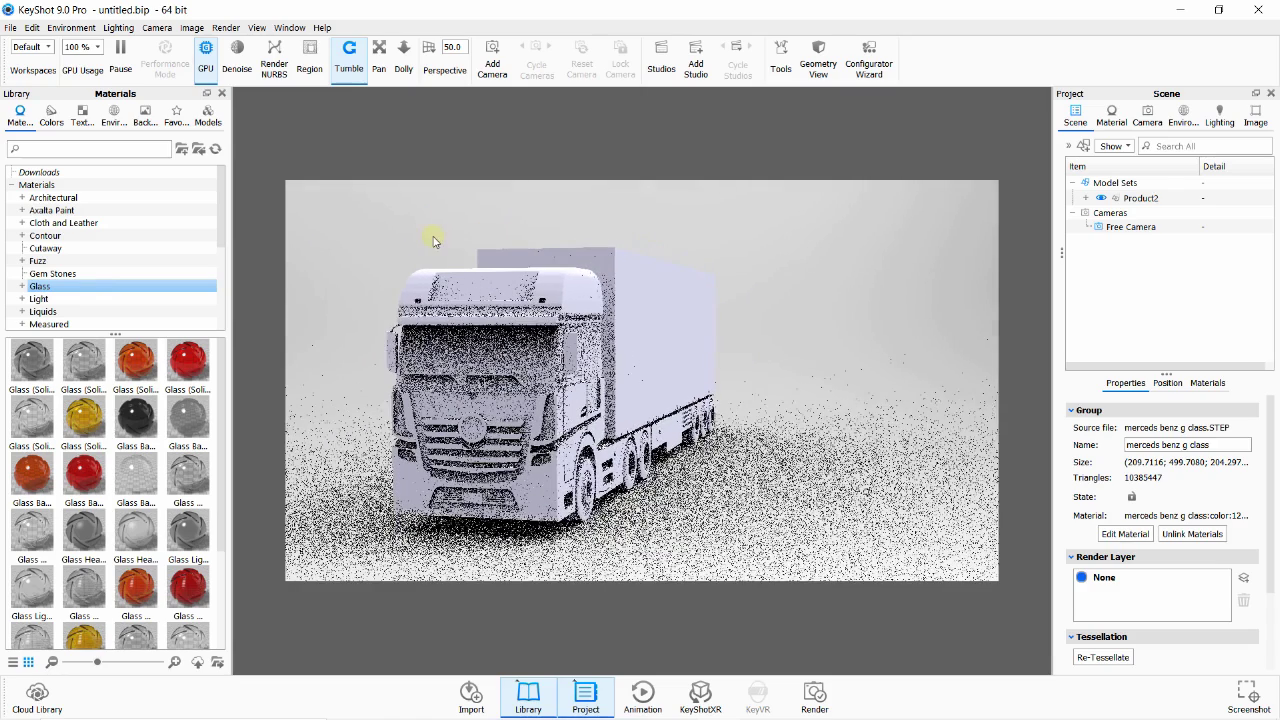
left_click_drag(560, 228, 651, 229)
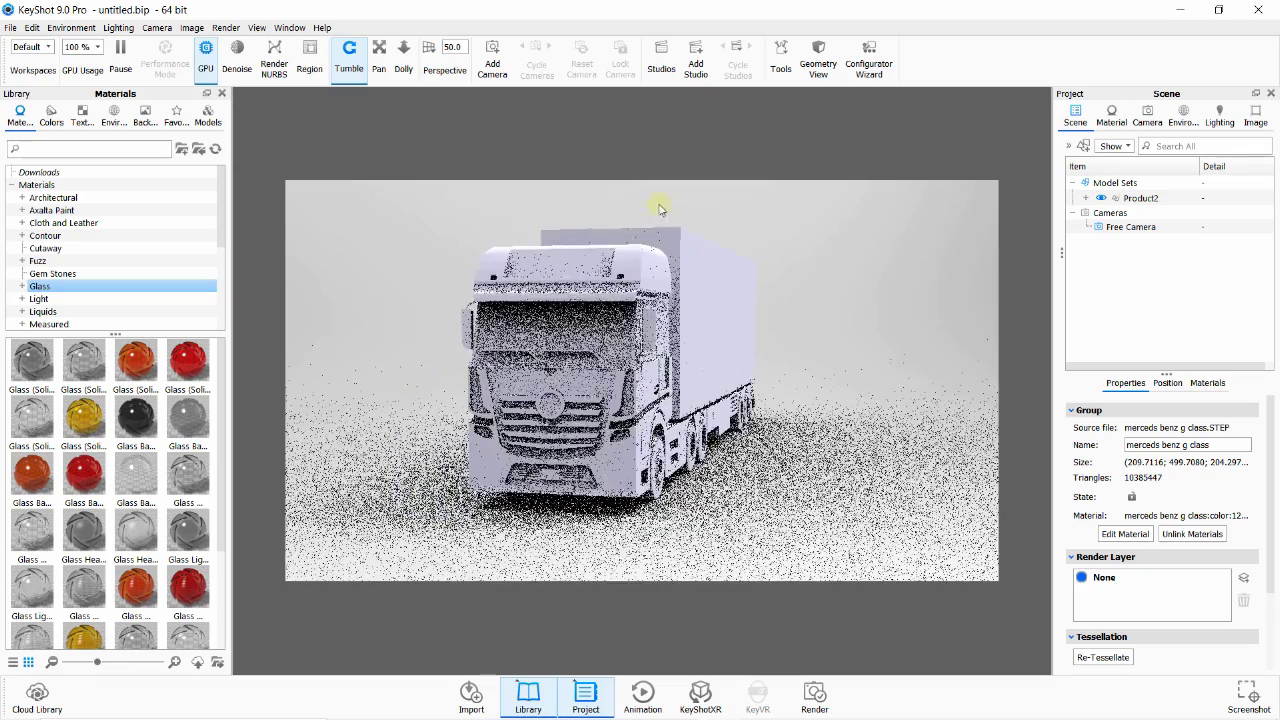
left_click_drag(660, 425, 600, 350)
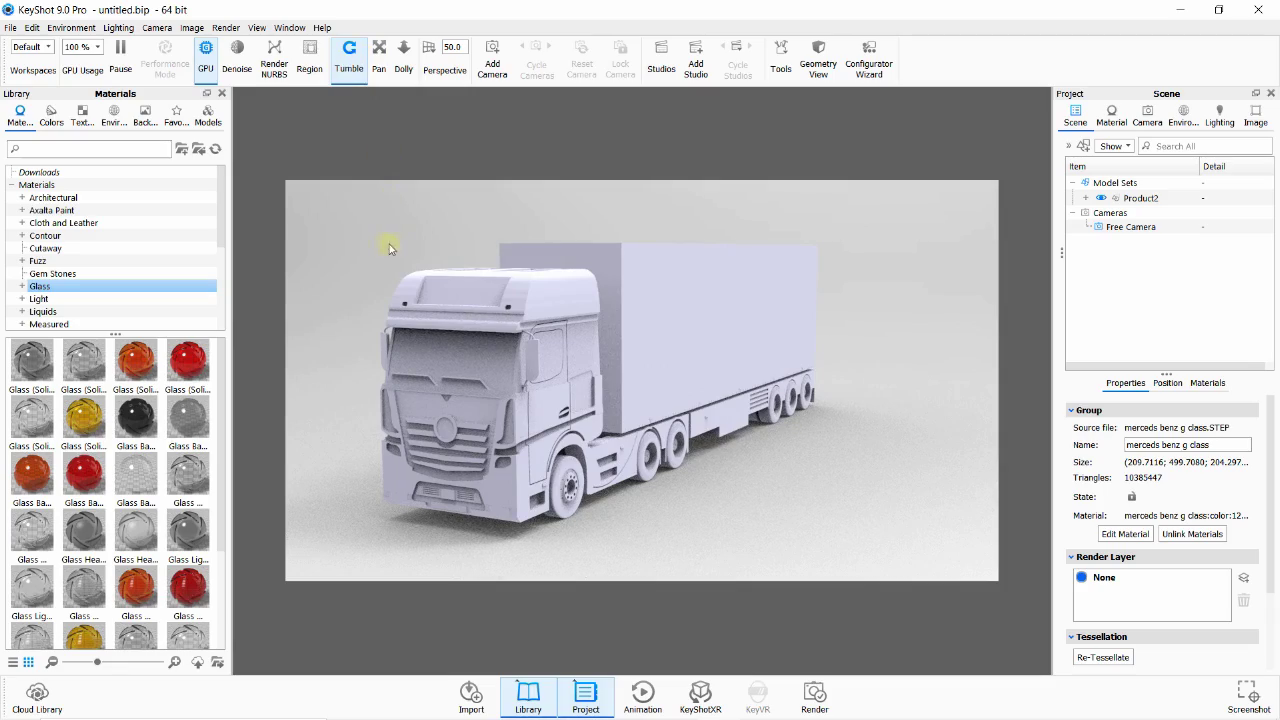
mouse_move(390, 248)
left_mouse_down()
mouse_move(371, 249)
mouse_move(486, 251)
mouse_move(463, 266)
mouse_move(431, 251)
left_mouse_up()
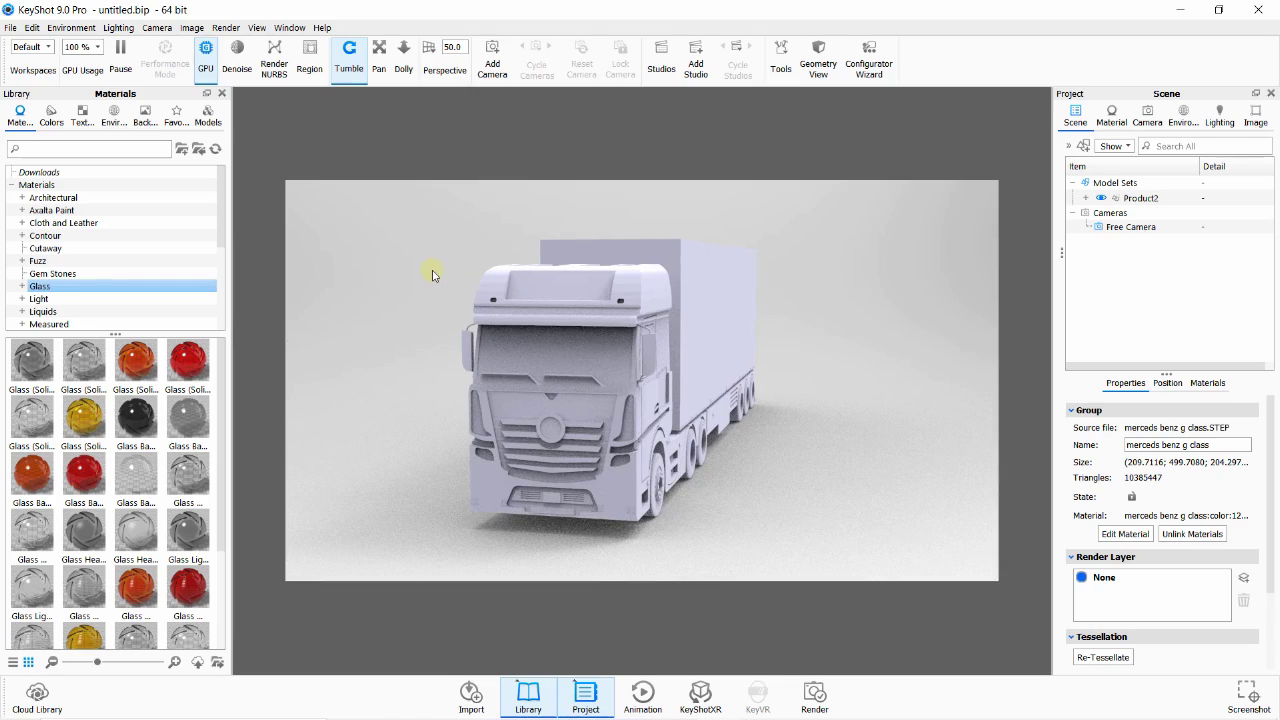
mouse_move(430, 270)
left_mouse_down()
mouse_move(666, 266)
mouse_move(417, 271)
mouse_move(495, 281)
left_mouse_up()
left_click_drag(535, 251, 483, 248)
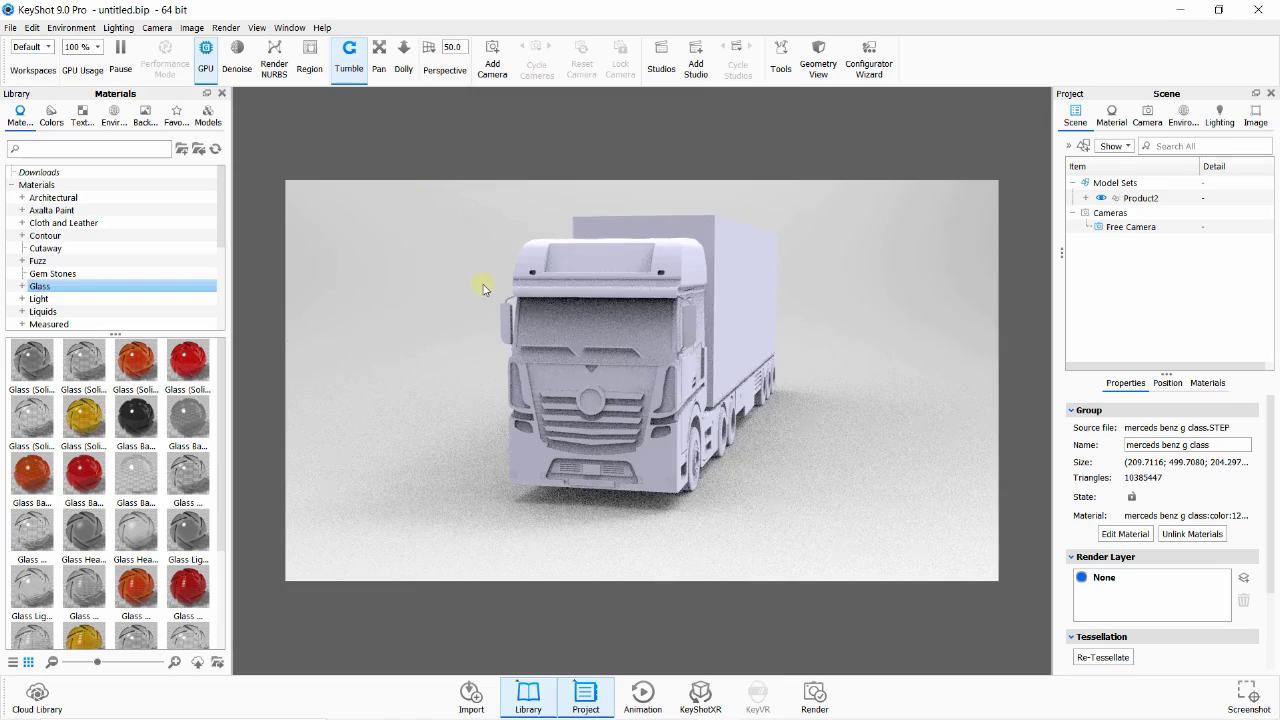
- Set the perspective field of view to 38 and frame the truck with its trailer
scroll(483, 289, "up", 1)
scroll(483, 289, "up", 3)
scroll(486, 290, "down", 2)
scroll(470, 276, "down", 1)
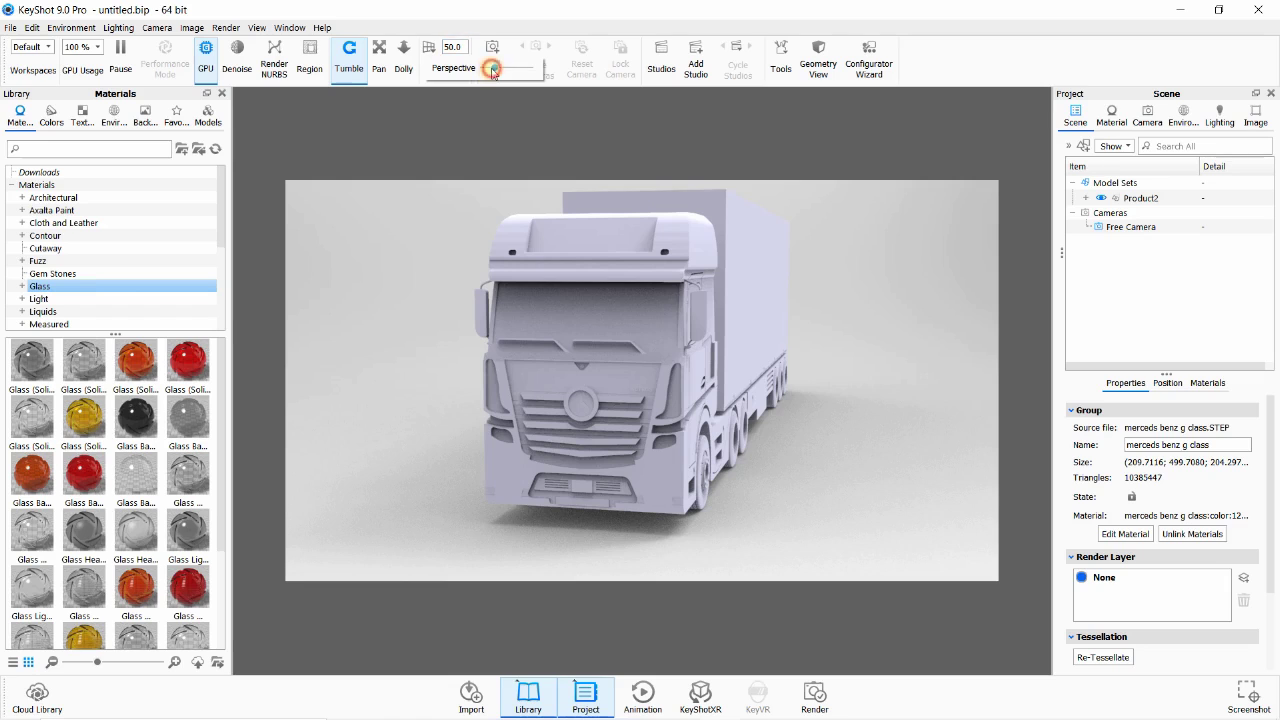
mouse_move(493, 72)
left_mouse_down()
mouse_move(510, 72)
mouse_move(490, 70)
left_mouse_up()
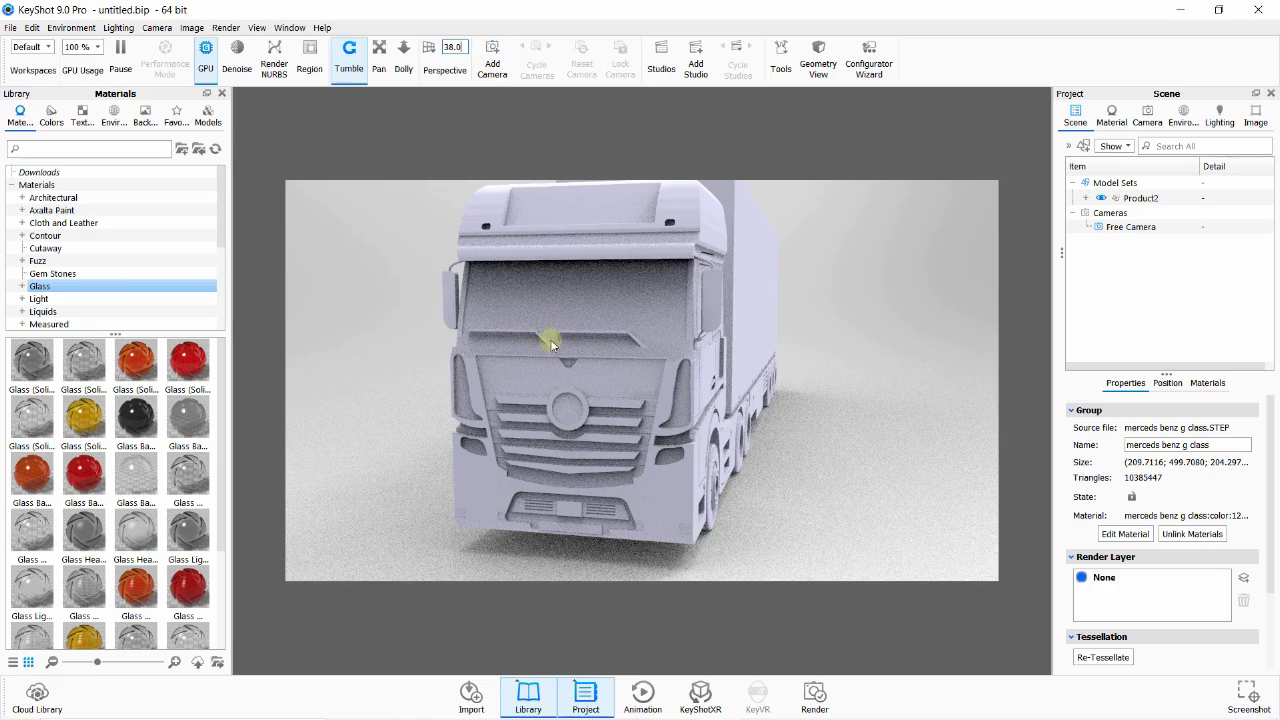
left_click_drag(548, 340, 549, 363)
mouse_move(826, 437)
left_mouse_down()
mouse_move(771, 443)
mouse_move(755, 411)
left_mouse_up()
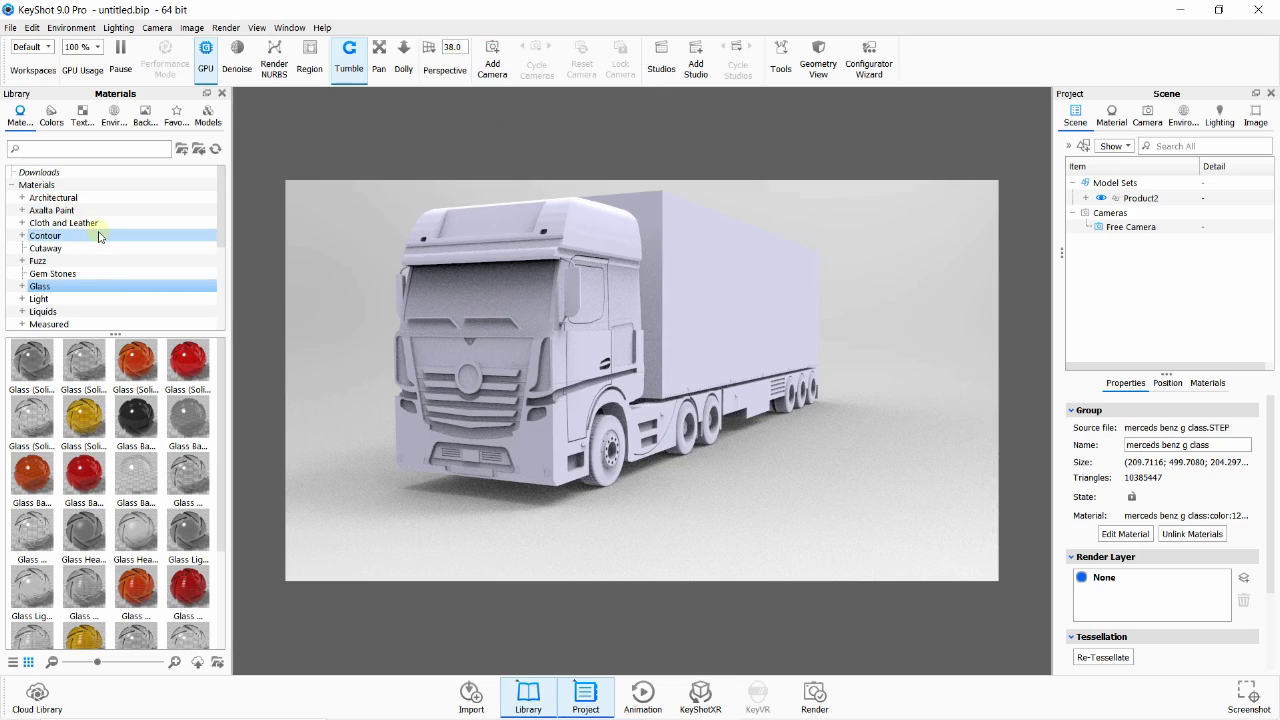
- Apply Champagne Fizz Axalta paint to the truck's cab body part
left_click(1086, 198)
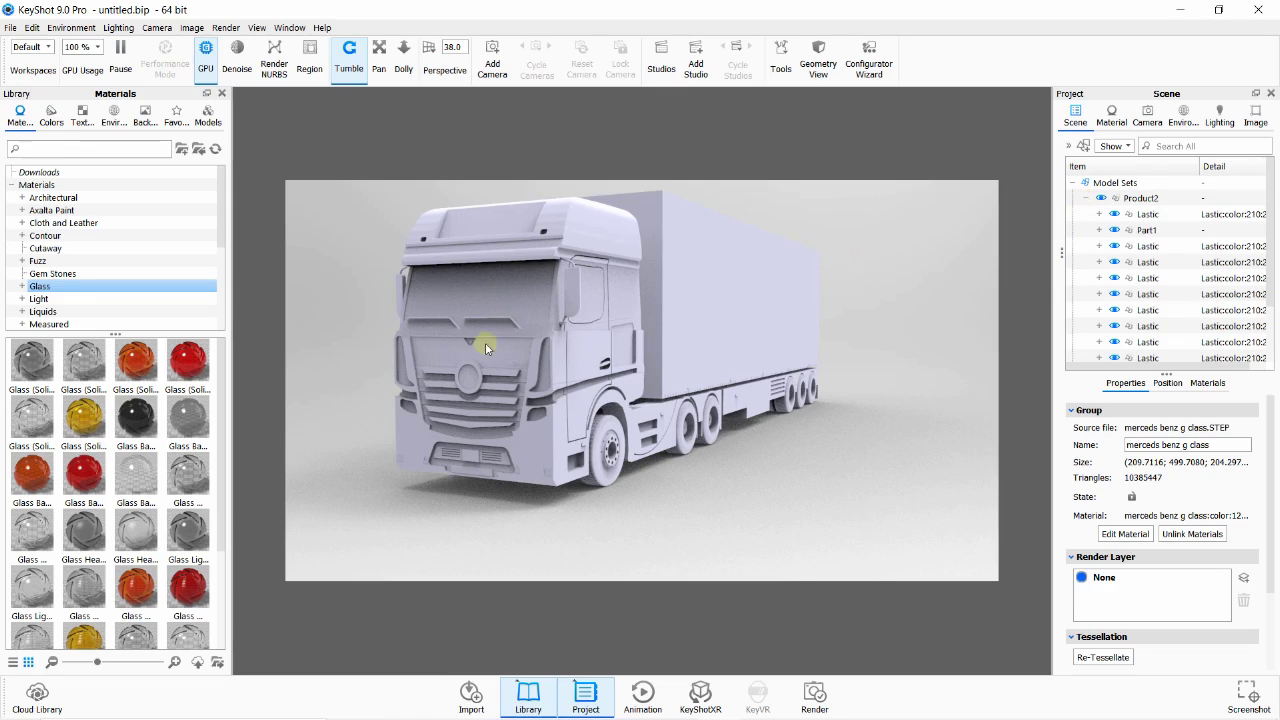
left_click(576, 221)
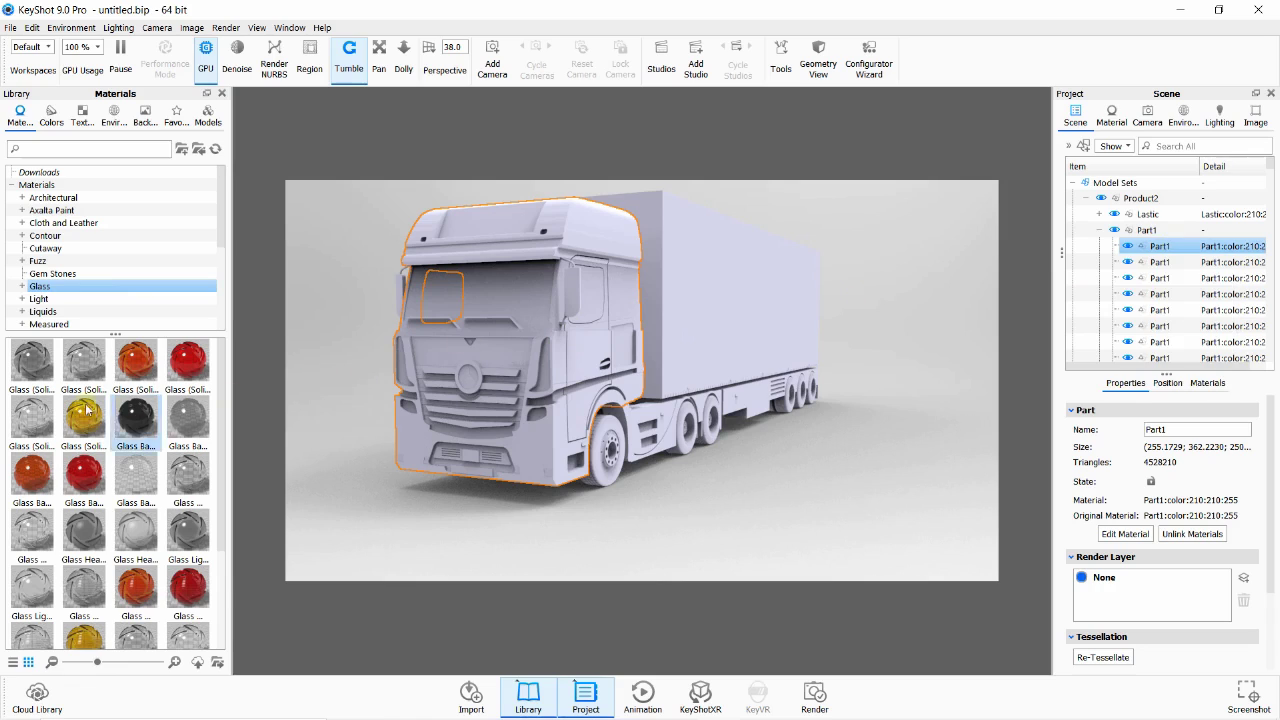
left_click(52, 210)
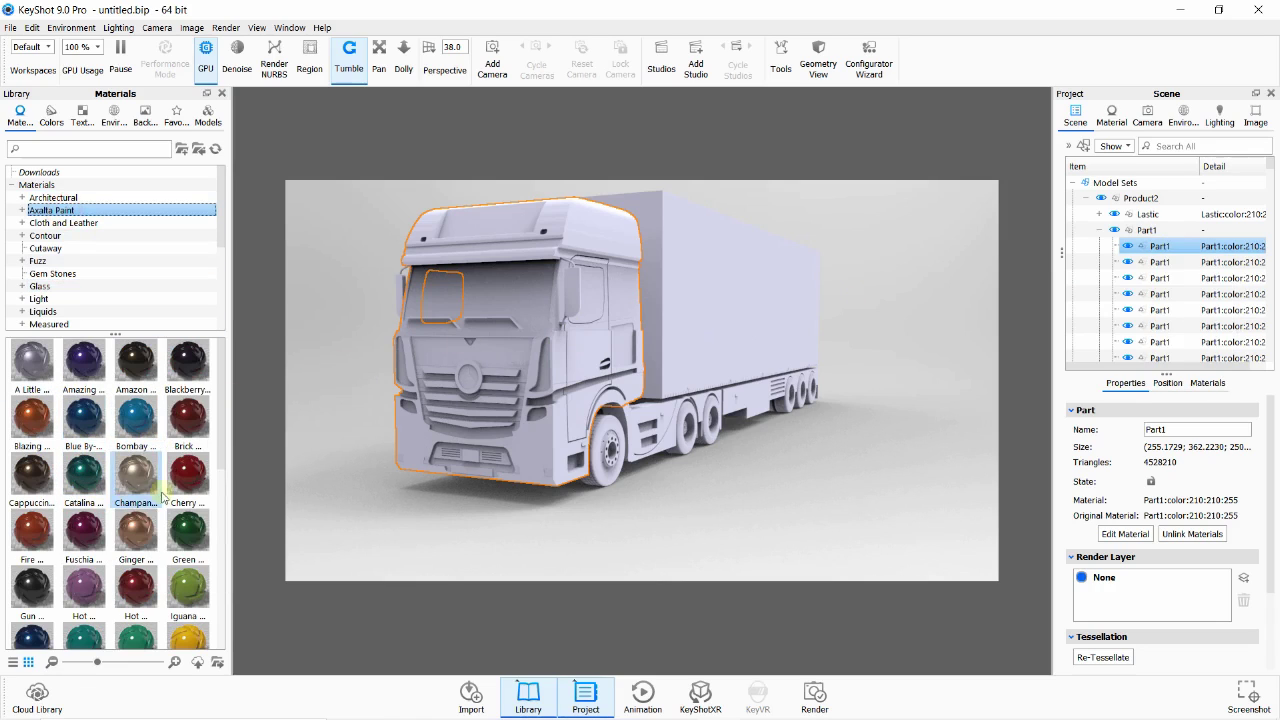
mouse_move(152, 480)
left_mouse_down()
mouse_move(1186, 256)
mouse_move(1172, 257)
left_mouse_up()
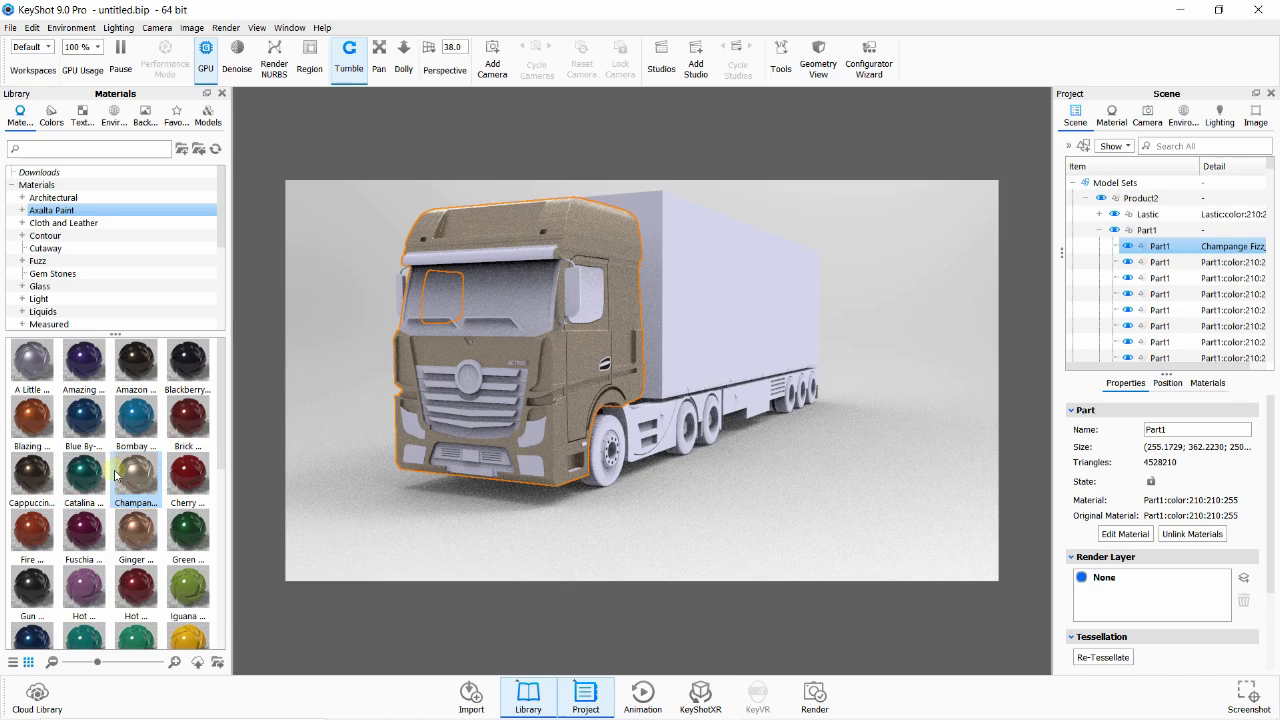
- Swap the cab paint to Sand Storm, then Snow Storm, finally Silver Leaf
scroll(115, 475, "down", 3)
scroll(115, 475, "down", 3)
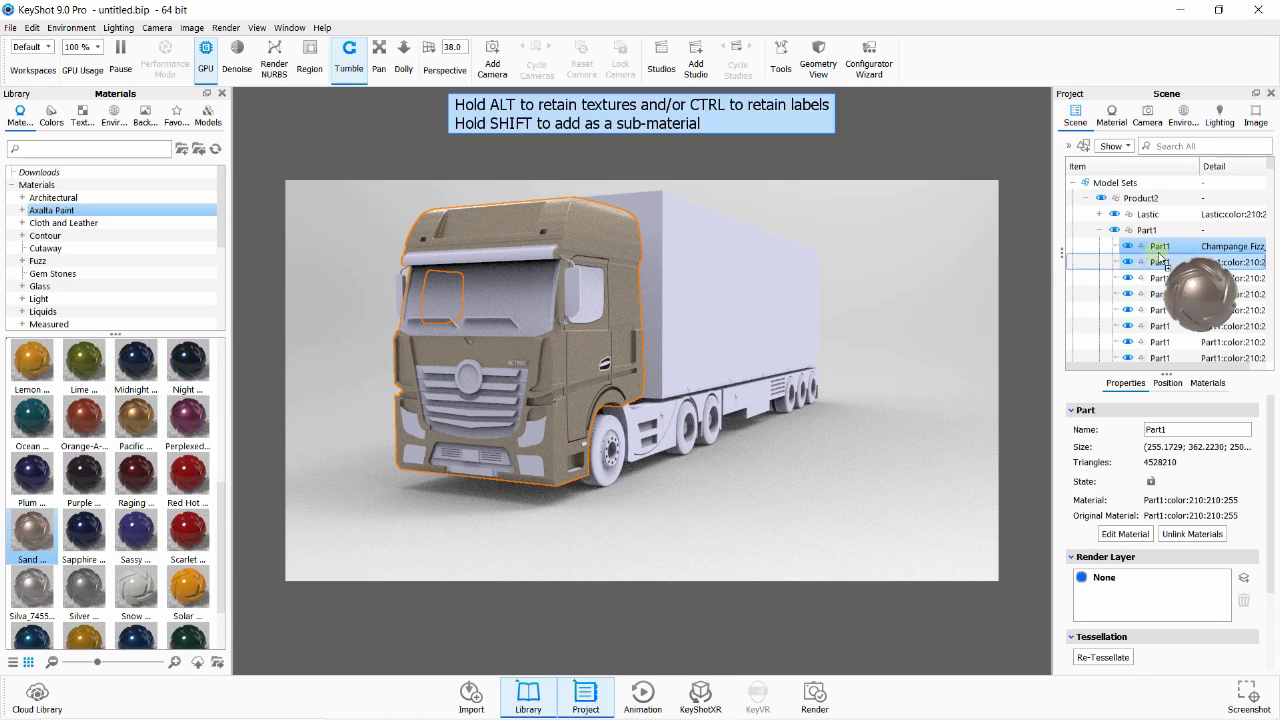
left_click_drag(38, 535, 1160, 248)
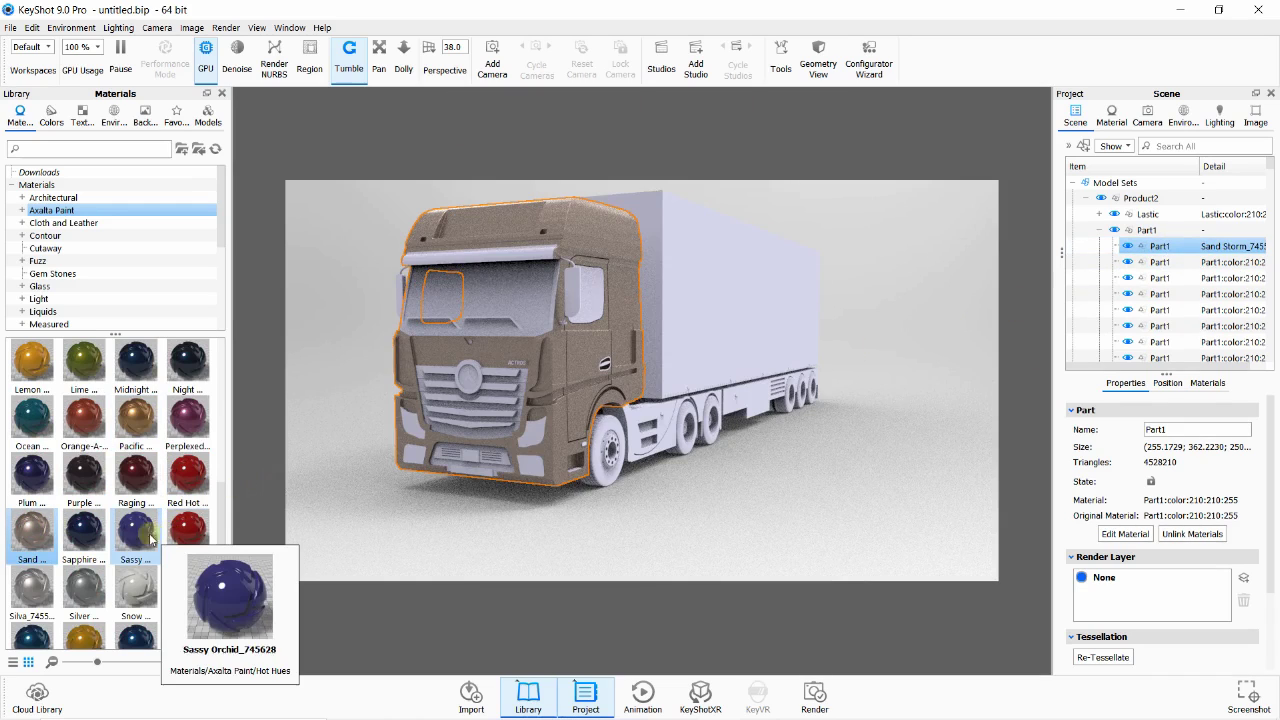
left_click_drag(146, 583, 1174, 250)
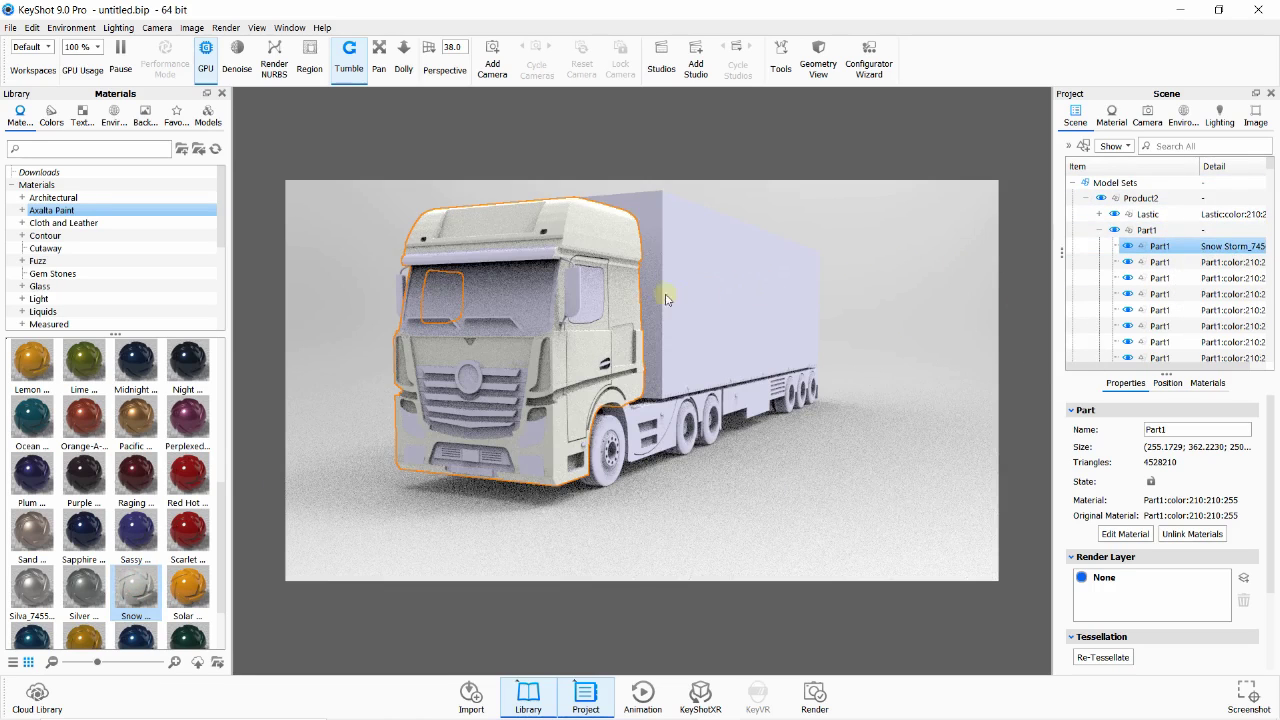
scroll(205, 456, "down", 1)
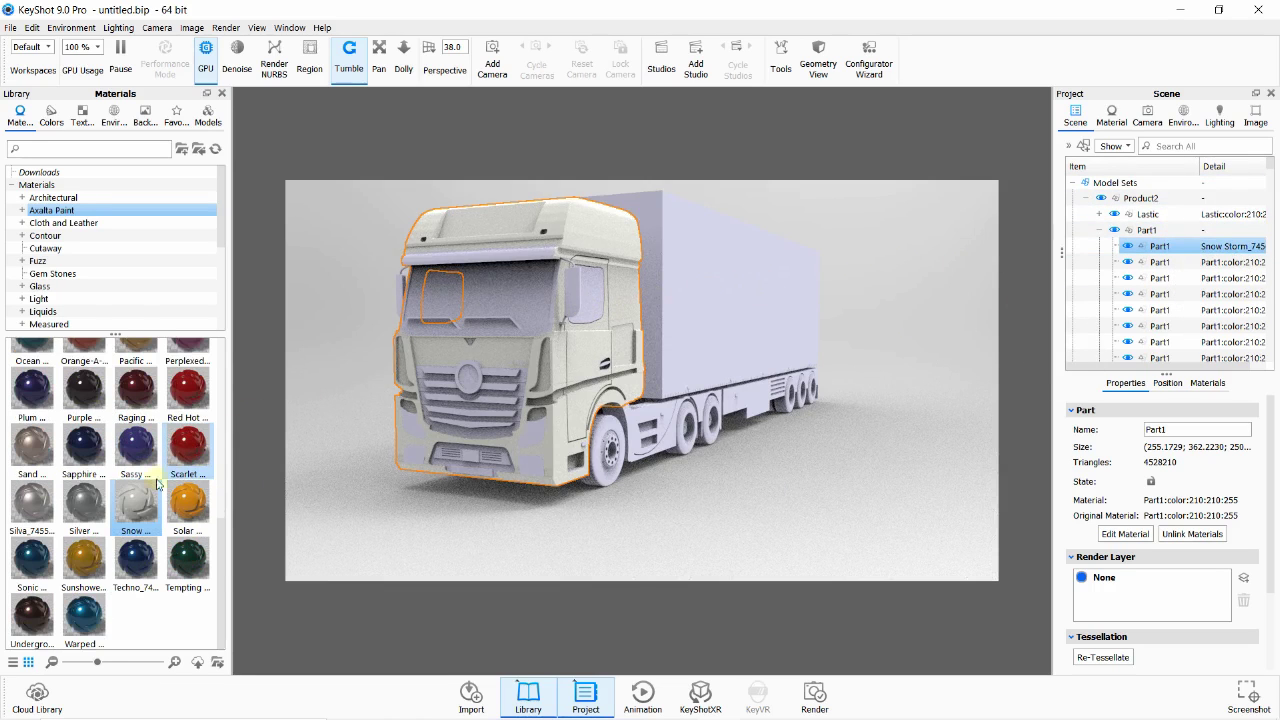
left_click_drag(84, 502, 1150, 249)
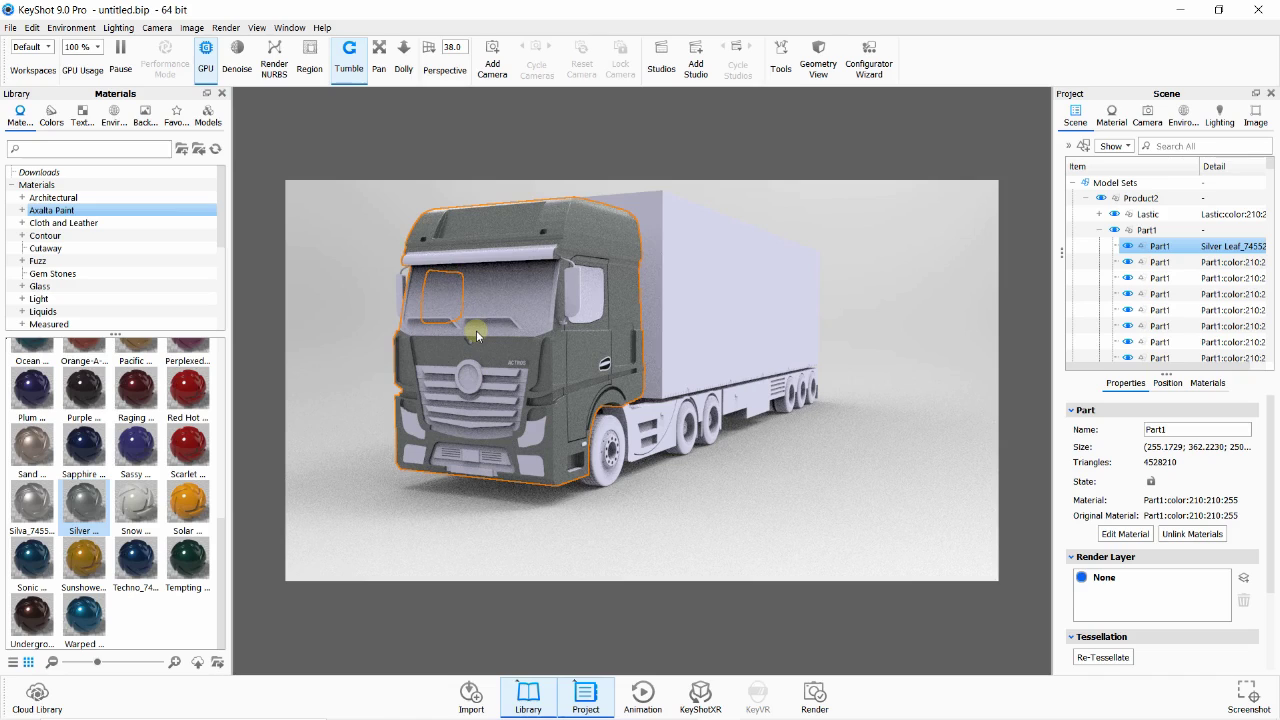
left_click(480, 277)
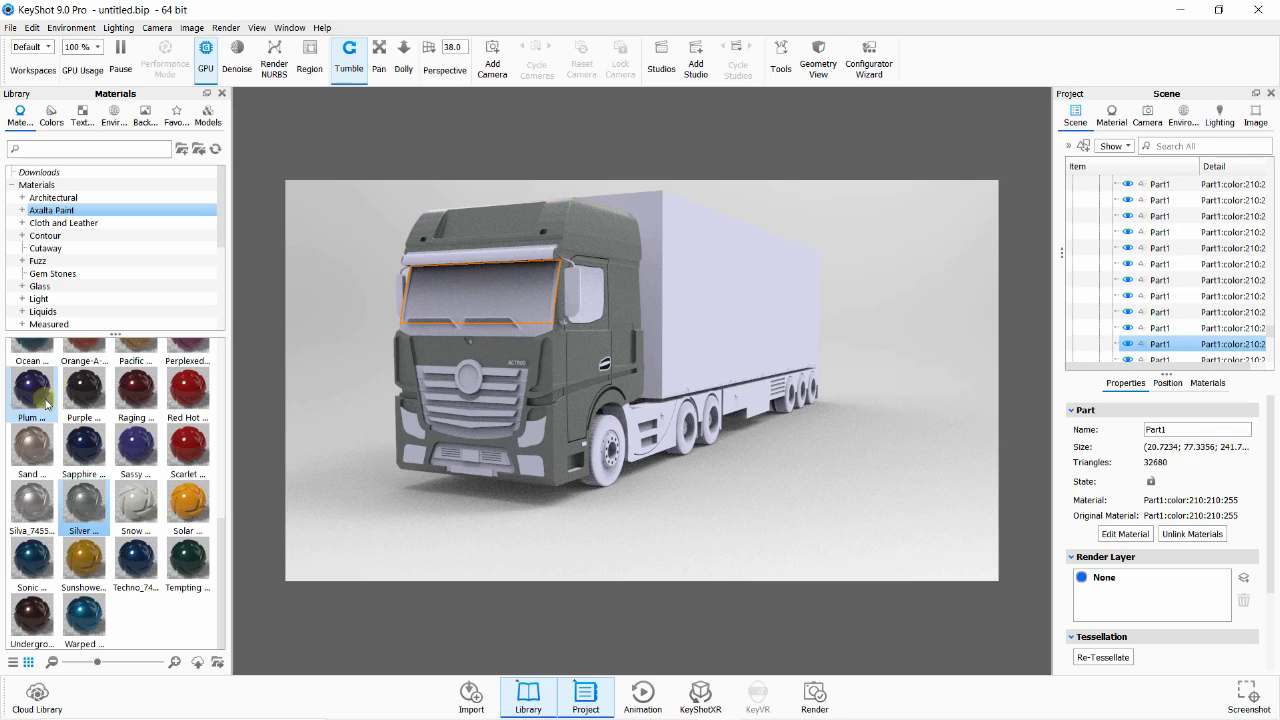
- Apply Glass (Solid) Grey to the windshield
left_click(42, 287)
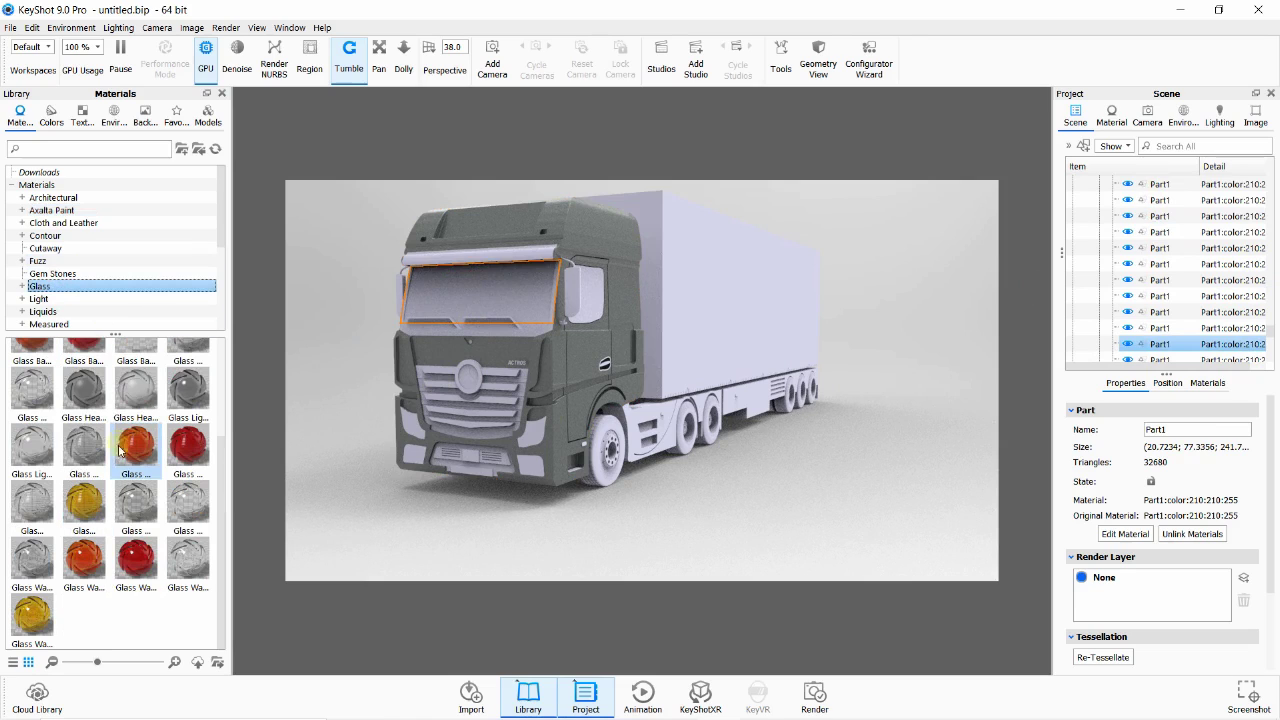
scroll(184, 406, "up", 2)
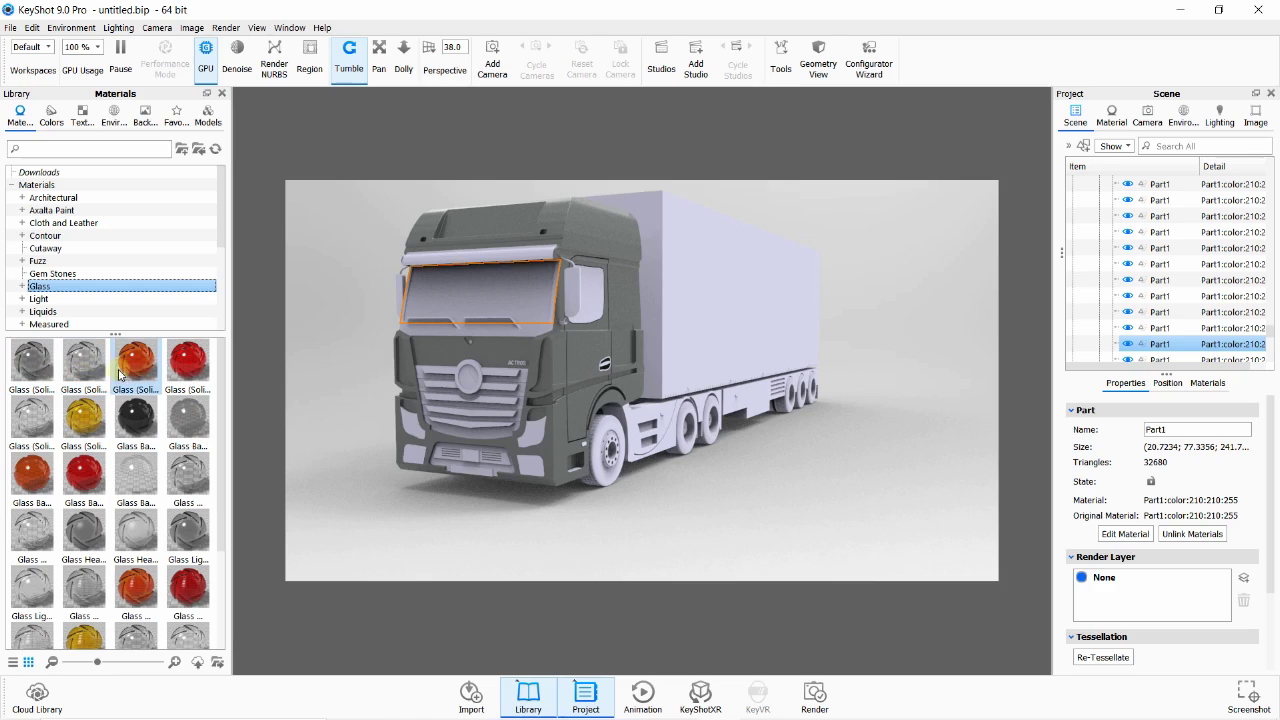
mouse_move(84, 362)
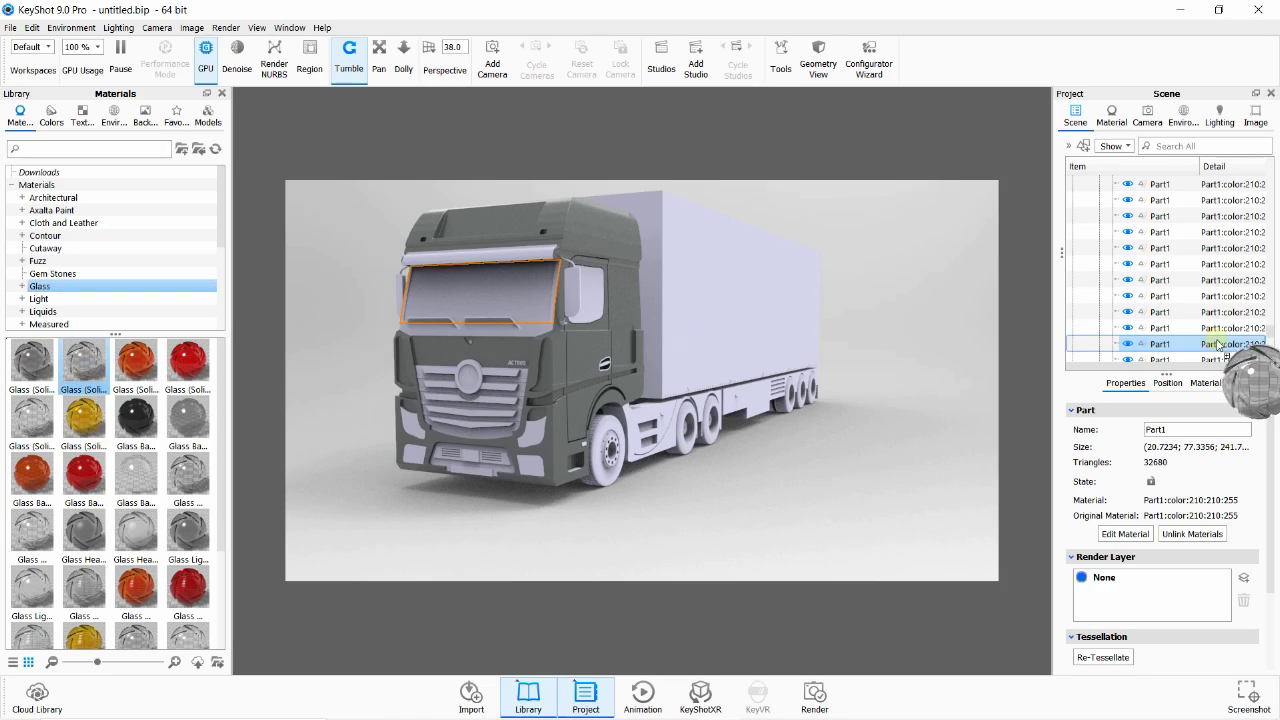
left_click_drag(88, 370, 1200, 345)
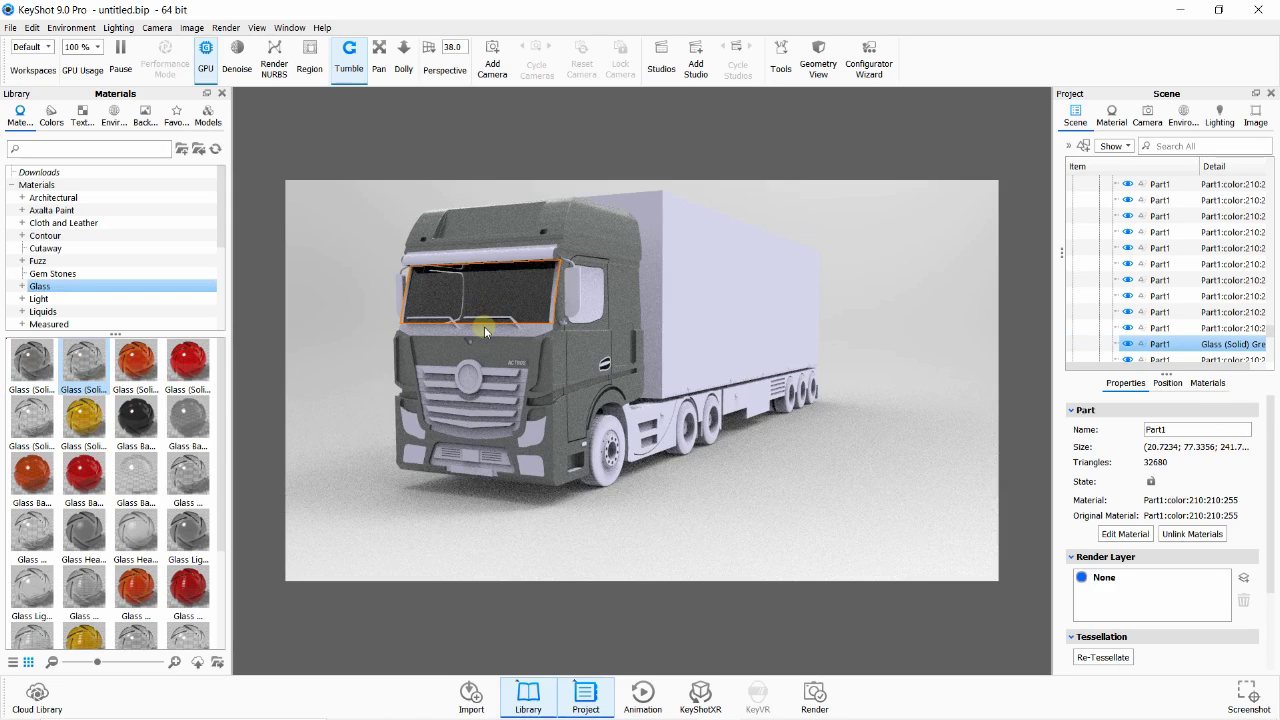
- Paint the strip below the windshield and the sun visor Silver Leaf, leaving the trailer white
left_click(484, 326)
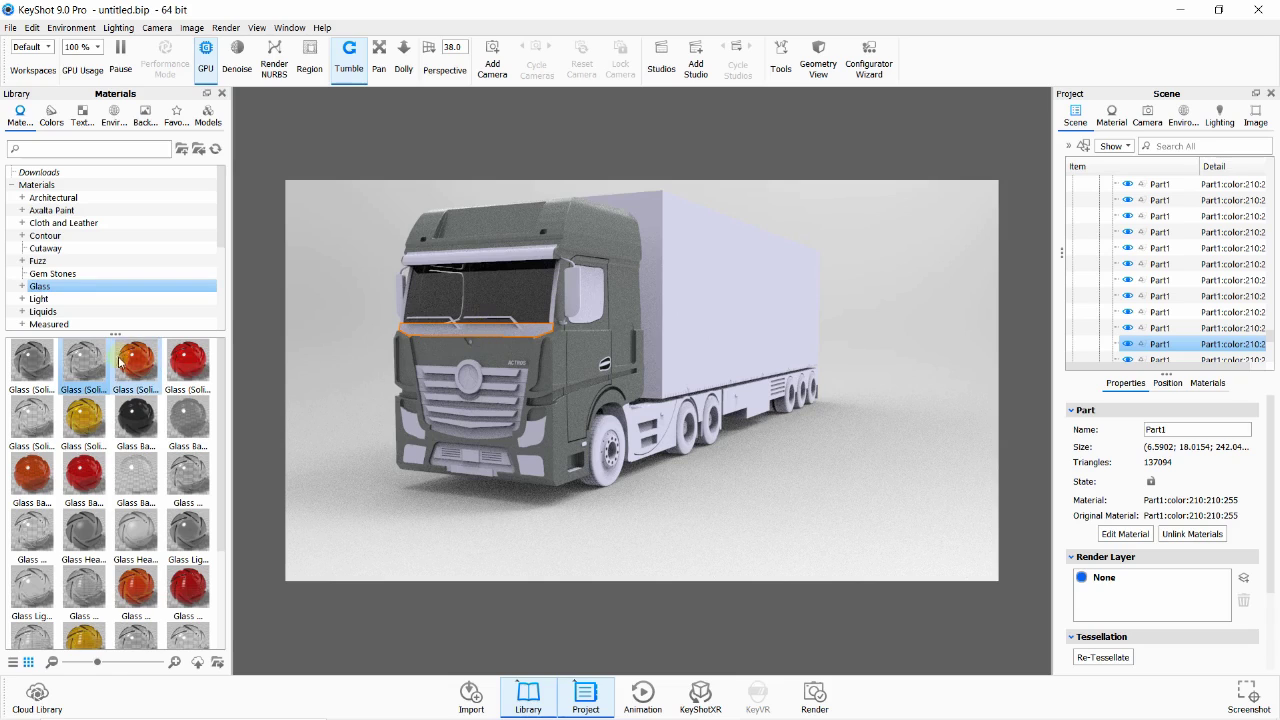
left_click(46, 210)
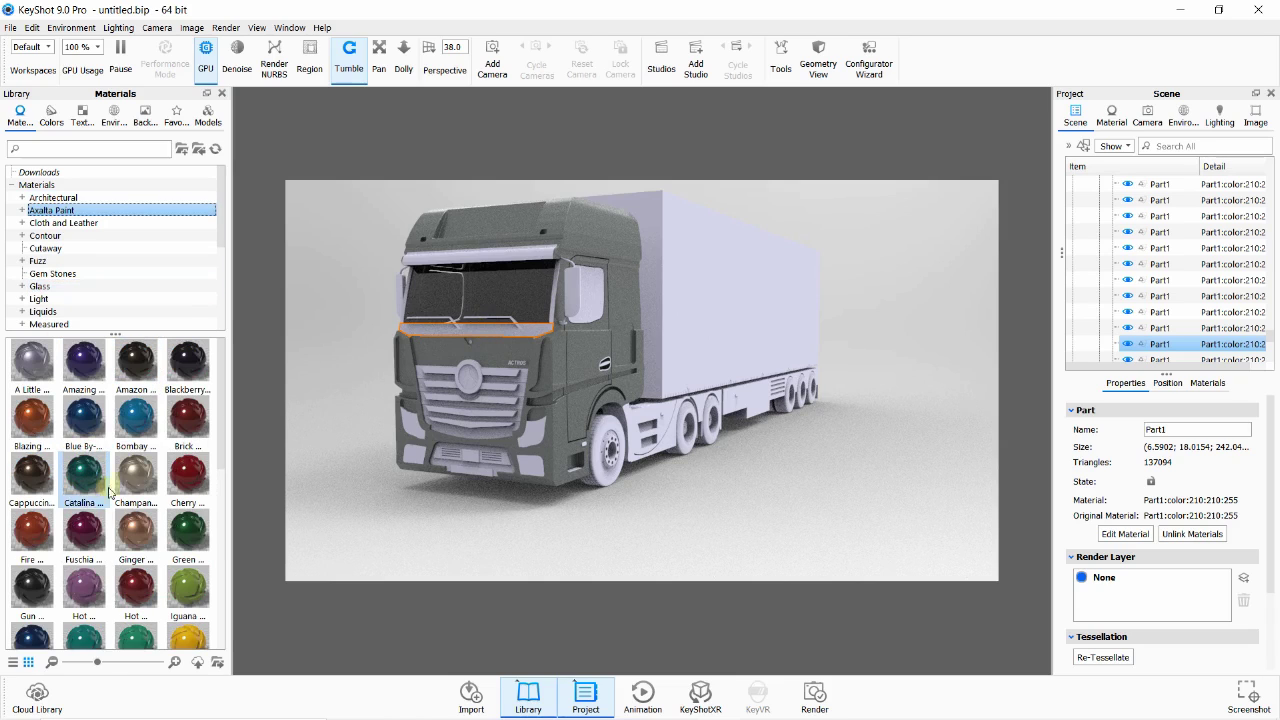
scroll(110, 490, "down", 5)
left_click_drag(77, 510, 1120, 346)
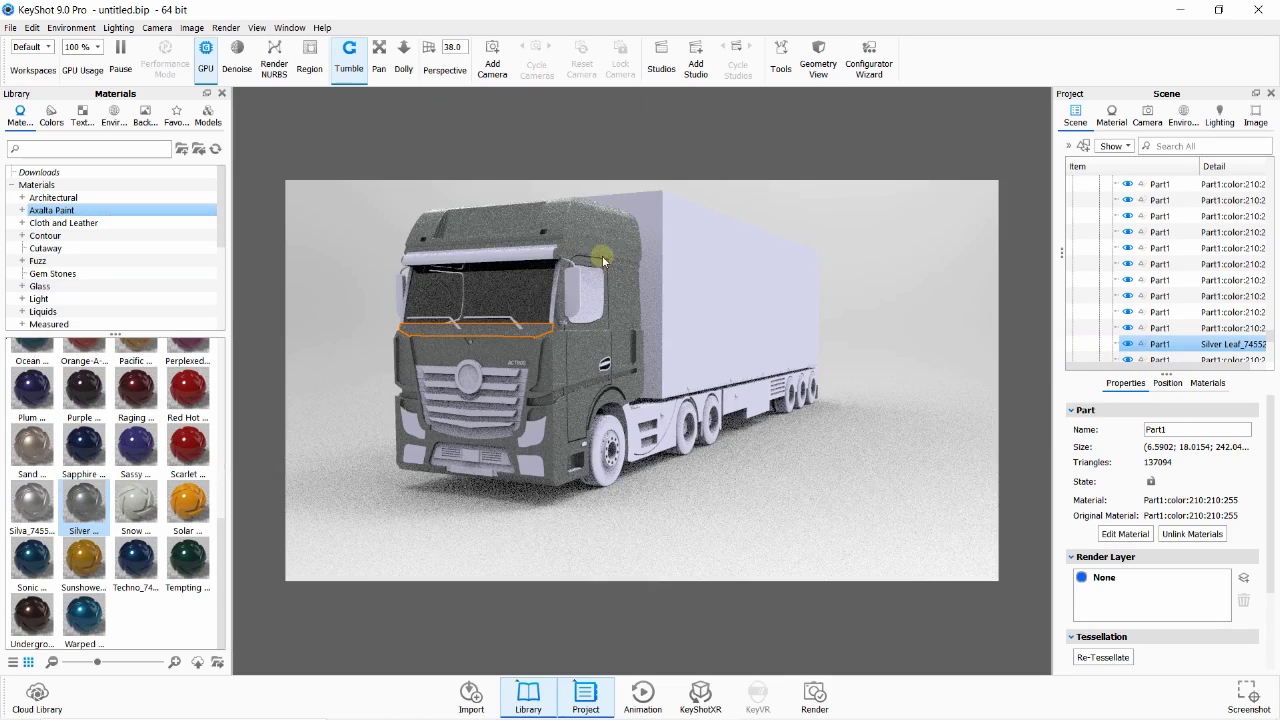
left_click(507, 258)
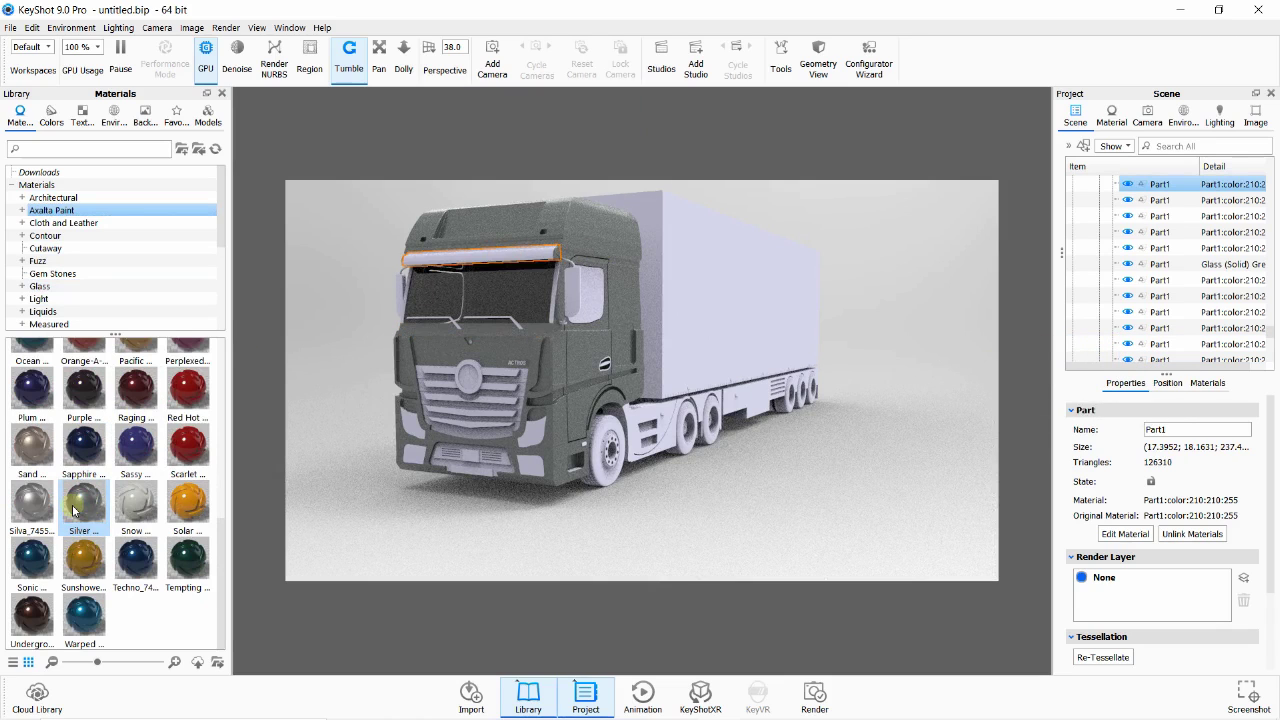
mouse_move(84, 500)
left_mouse_down()
mouse_move(1163, 252)
mouse_move(1155, 282)
left_mouse_up()
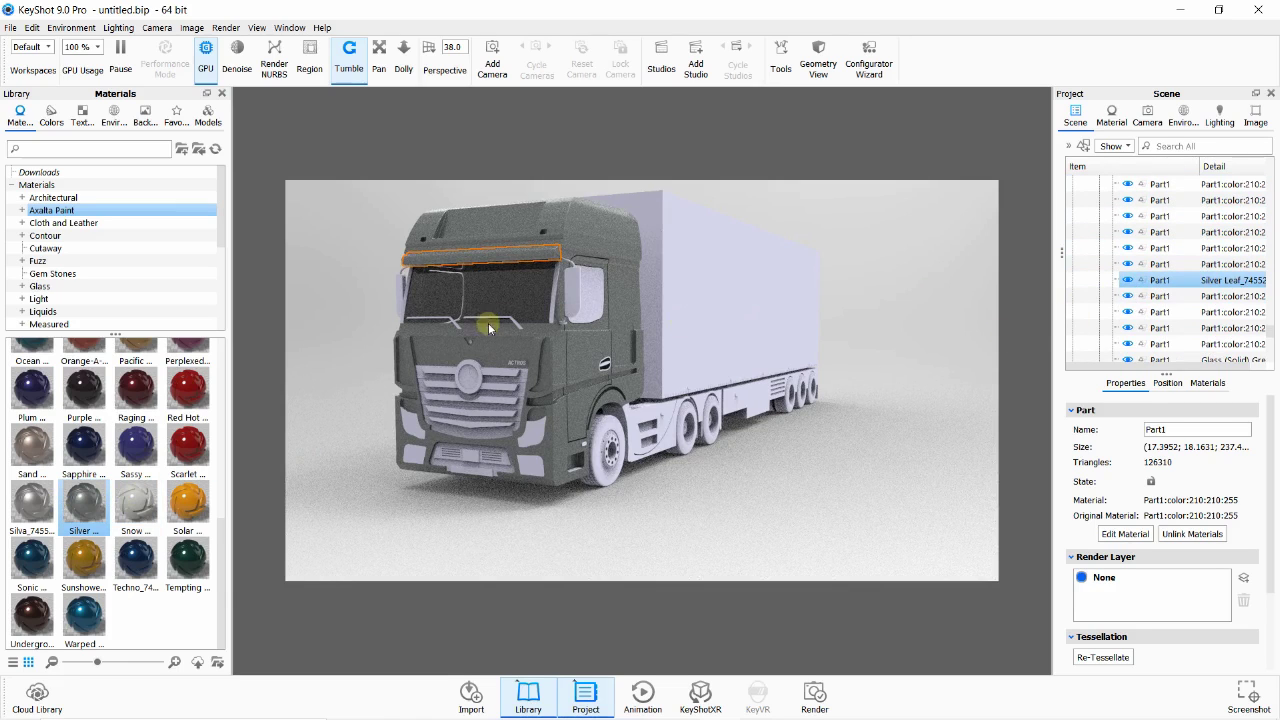
left_click_drag(84, 517, 763, 317)
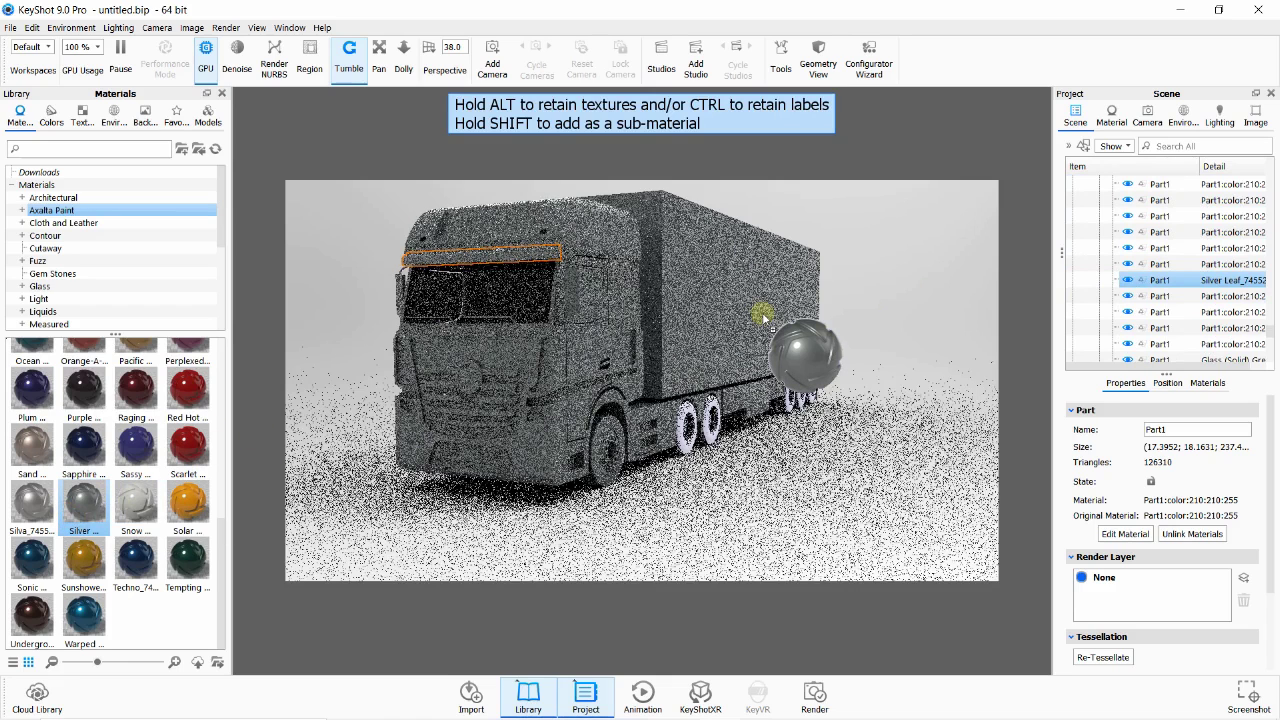
mouse_move(763, 317)
left_mouse_down()
mouse_move(82, 505)
mouse_move(710, 408)
left_mouse_up()
- Apply Glass (Solid) Grey to the side door window and two windshield pieces
left_click(588, 304)
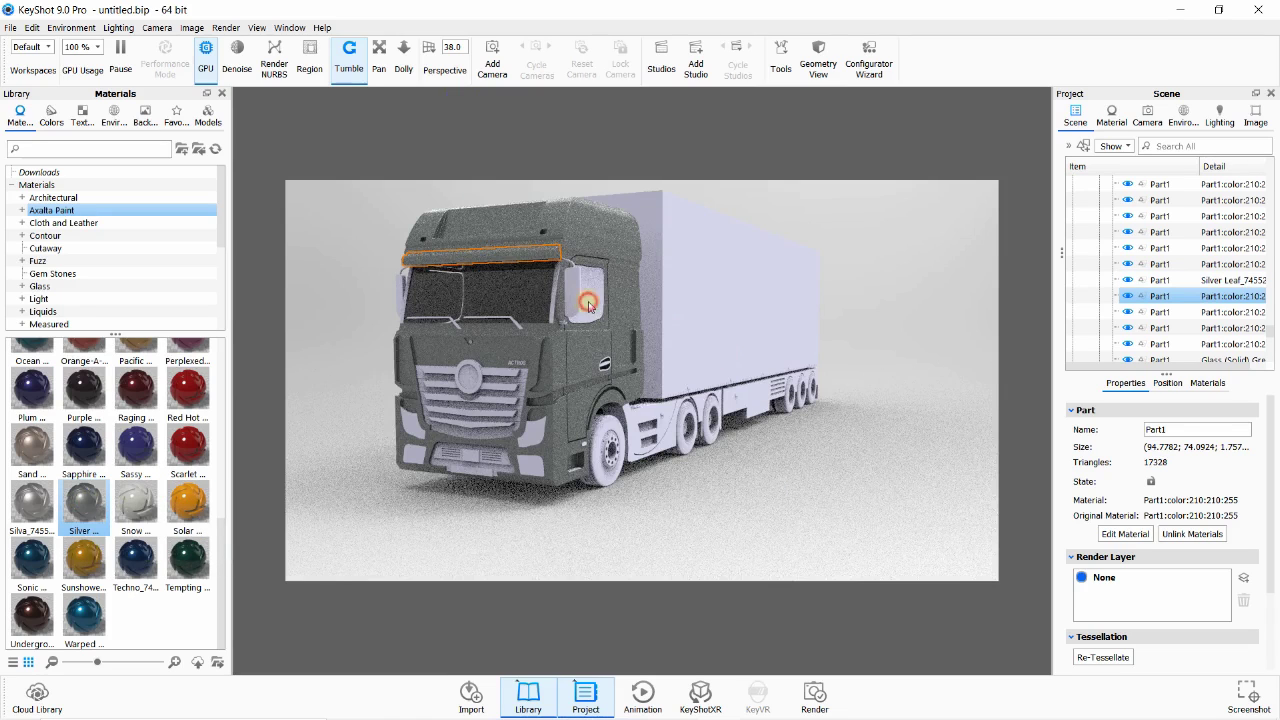
left_click(40, 286)
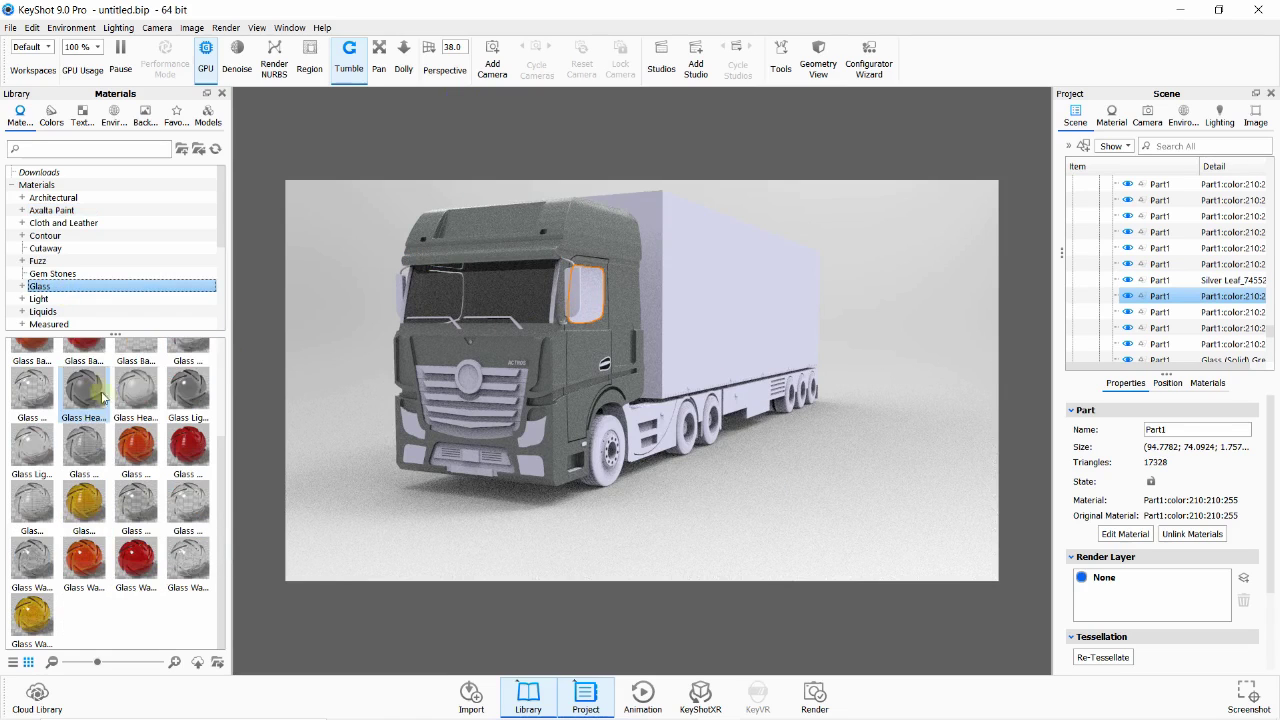
left_click_drag(92, 355, 1229, 296)
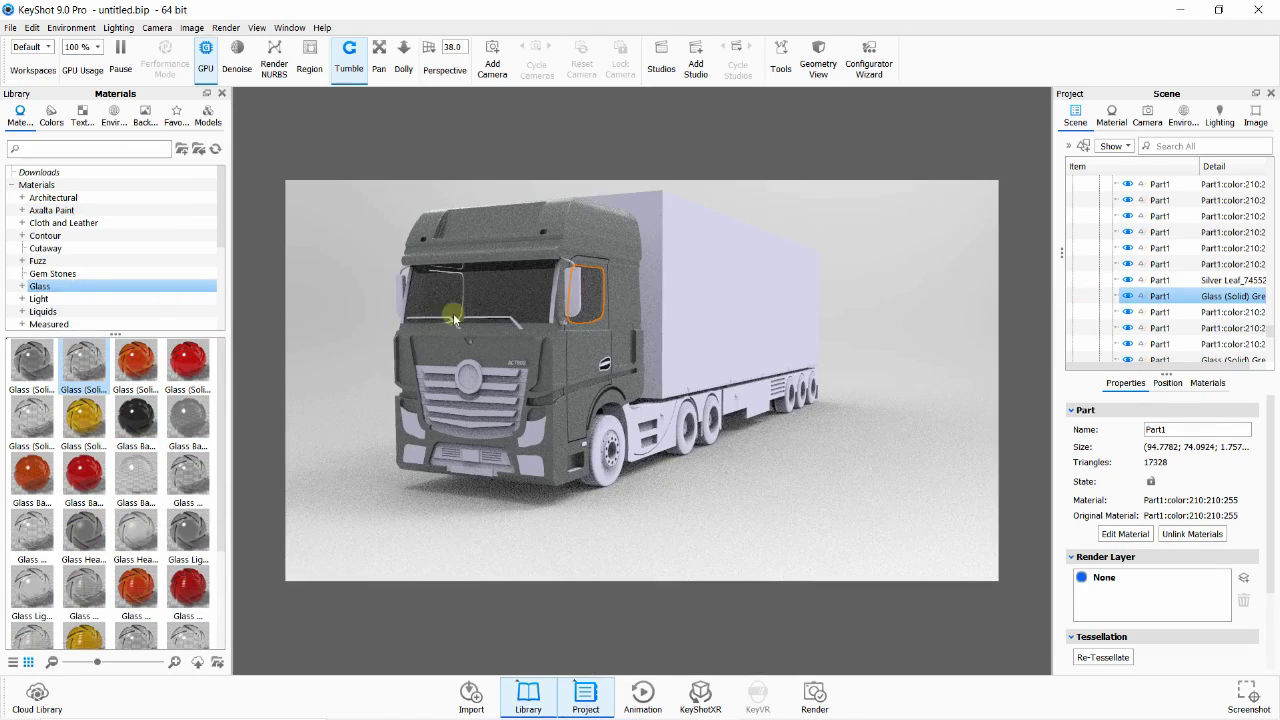
left_click(450, 322)
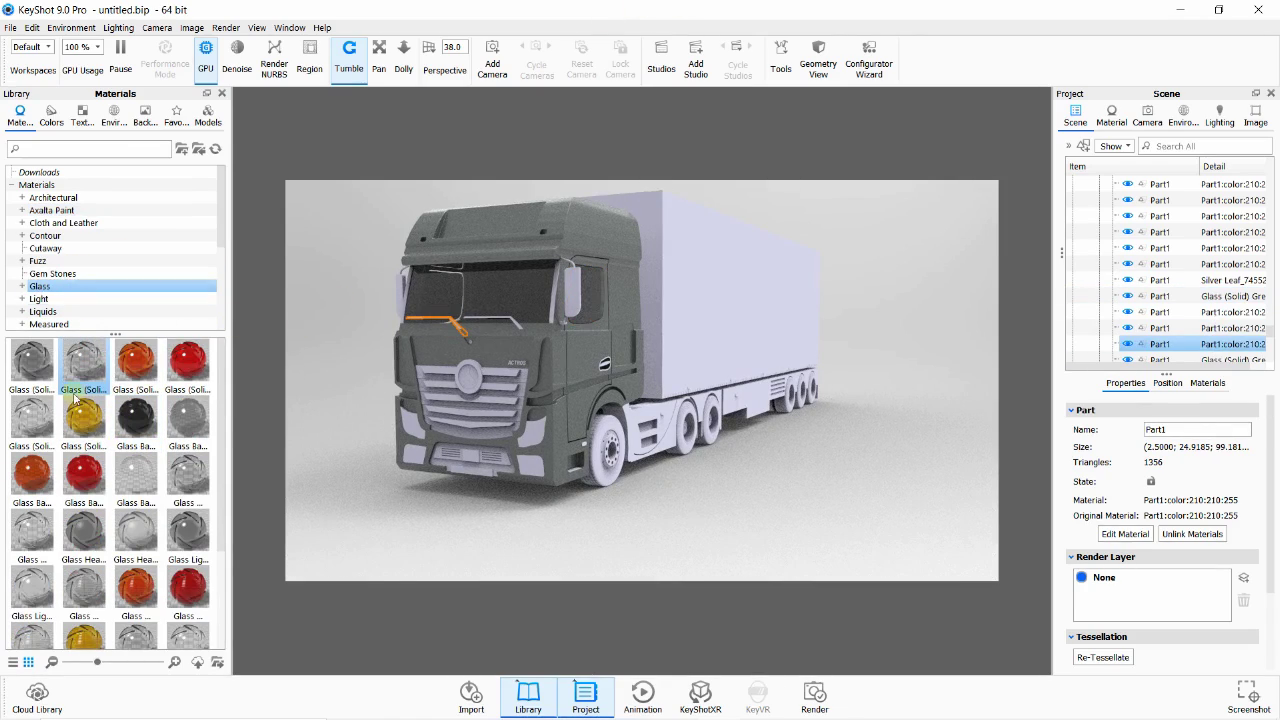
left_click_drag(84, 375, 1230, 355)
left_click(517, 328)
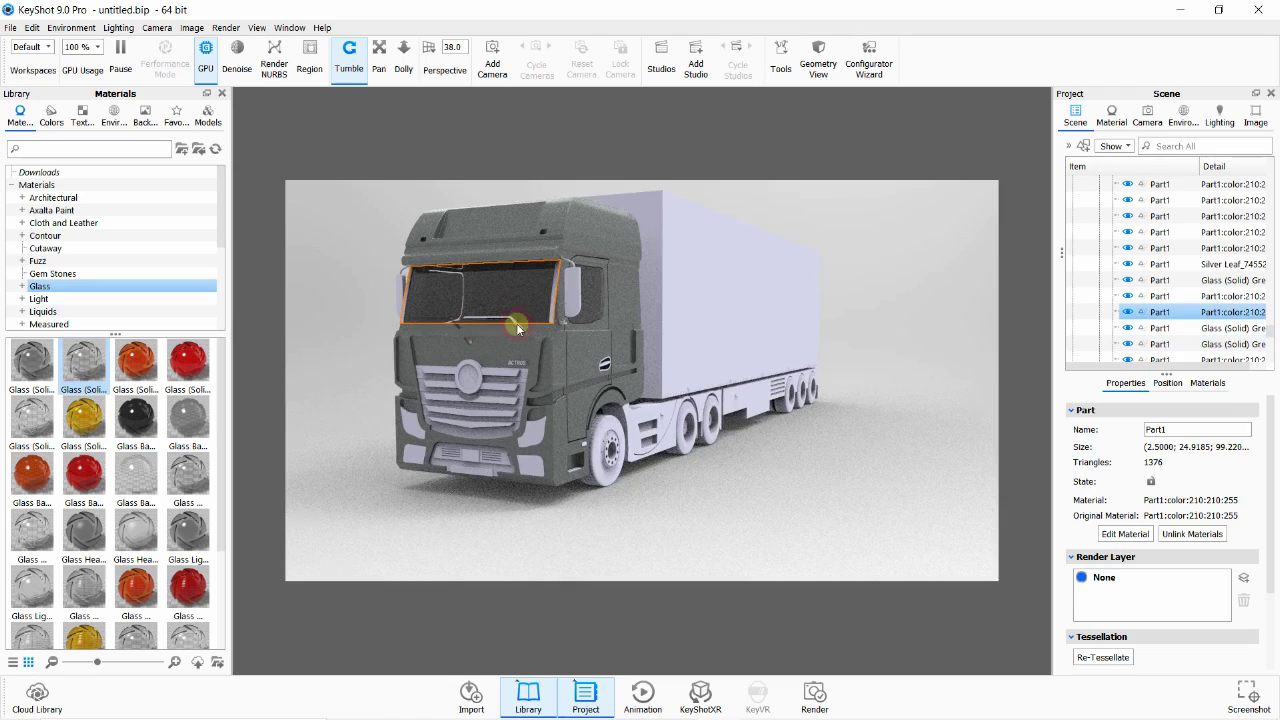
left_click_drag(98, 383, 1230, 312)
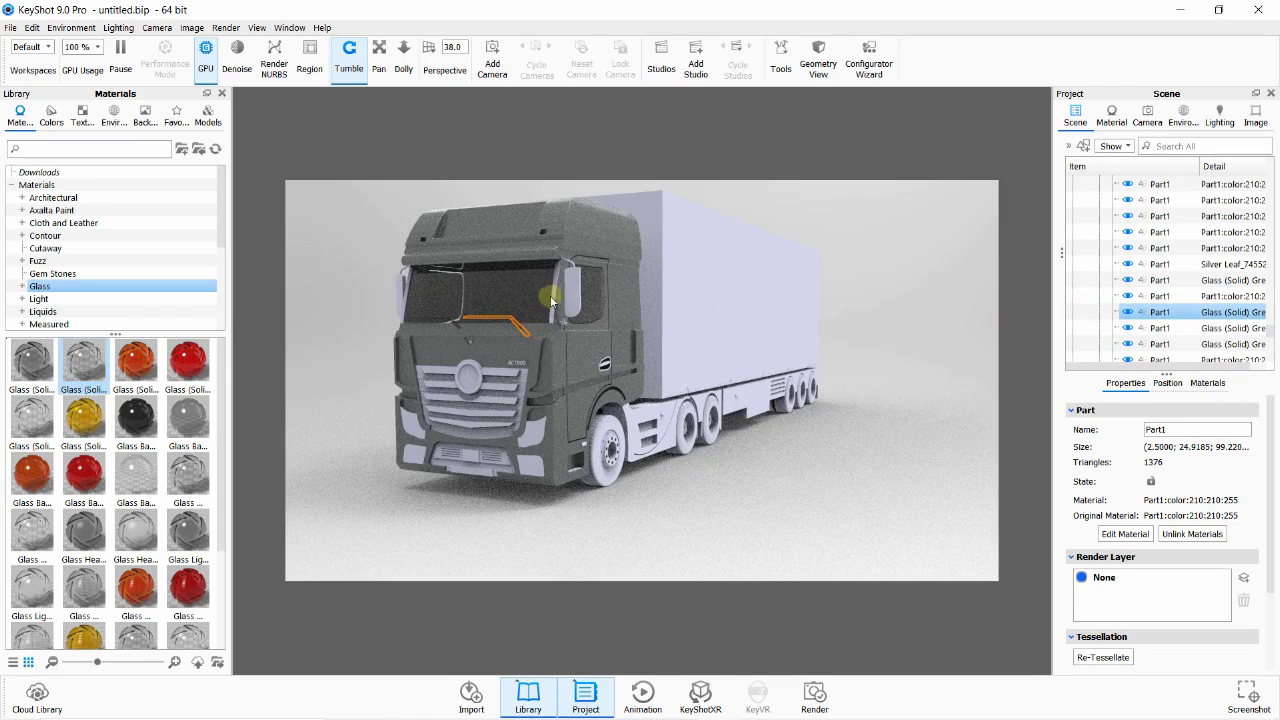
- Paint the A-pillar beside the windshield Silver Leaf
left_click(551, 300)
left_click(50, 210)
left_click_drag(85, 505, 1230, 330)
- Paint the other A-pillar and the first front grille bars Silver Leaf
left_click(406, 300)
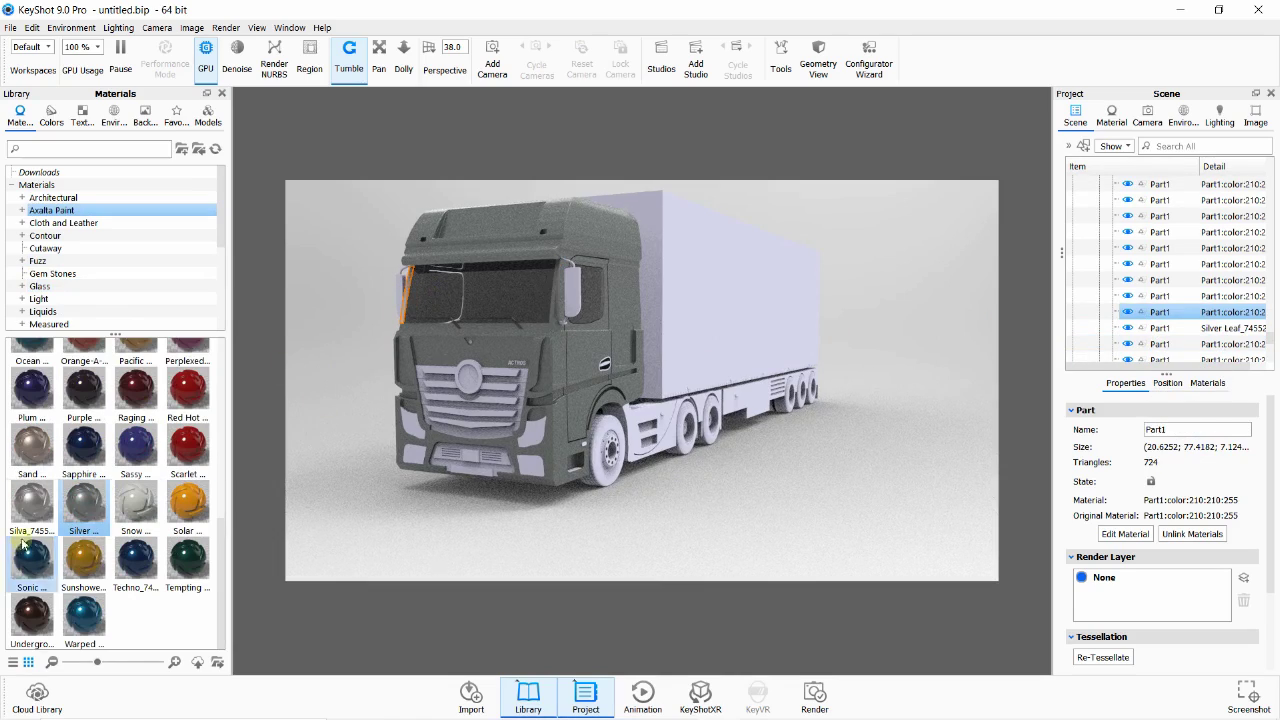
left_click_drag(85, 505, 1230, 312)
left_click(520, 383)
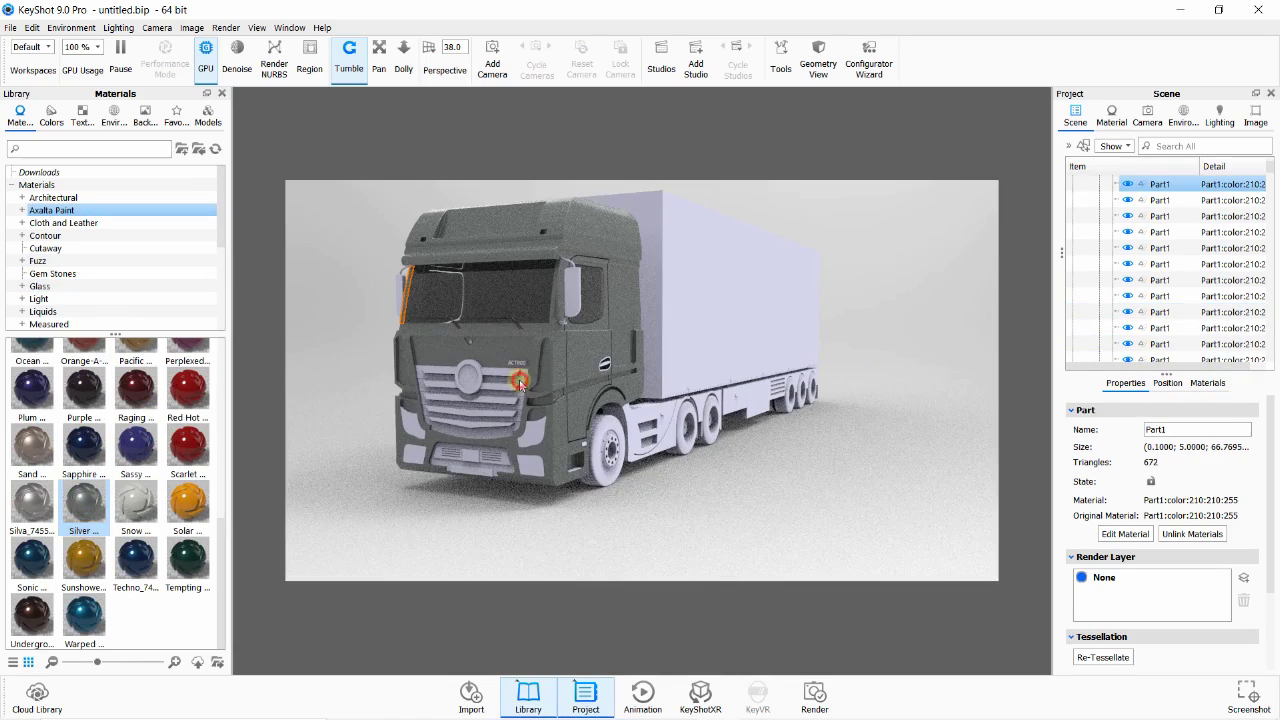
left_click_drag(1277, 340, 1200, 205)
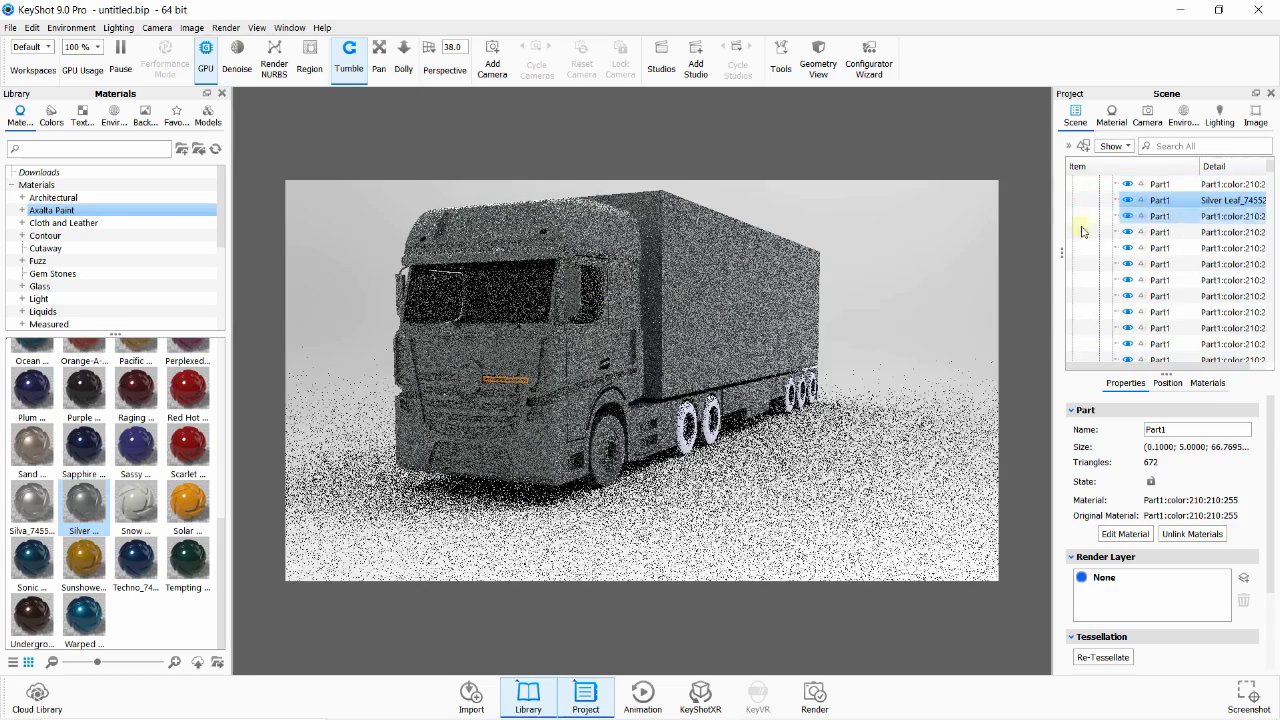
left_click_drag(85, 505, 1200, 184)
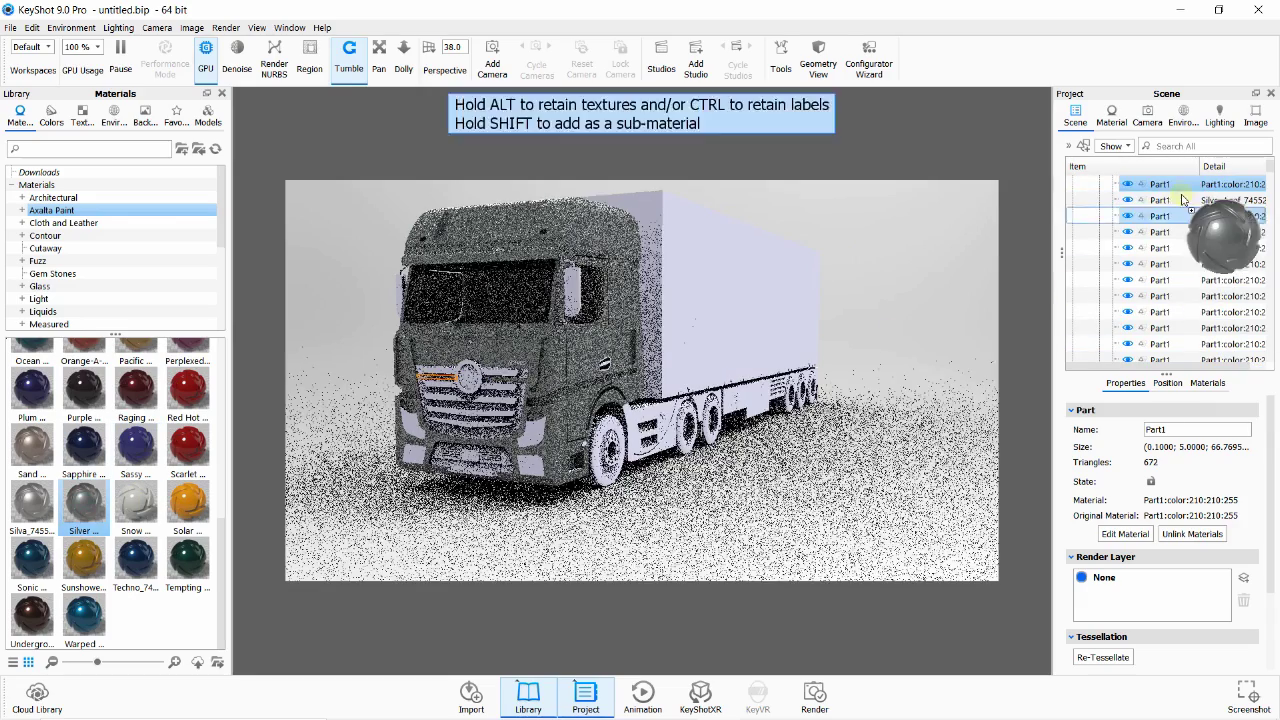
left_click(425, 390)
mouse_move(84, 500)
left_mouse_down()
mouse_move(958, 323)
mouse_move(1160, 264)
left_mouse_up()
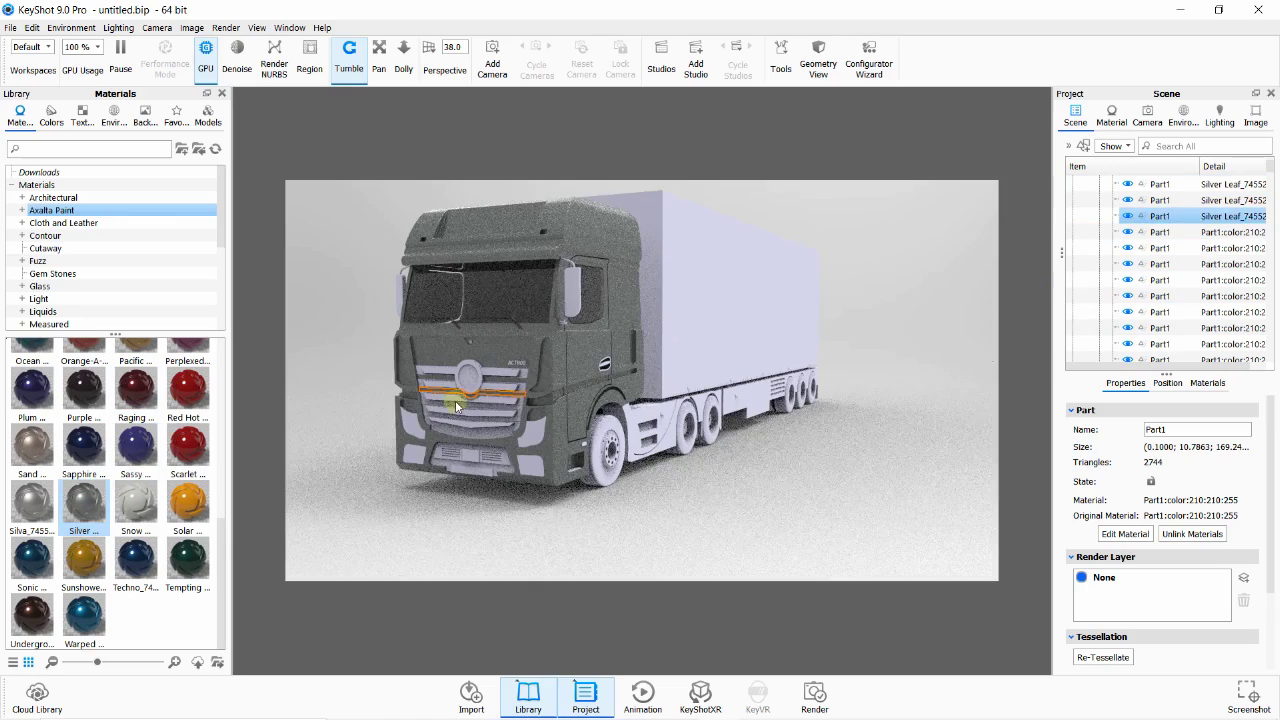
left_click_drag(100, 500, 1190, 280)
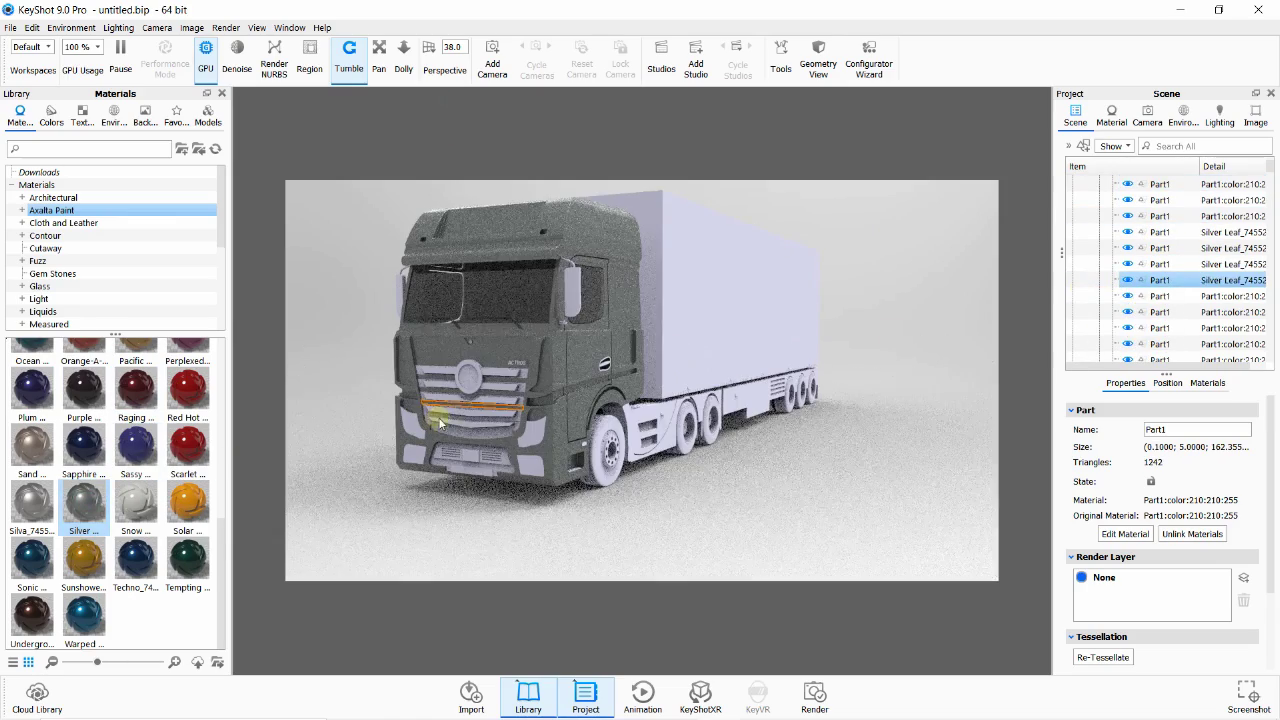
left_click(440, 418)
left_click_drag(76, 512, 1115, 298)
left_click(448, 440)
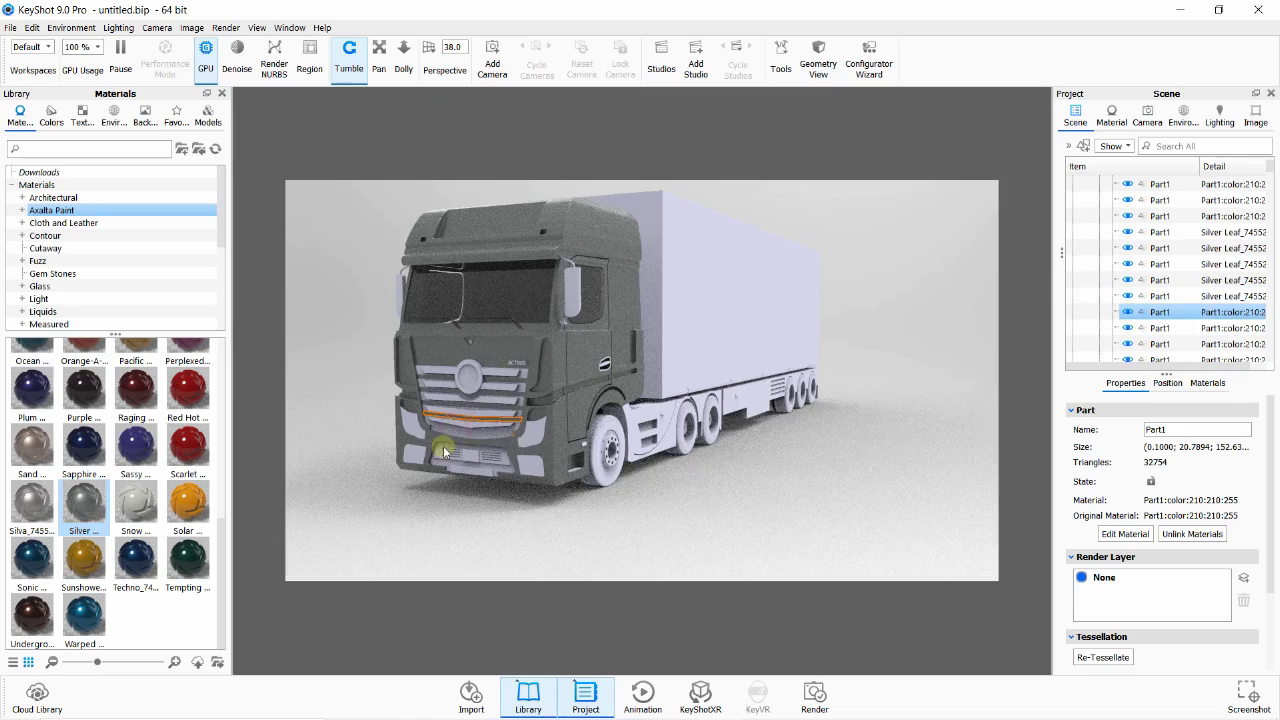
left_click_drag(84, 512, 1157, 313)
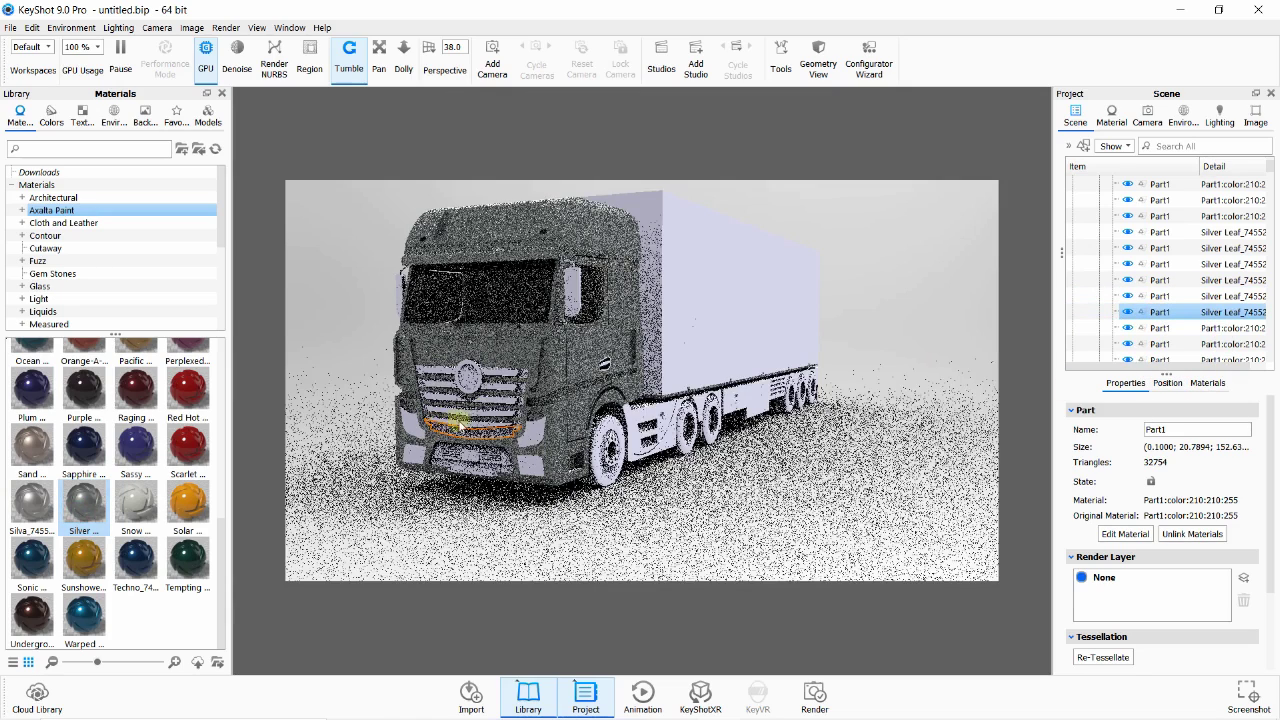
- Paint the remaining upper and lower grille bars Silver Leaf
left_click(424, 388)
left_click_drag(84, 500, 1203, 186)
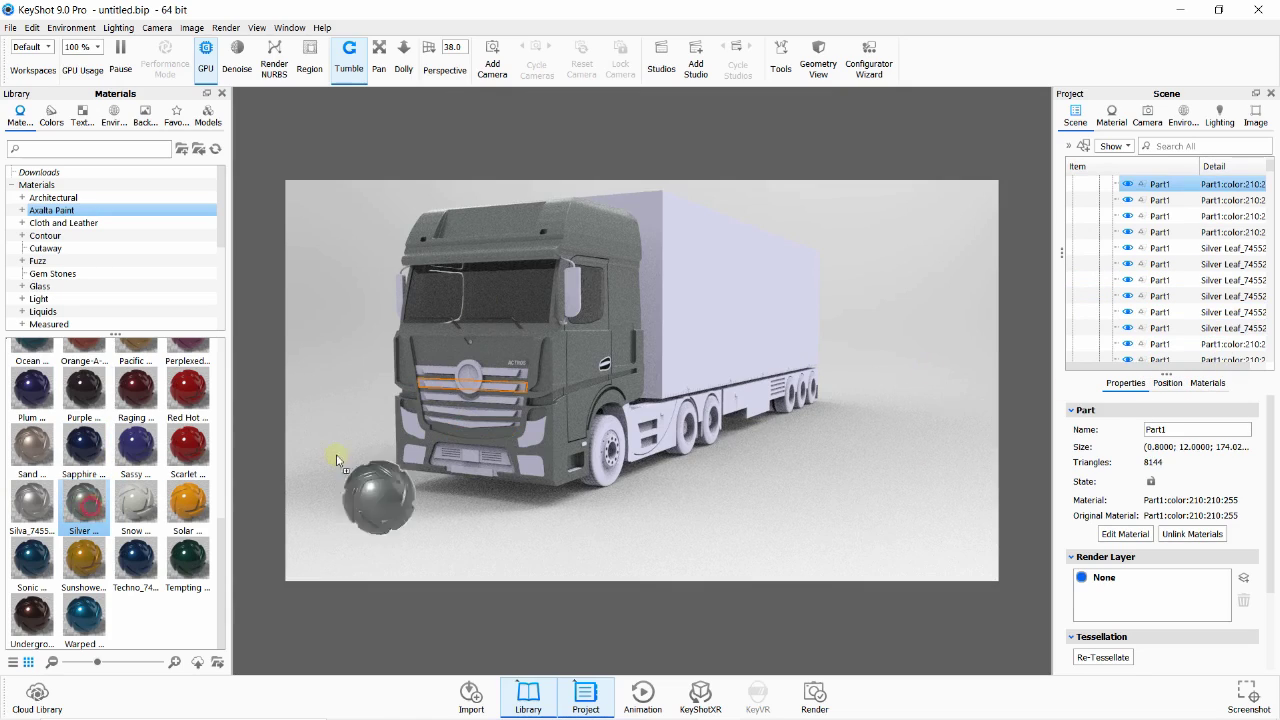
left_click(414, 397)
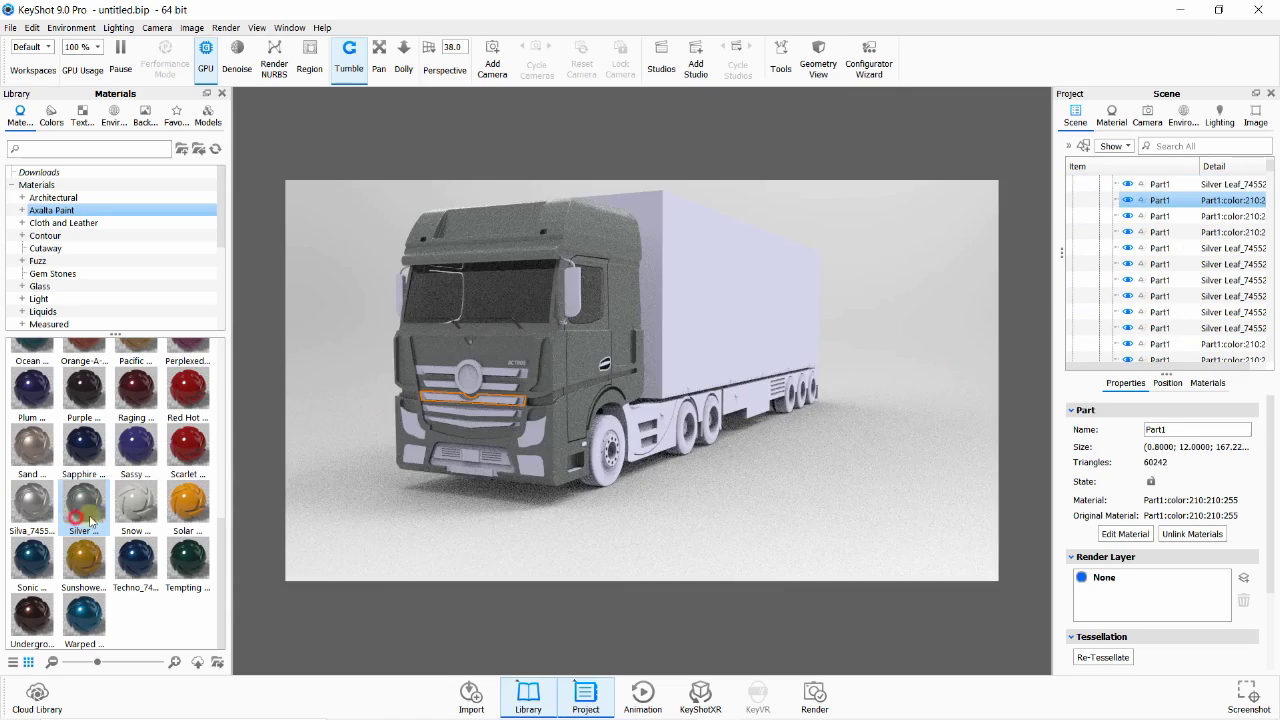
left_click_drag(84, 512, 1200, 200)
left_click(426, 413)
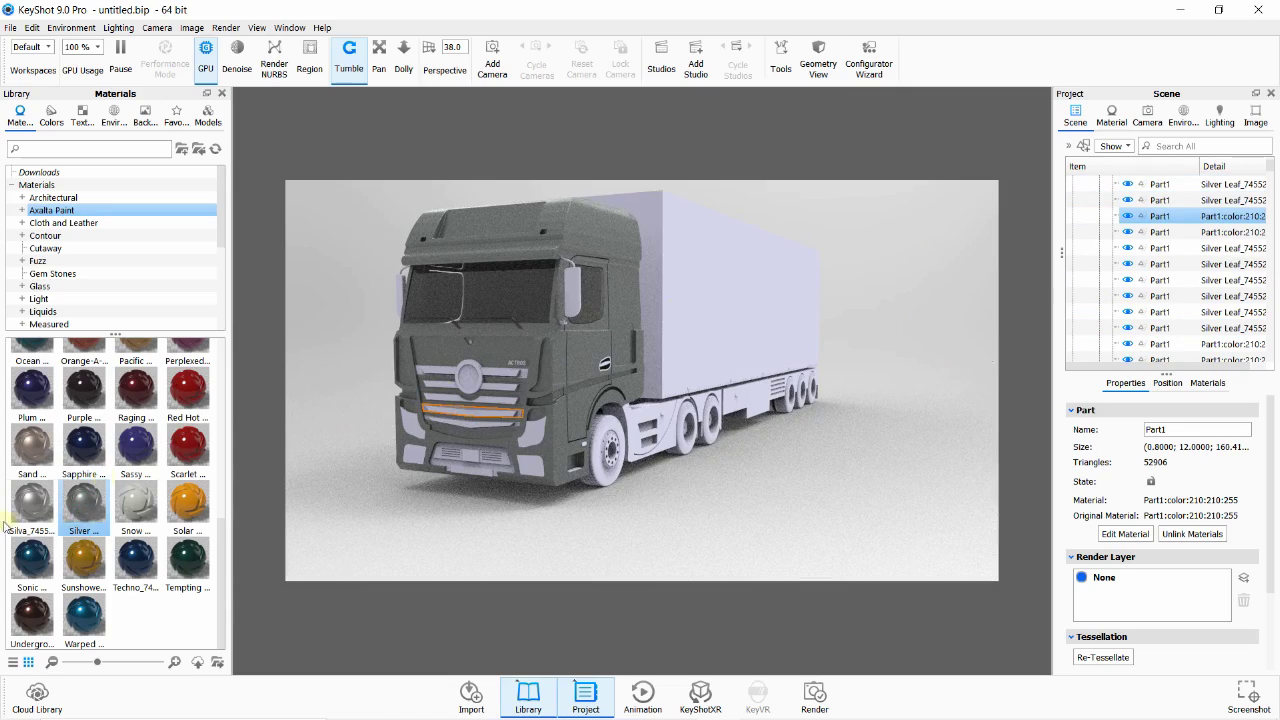
left_click_drag(84, 512, 1200, 216)
left_click(428, 423)
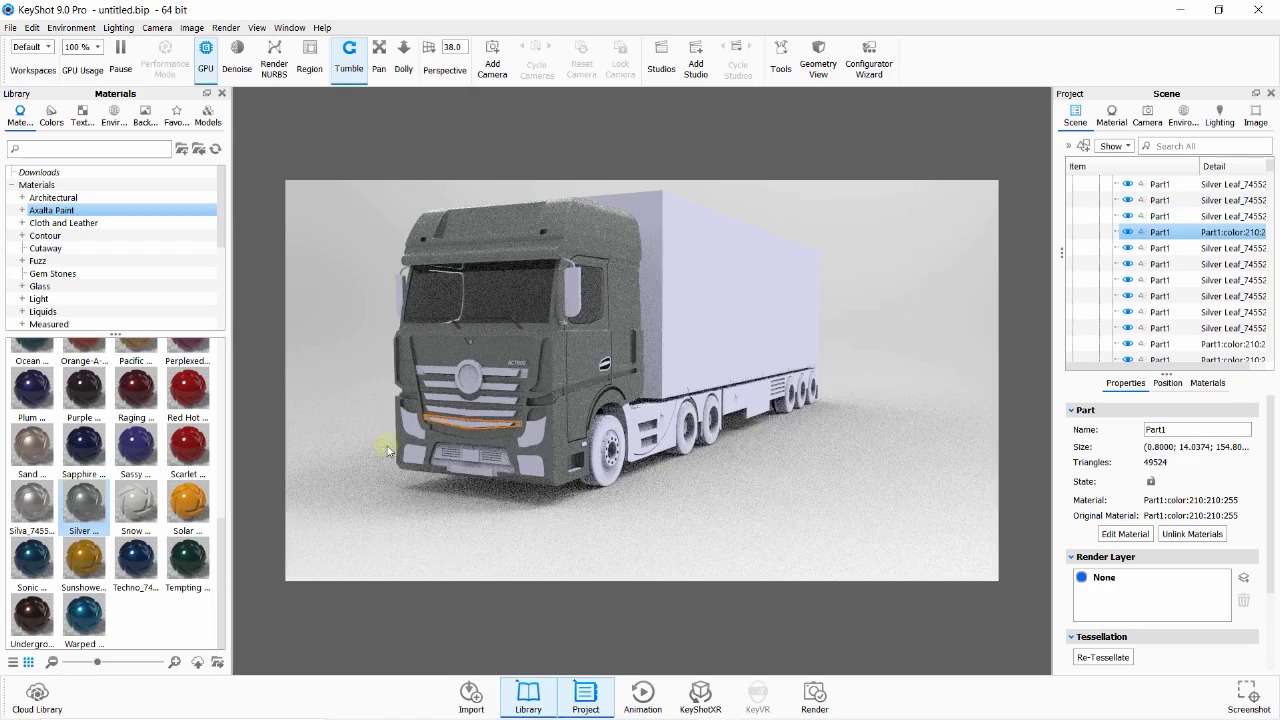
left_click_drag(84, 512, 1200, 232)
left_click(417, 373)
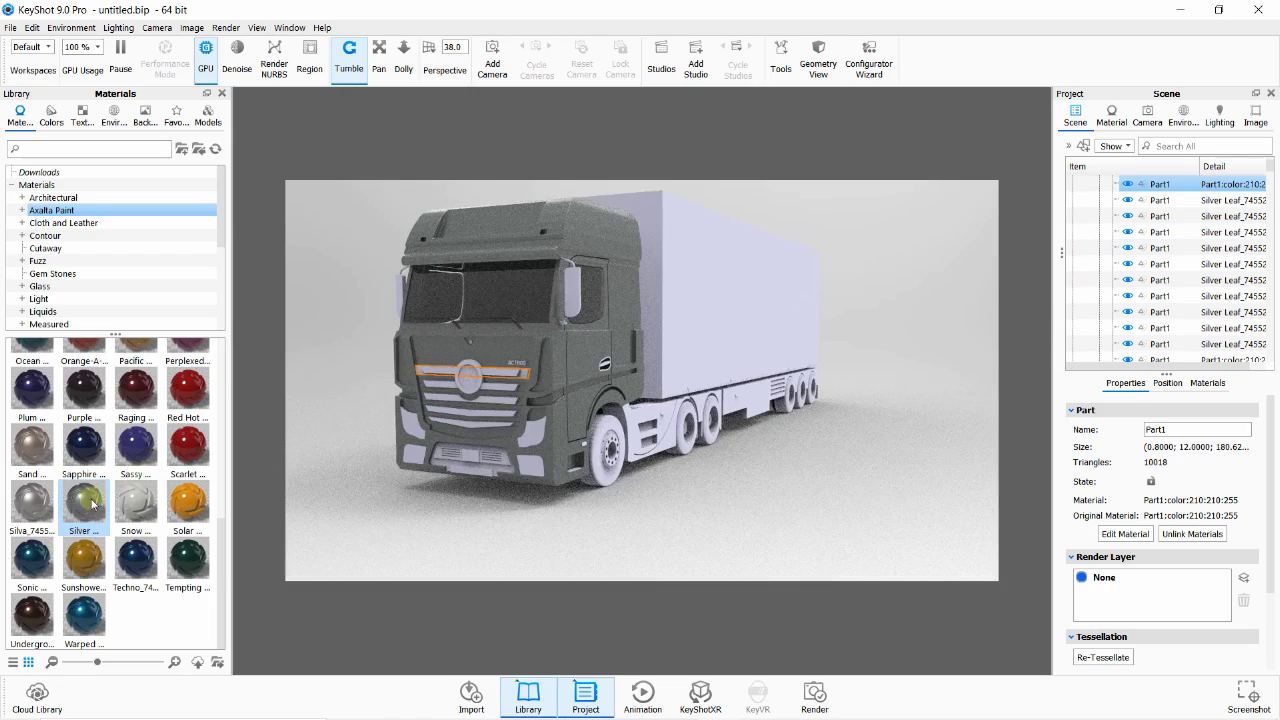
left_click_drag(84, 505, 1200, 248)
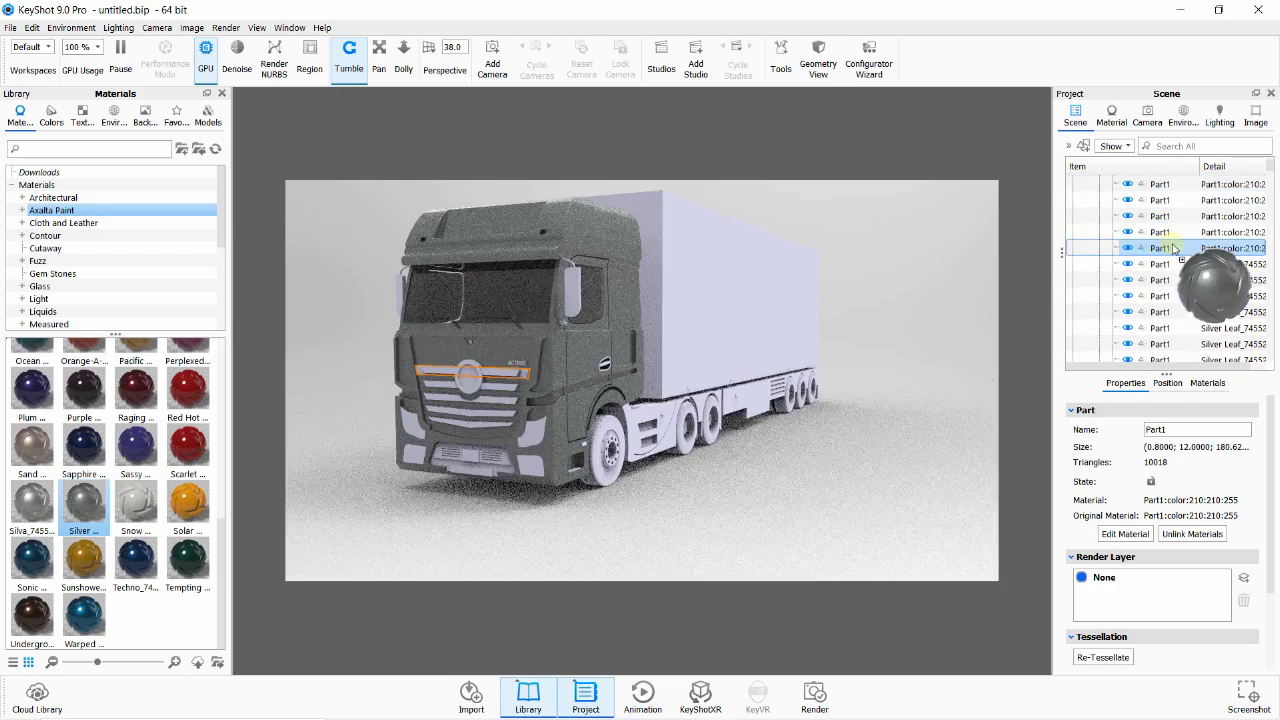
- Apply Snow Storm paint to several front parts, including one by the front wheel
left_click(511, 374)
left_click_drag(136, 500, 1165, 190)
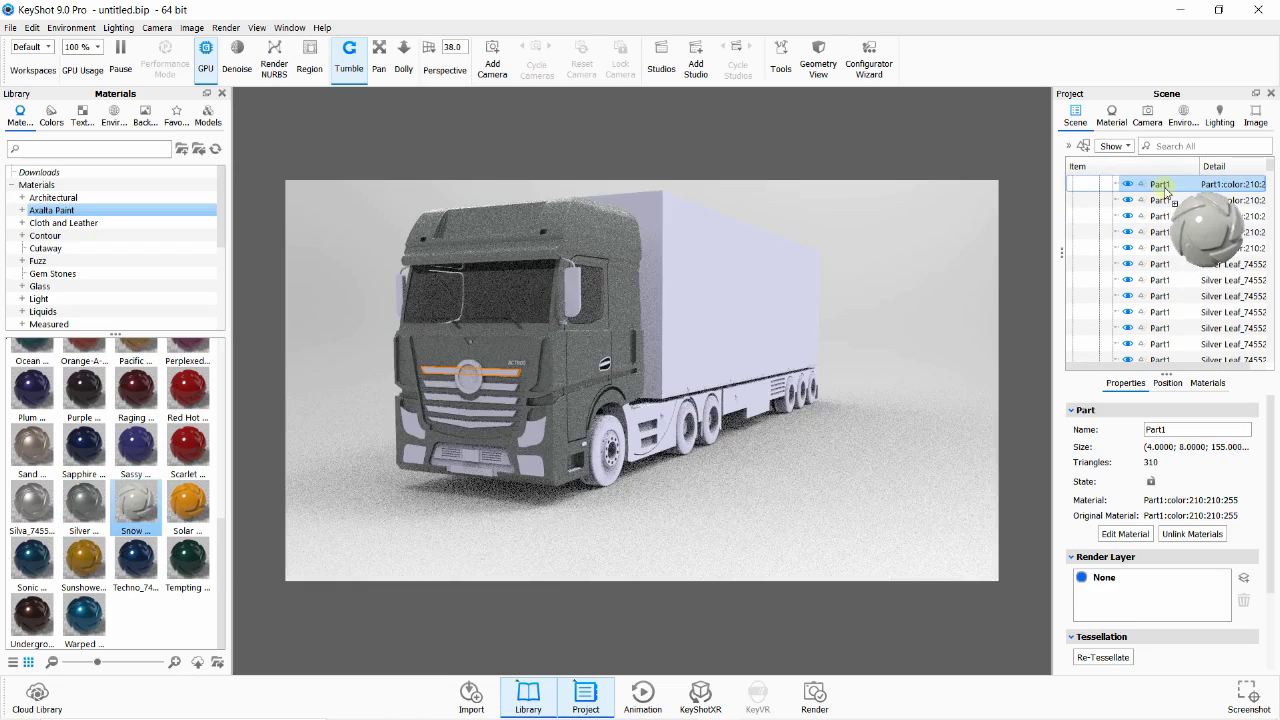
left_click(485, 396)
left_click_drag(136, 500, 1155, 203)
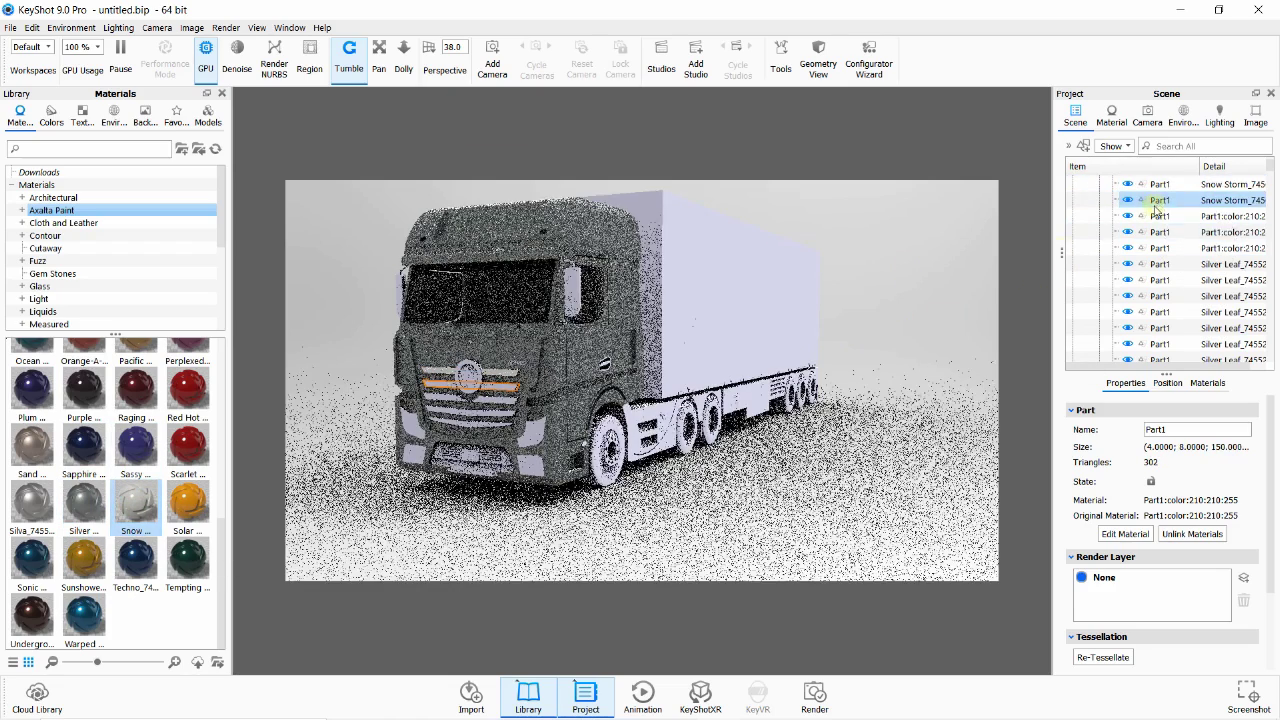
left_click(452, 437)
left_click_drag(136, 500, 530, 425)
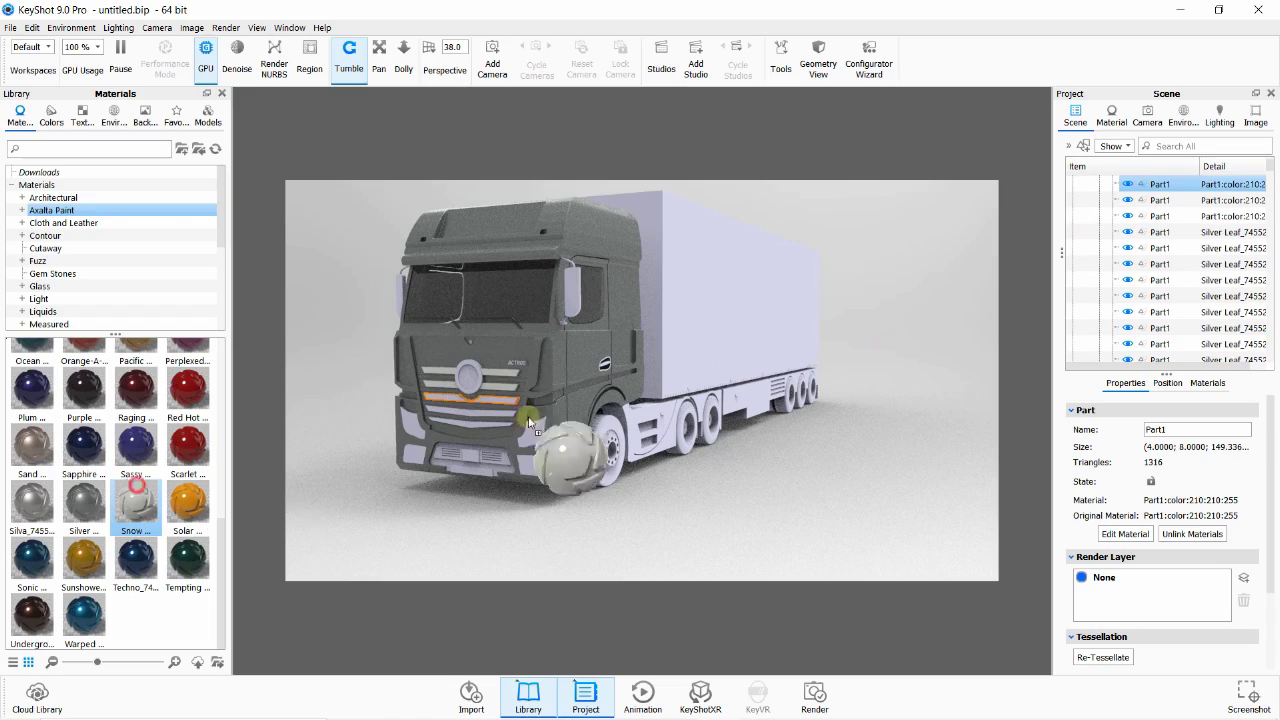
mouse_move(136, 500)
left_mouse_down()
mouse_move(1103, 252)
mouse_move(1110, 200)
left_mouse_up()
left_click_drag(136, 500, 1185, 218)
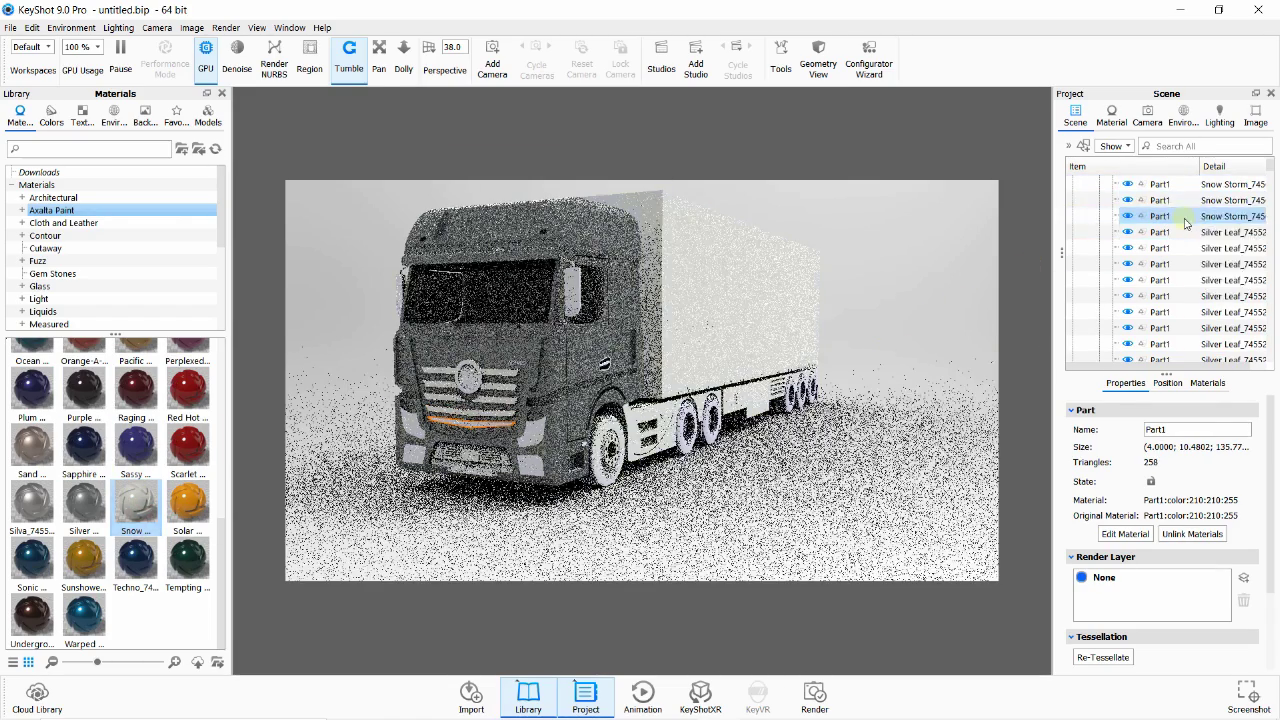
- Zoom into the grille logo and apply A Little Lilac to the badge star
scroll(543, 309, "up", 5)
scroll(478, 327, "up", 3)
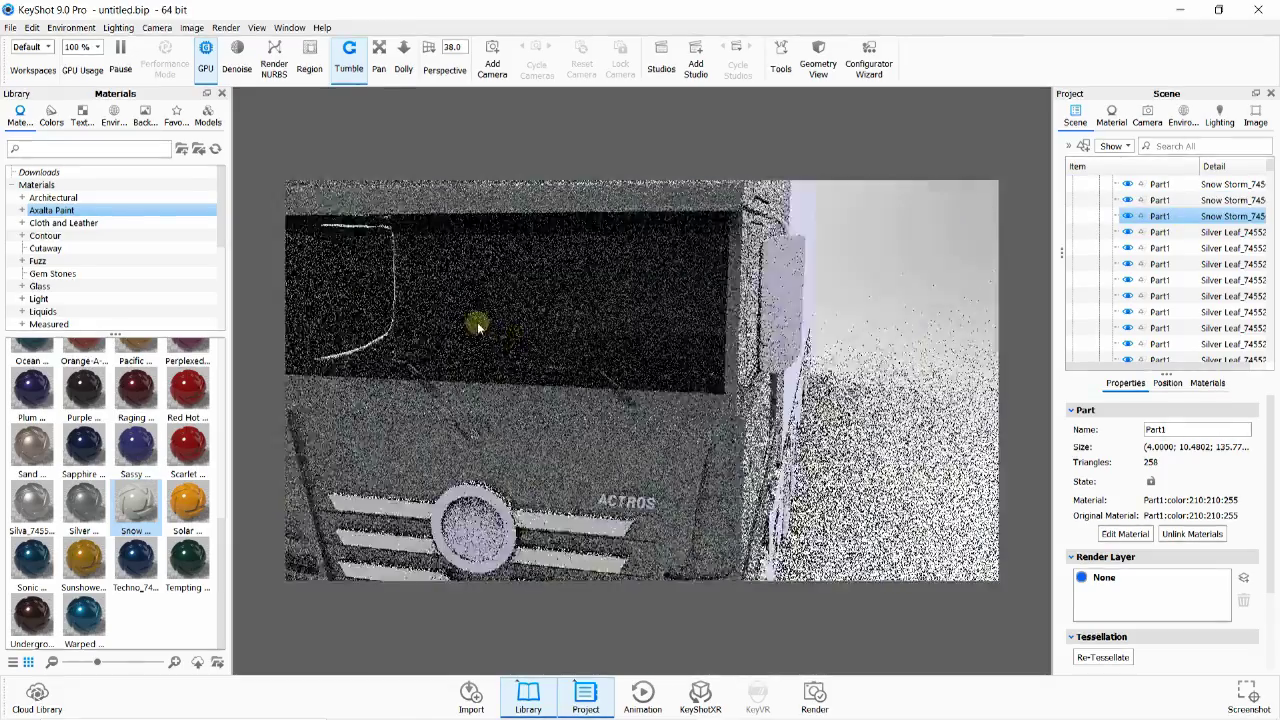
scroll(500, 280, "up", 3)
scroll(520, 250, "up", 3)
left_click(520, 293)
scroll(8, 497, "up", 5)
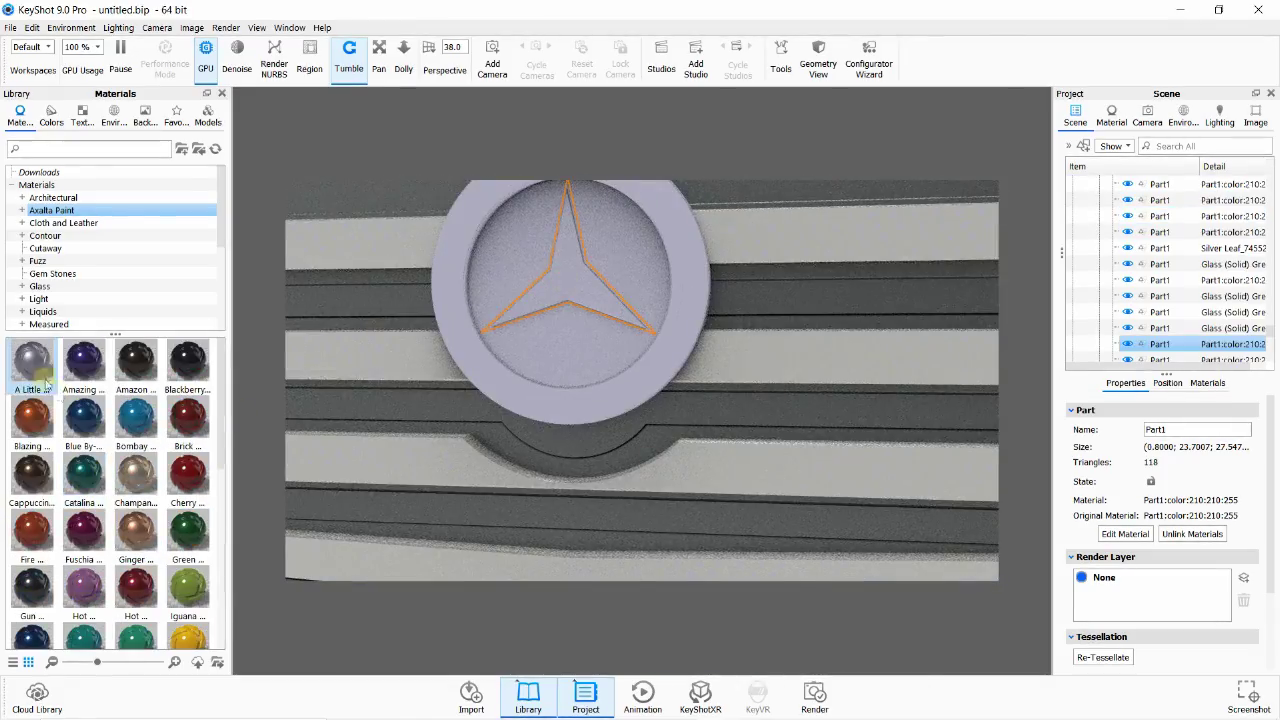
left_click_drag(32, 360, 1200, 344)
- Give the badge ring a dark Paint Metallic material from the Paint library
left_click(451, 376)
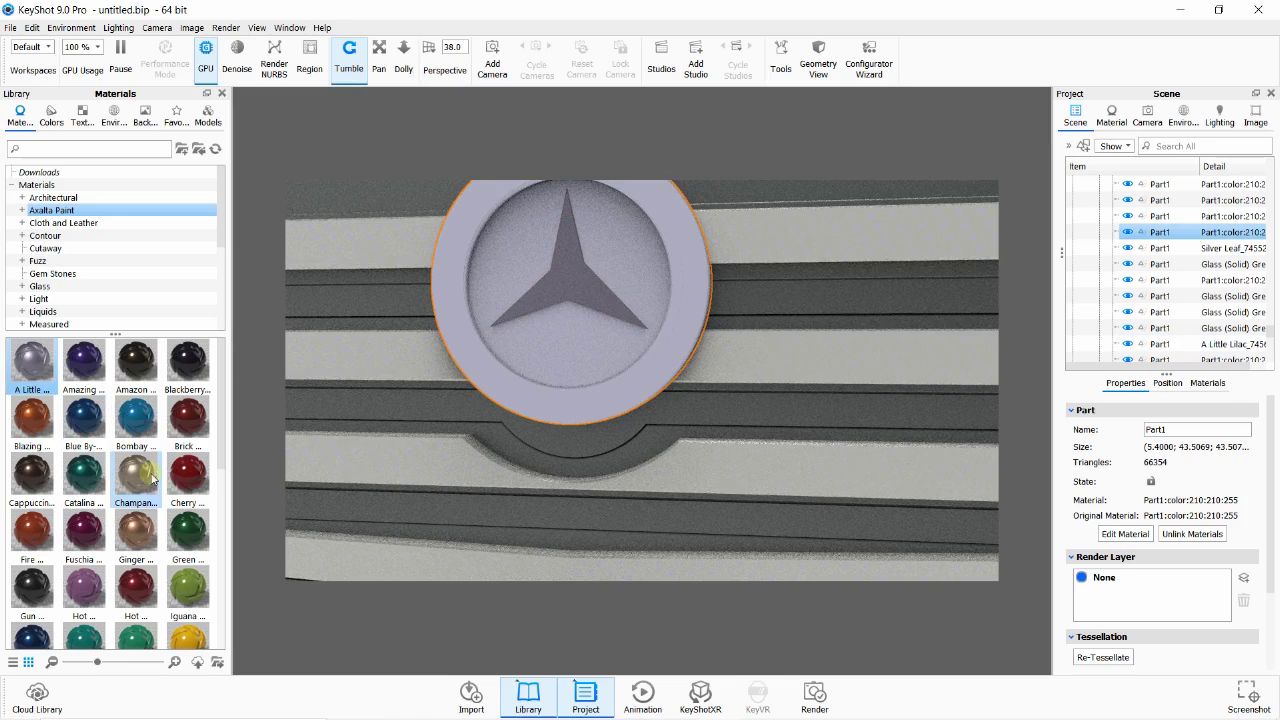
scroll(65, 390, "down", 1)
scroll(70, 420, "down", 1)
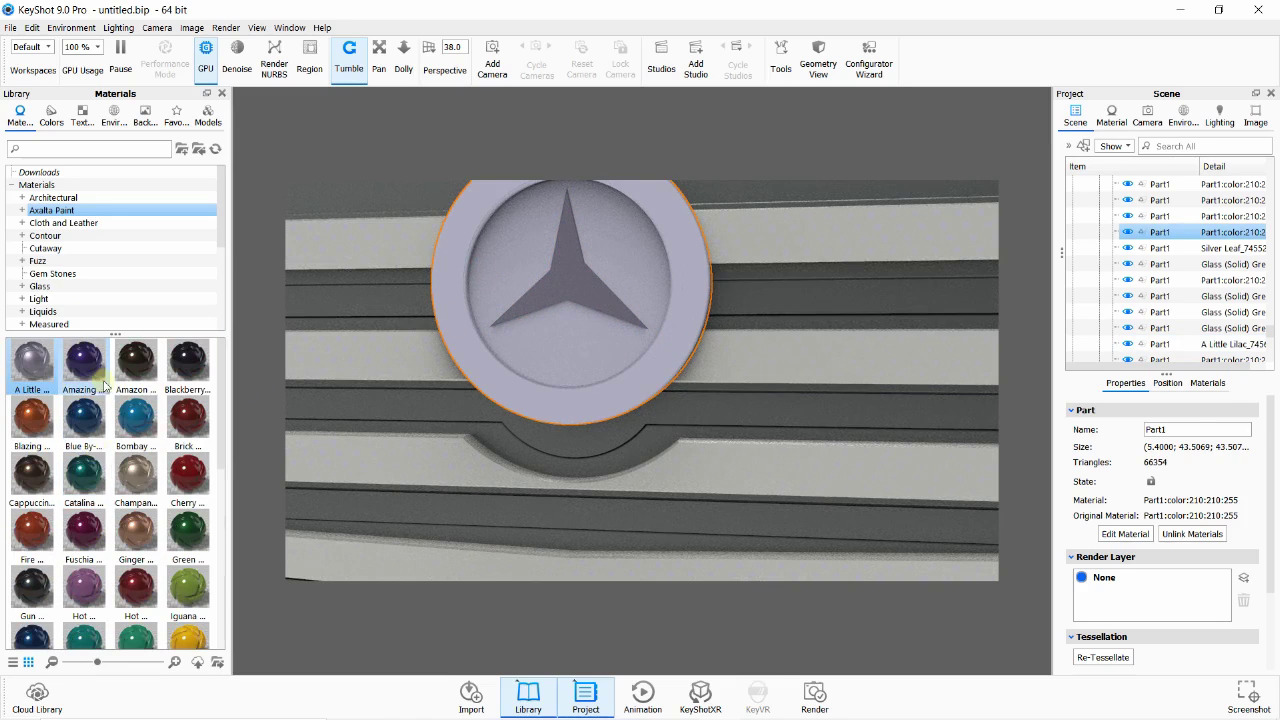
scroll(78, 458, "down", 1)
scroll(78, 470, "down", 2)
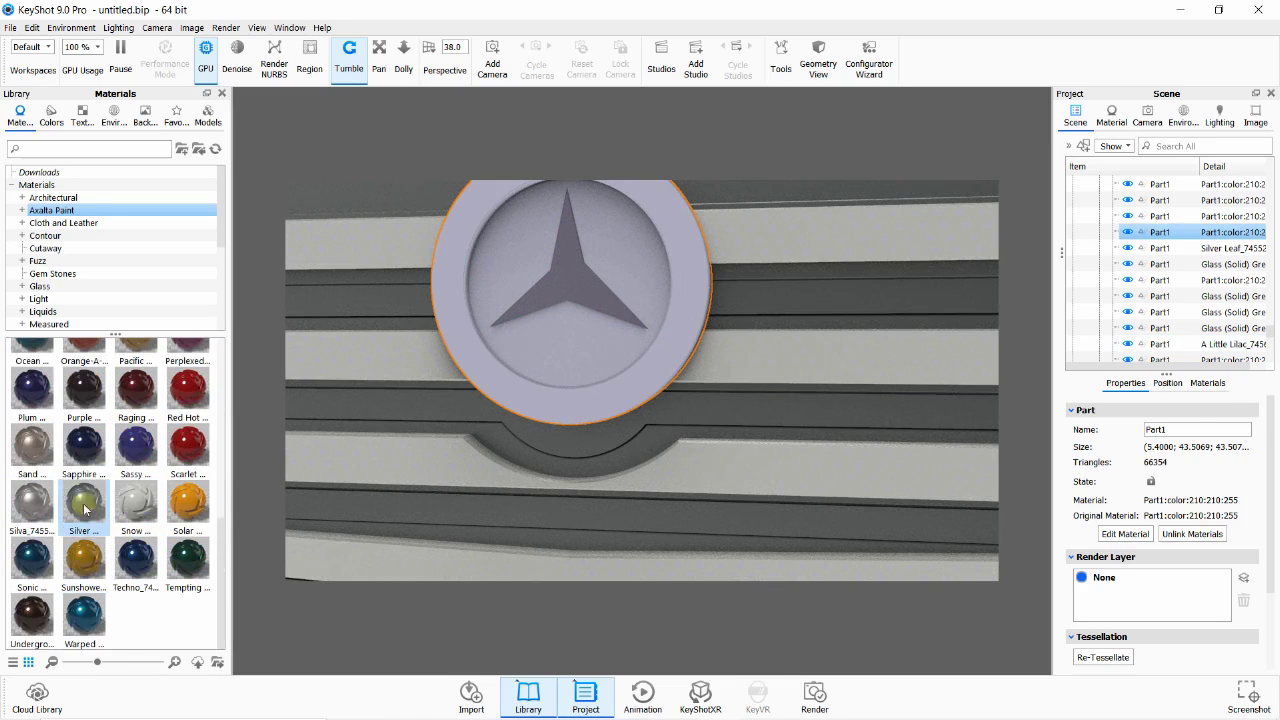
scroll(62, 318, "down", 2)
left_click(38, 324)
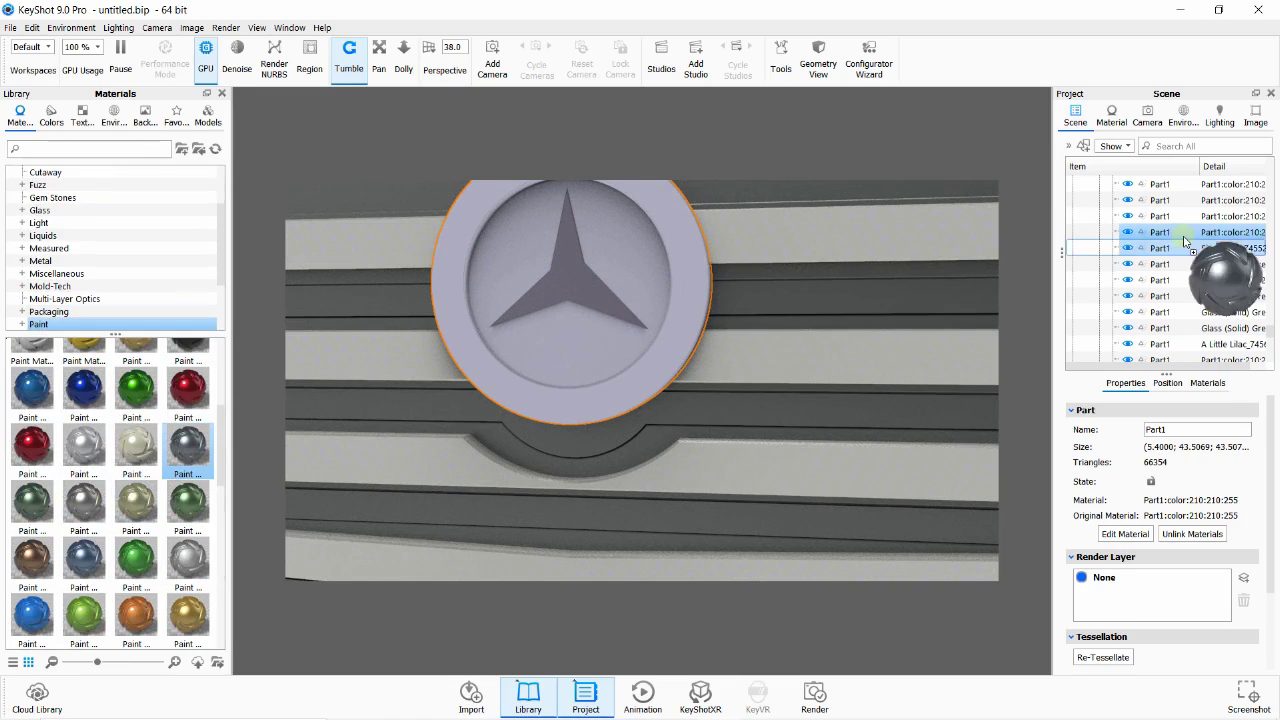
left_click_drag(188, 447, 1200, 235)
- Replace the star's material with metallic paint and clear the selection
scroll(170, 465, "down", 1)
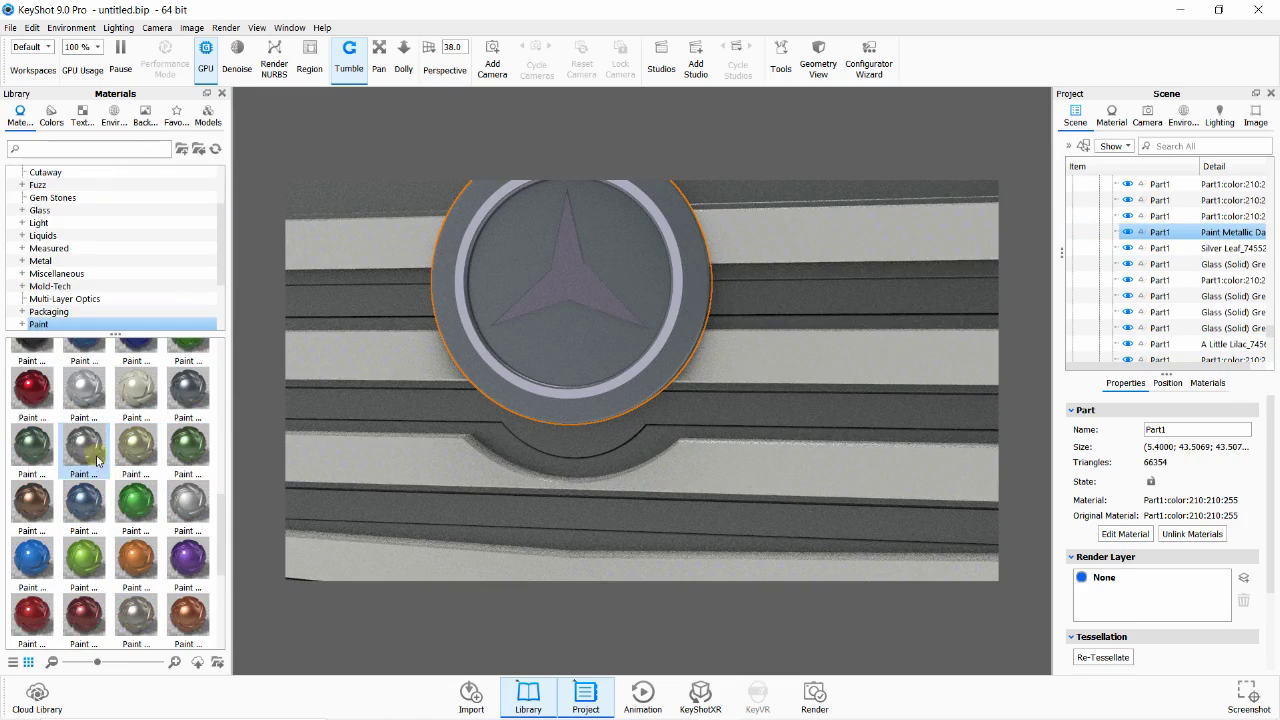
left_click_drag(84, 447, 1200, 232)
scroll(60, 450, "down", 3)
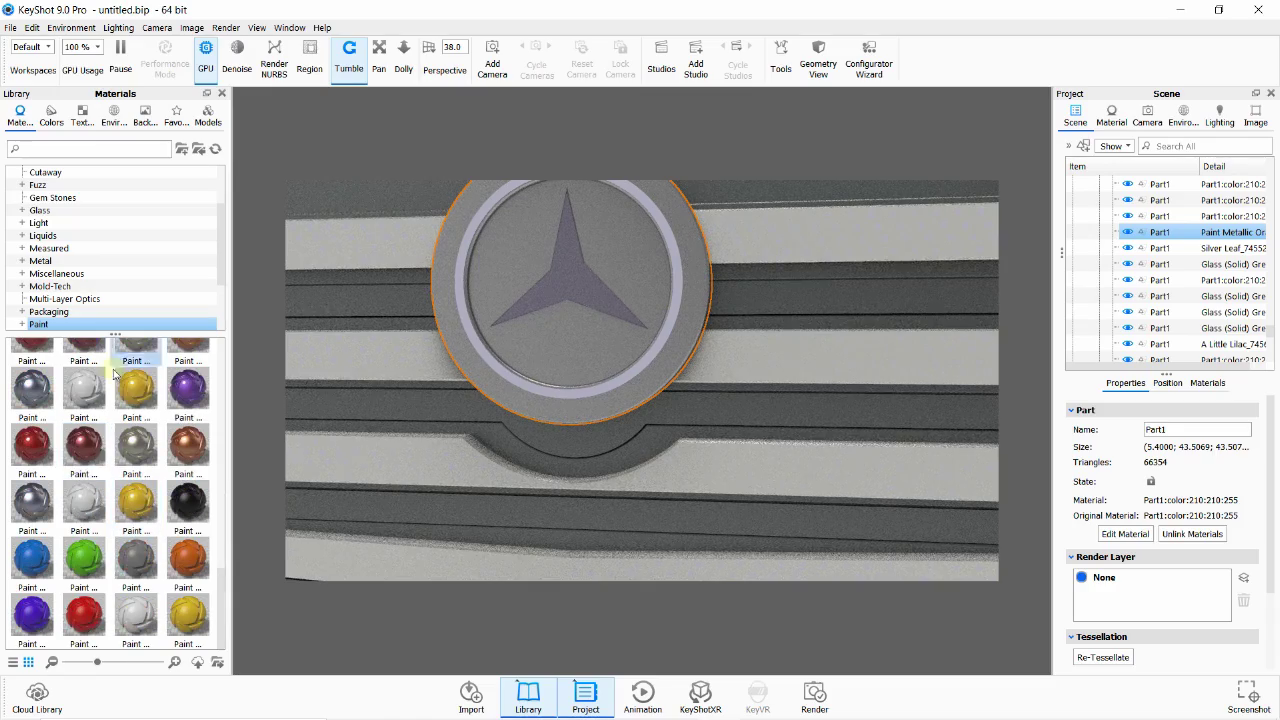
left_click(540, 295)
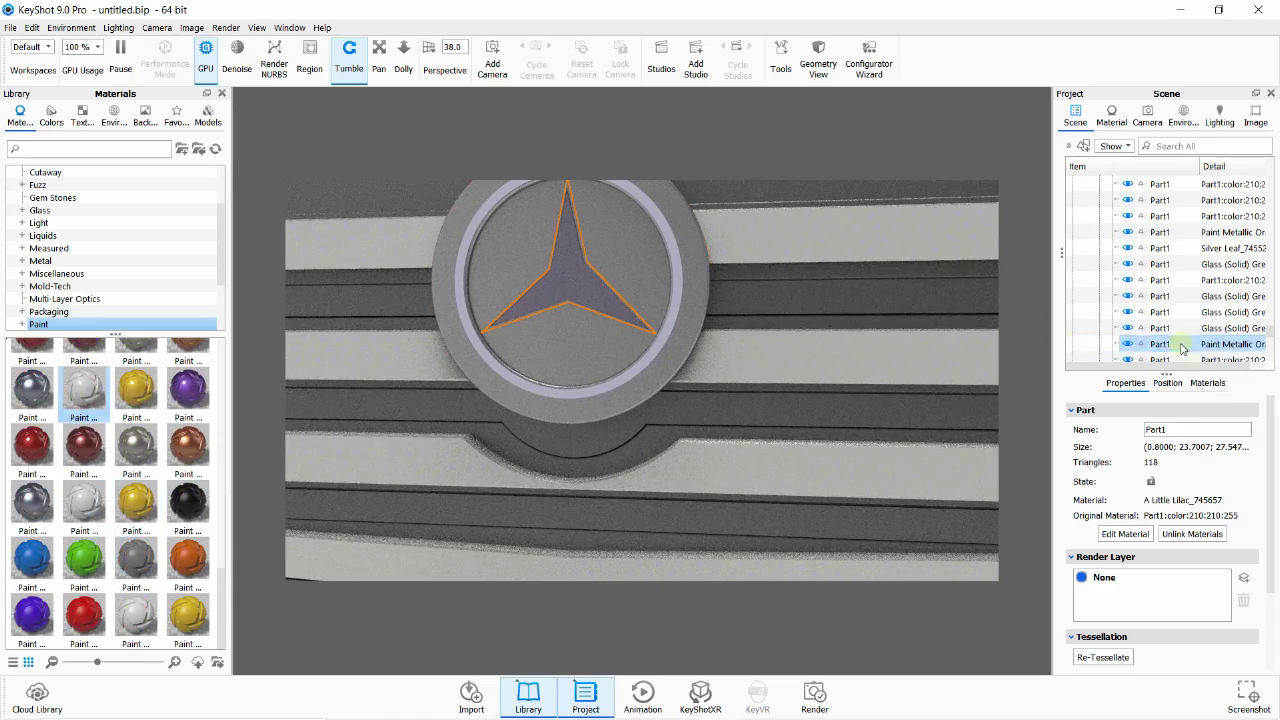
left_click_drag(82, 398, 1158, 344)
scroll(695, 362, "down", 3)
scroll(695, 362, "down", 3)
left_click(928, 357)
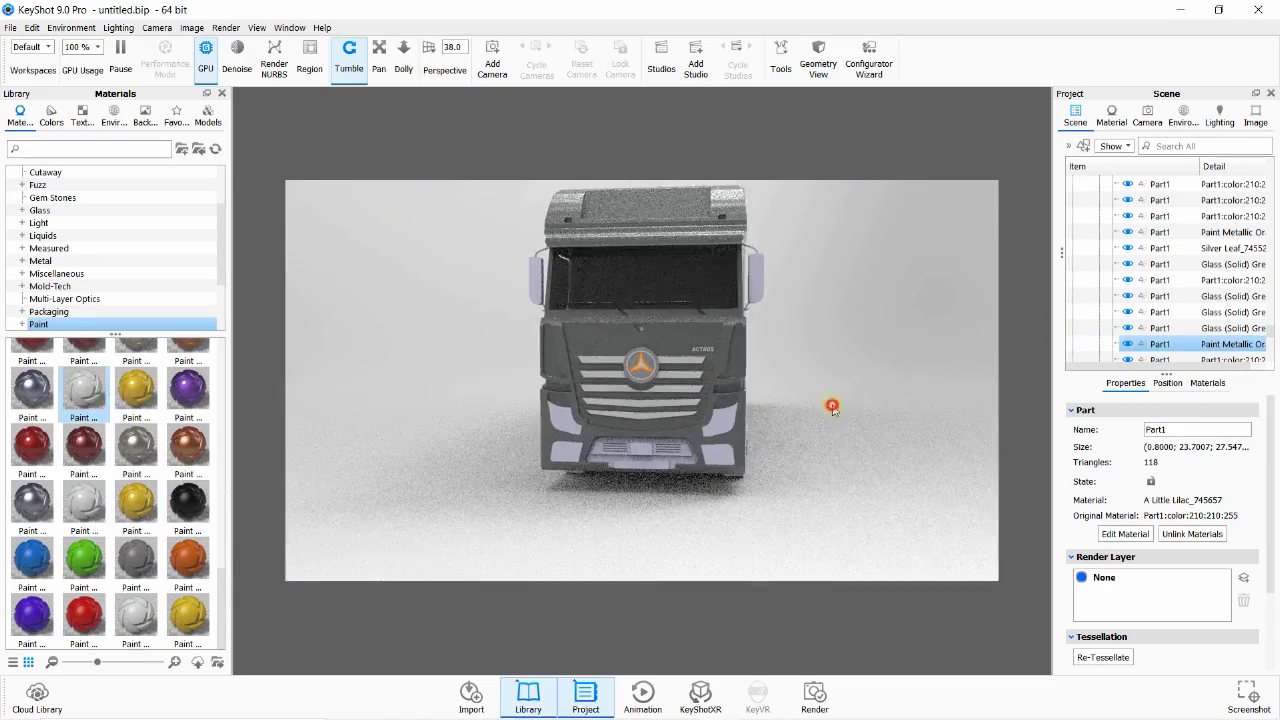
- Orbit to a three-quarter front view and zoom in on the lilac headlight cover
mouse_move(785, 435)
left_mouse_down()
mouse_move(776, 393)
mouse_move(672, 303)
left_mouse_up()
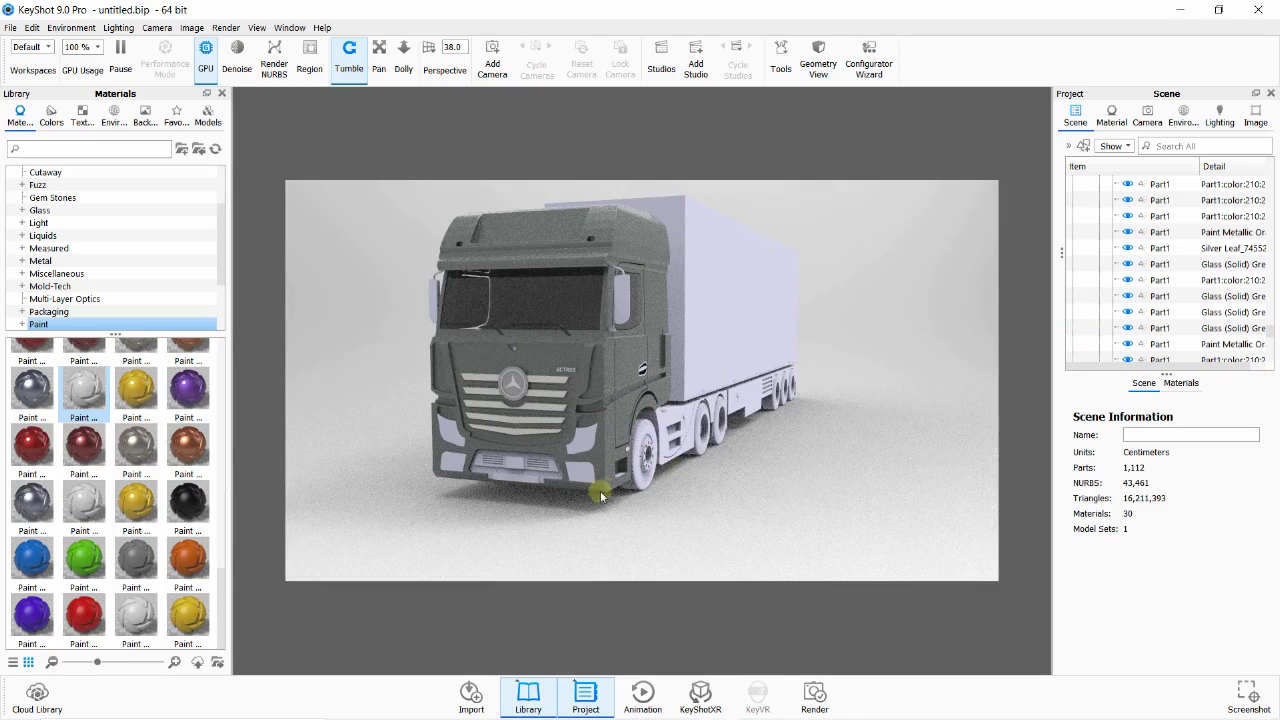
scroll(590, 485, "up", 3)
scroll(588, 480, "down", 4)
scroll(580, 463, "up", 4)
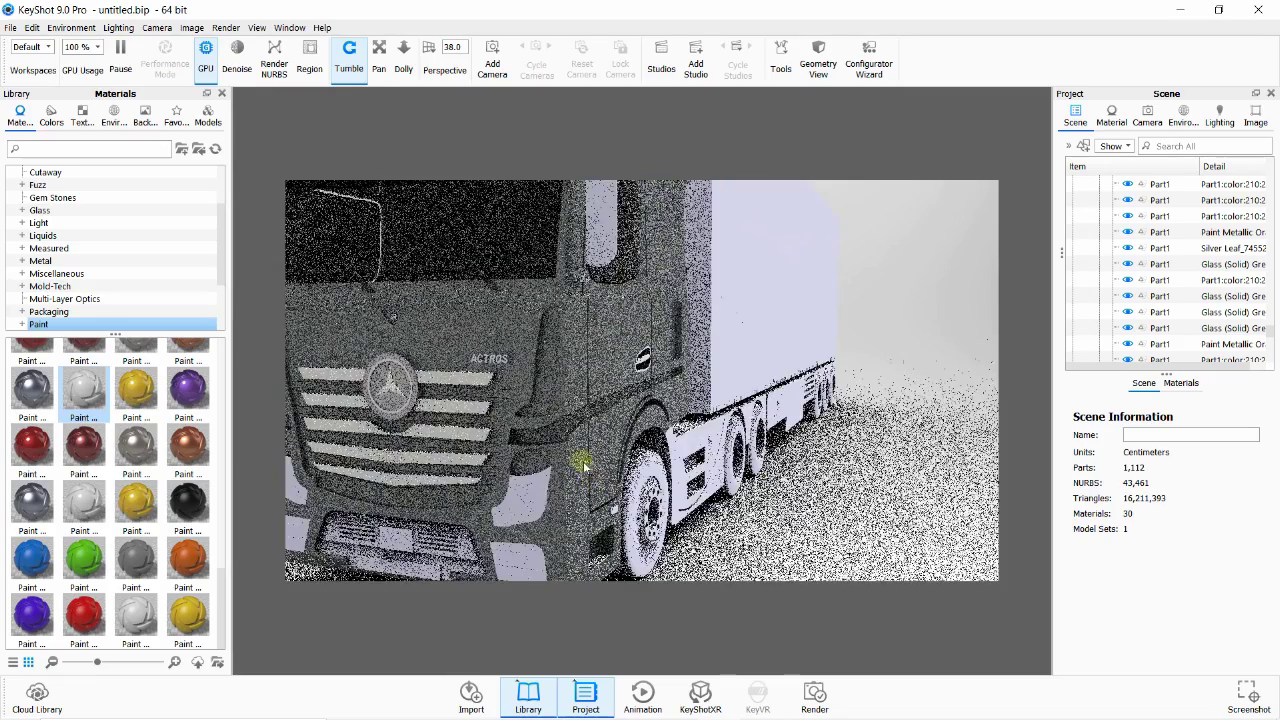
scroll(544, 433, "up", 2)
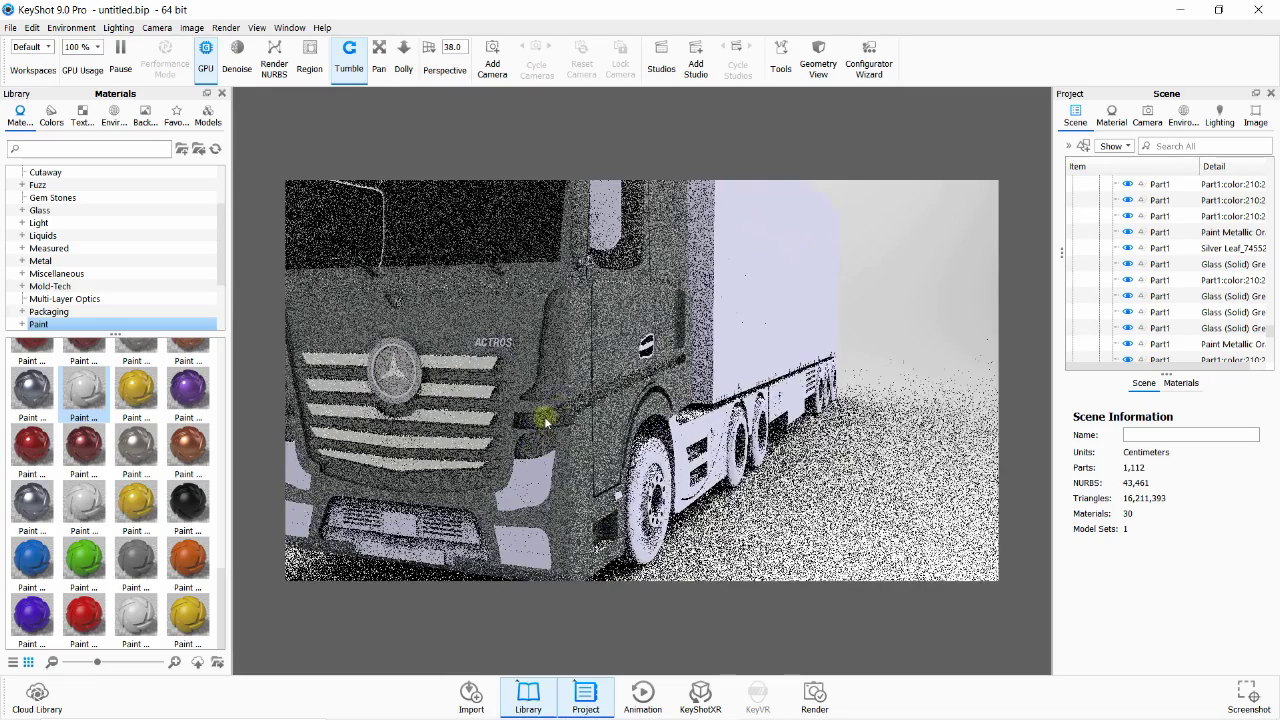
scroll(549, 420, "up", 3)
scroll(549, 421, "up", 2)
scroll(528, 400, "up", 3)
scroll(522, 390, "up", 3)
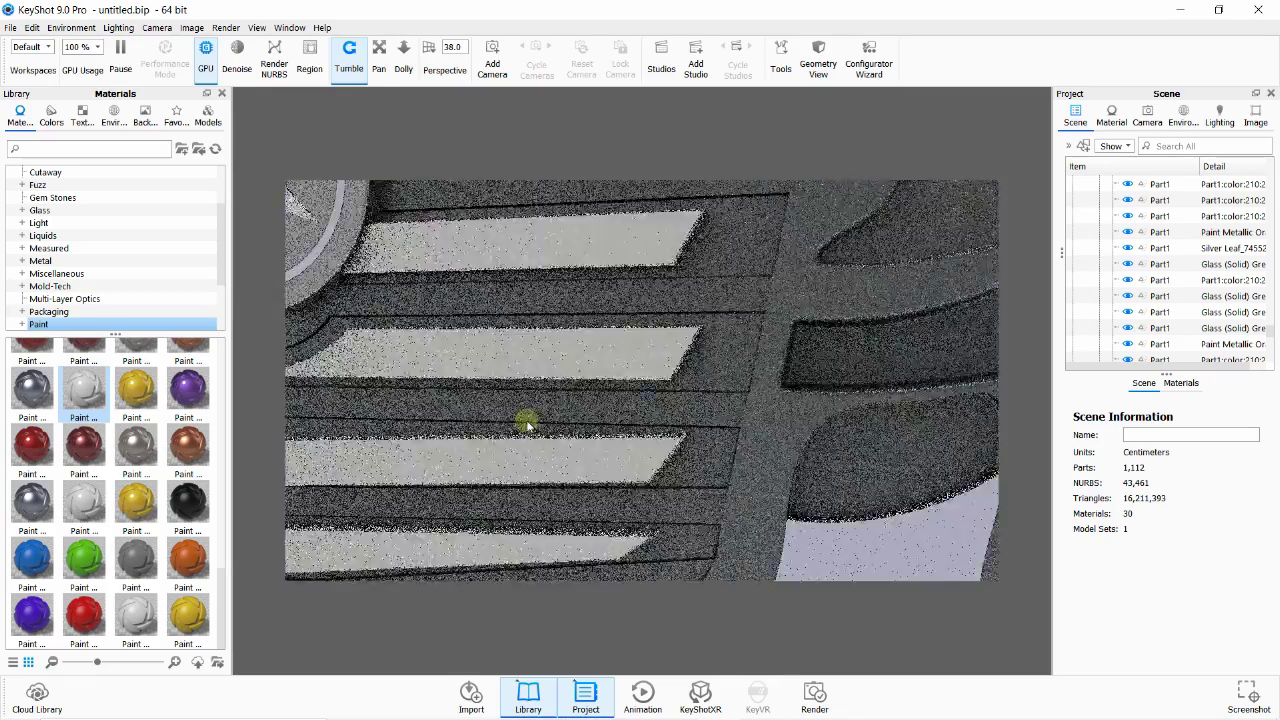
scroll(528, 420, "up", 2)
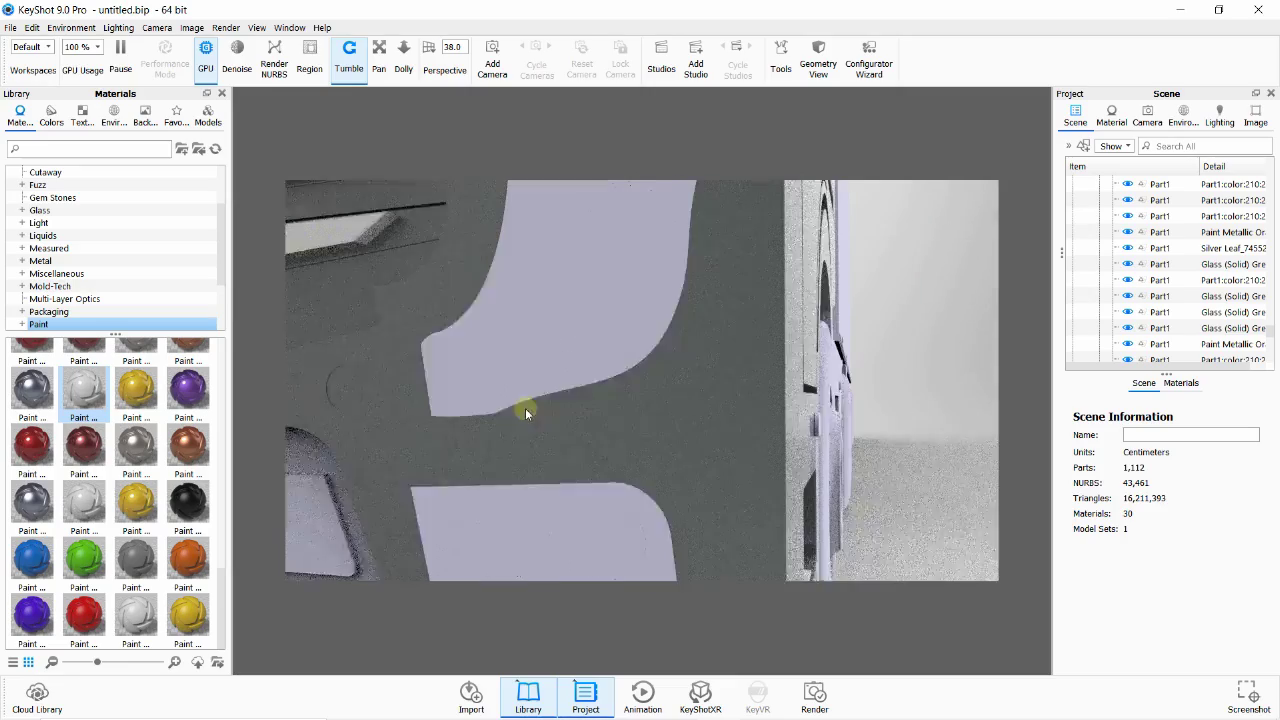
- Apply Glass Basic White to the lilac headlight cover
left_click(524, 395)
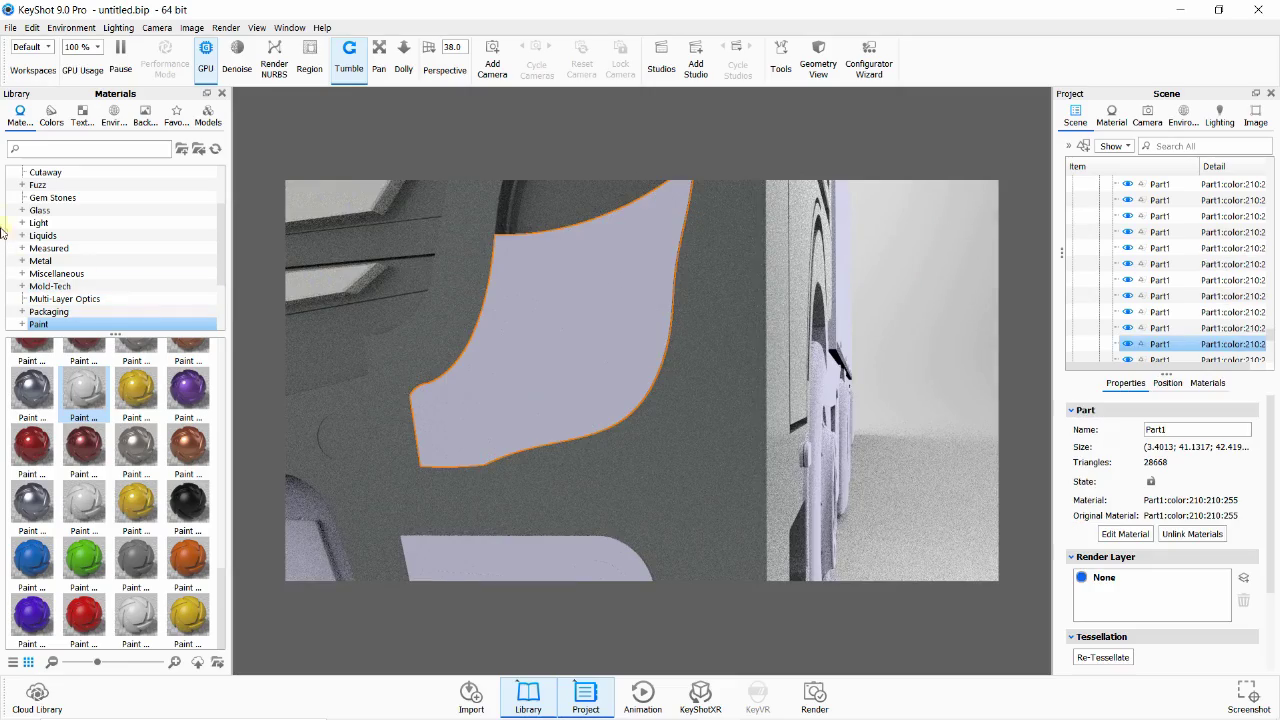
left_click(40, 210)
scroll(80, 425, "up", 3)
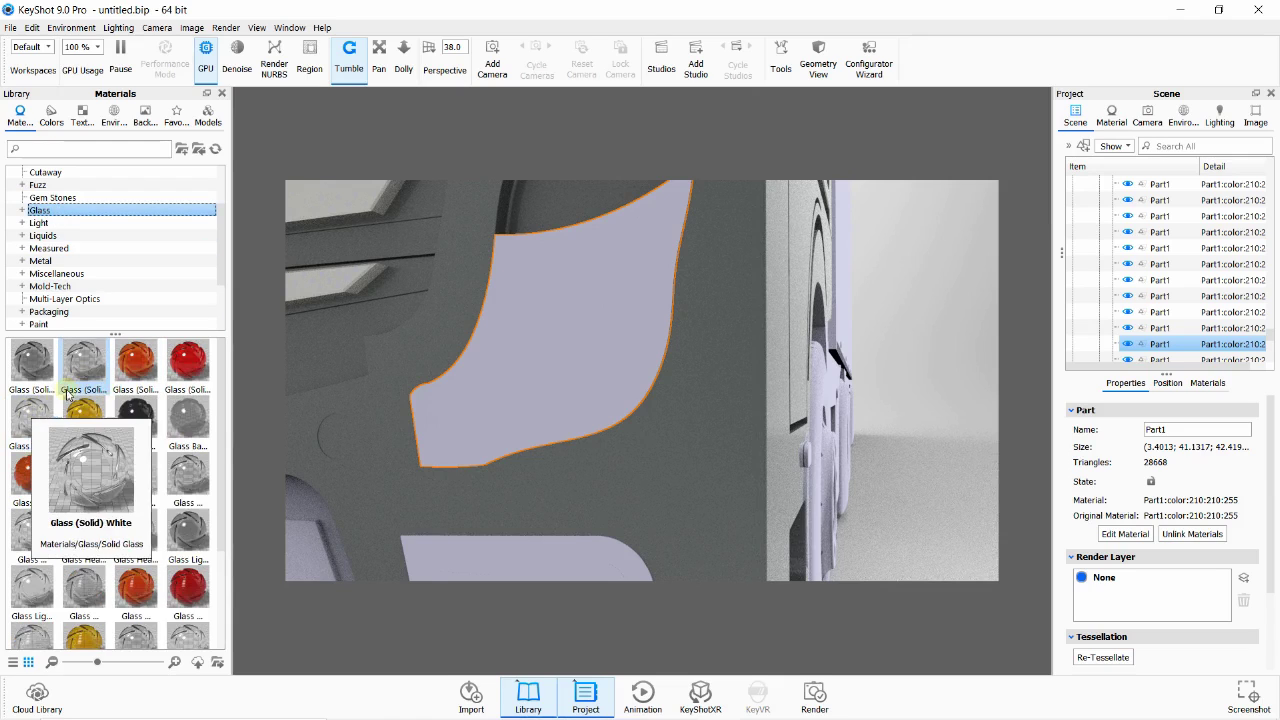
left_click_drag(136, 465, 1192, 344)
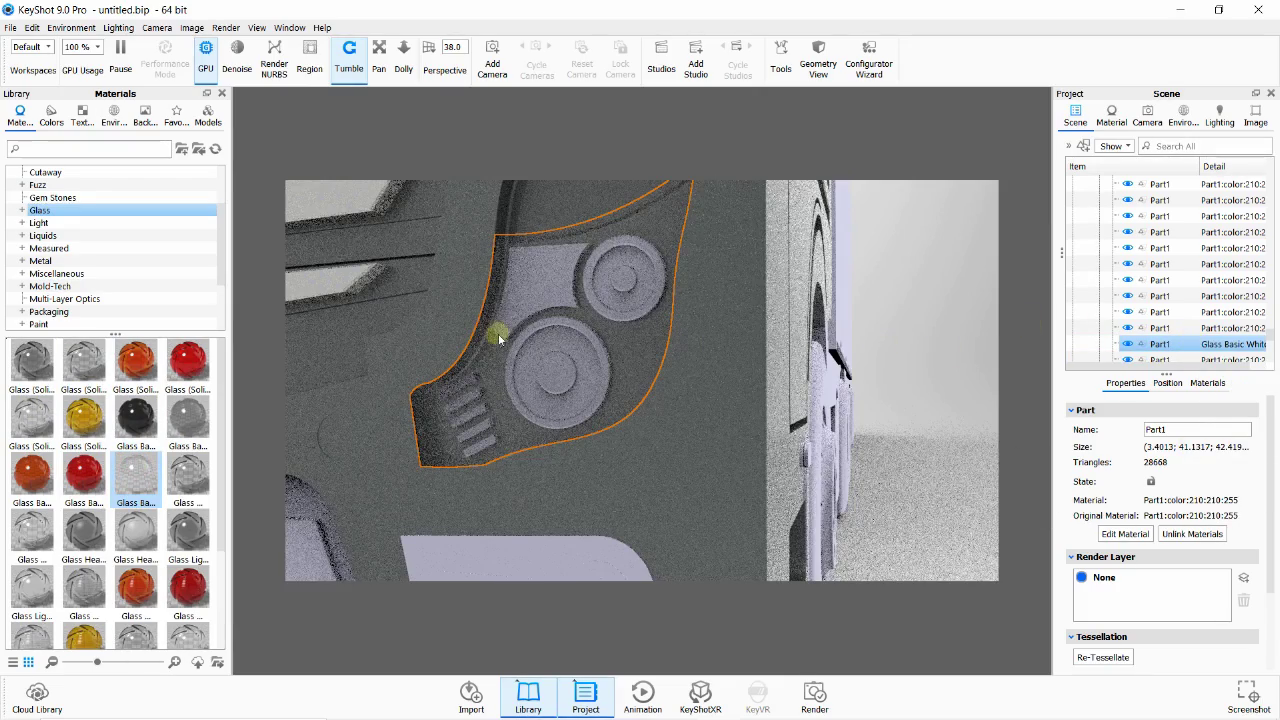
- Hide the white glass cover and select the angular lamp piece behind it
left_click(1127, 347)
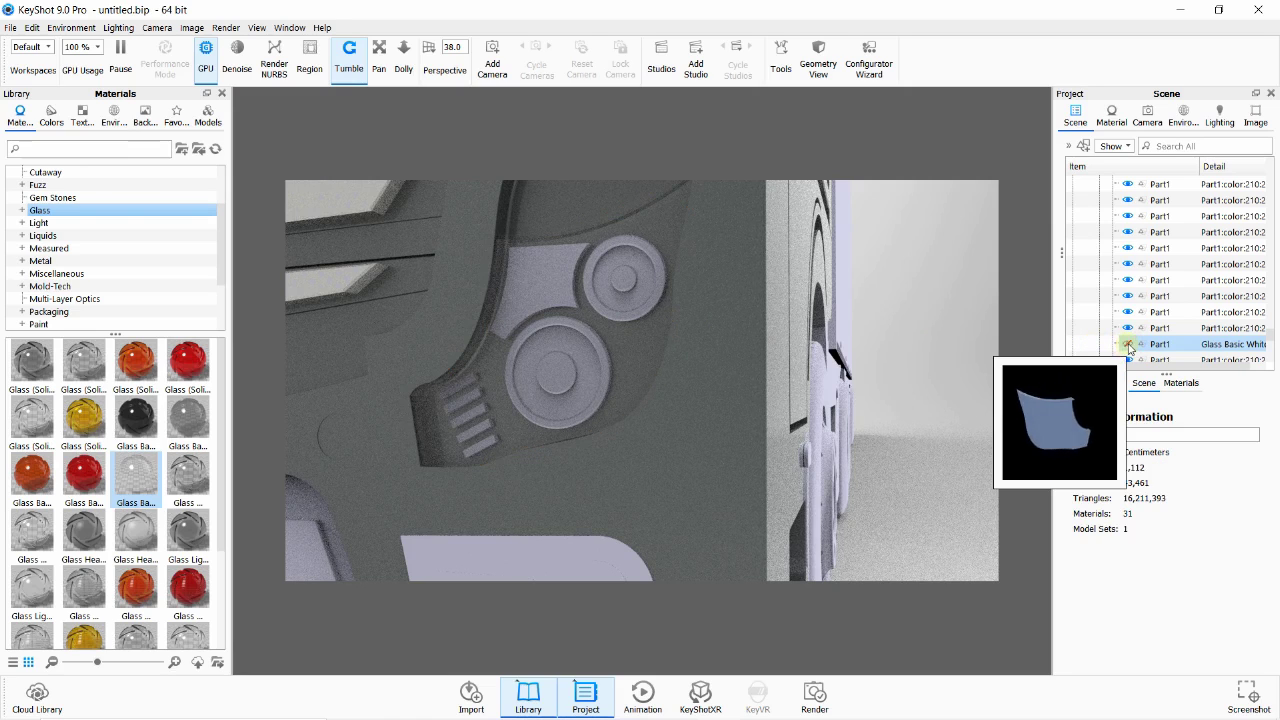
left_click(1128, 344)
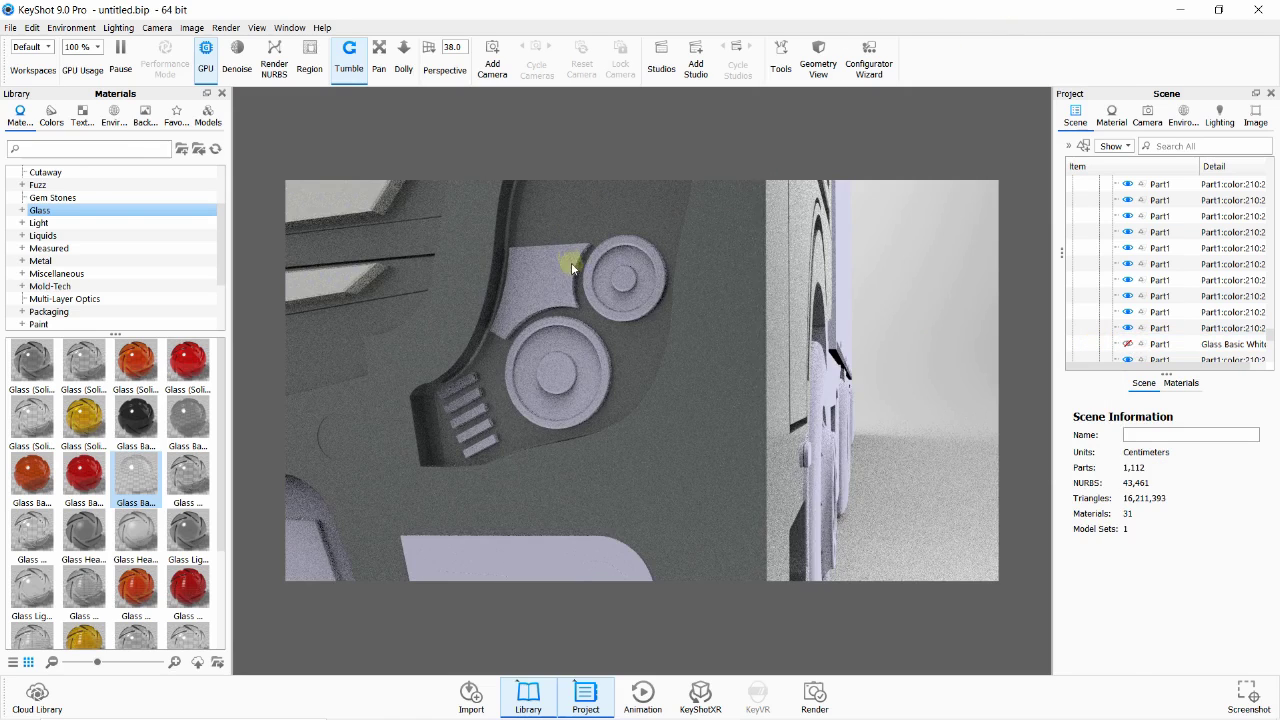
left_click(572, 273)
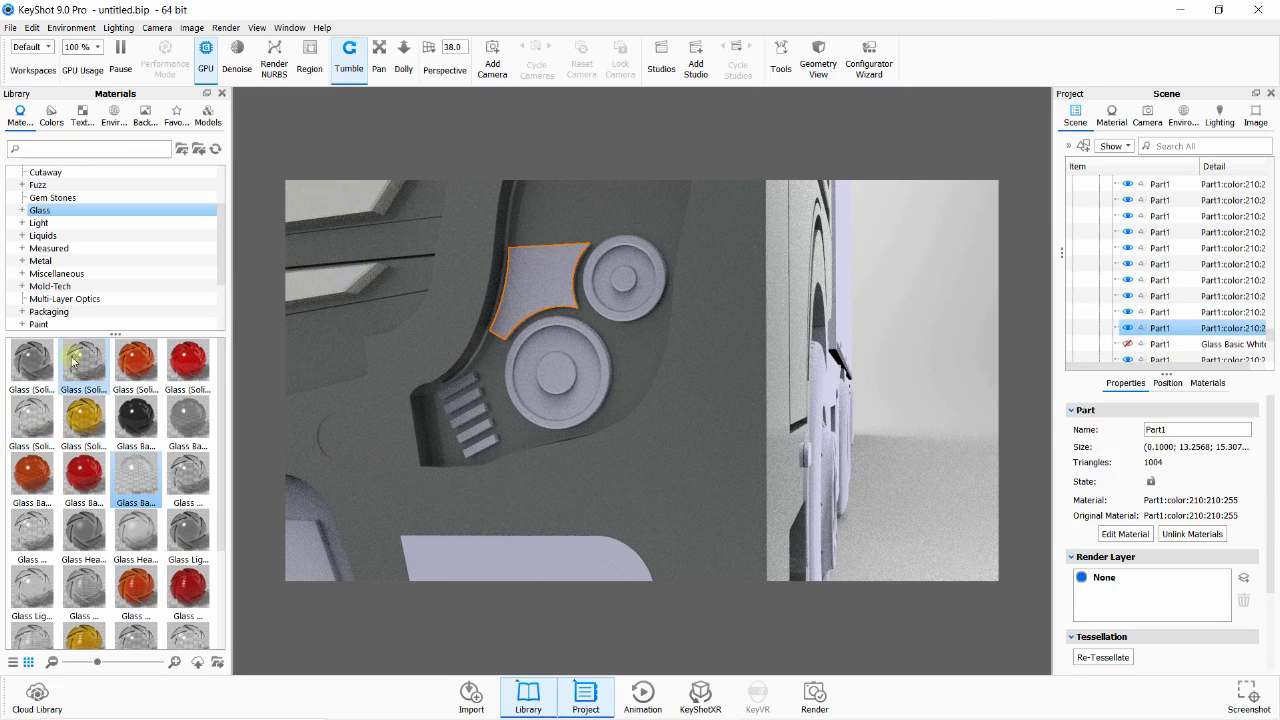
left_click(40, 223)
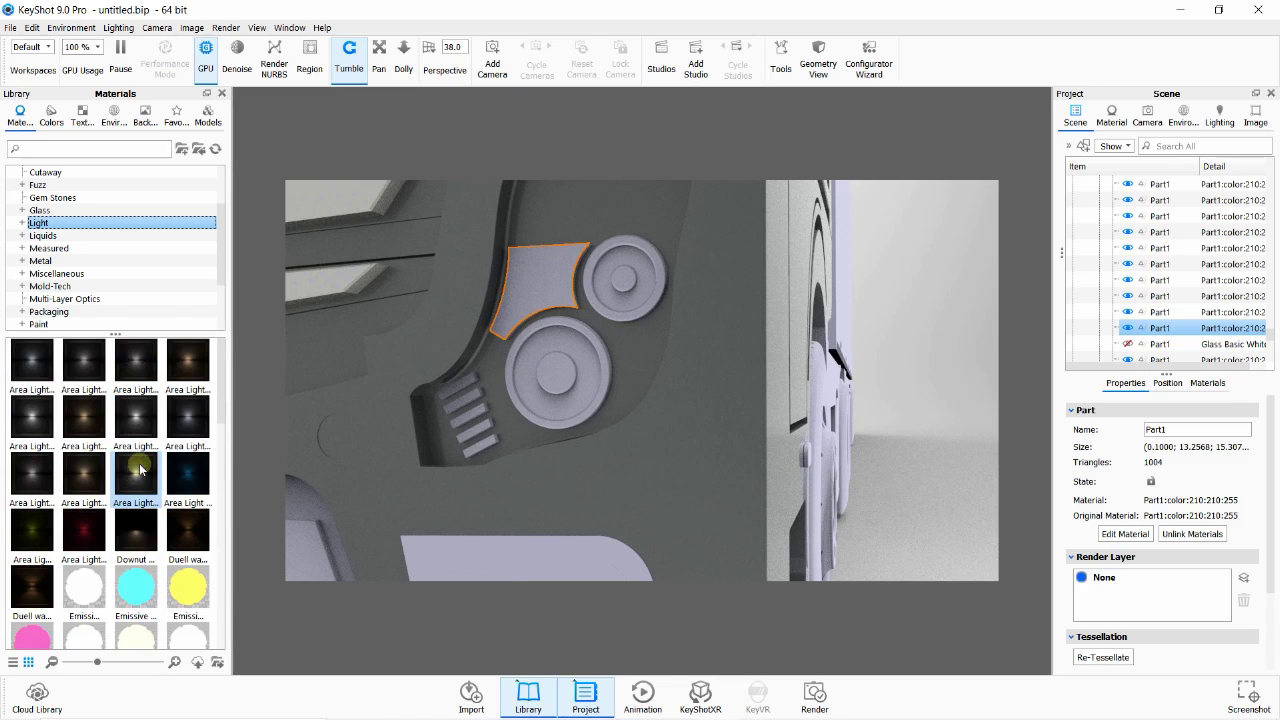
- Apply white Emissive Cool to the angular lamp piece and both round lamps
scroll(140, 469, "down", 2)
scroll(112, 449, "down", 1)
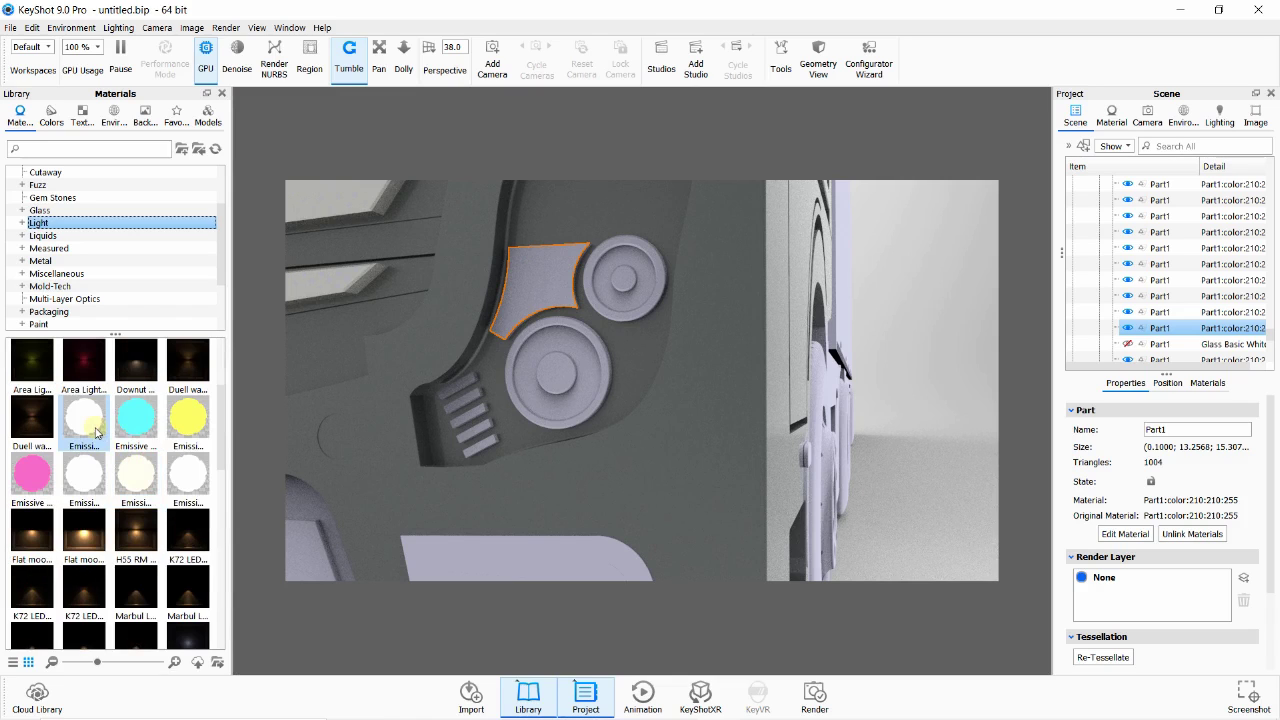
left_click_drag(96, 432, 1177, 328)
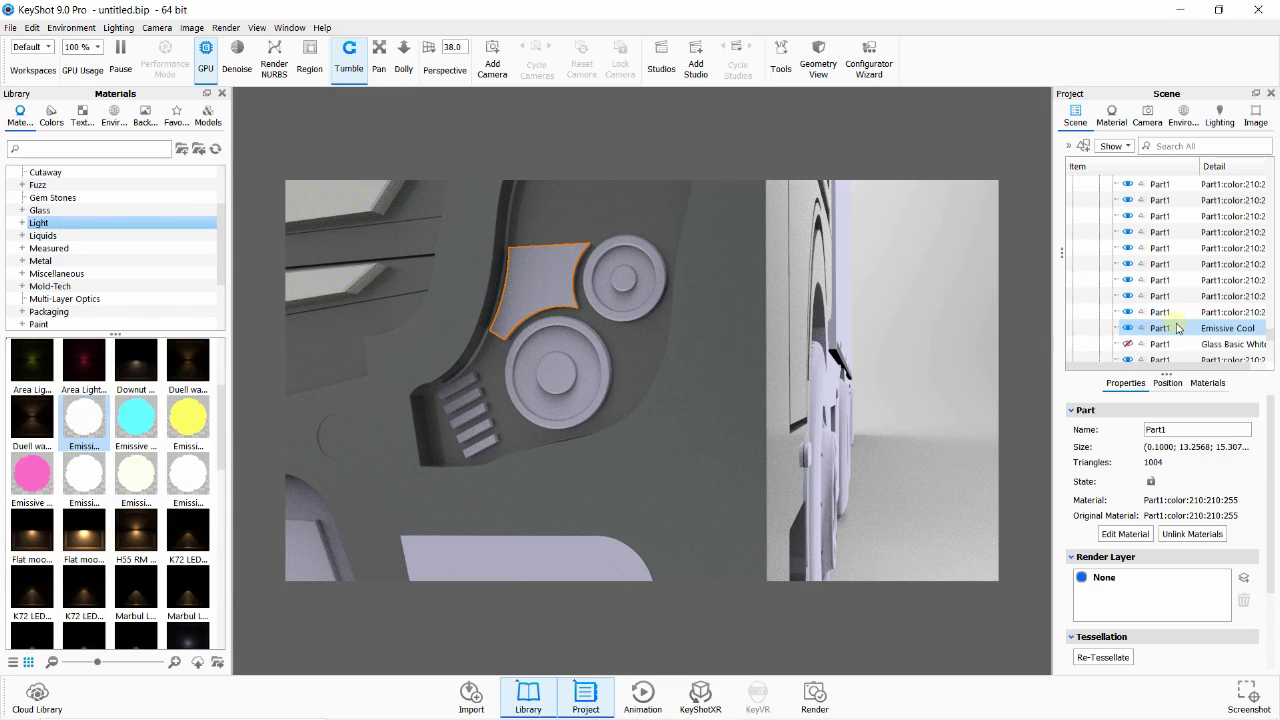
left_click(598, 296)
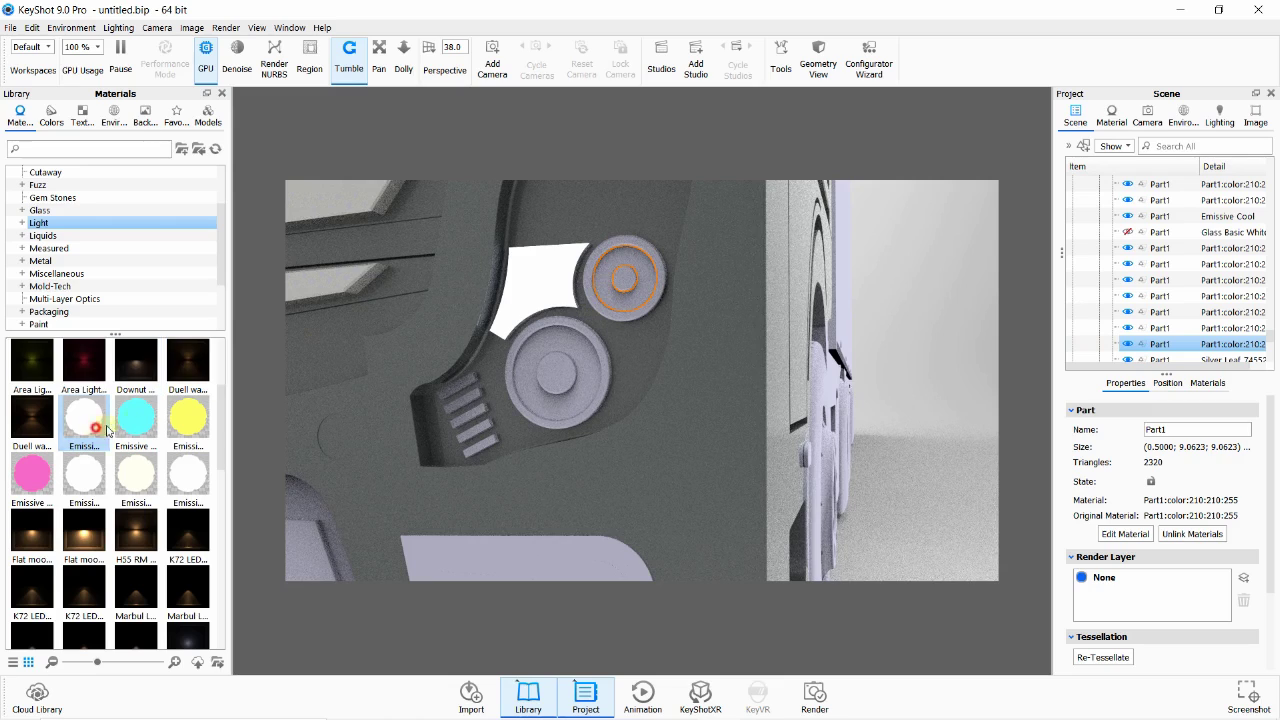
left_click_drag(108, 430, 1145, 350)
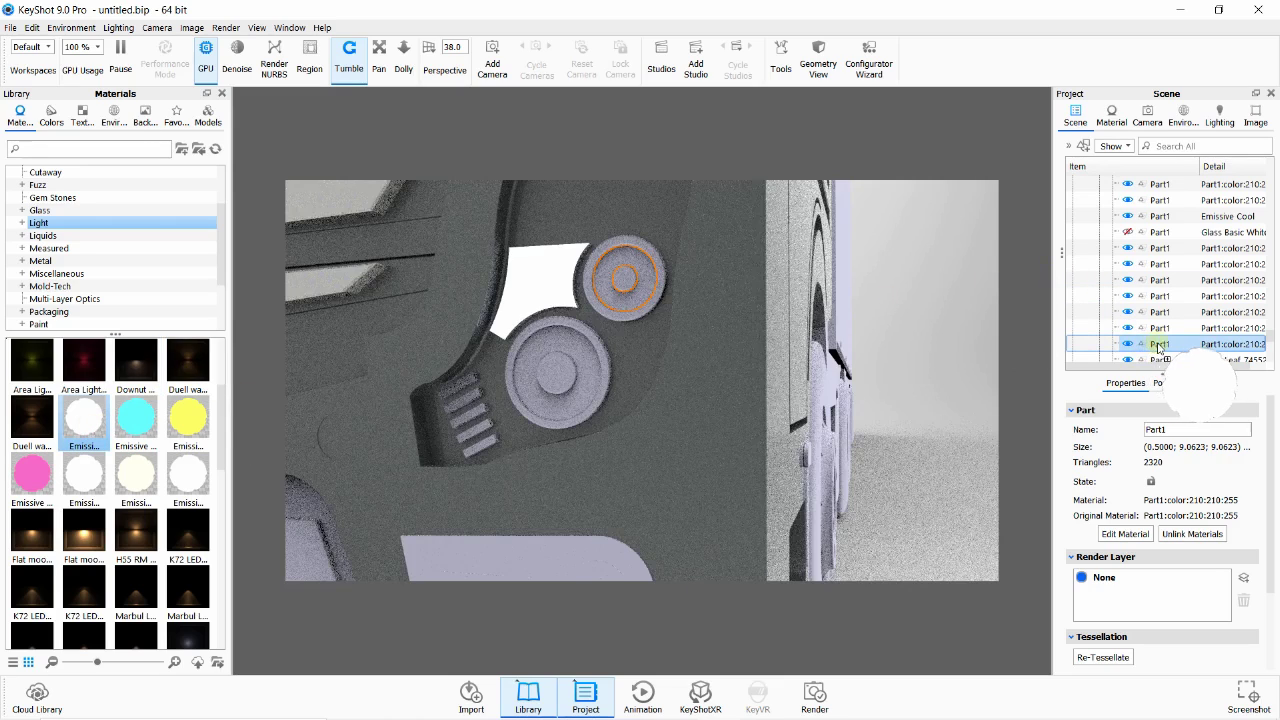
left_click(541, 405)
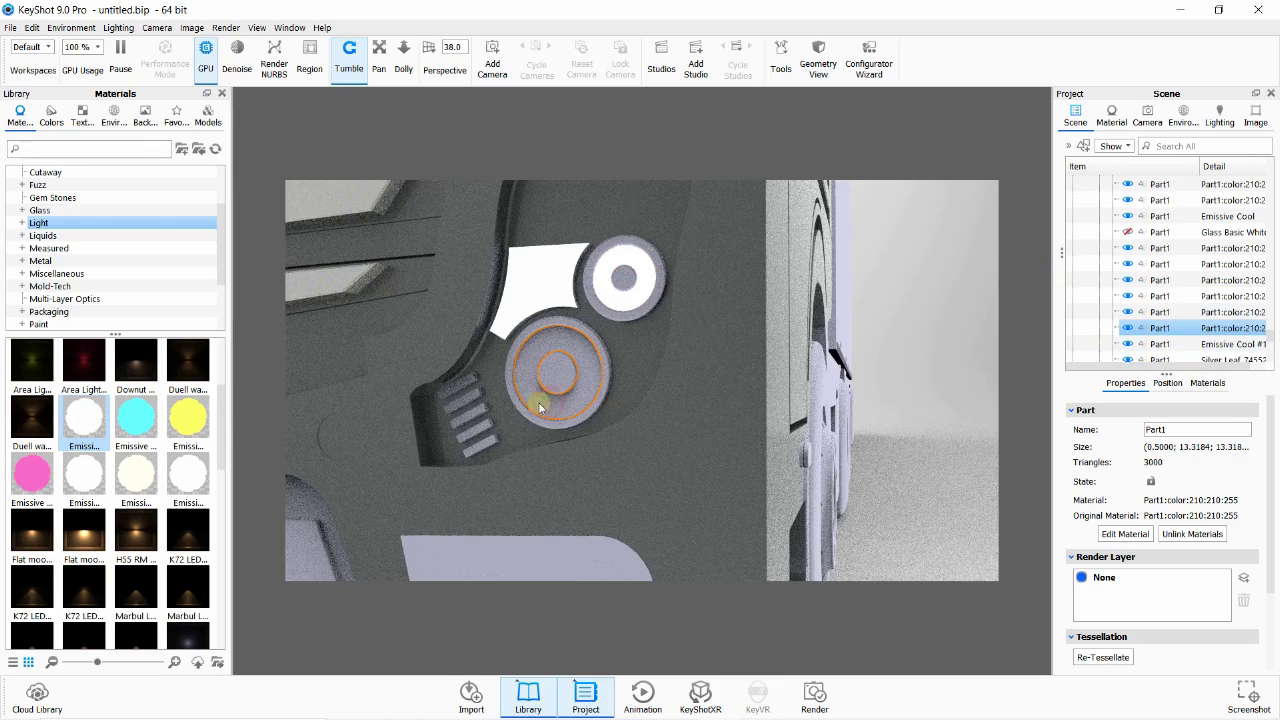
left_click_drag(76, 426, 1233, 330)
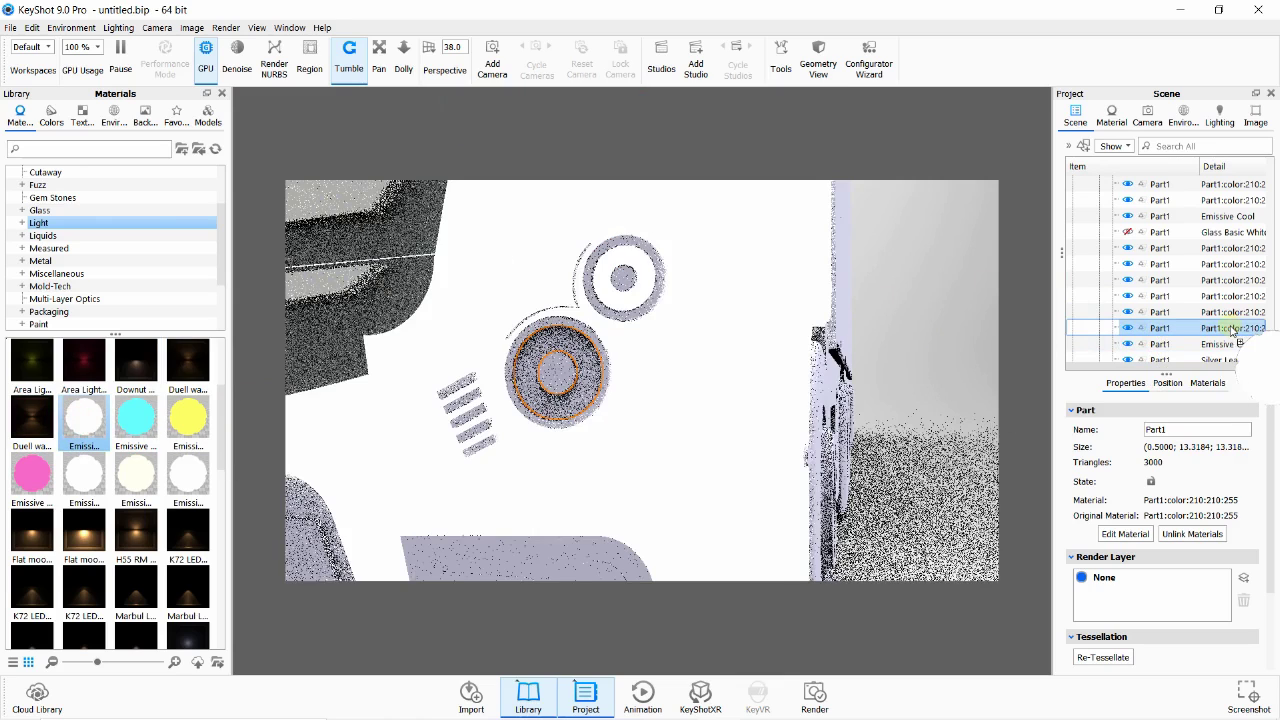
- Apply white Emissive Cool to all five grille slots, top to bottom
left_click(446, 403)
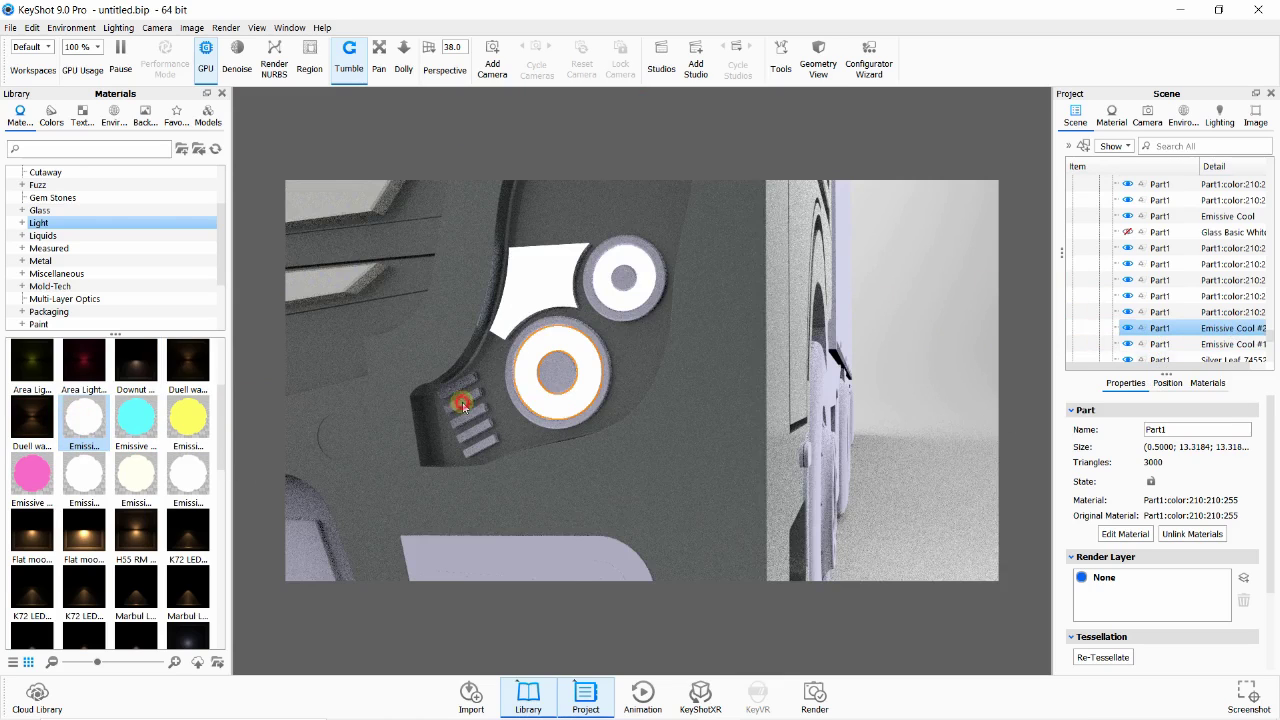
left_click_drag(97, 437, 1187, 197)
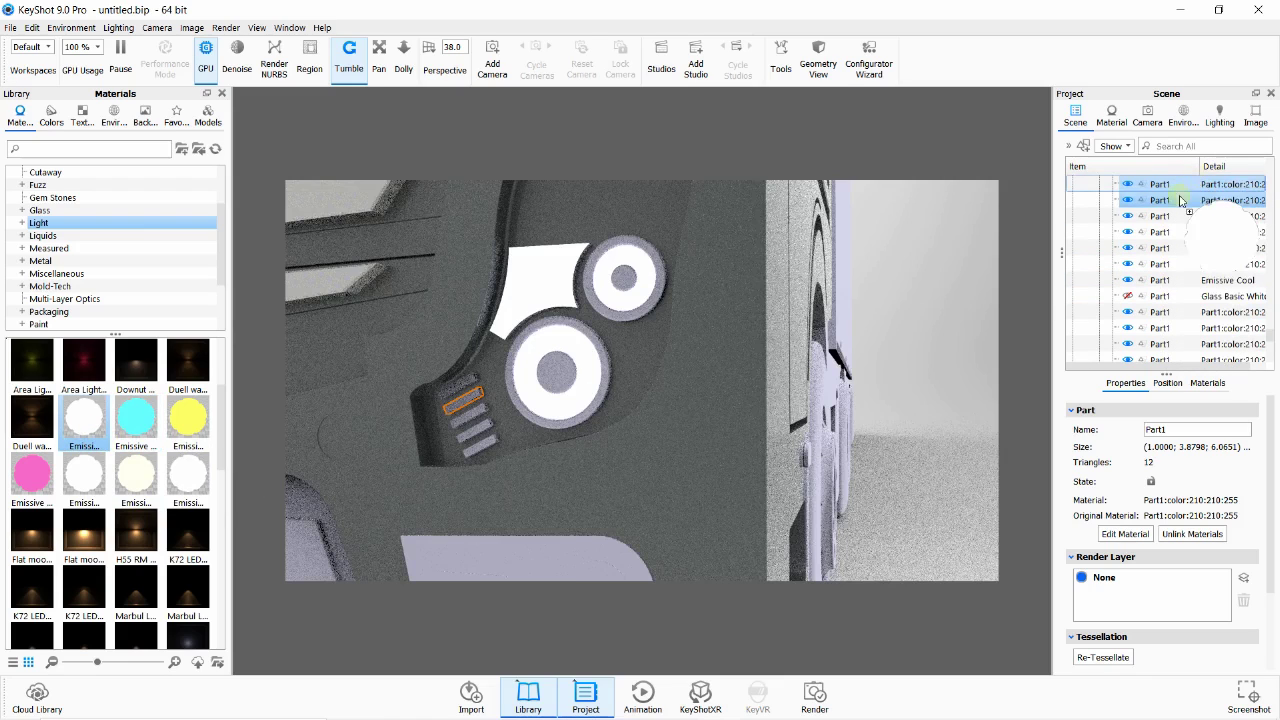
left_click_drag(1187, 197, 1172, 199)
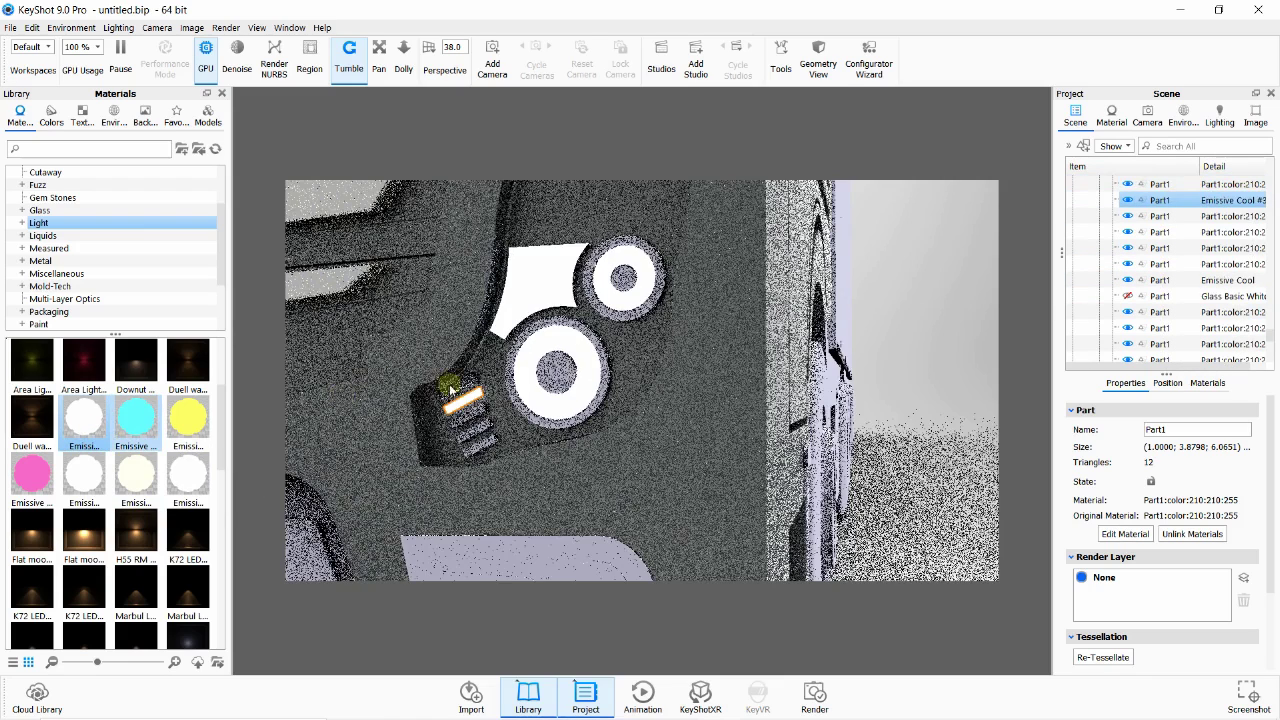
left_click(450, 388)
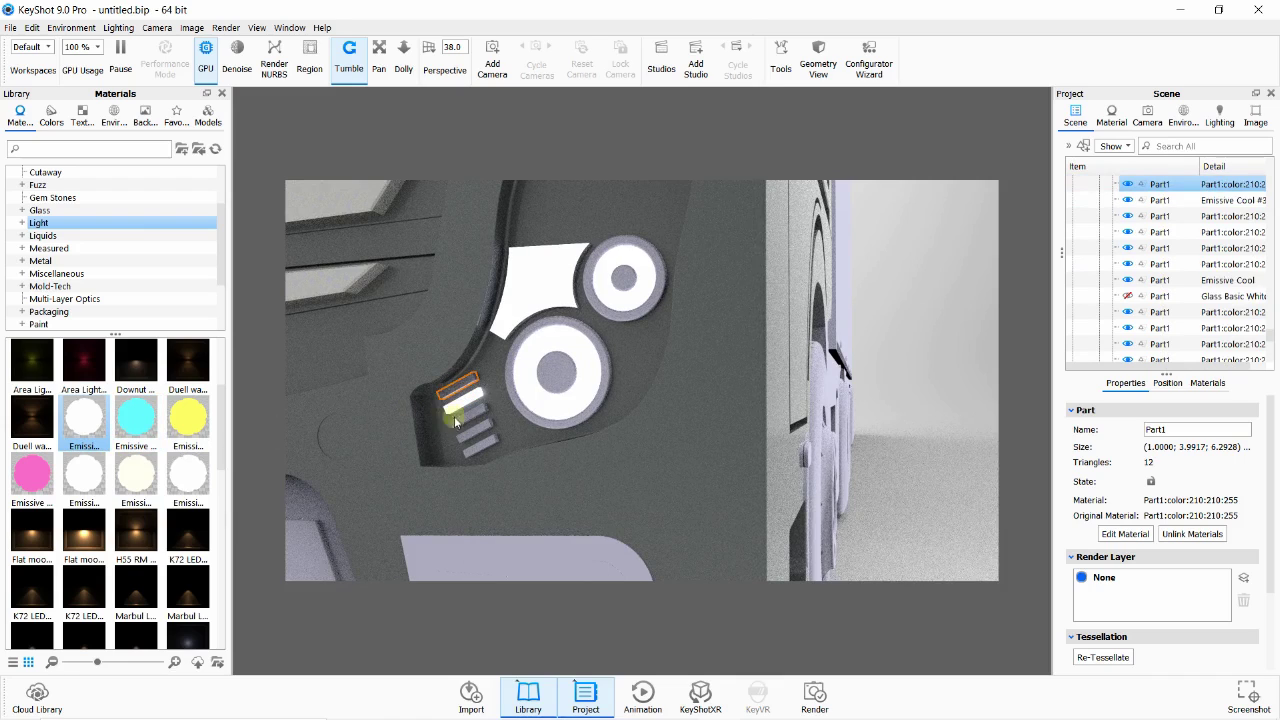
left_click_drag(122, 428, 1177, 249)
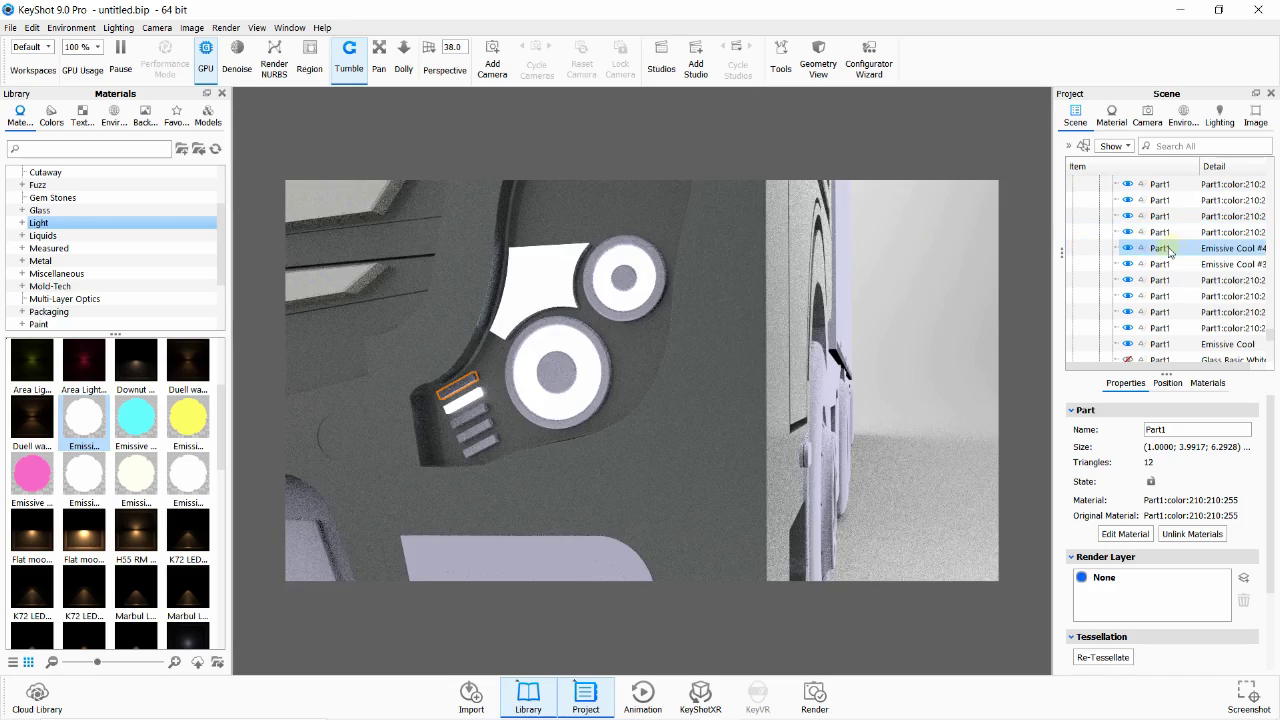
left_click(462, 412)
left_click_drag(88, 420, 1130, 280)
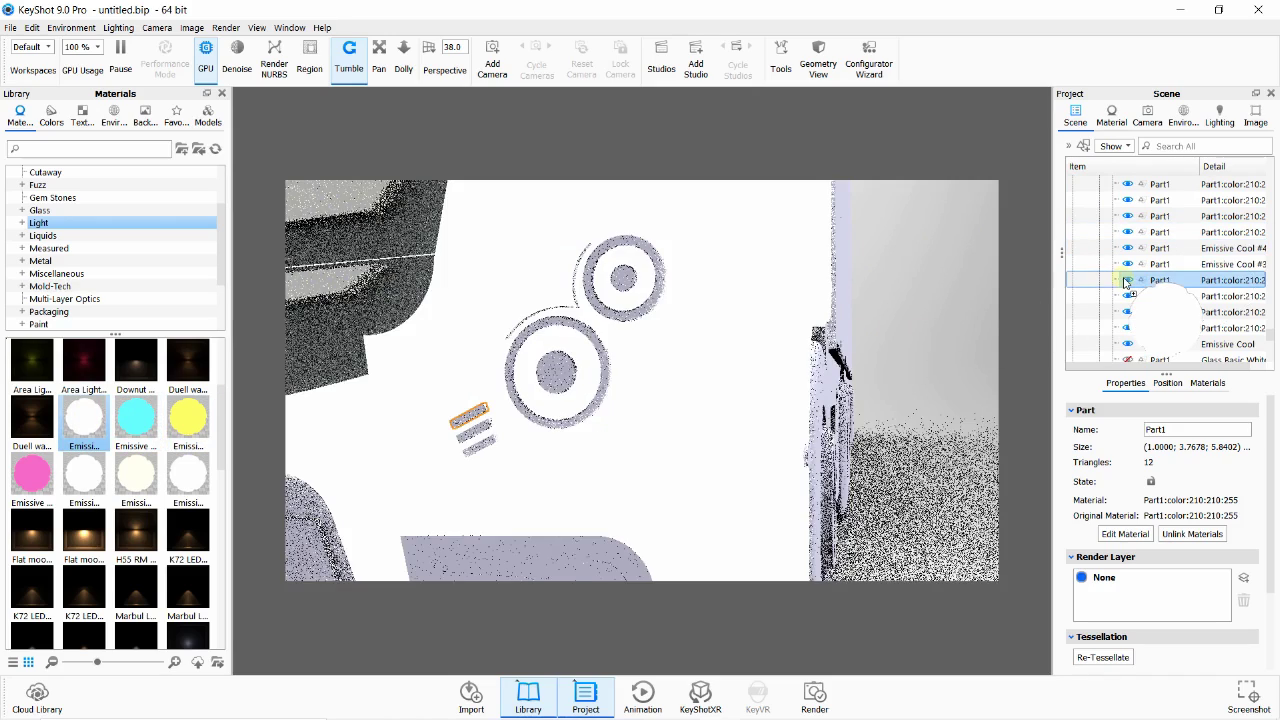
left_click(478, 428)
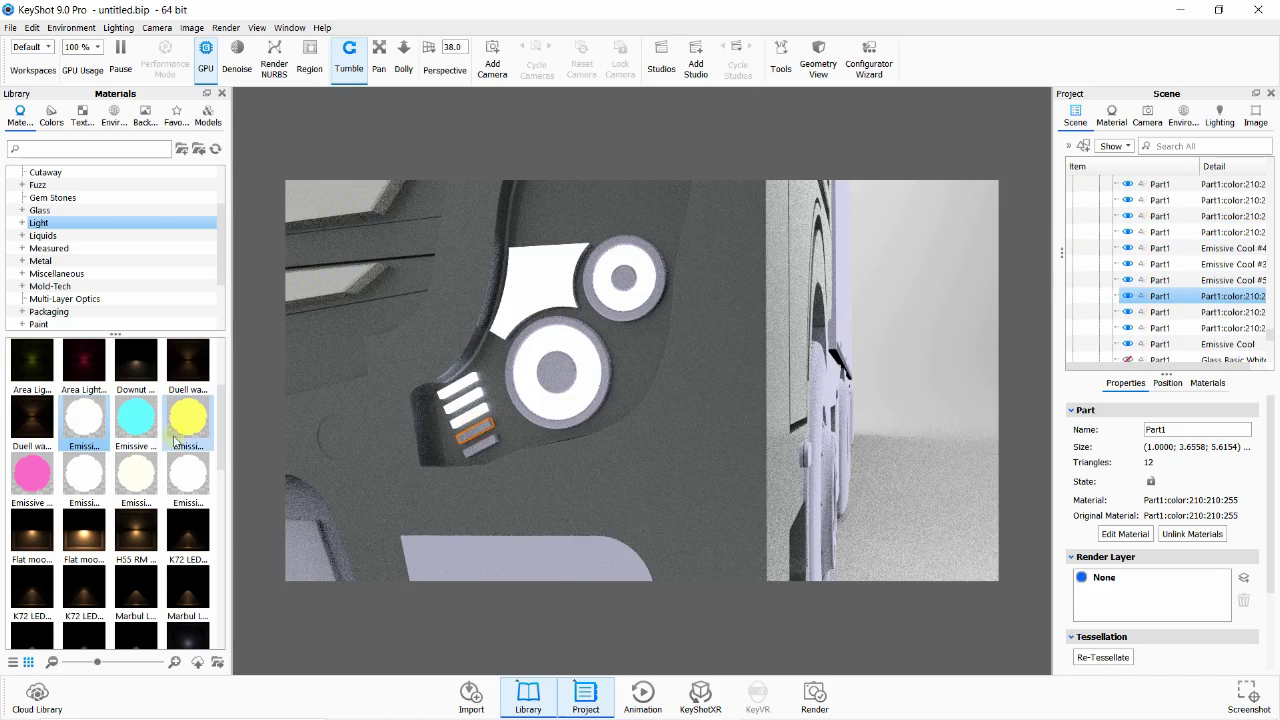
left_click_drag(95, 420, 1192, 297)
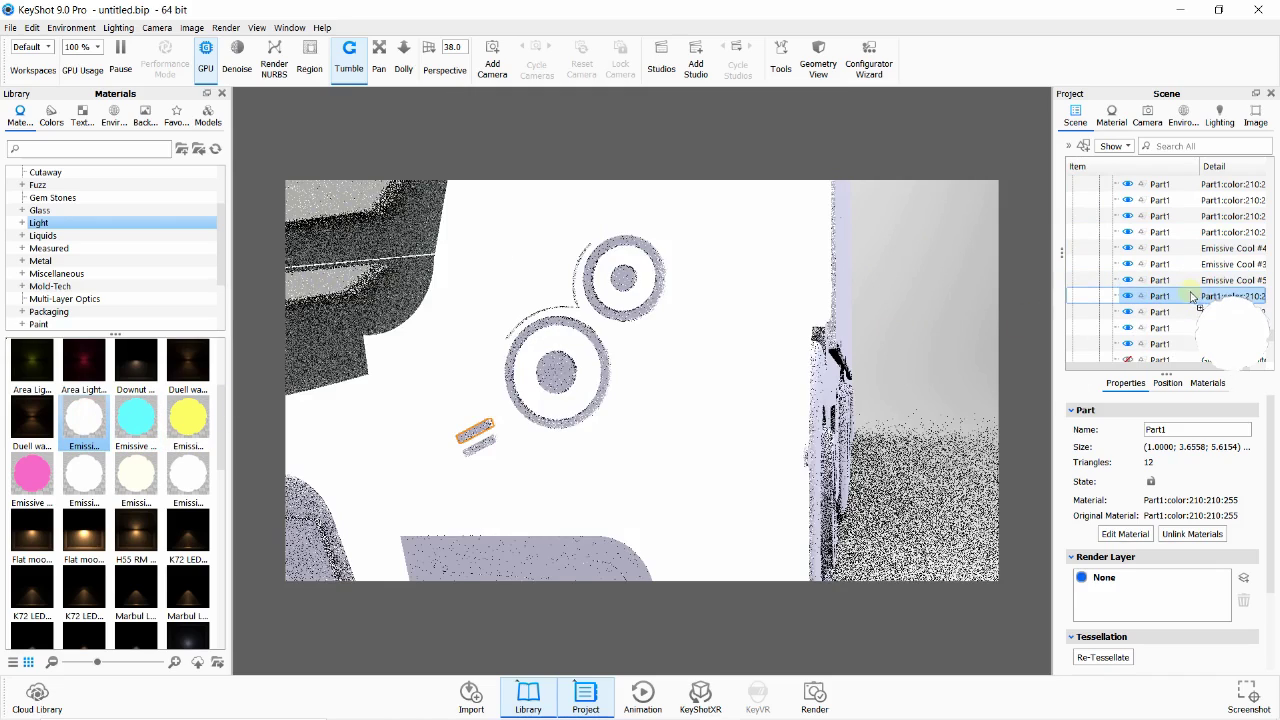
left_click(488, 447)
left_click_drag(84, 420, 1230, 318)
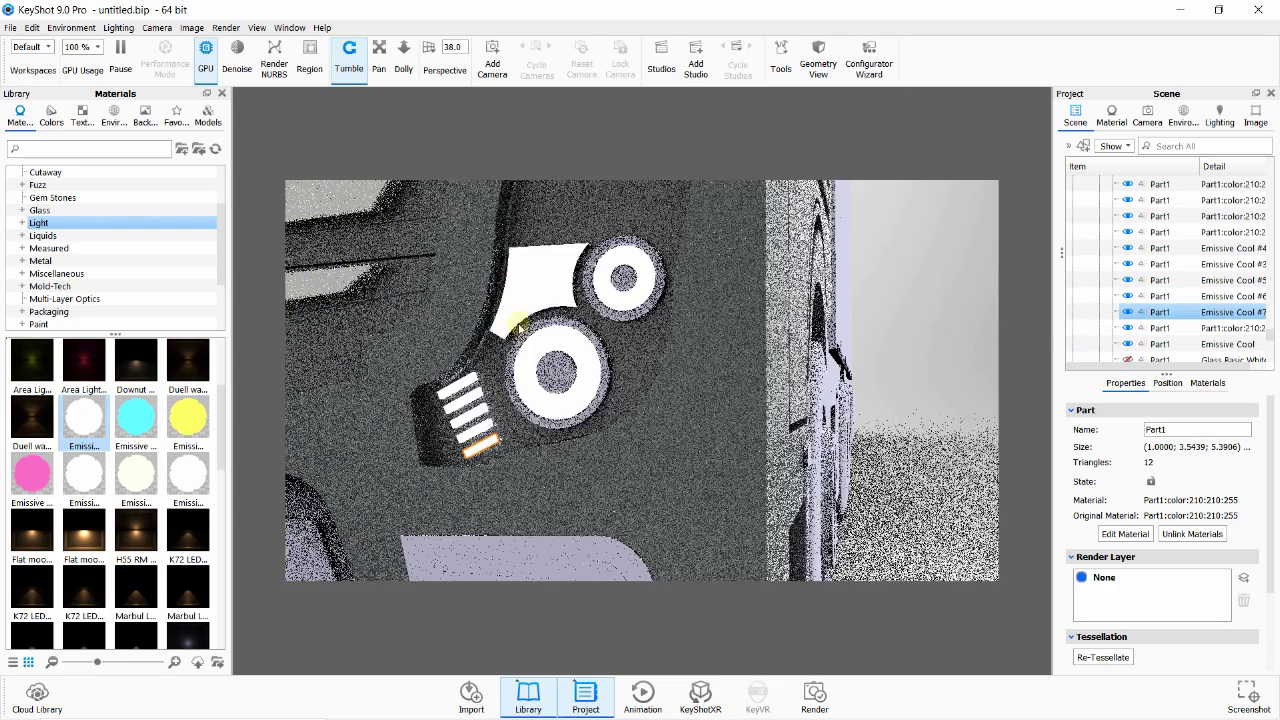
left_click(556, 320)
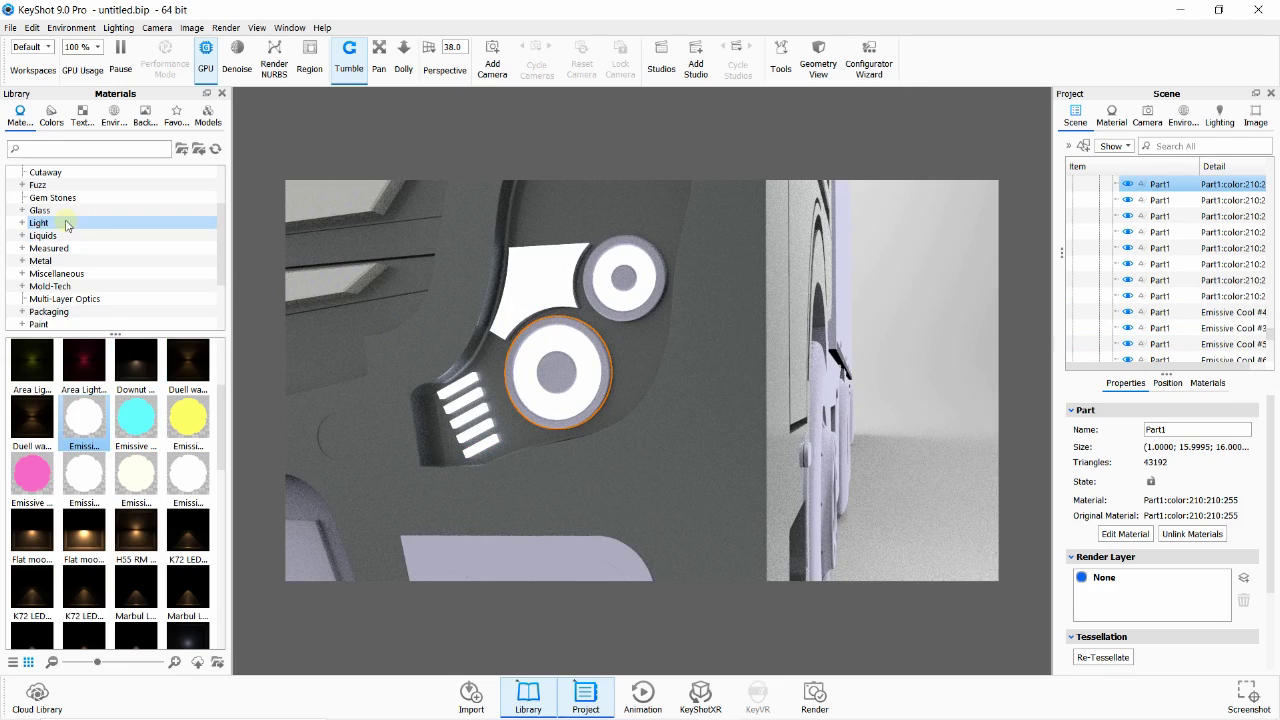
- Apply Chrome Rough metal to the lower and upper round-lamp rings
scroll(60, 240, "down", 2)
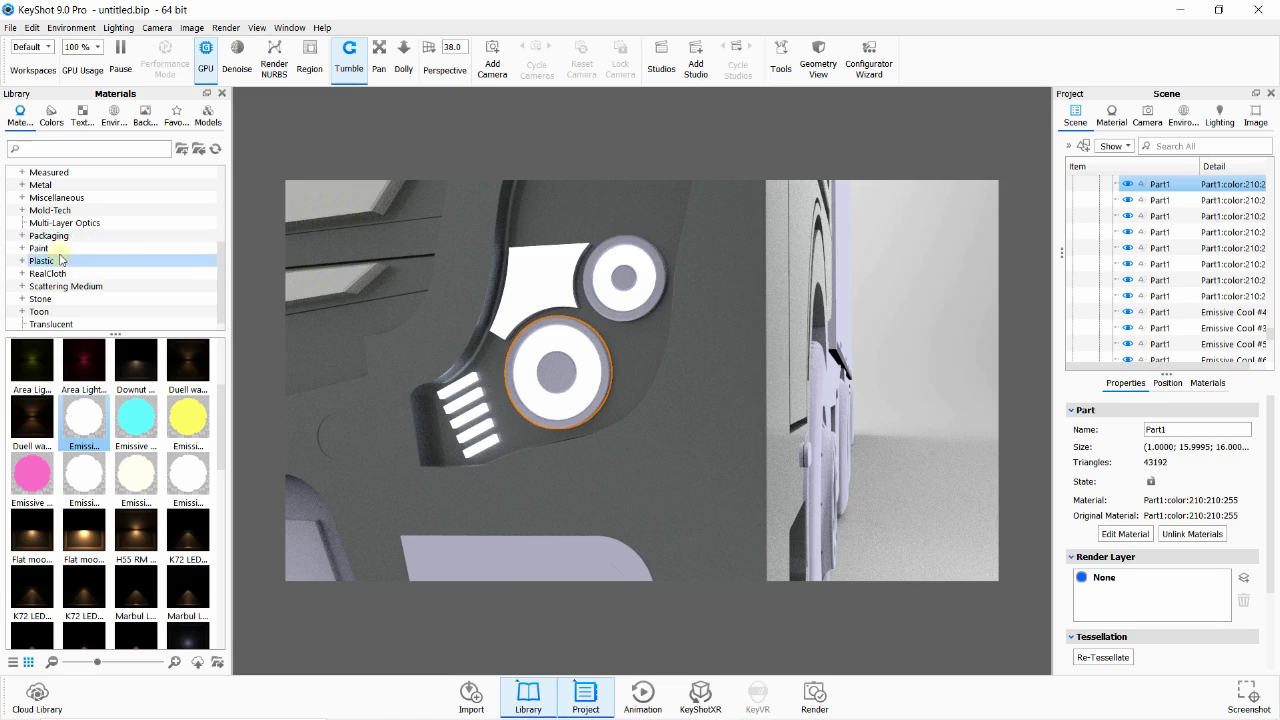
scroll(66, 250, "up", 1)
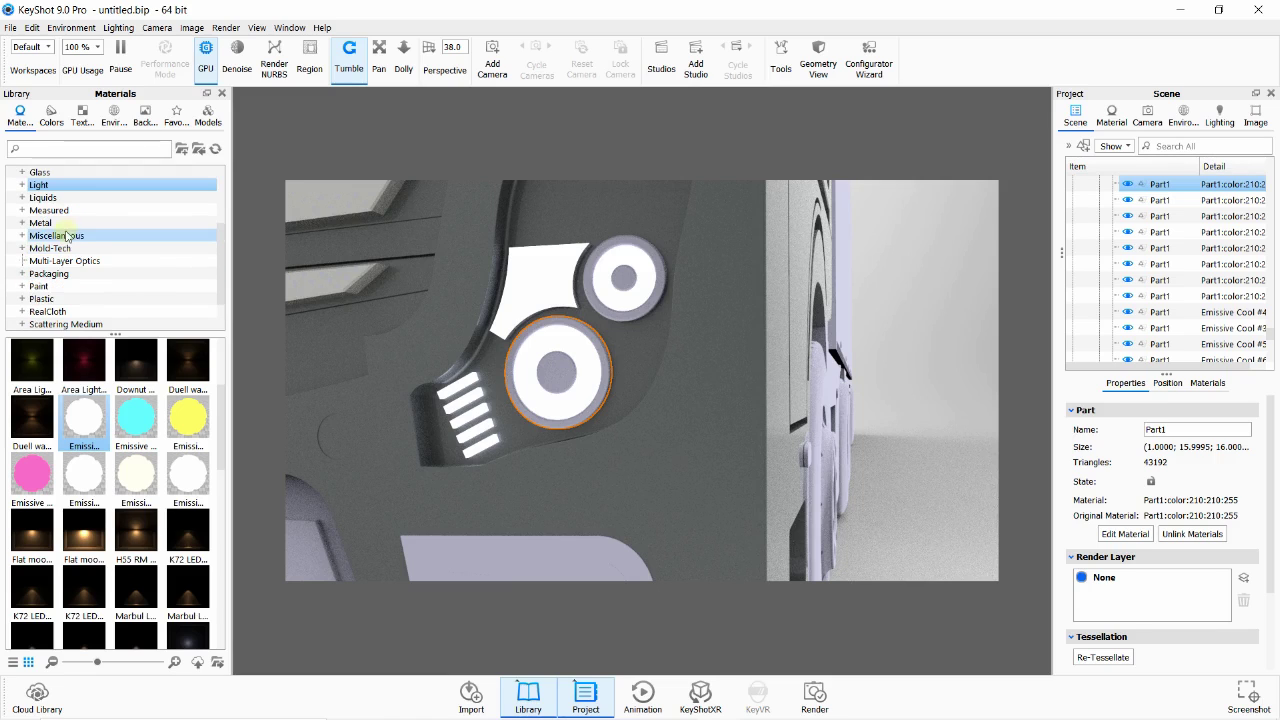
left_click(50, 222)
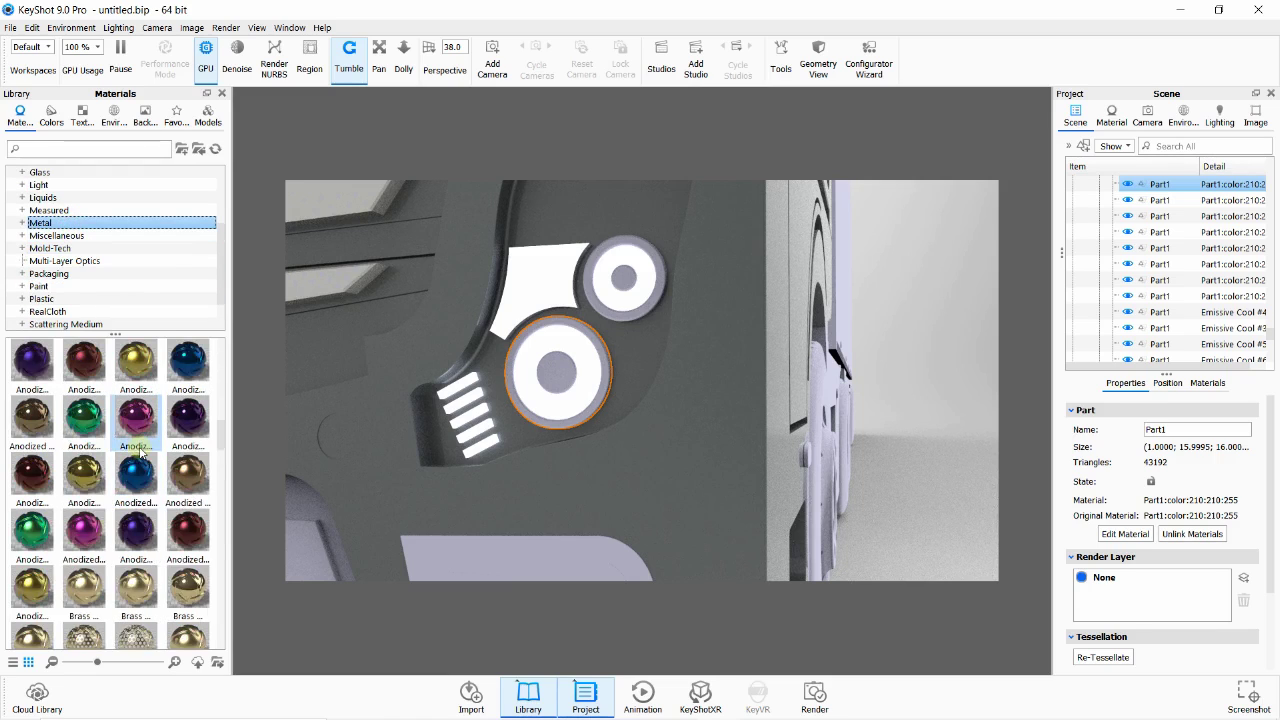
scroll(130, 450, "down", 5)
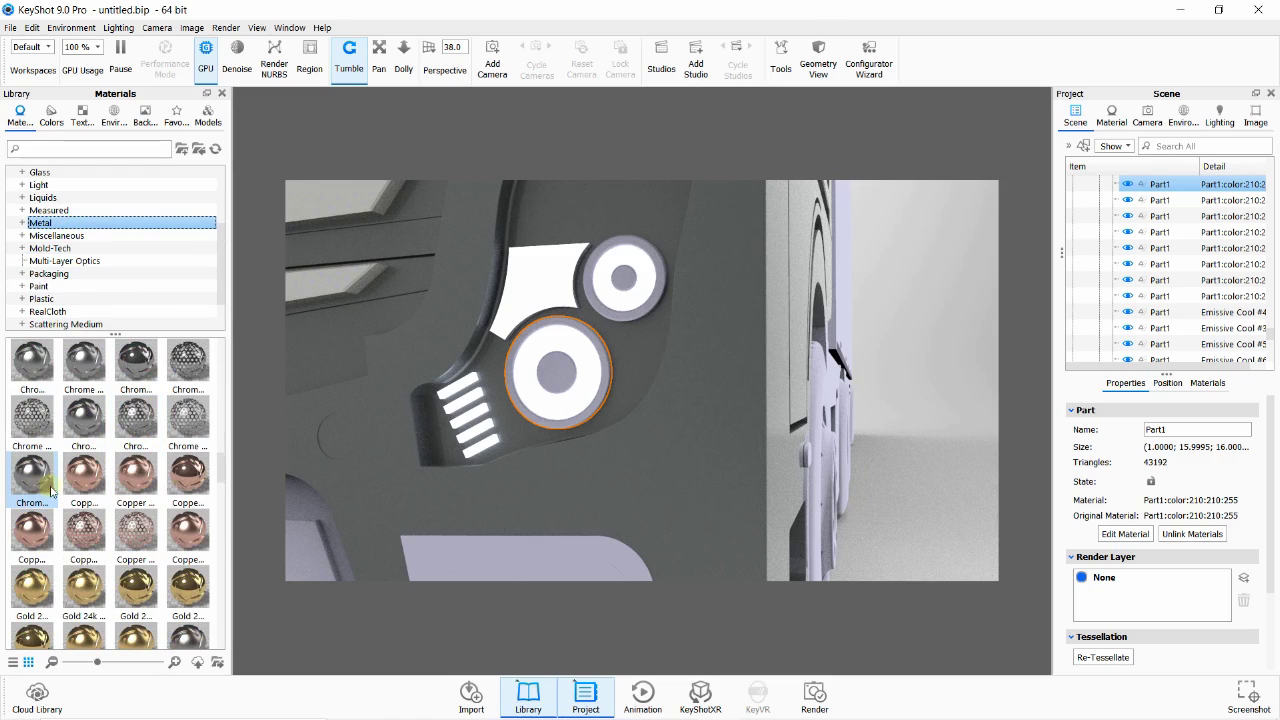
left_click_drag(84, 418, 1161, 192)
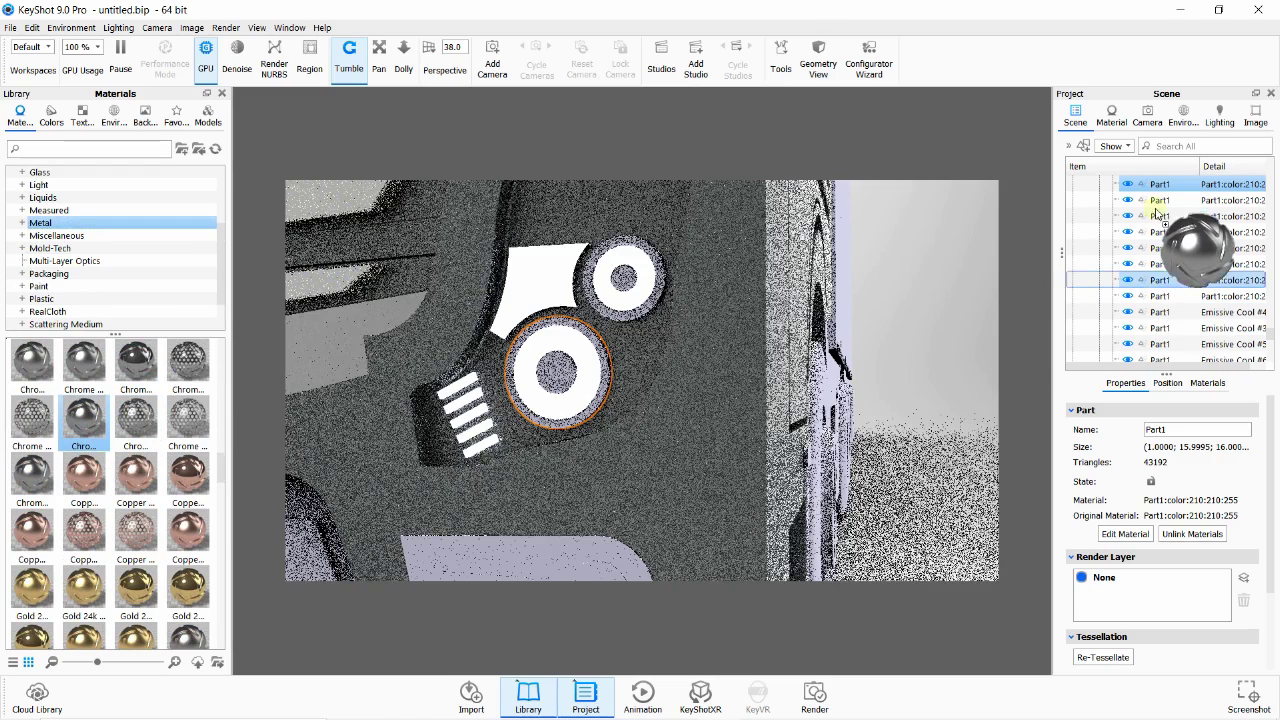
left_click_drag(1161, 192, 1160, 186)
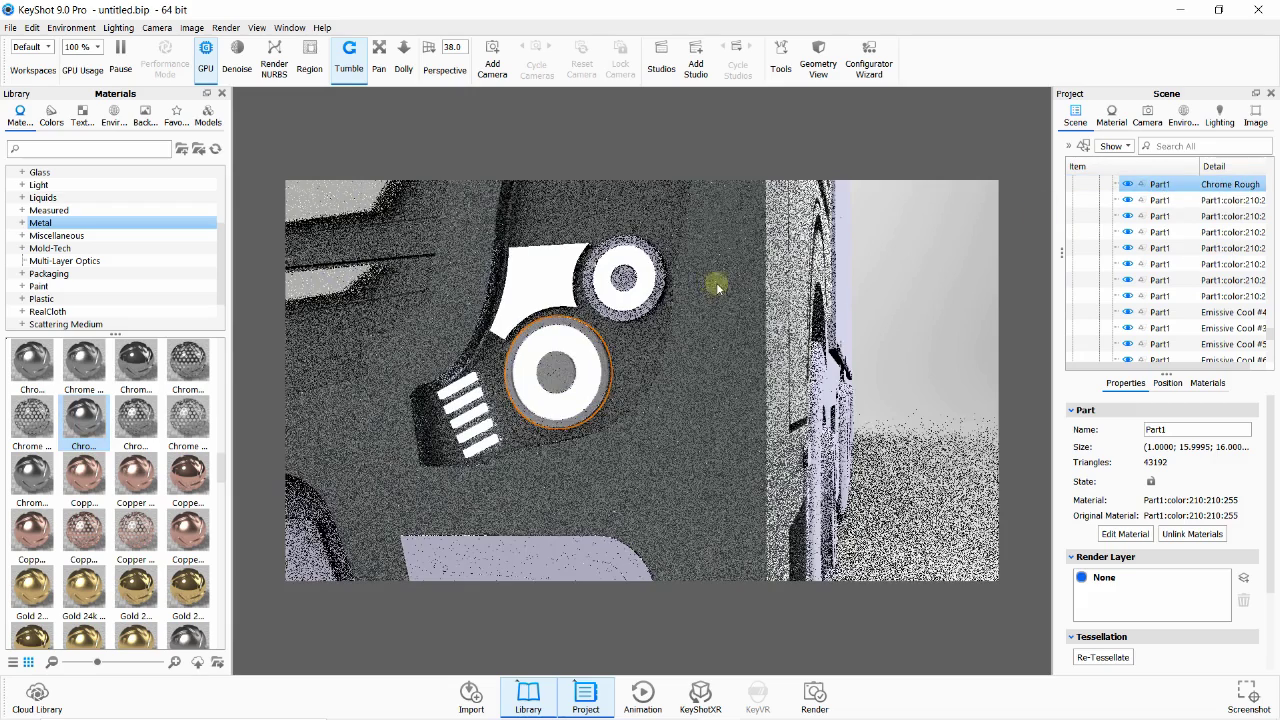
left_click(630, 310)
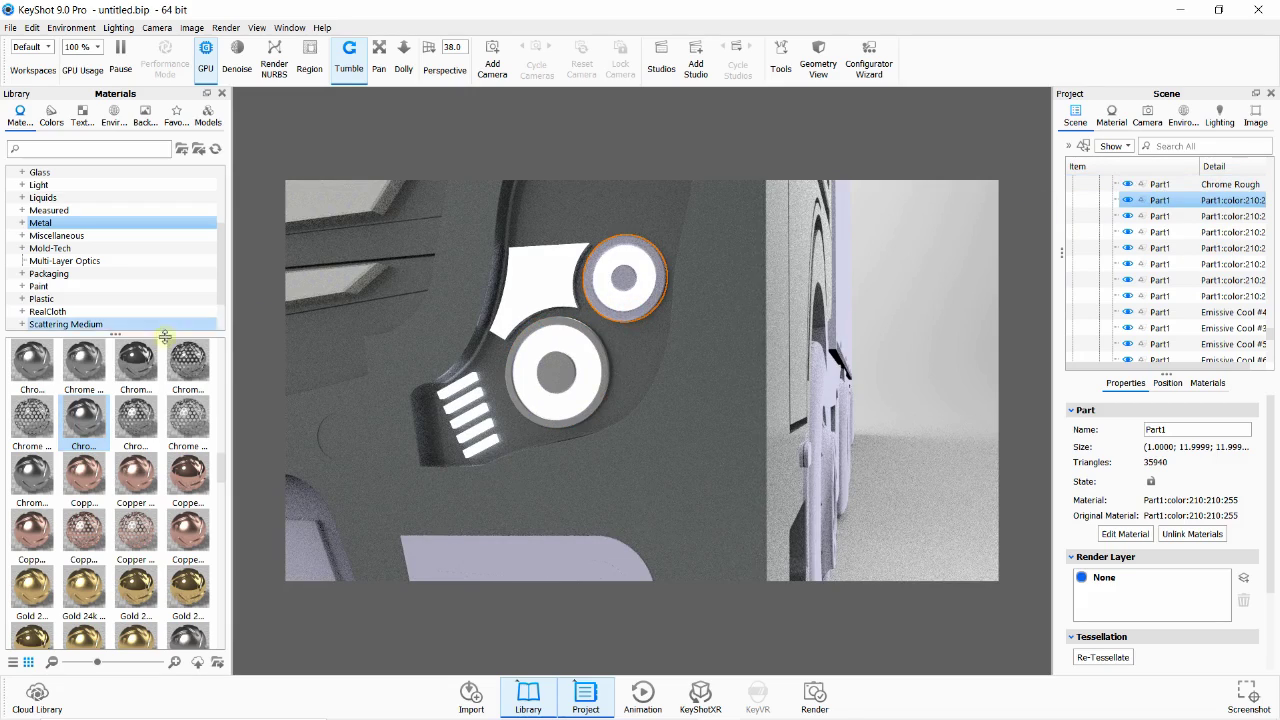
left_click_drag(90, 432, 1143, 203)
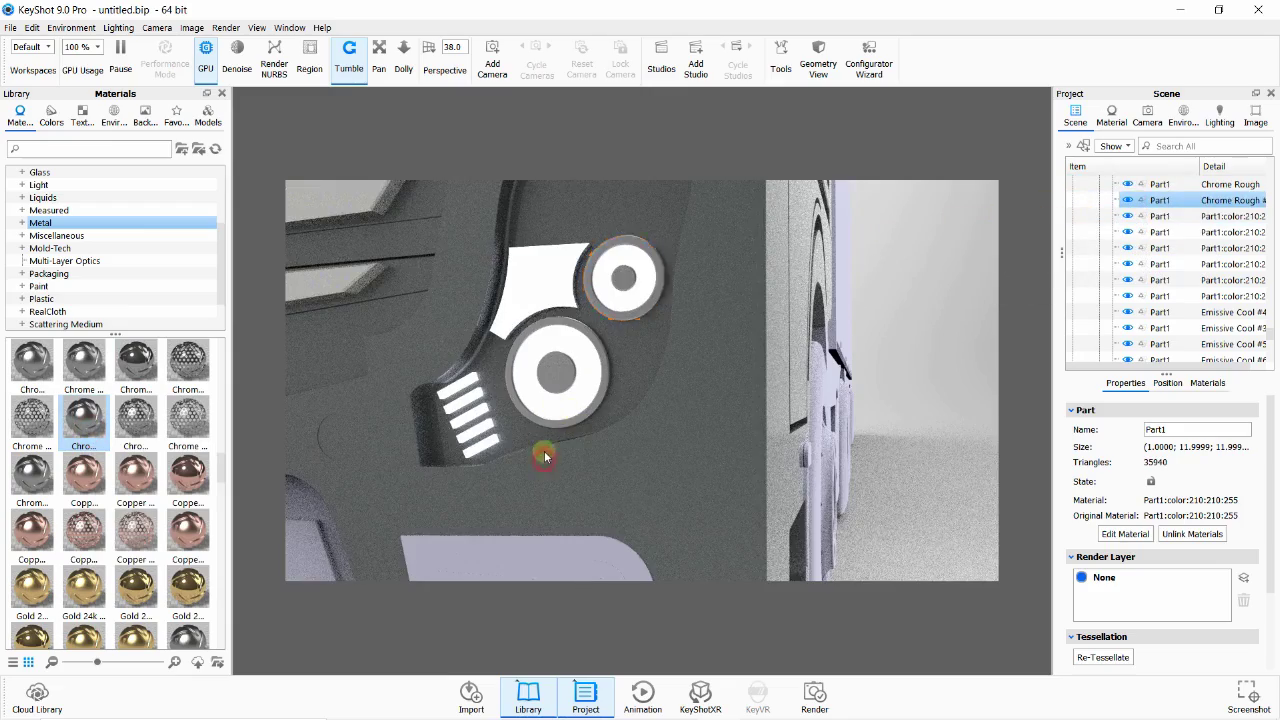
mouse_move(544, 456)
left_mouse_down()
mouse_move(523, 528)
mouse_move(542, 455)
left_mouse_up()
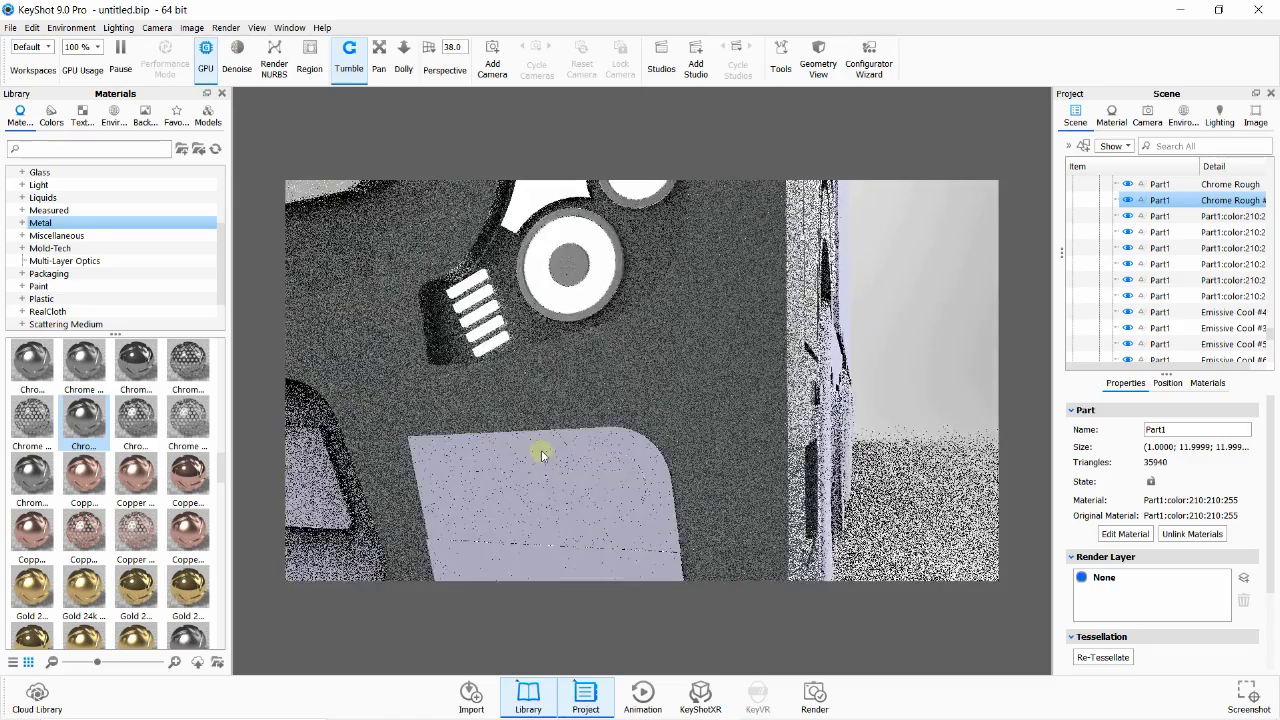
left_click(542, 455)
scroll(1122, 260, "down", 2)
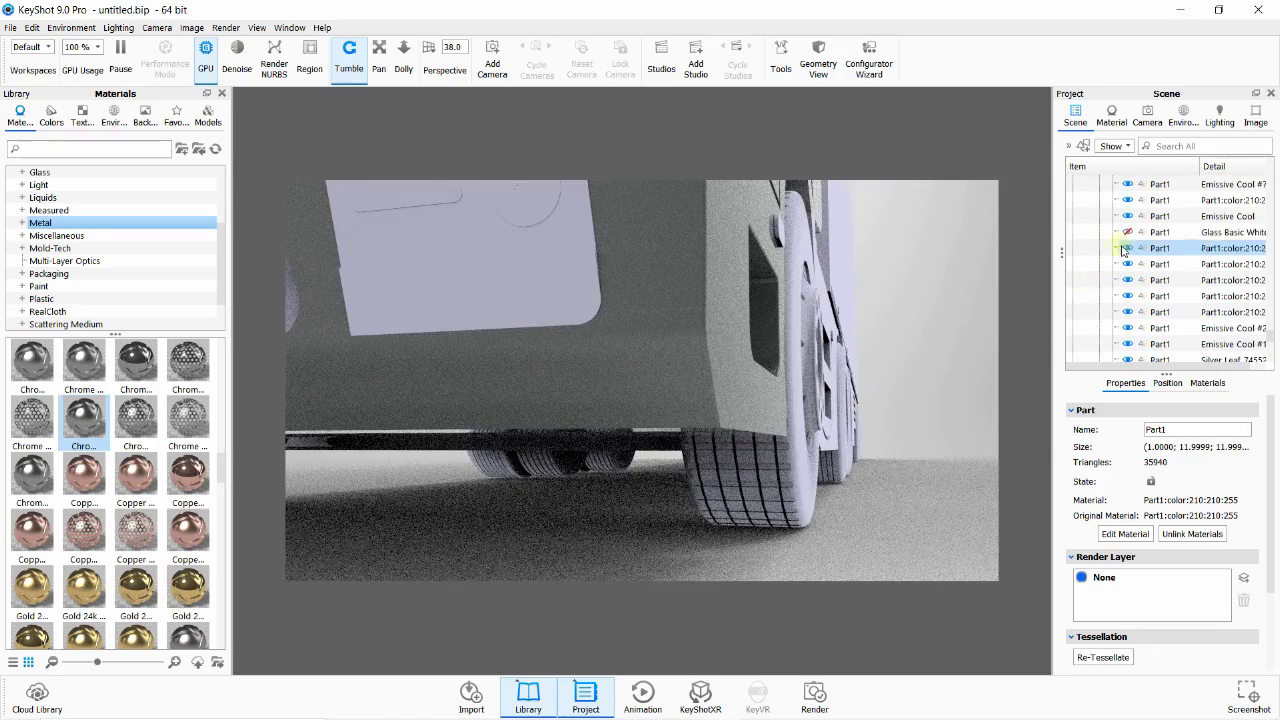
- Give the lower bumper fog-lamp cover Glass (Solid), then hide it to reveal the lamps
left_click(1122, 250, "ctrl")
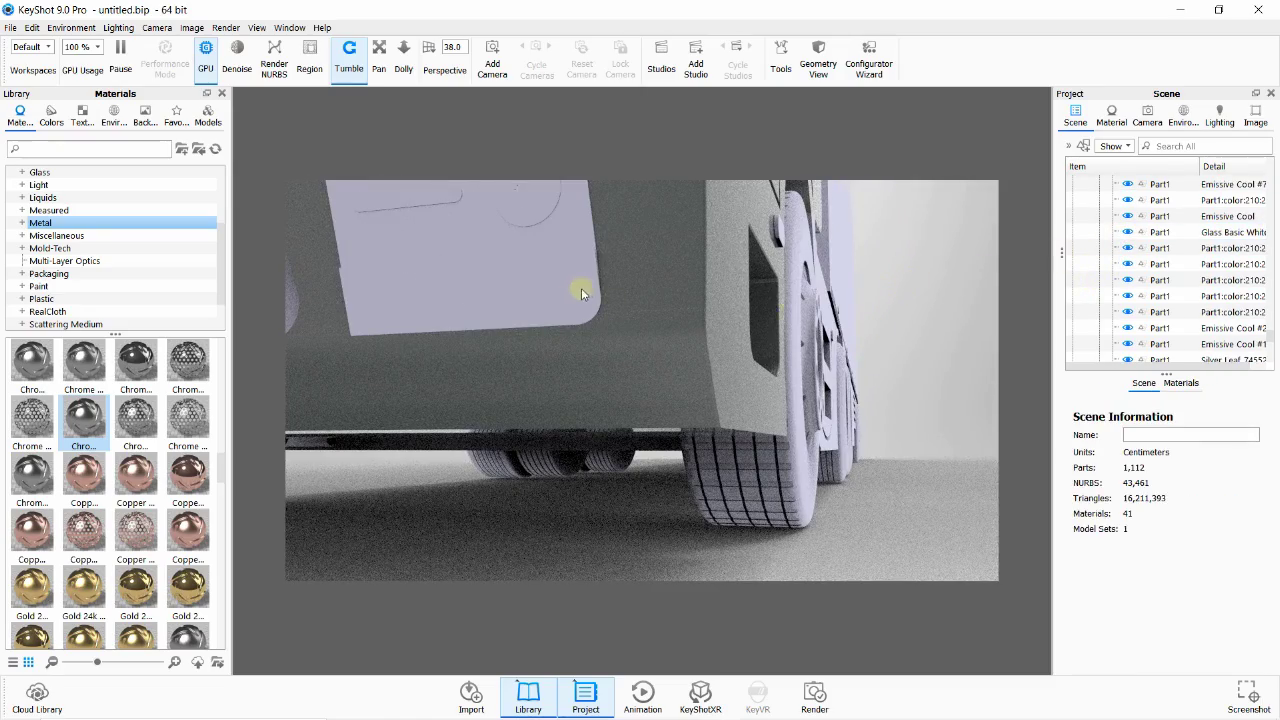
left_click_drag(586, 297, 602, 383)
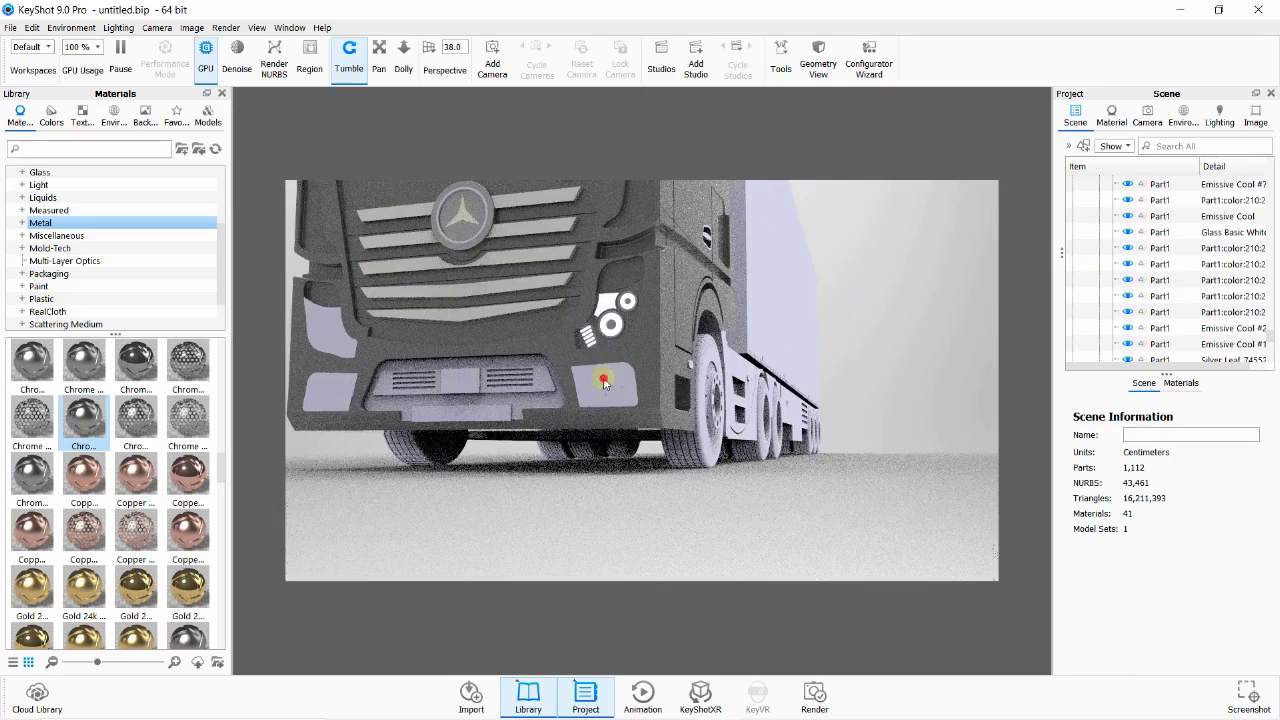
left_click(602, 383)
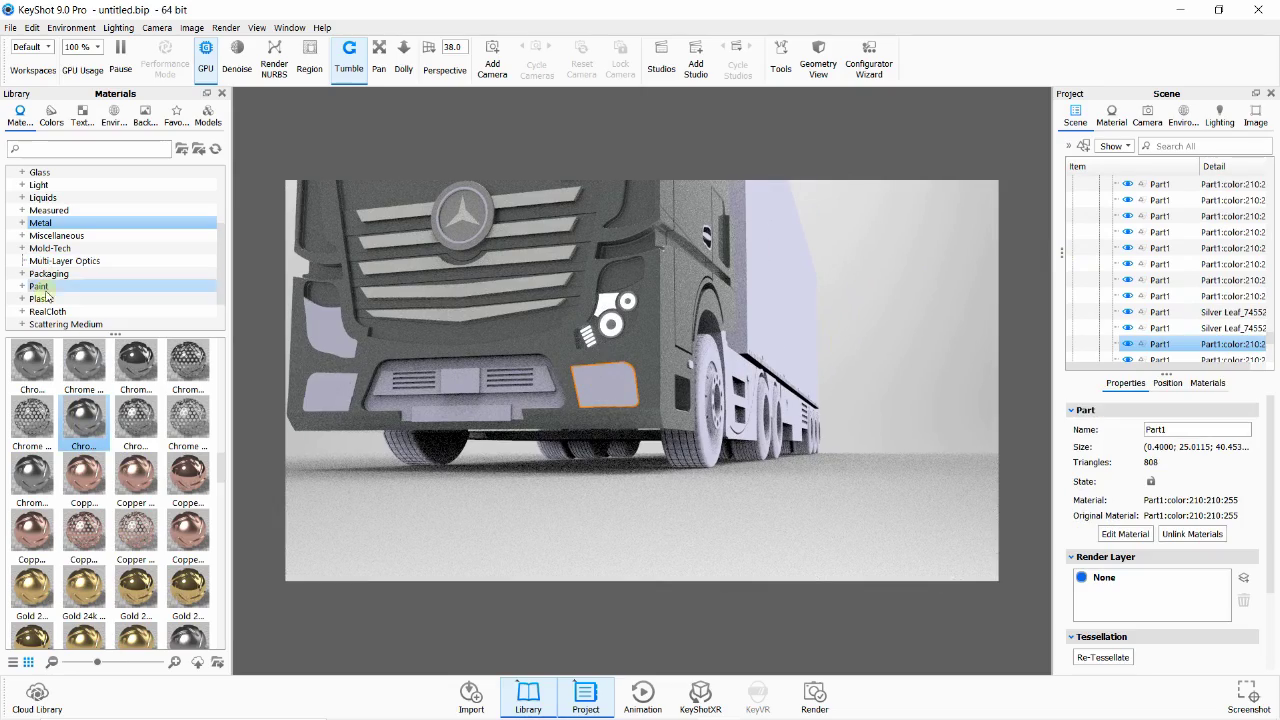
left_click(62, 172)
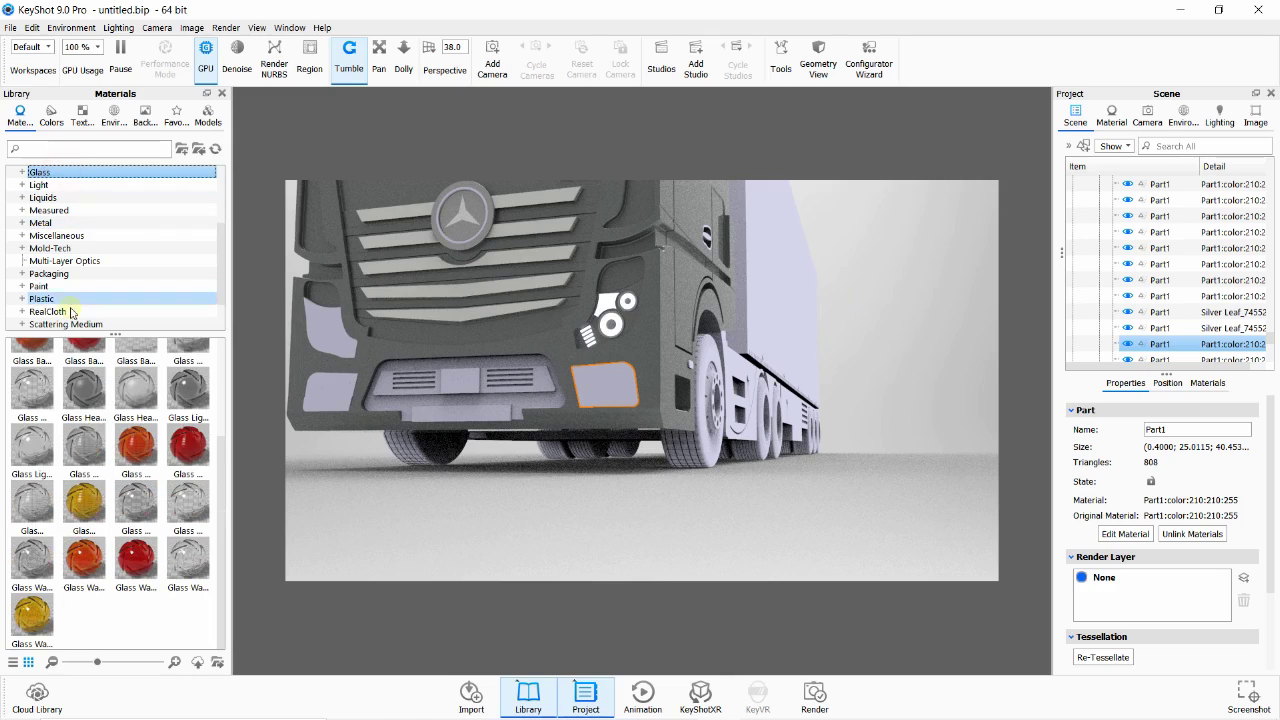
scroll(167, 424, "up", 3)
left_click_drag(84, 365, 1175, 347)
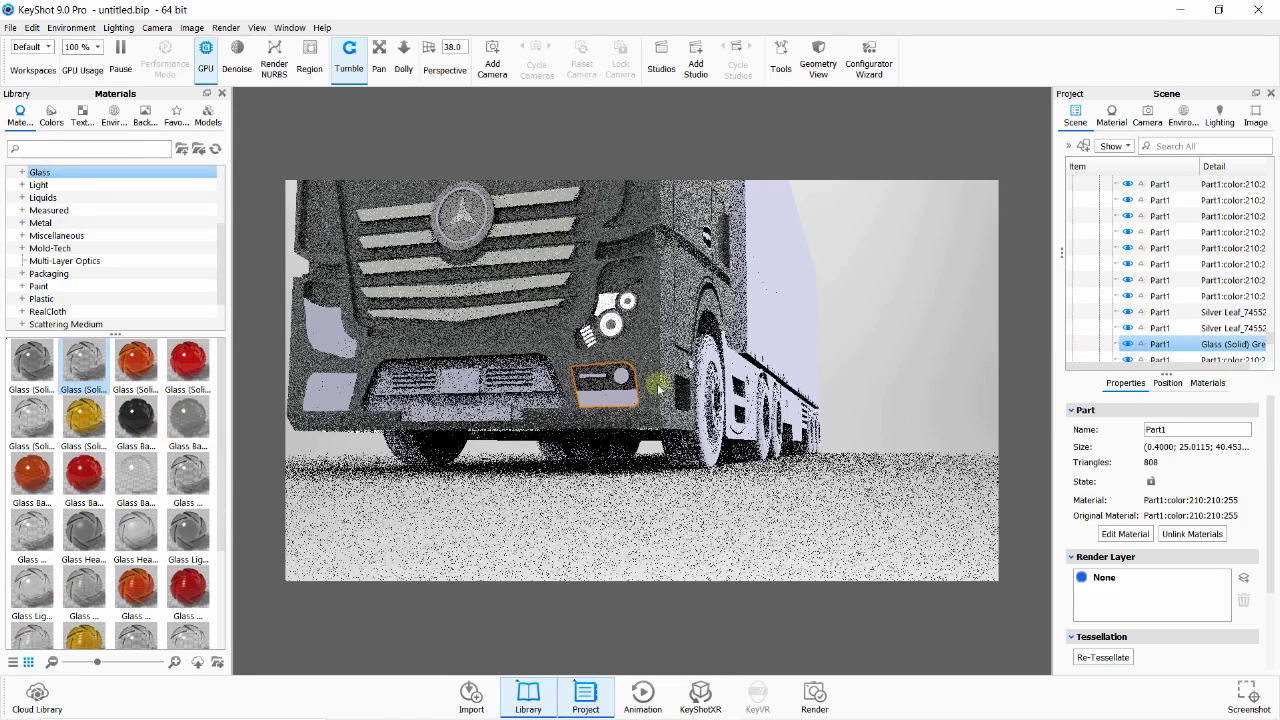
left_click(1128, 344)
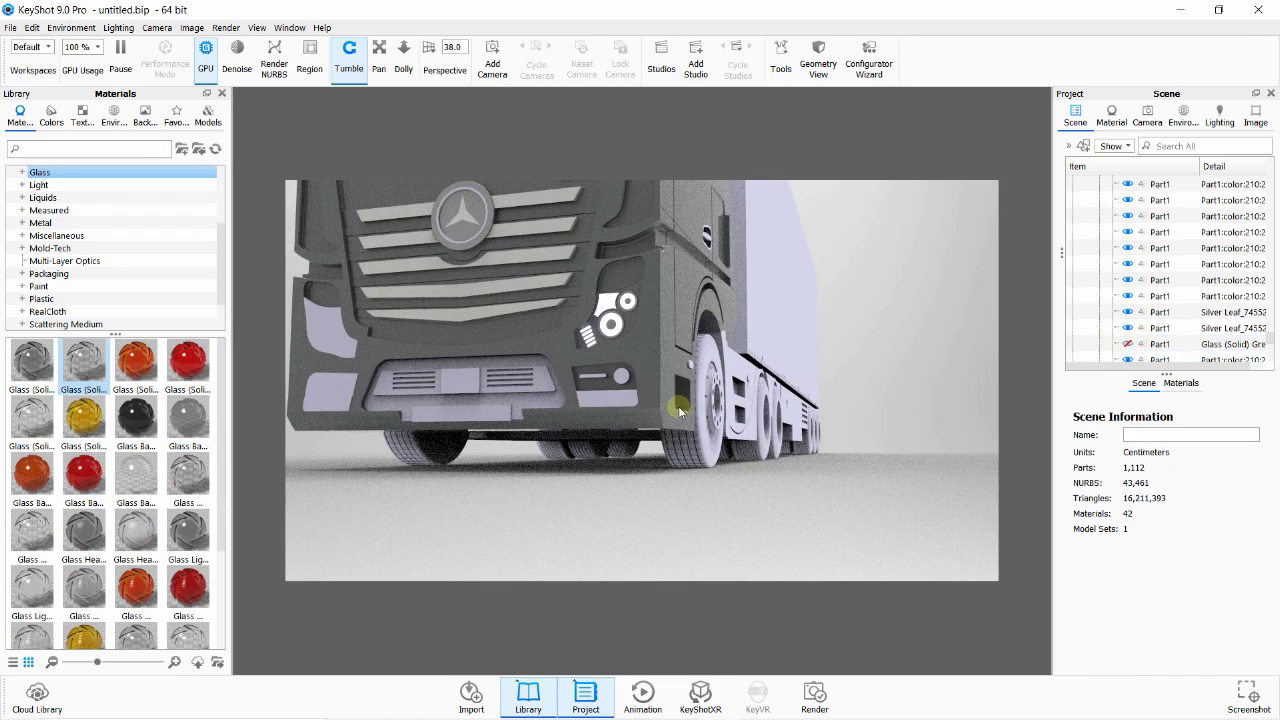
scroll(680, 372, "up", 3)
scroll(595, 368, "up", 2)
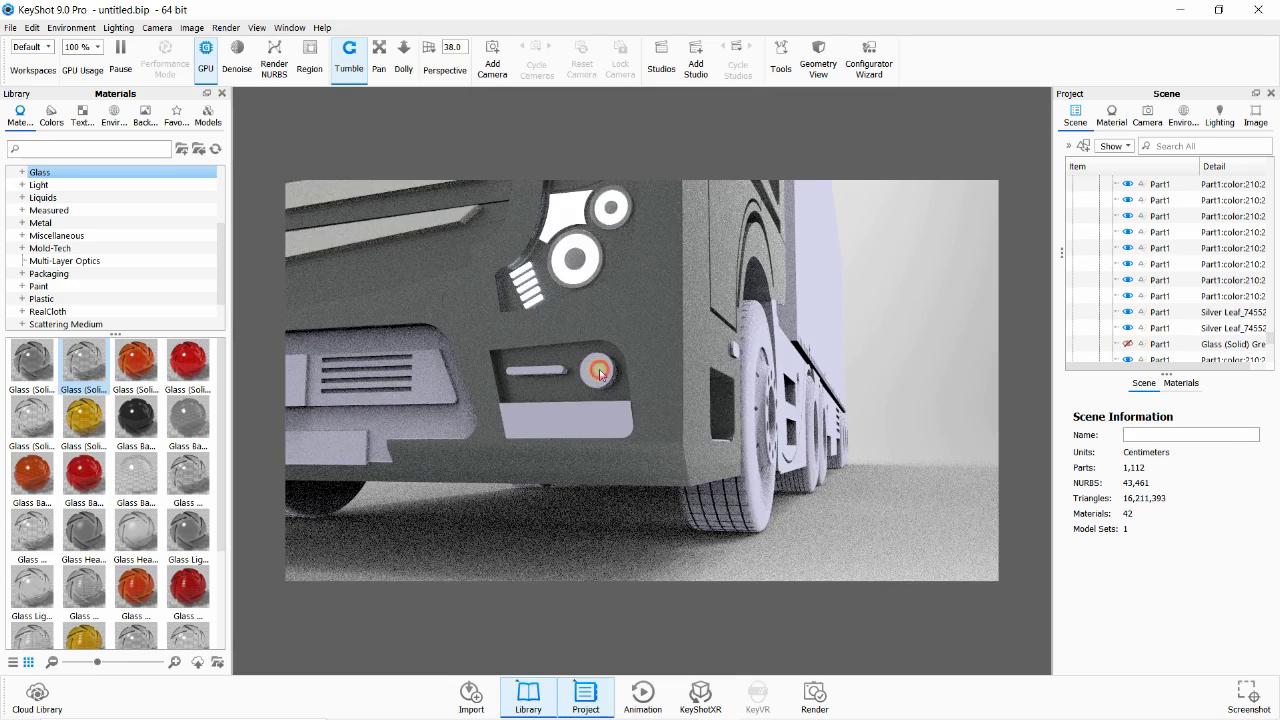
- Apply Emissive Cool to the fog lamp's round lens and the bar light beside it
left_click(597, 371)
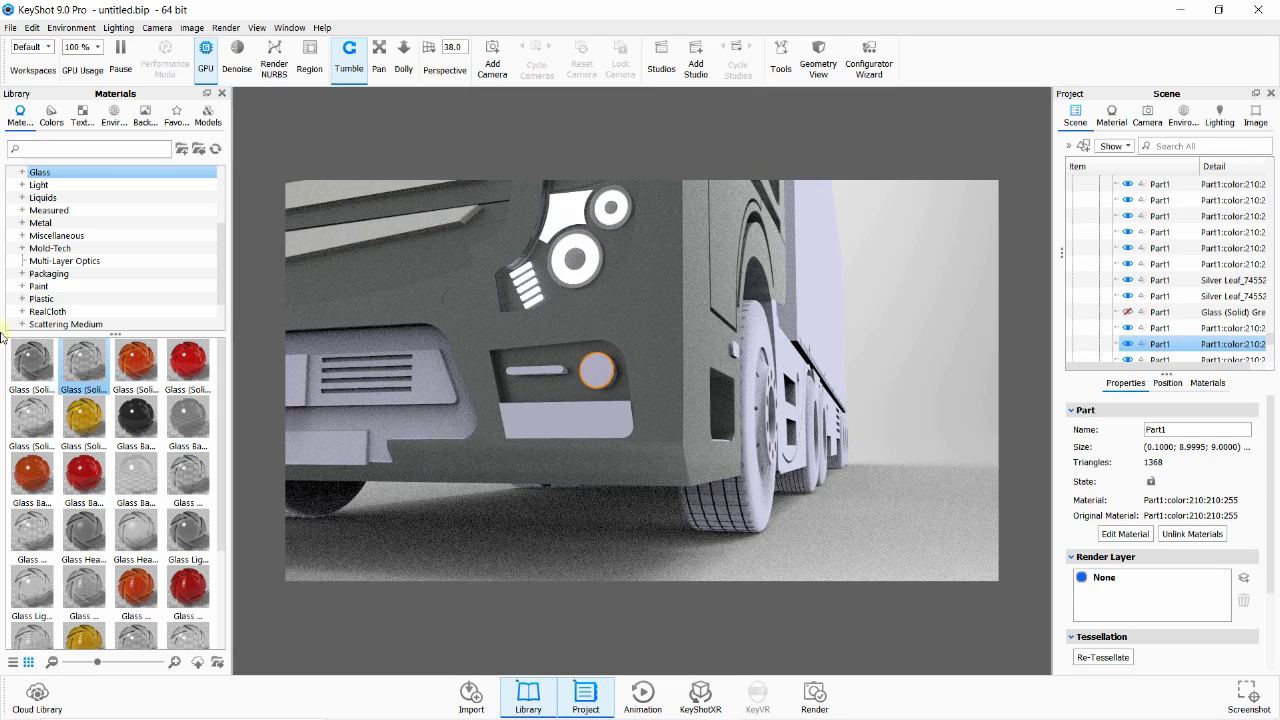
left_click(38, 185)
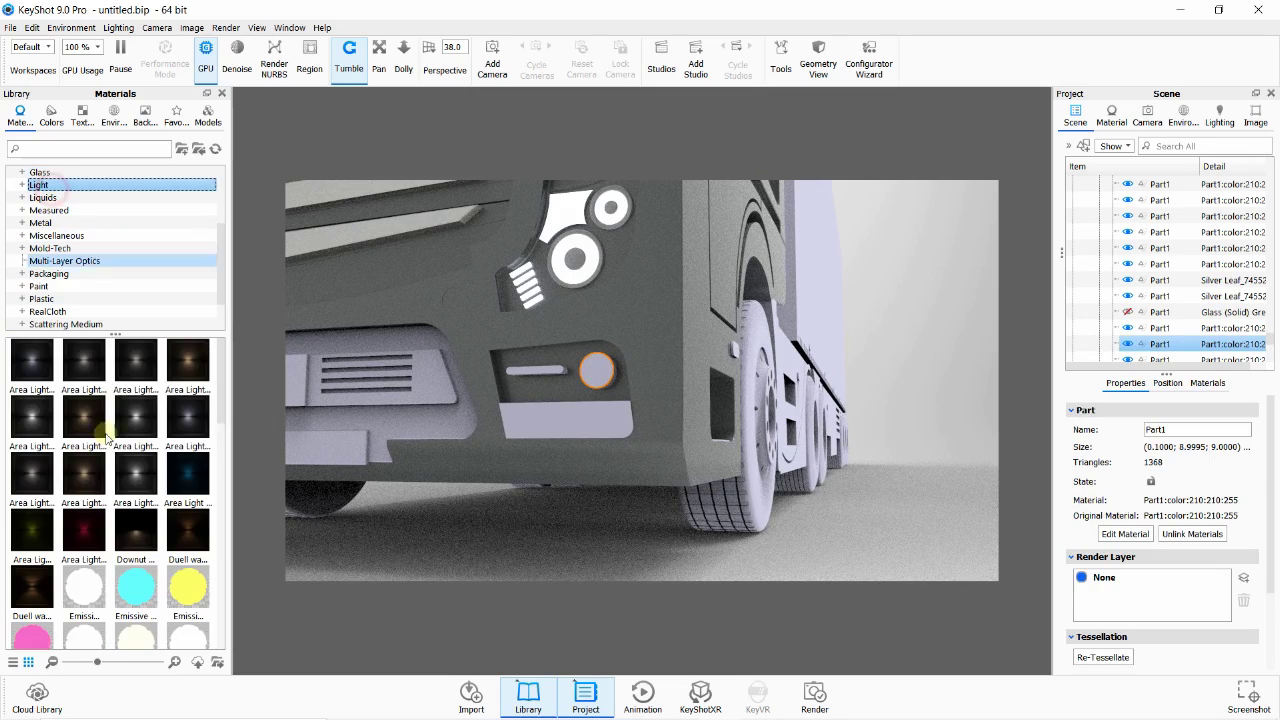
left_click_drag(101, 597, 1175, 354)
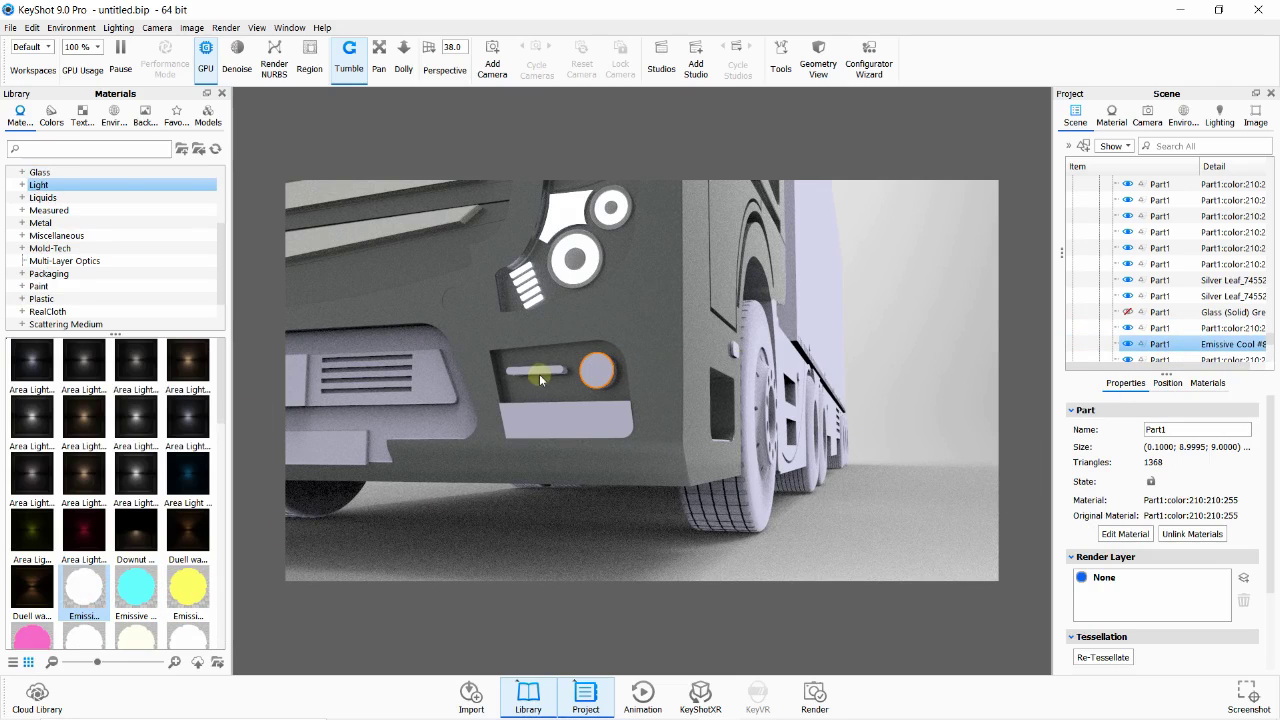
left_click_drag(545, 372, 540, 371)
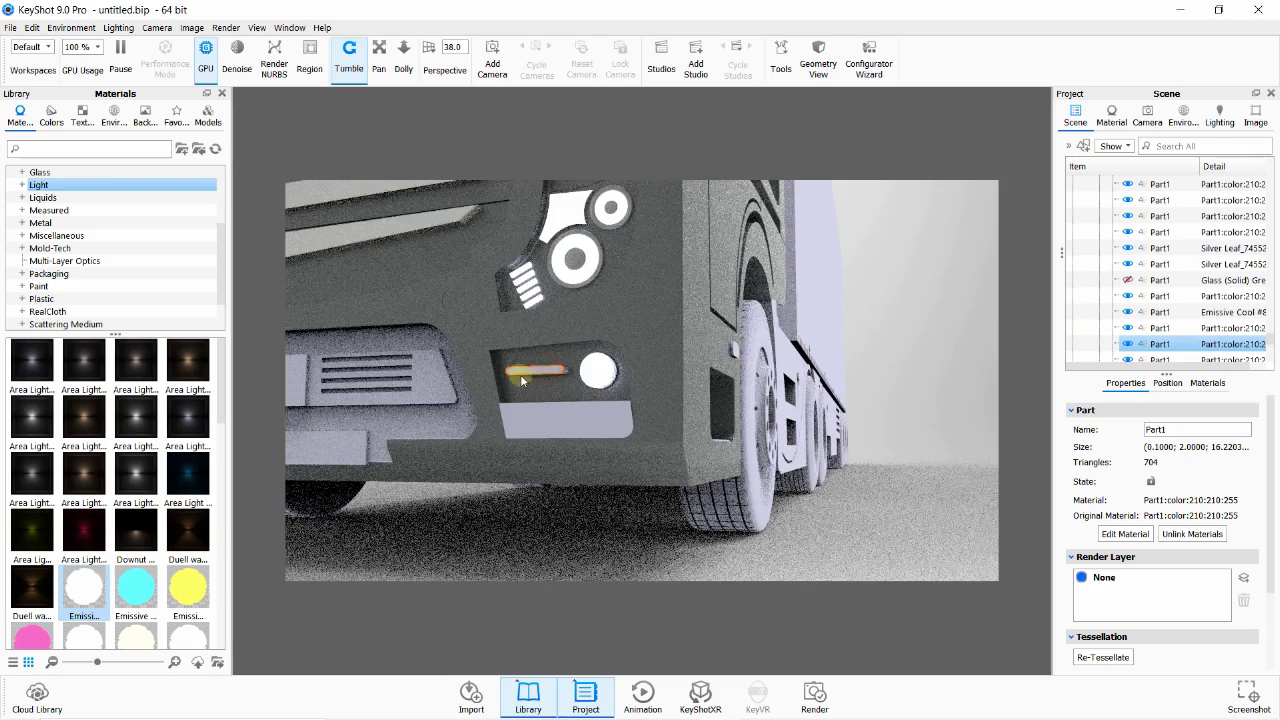
left_click_drag(1228, 352, 1192, 349)
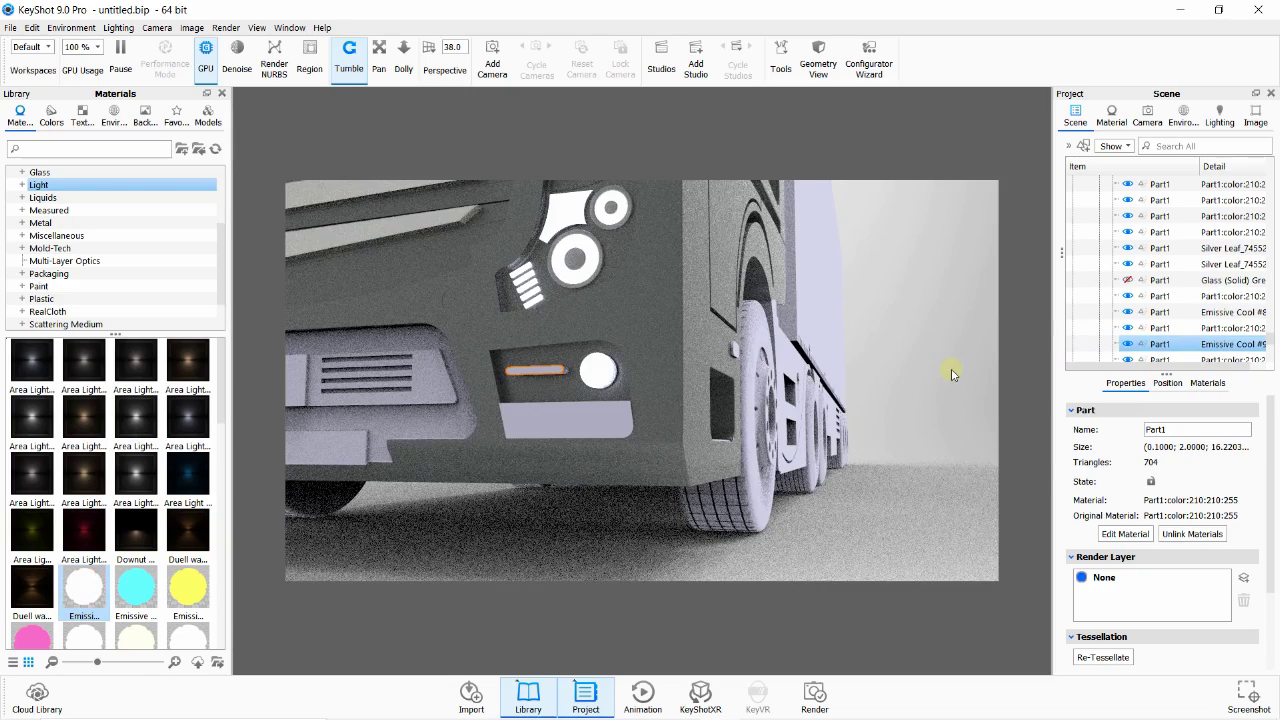
left_click(574, 427)
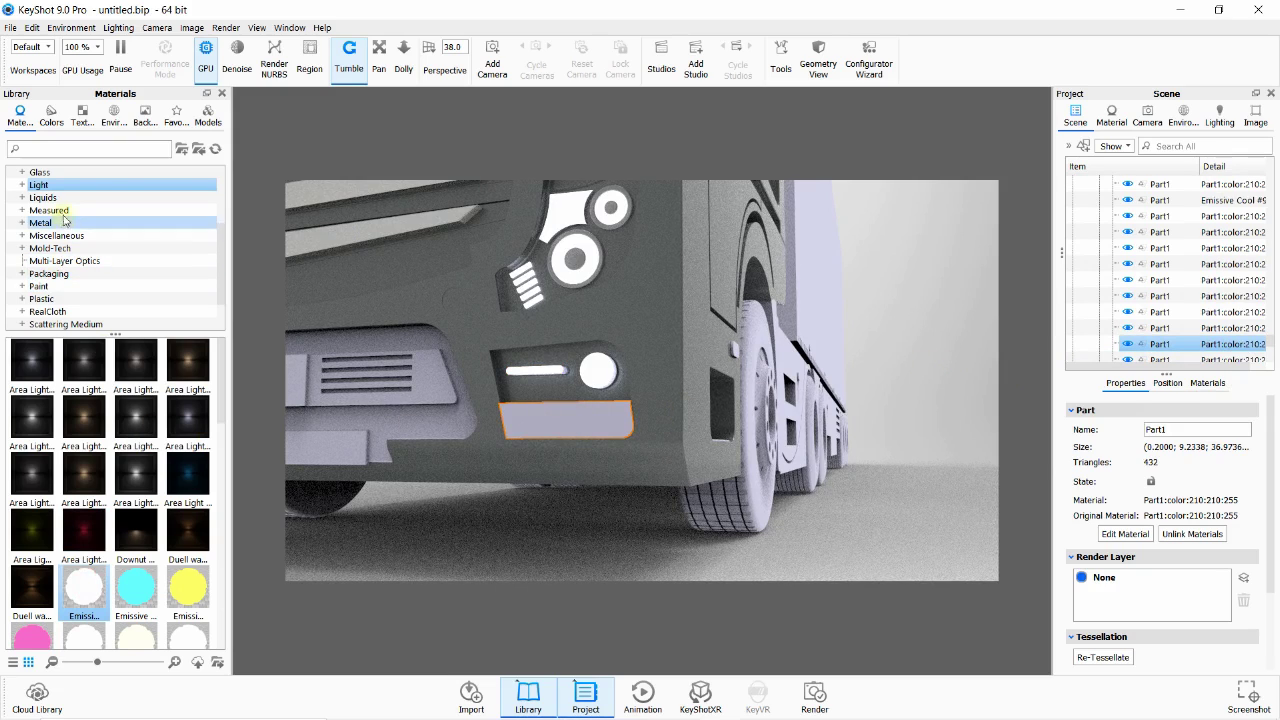
- Give the panel below the lower lights Soft Rough Black plastic
left_click(42, 298)
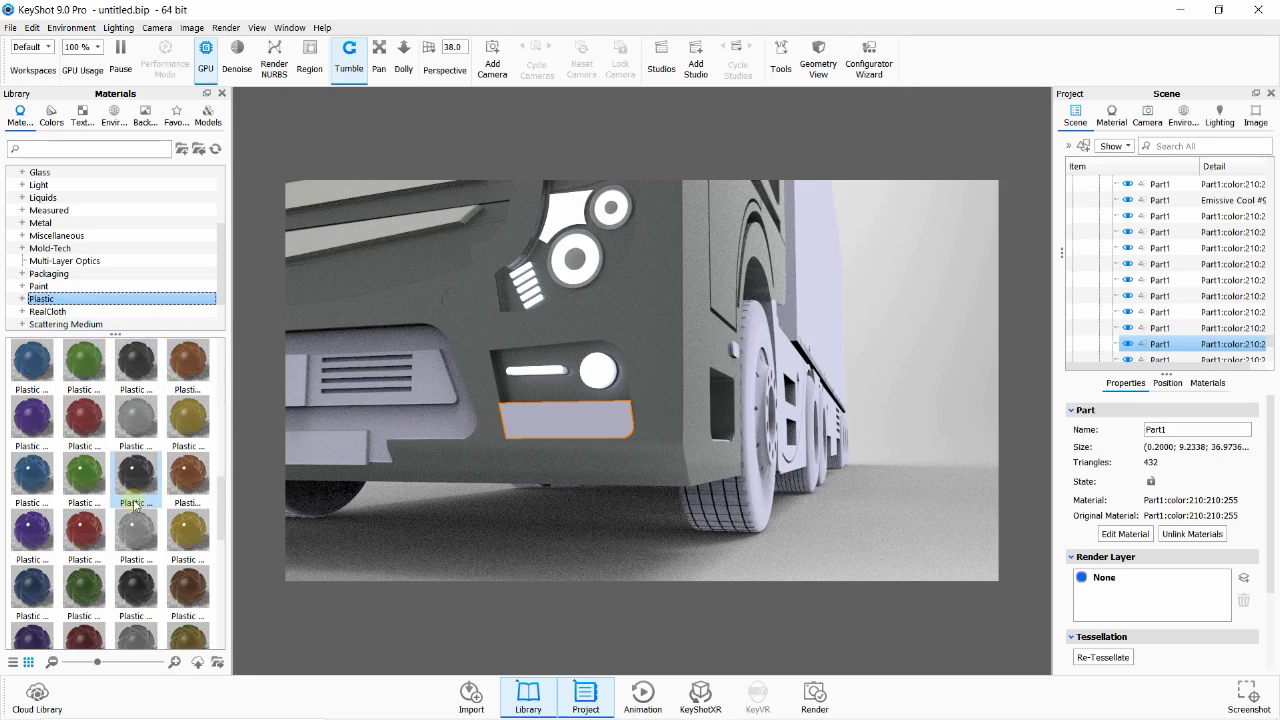
scroll(114, 488, "down", 5)
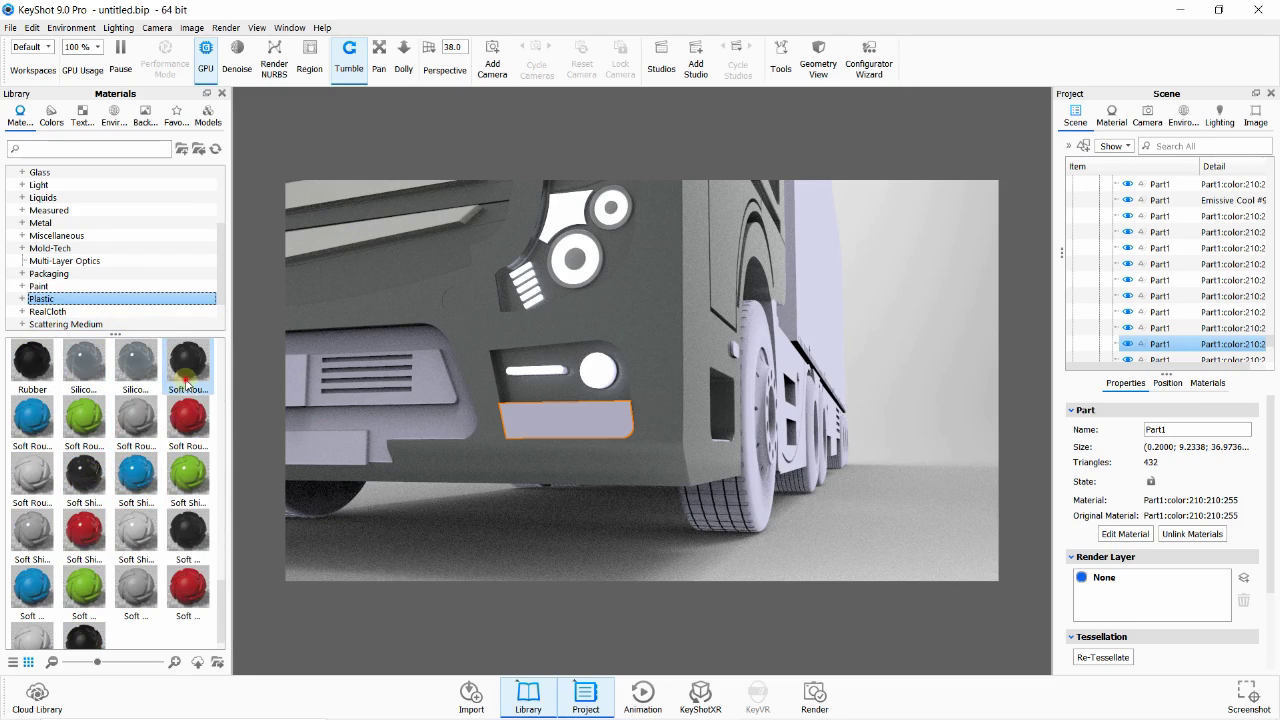
left_click_drag(186, 380, 1183, 345)
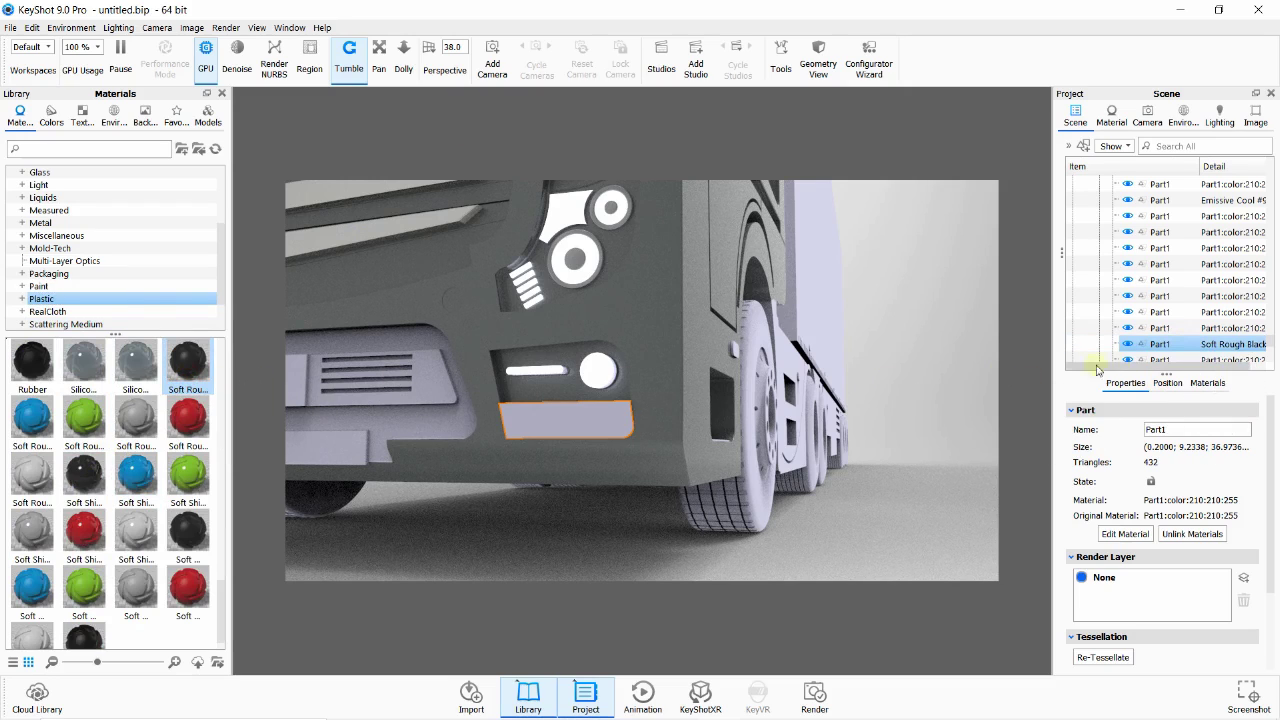
left_click(574, 400)
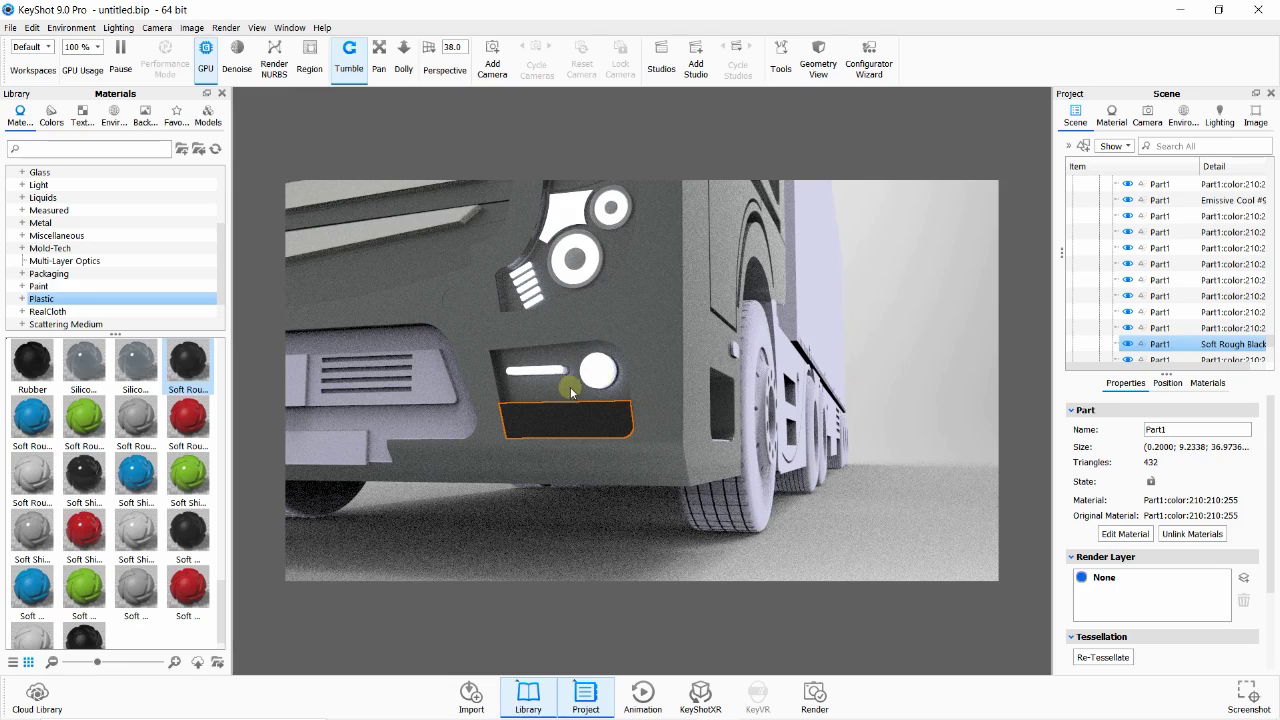
- Unhide the lower light's glass cover in the Scene tree
scroll(1160, 290, "up", 1)
left_click(1145, 296)
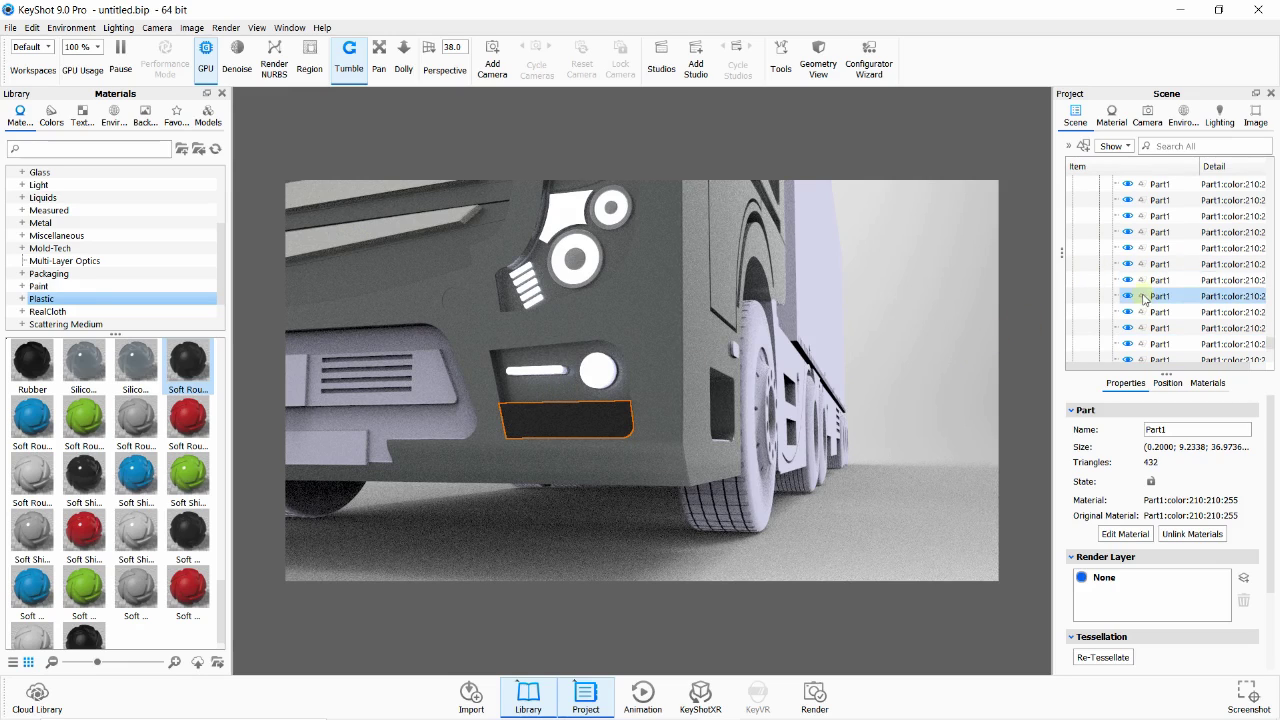
scroll(1150, 300, "up", 1)
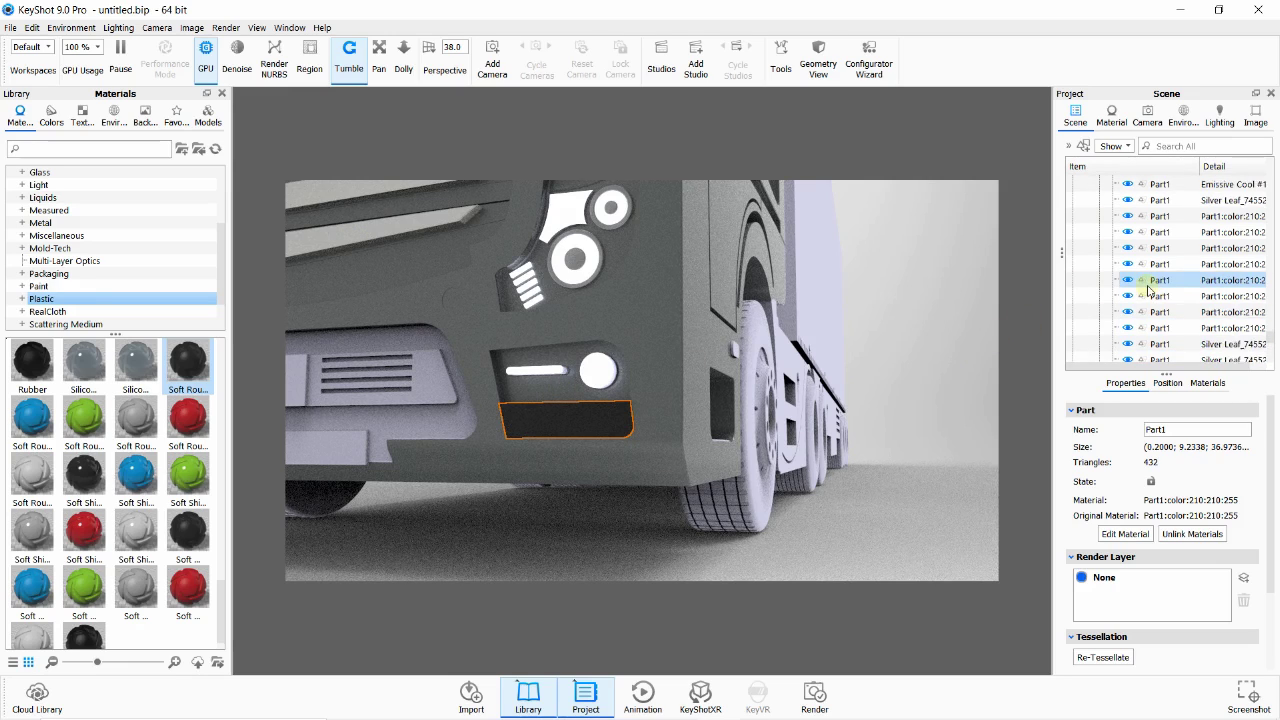
left_click(1149, 281)
left_click(1127, 232)
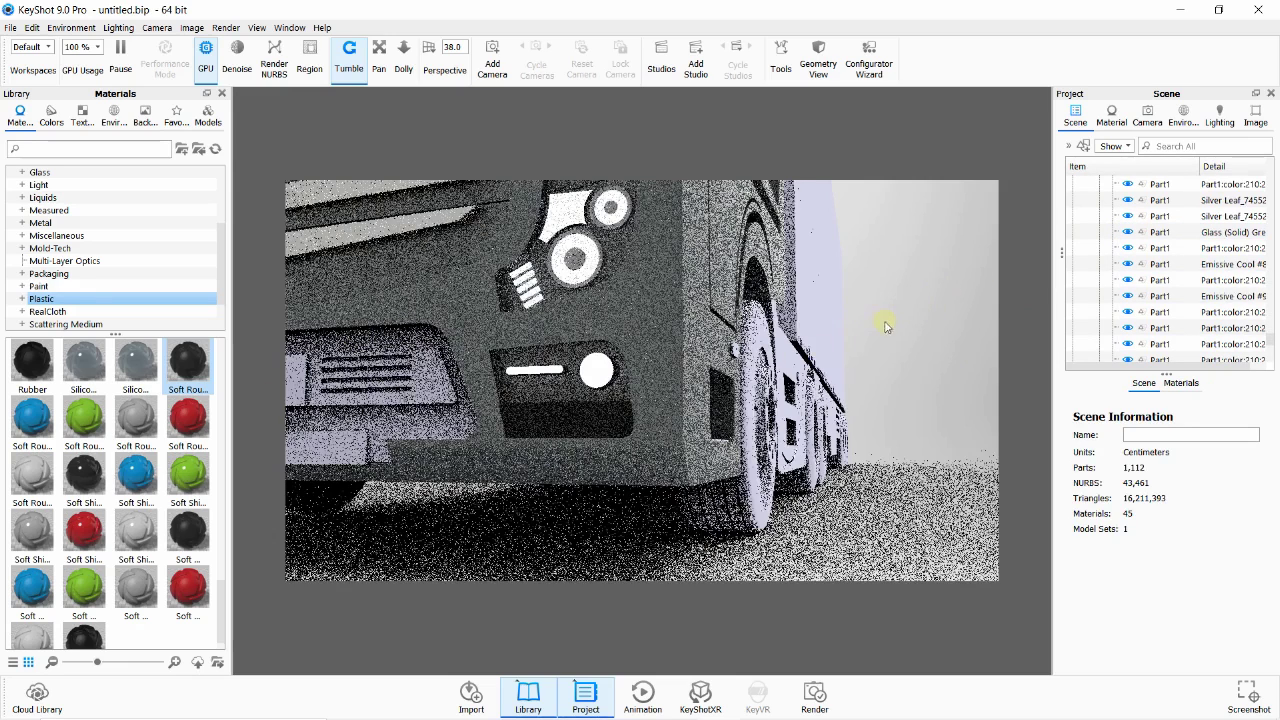
- Orbit around to bring the truck's other front headlight into close view
scroll(873, 341, "down", 2)
scroll(872, 340, "down", 2)
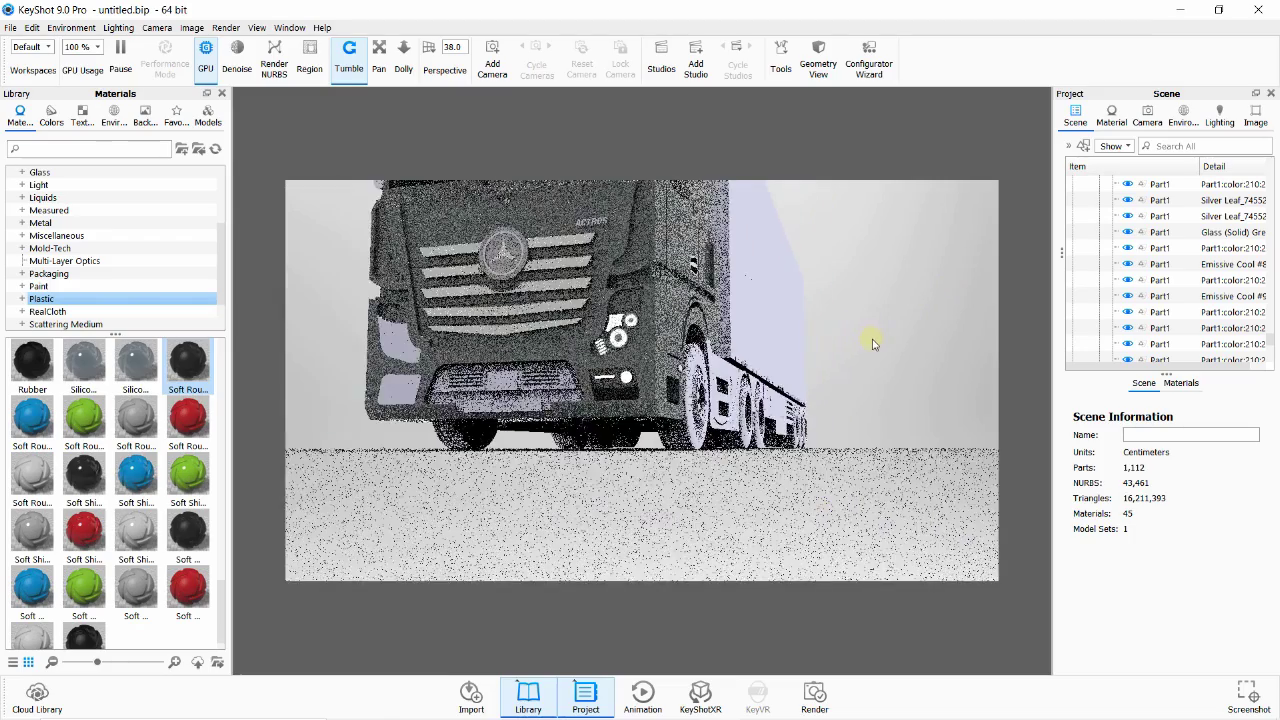
scroll(870, 345, "down", 2)
scroll(867, 350, "down", 2)
scroll(862, 350, "down", 2)
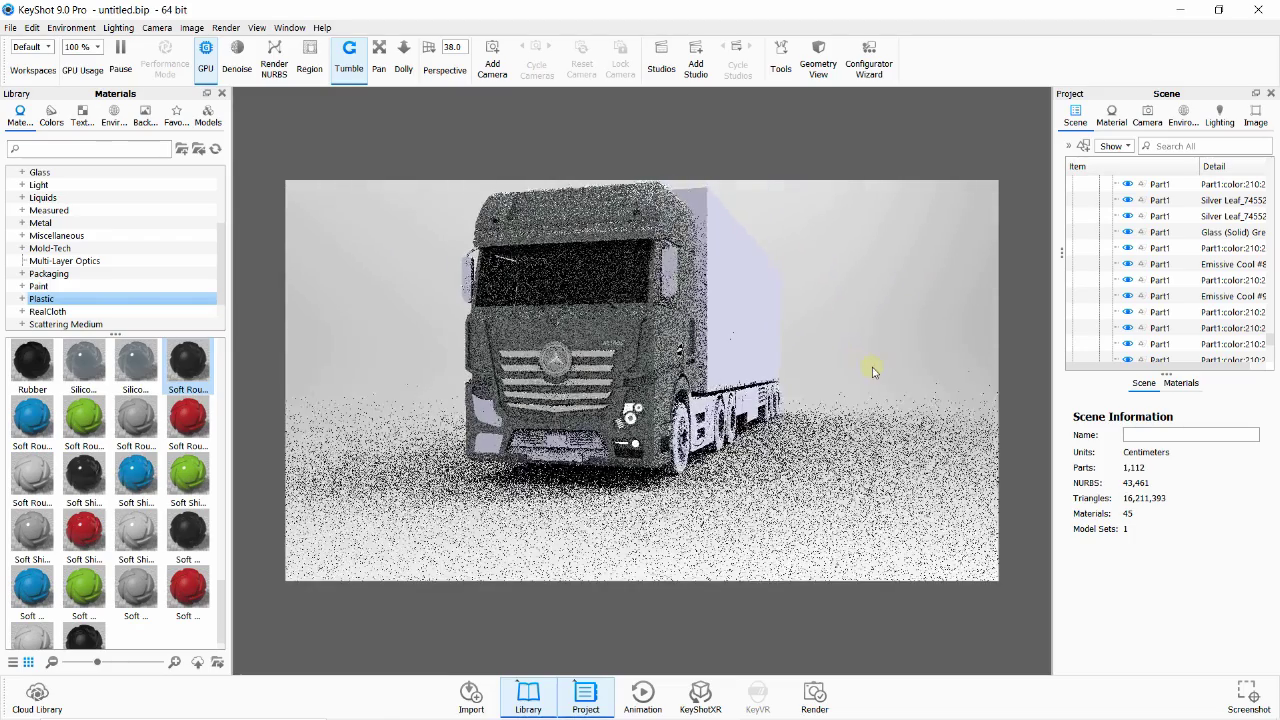
left_click_drag(871, 366, 607, 496)
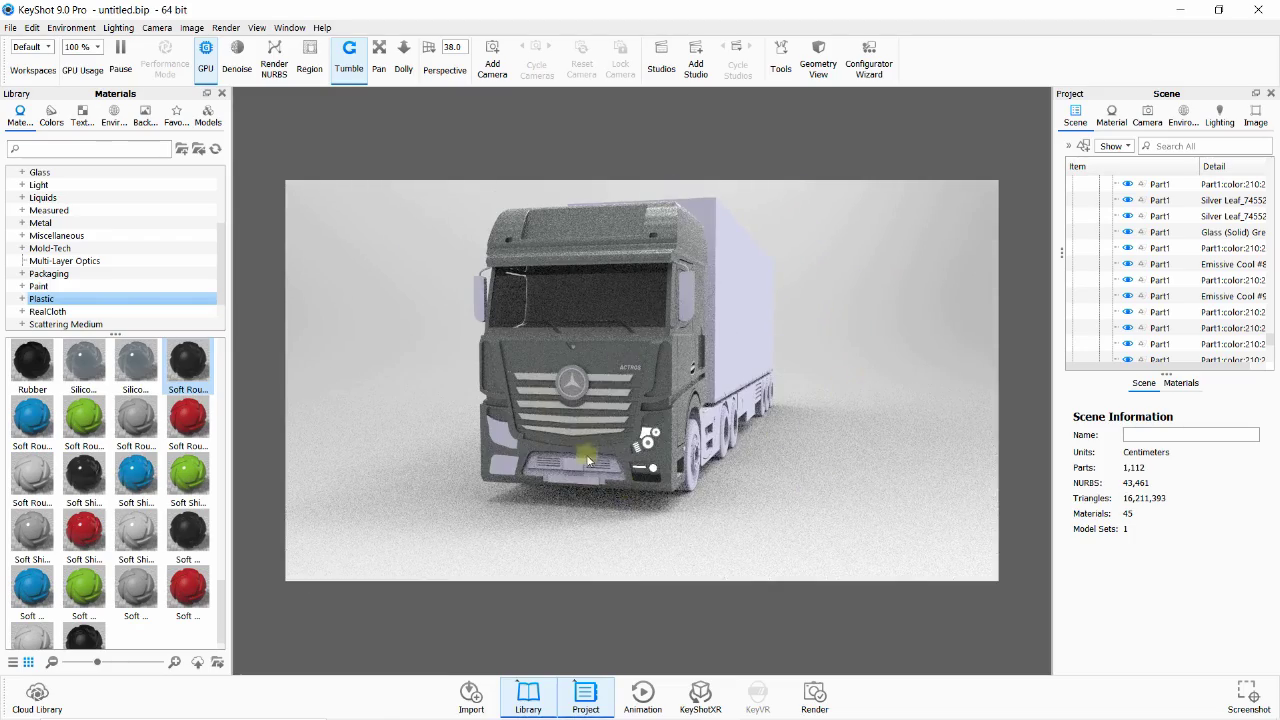
left_click_drag(549, 552, 748, 510)
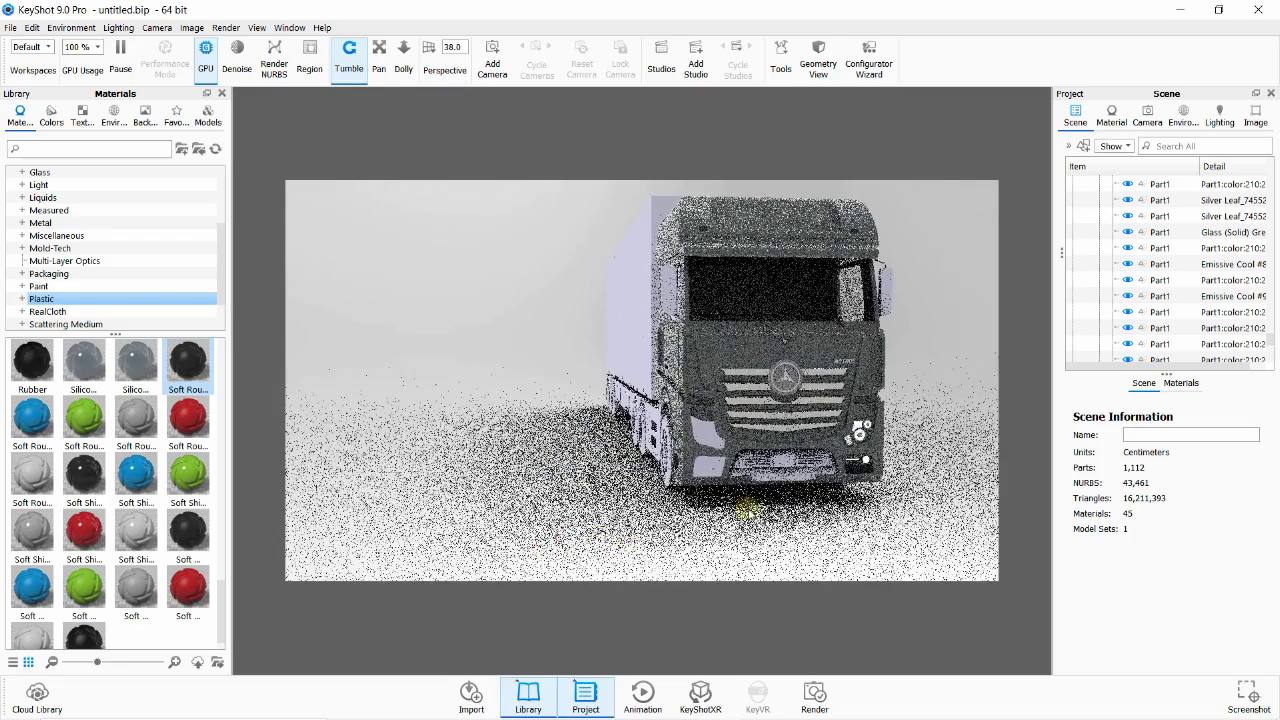
scroll(730, 460, "down", 2)
scroll(722, 450, "up", 3)
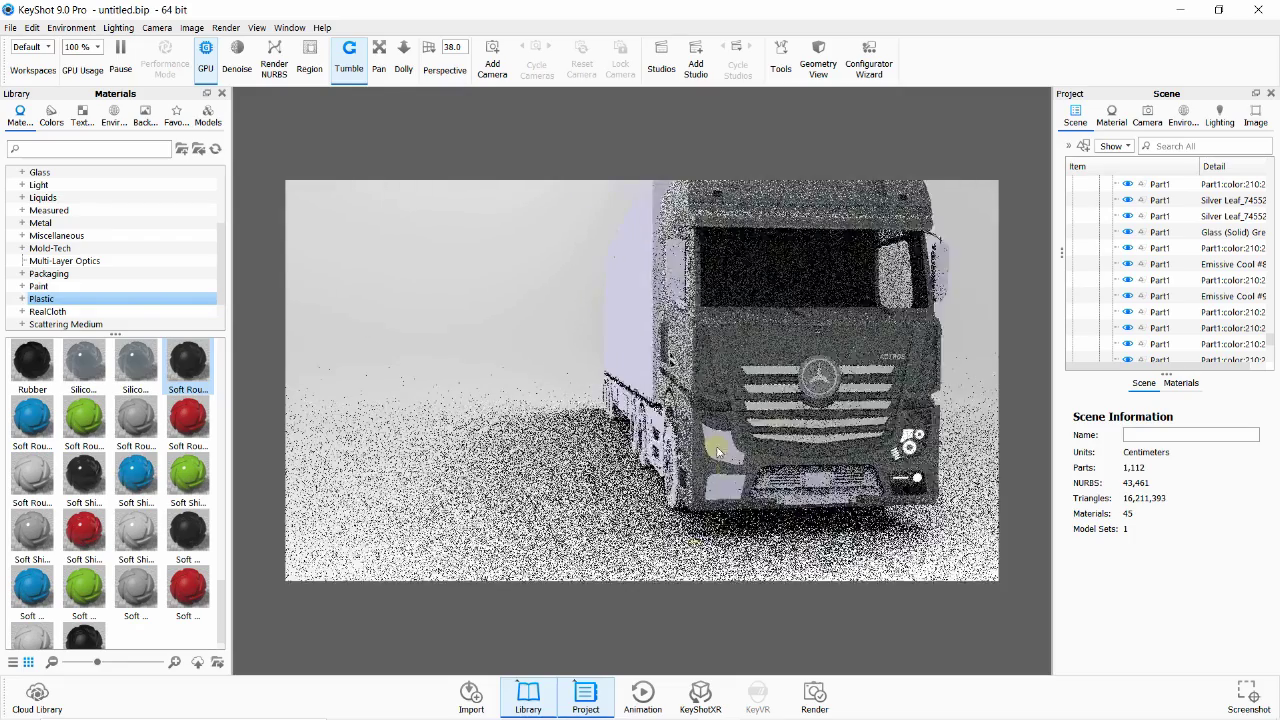
scroll(715, 442, "up", 3)
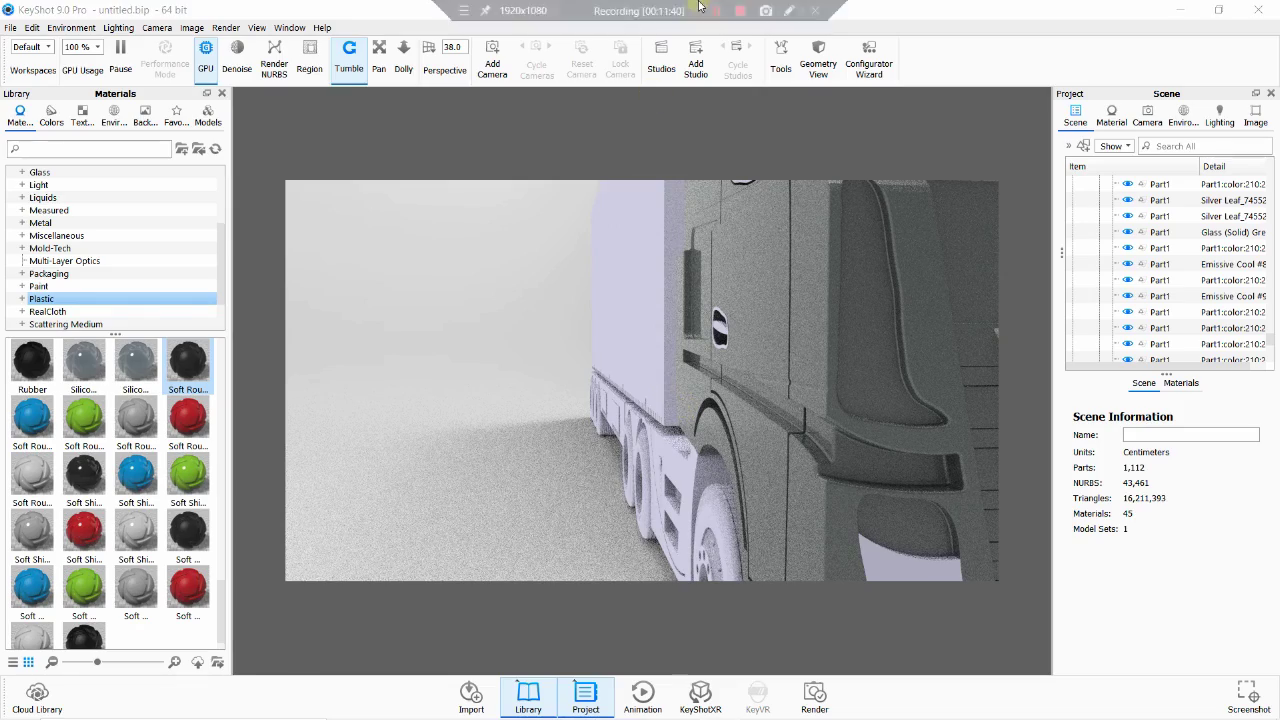
mouse_move(659, 289)
left_mouse_down()
mouse_move(566, 343)
mouse_move(549, 337)
left_mouse_up()
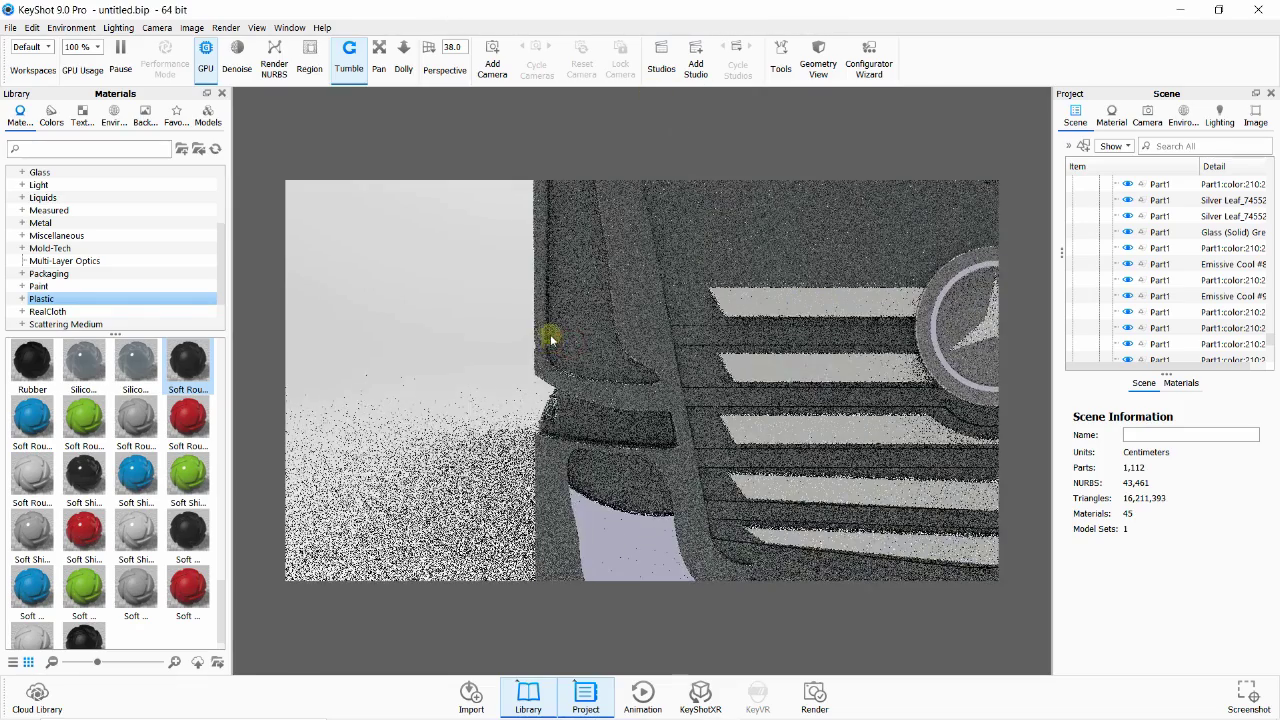
- Give the second headlight cover Glass (Solid) and hide it
scroll(549, 330, "up", 3)
left_click(592, 310)
left_click(40, 172)
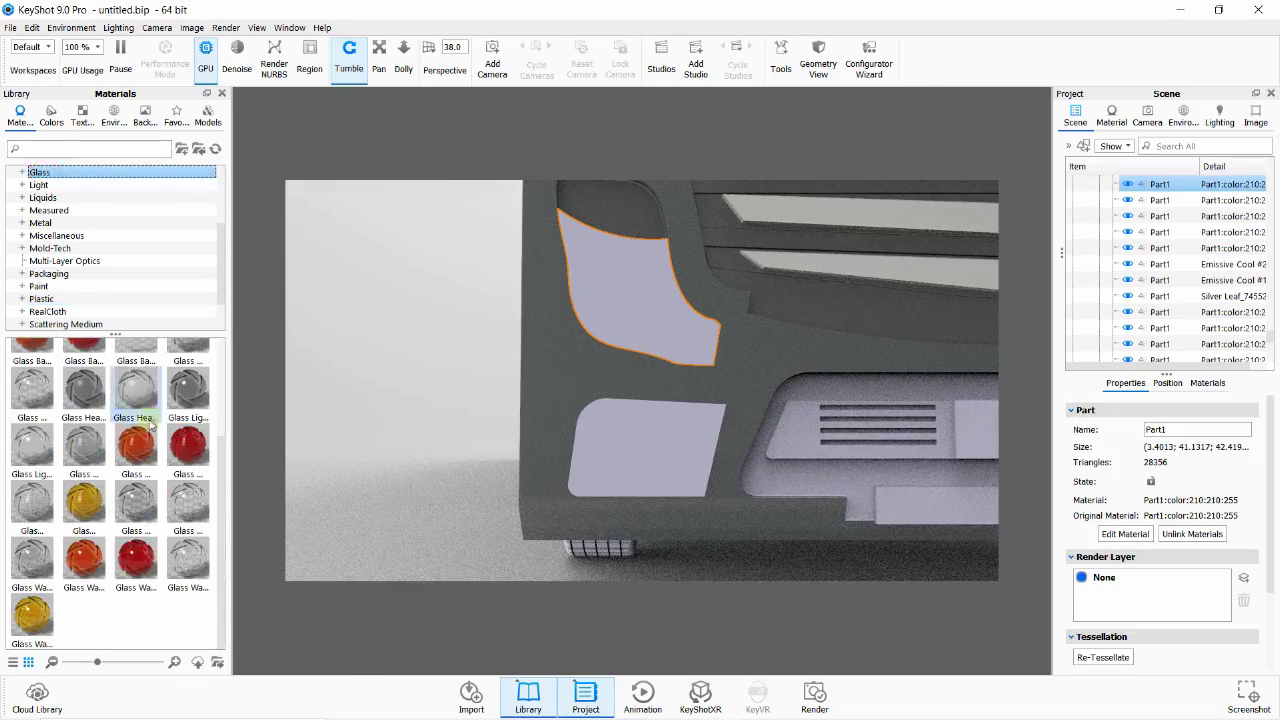
mouse_move(84, 360)
left_mouse_down()
mouse_move(1190, 266)
mouse_move(1183, 283)
left_mouse_up()
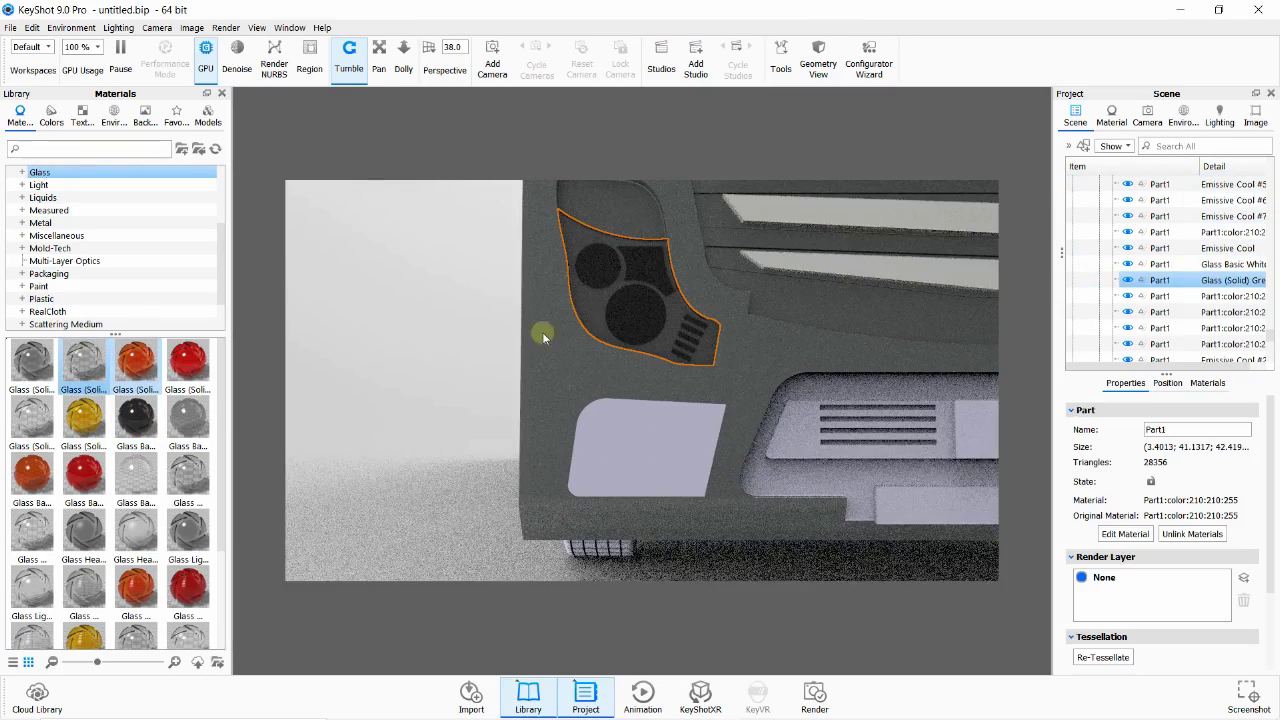
left_click(1128, 280)
- Apply Emissive Cool to the headlight lamp, the wedge beside it and another piece
left_click(597, 265)
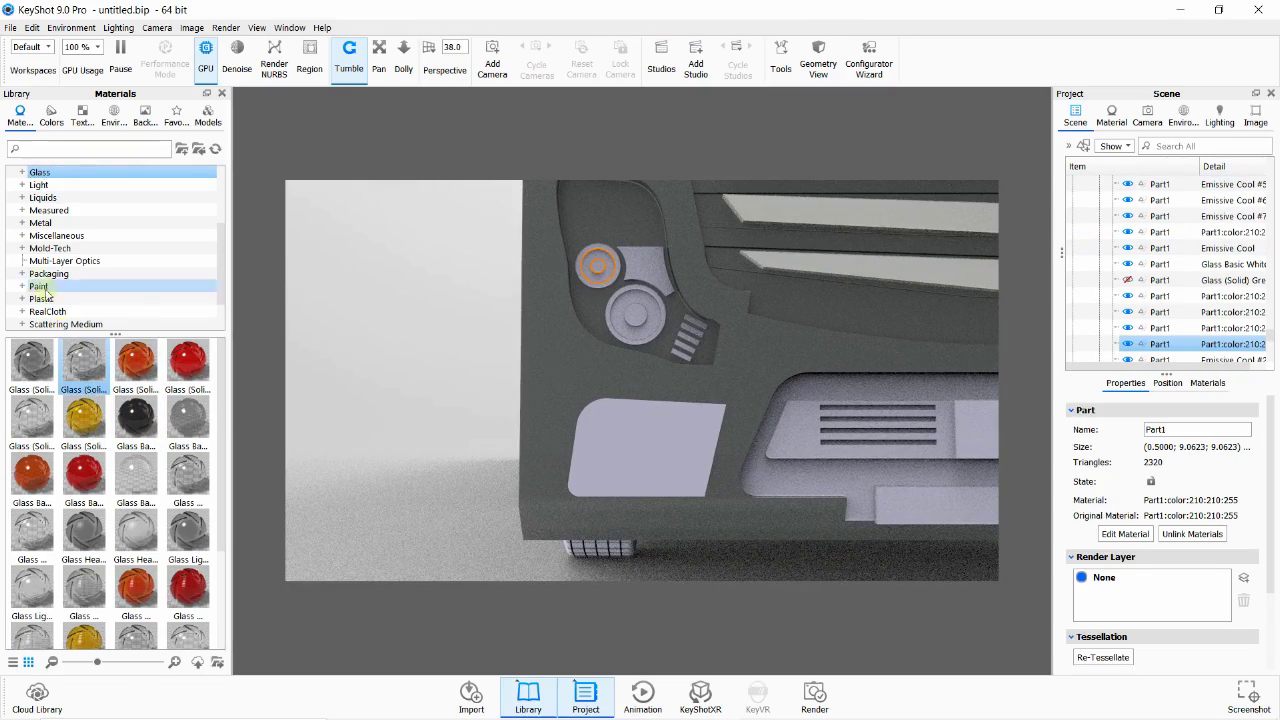
left_click(38, 185)
left_click_drag(84, 587, 620, 302)
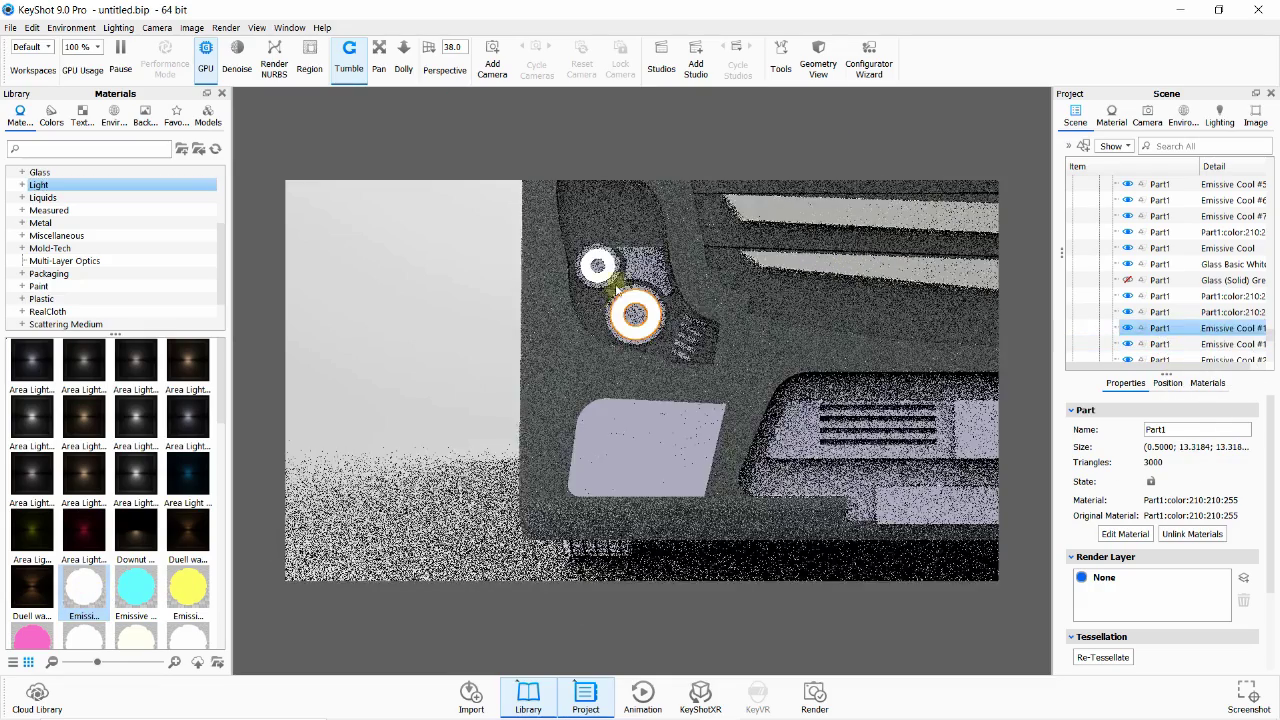
left_click_drag(84, 587, 645, 268)
left_click_drag(136, 587, 695, 328)
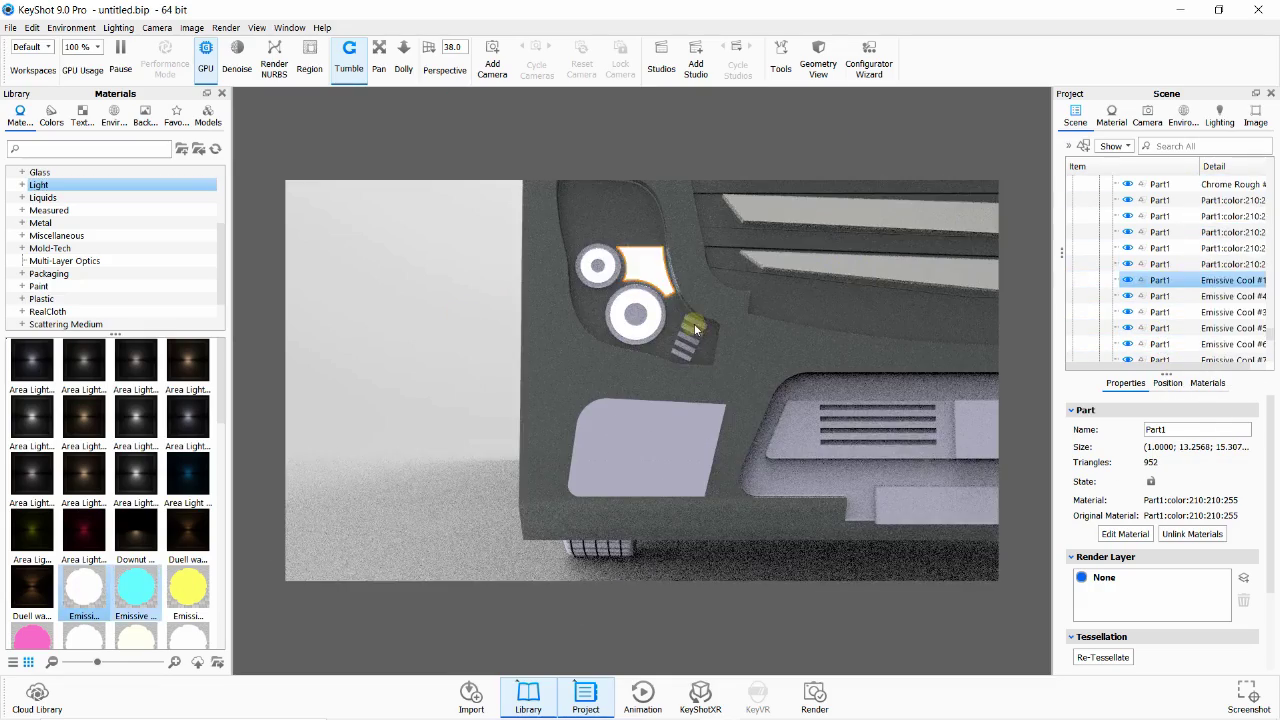
- Apply Emissive Cool to the striped part and remaining lamp parts, undoing a stray body drop
left_click(695, 328)
left_click_drag(1069, 293, 1160, 200)
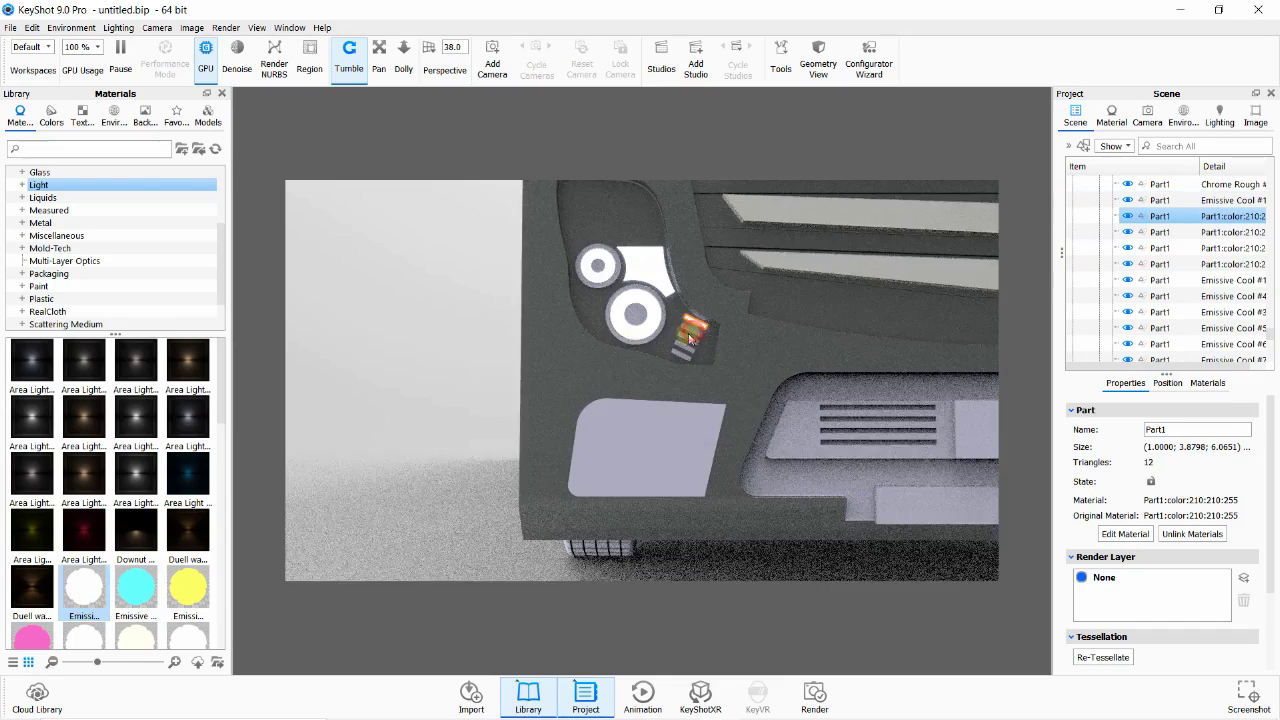
left_click_drag(84, 587, 1188, 224)
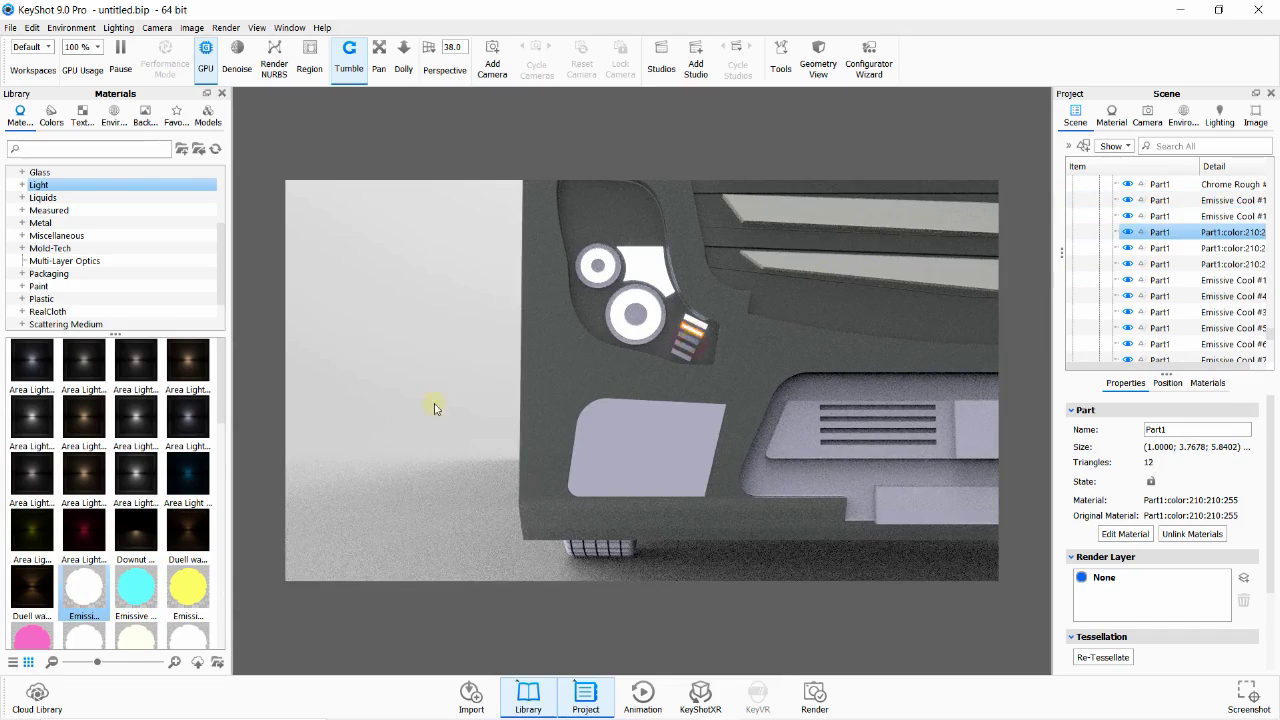
left_click_drag(84, 587, 562, 421)
key("ctrl+z")
left_click(1109, 248)
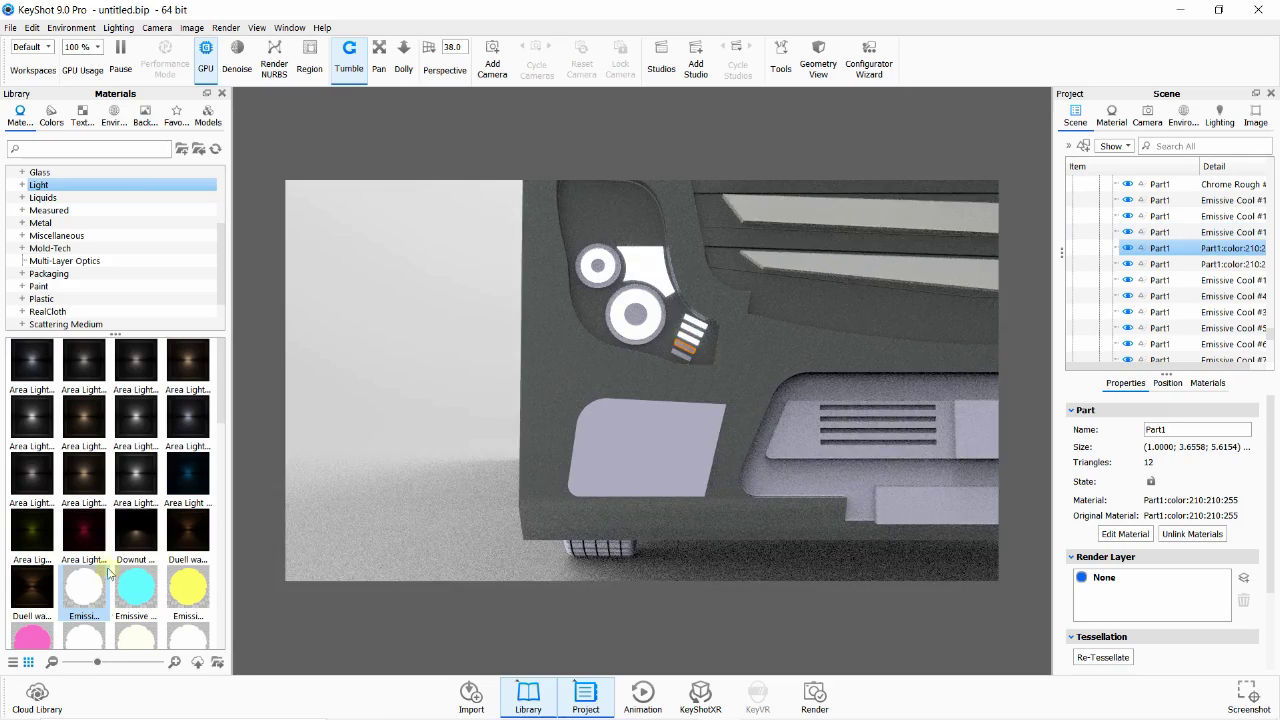
left_click_drag(84, 587, 1160, 248)
left_click_drag(84, 587, 957, 286)
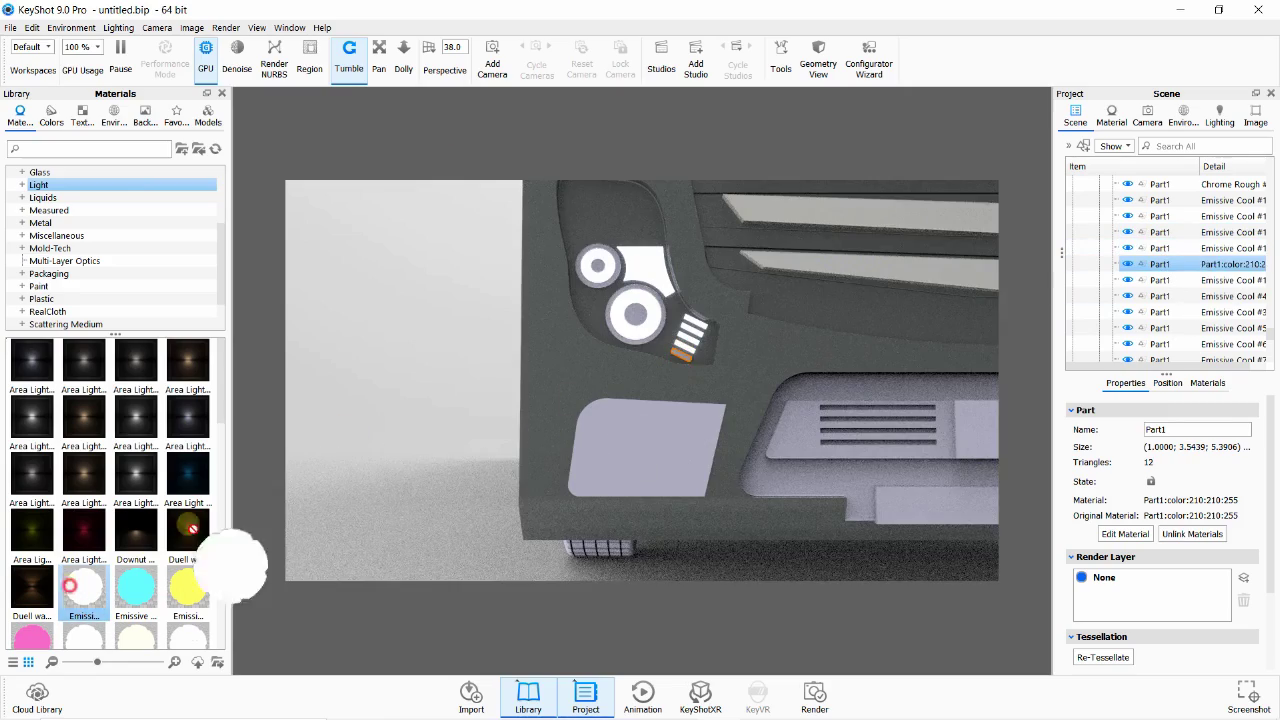
- Give the round headlight surround a Chrome Rough finish
left_click(591, 335)
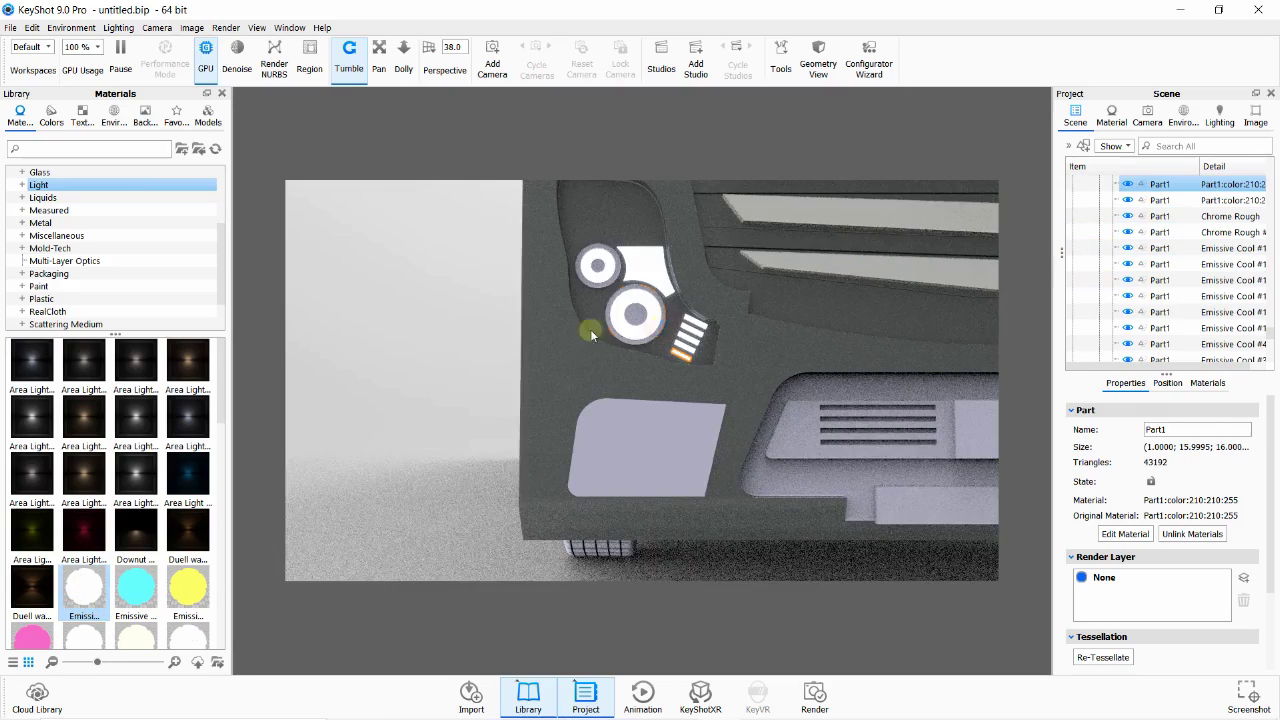
left_click(40, 222)
mouse_move(84, 418)
left_mouse_down()
mouse_move(378, 378)
mouse_move(1150, 222)
left_mouse_up()
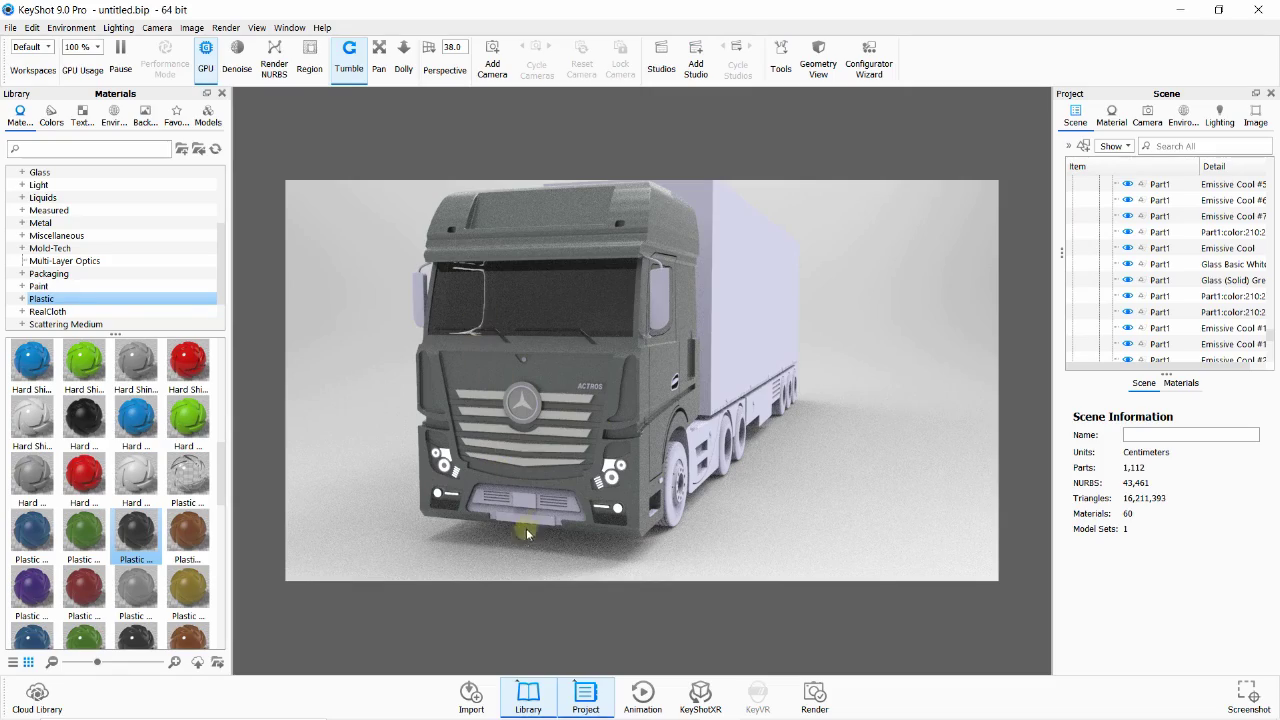
- Apply Plastic Cloudy Rough to the lower grille panel
scroll(505, 538, "up", 3)
scroll(508, 430, "up", 6)
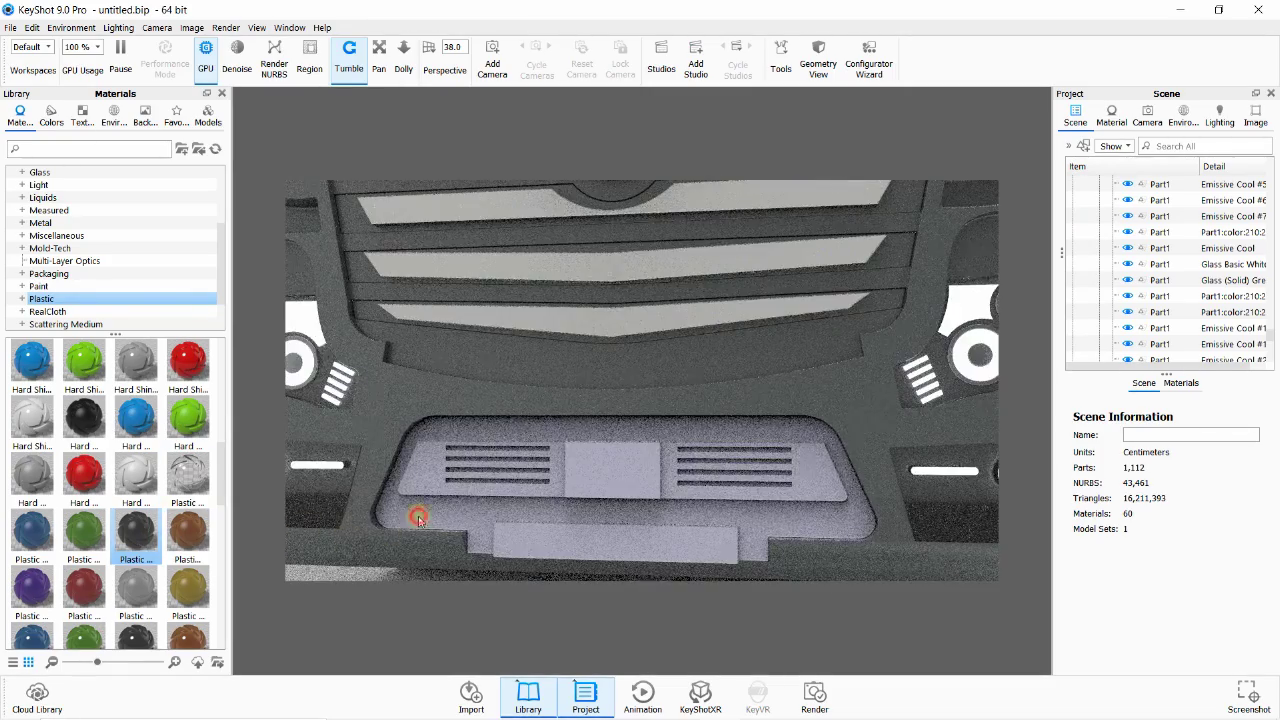
left_click(416, 520)
left_click_drag(181, 545, 1160, 306)
left_click(495, 487)
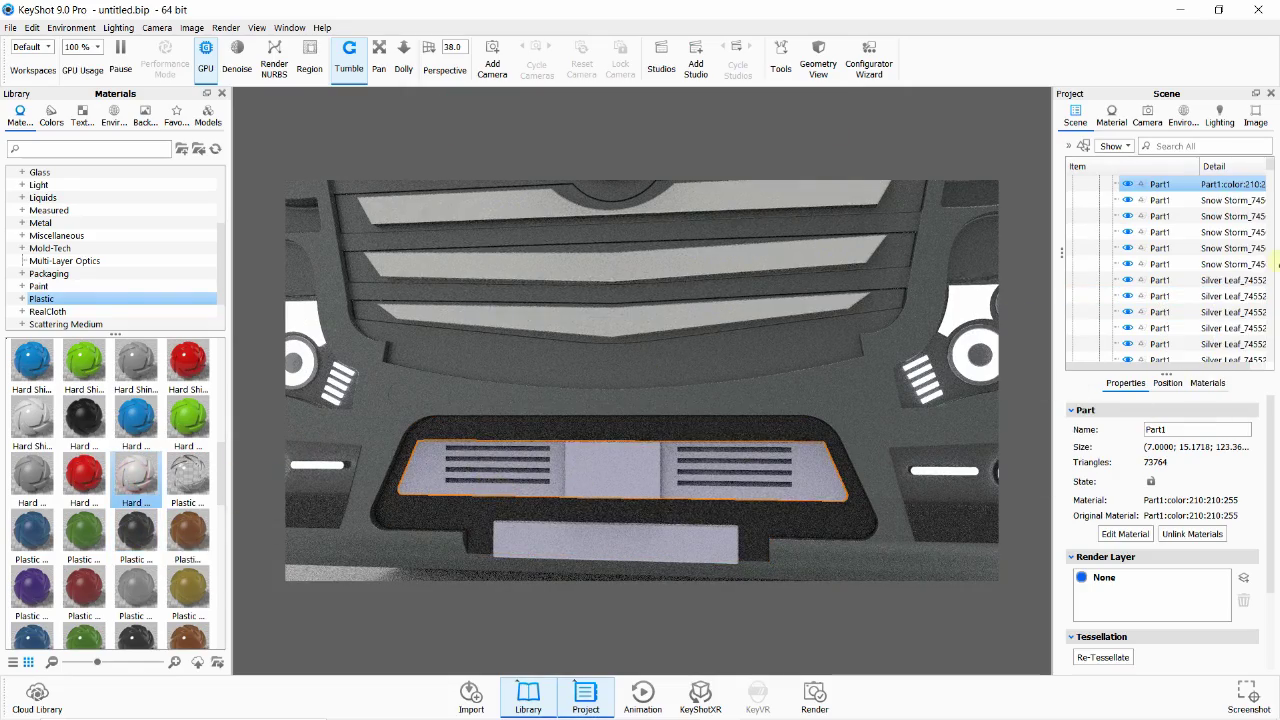
- Give the number-plate panel below the bumper Hard Shiny Plastic
left_click(615, 540)
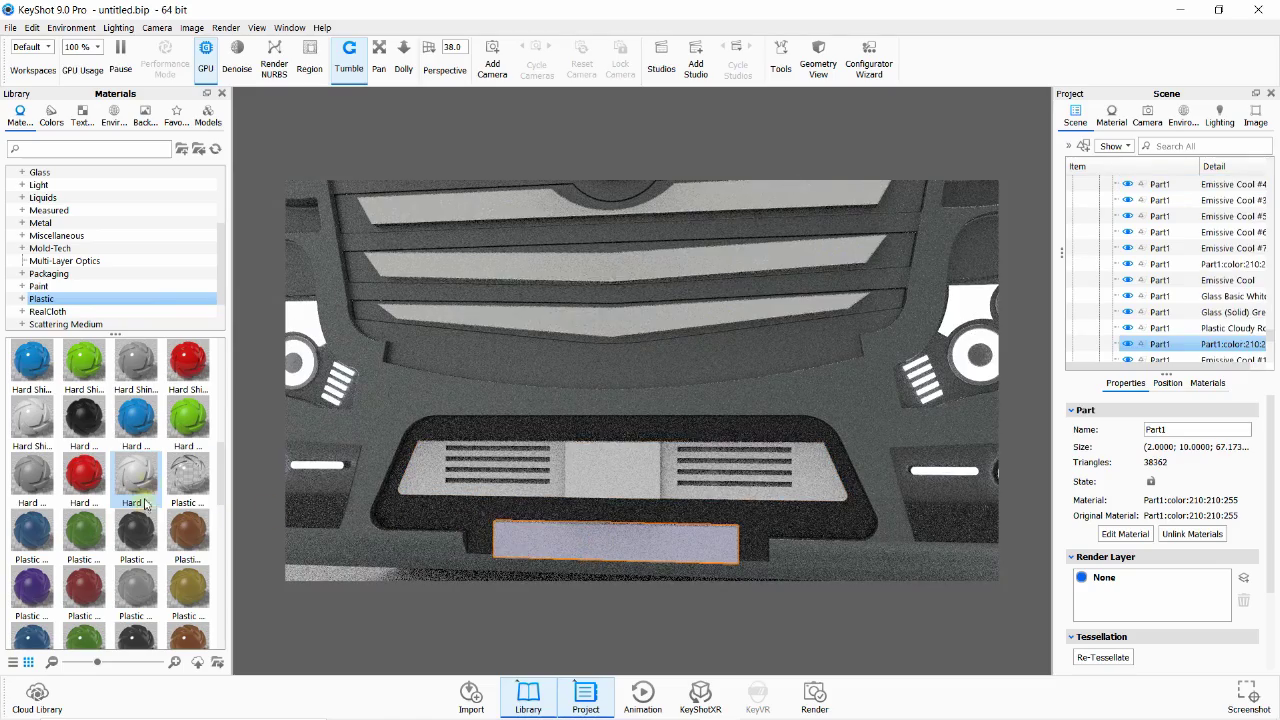
left_click_drag(24, 410, 1143, 347)
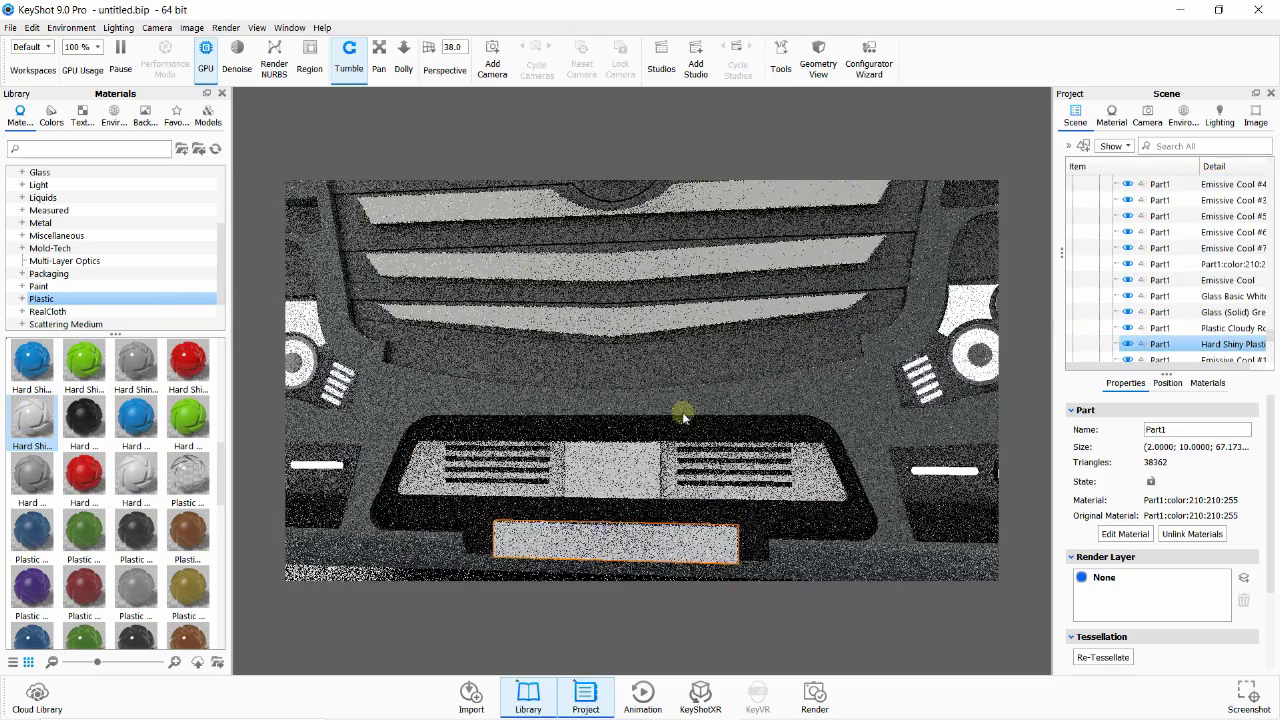
scroll(529, 423, "down", 5)
left_click_drag(576, 462, 533, 481)
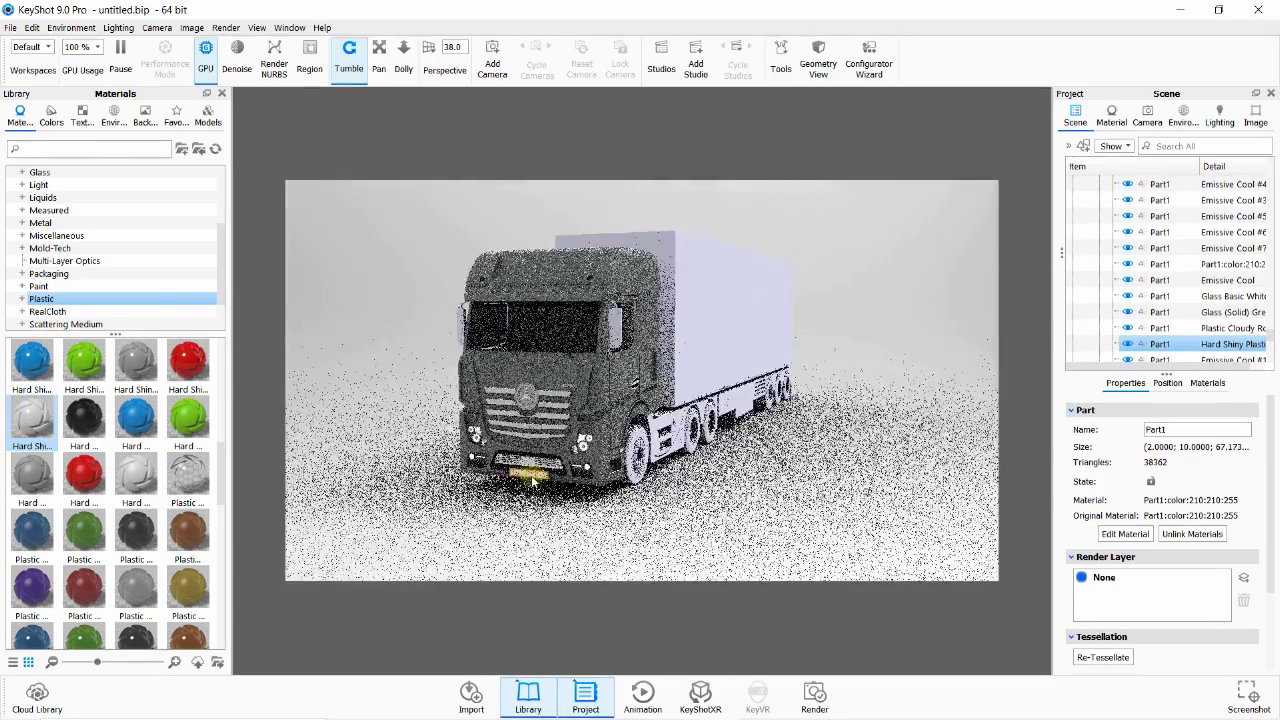
left_click(612, 337)
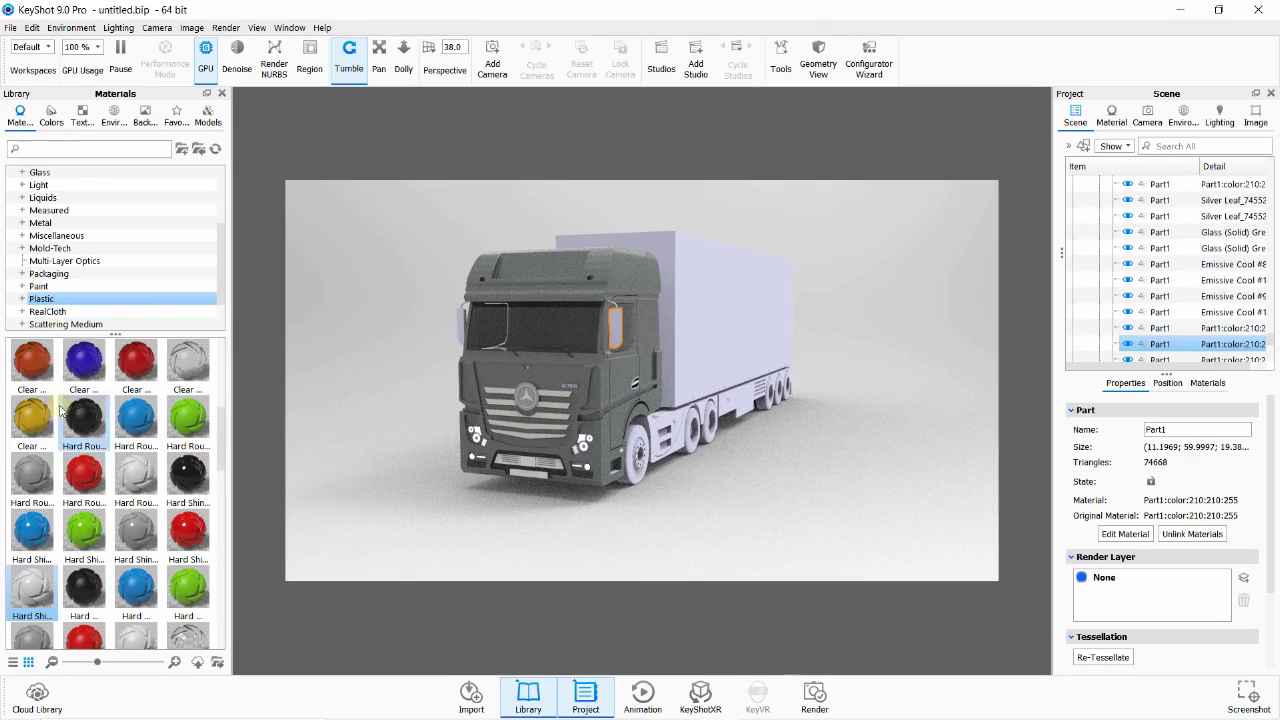
- Paint both side mirrors with Axalta Silver Leaf
scroll(100, 250, "up", 3)
left_click(52, 210)
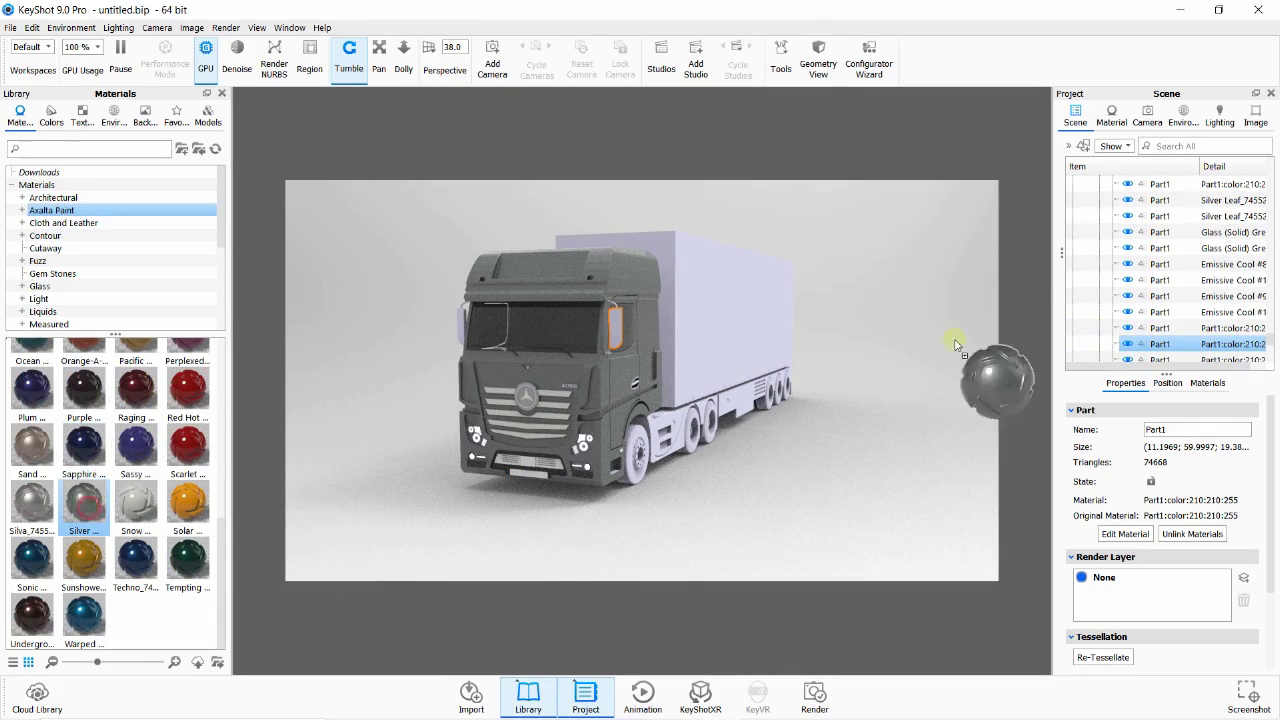
left_click_drag(955, 345, 1225, 344)
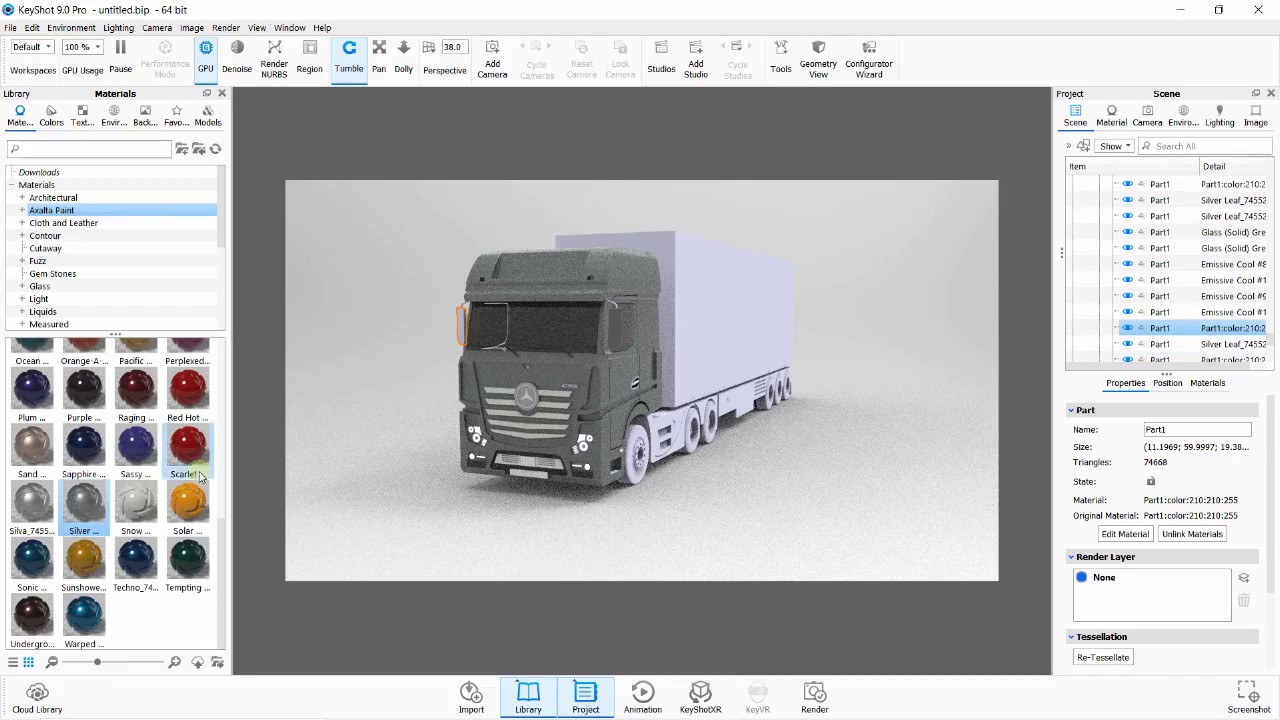
left_click_drag(84, 500, 1160, 328)
mouse_move(800, 434)
left_mouse_down()
mouse_move(570, 430)
mouse_move(737, 437)
left_mouse_up()
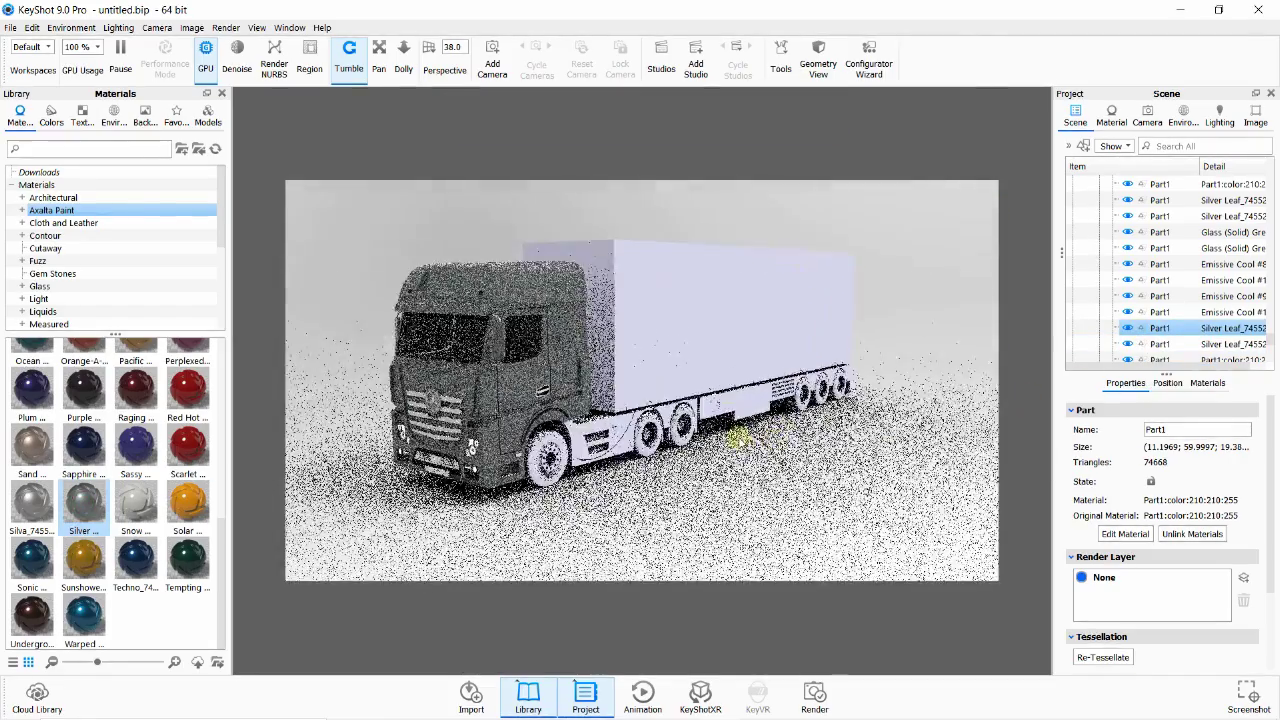
- Paint the trailer box Silver Leaf, replacing a trial Sunshower coat
left_click(729, 286)
left_click_drag(84, 560, 1190, 347)
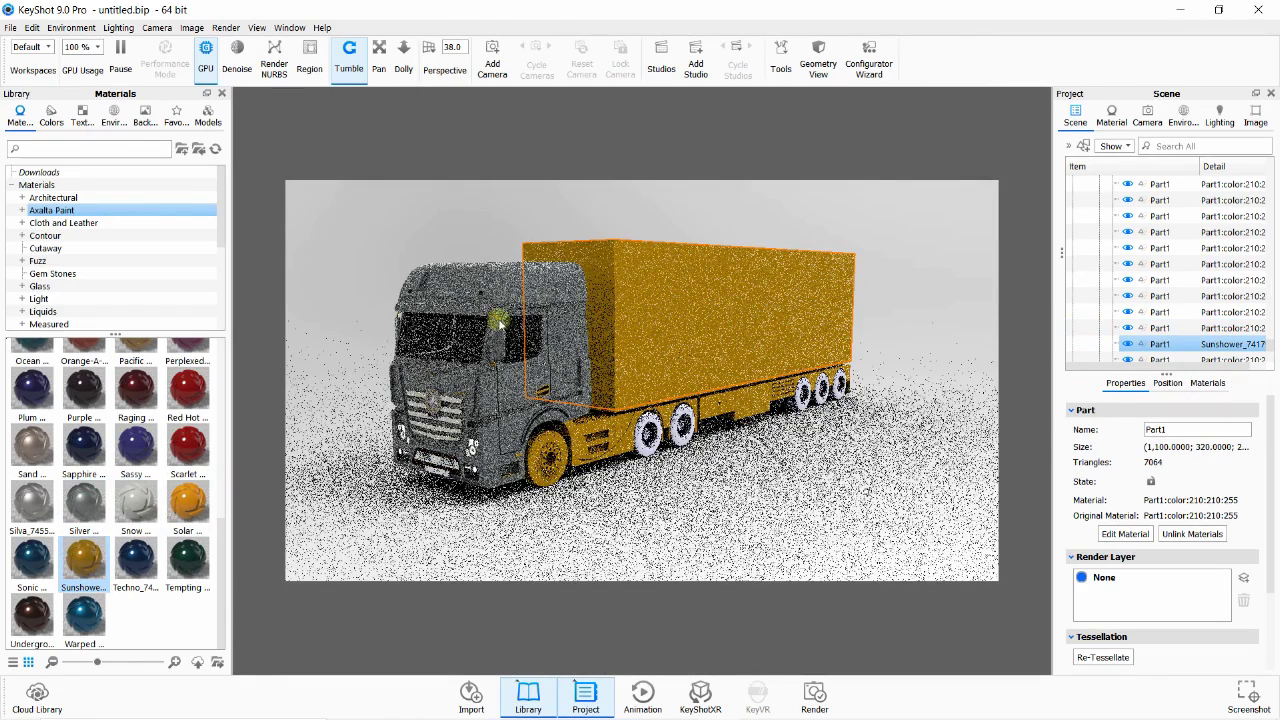
left_click_drag(500, 324, 629, 390)
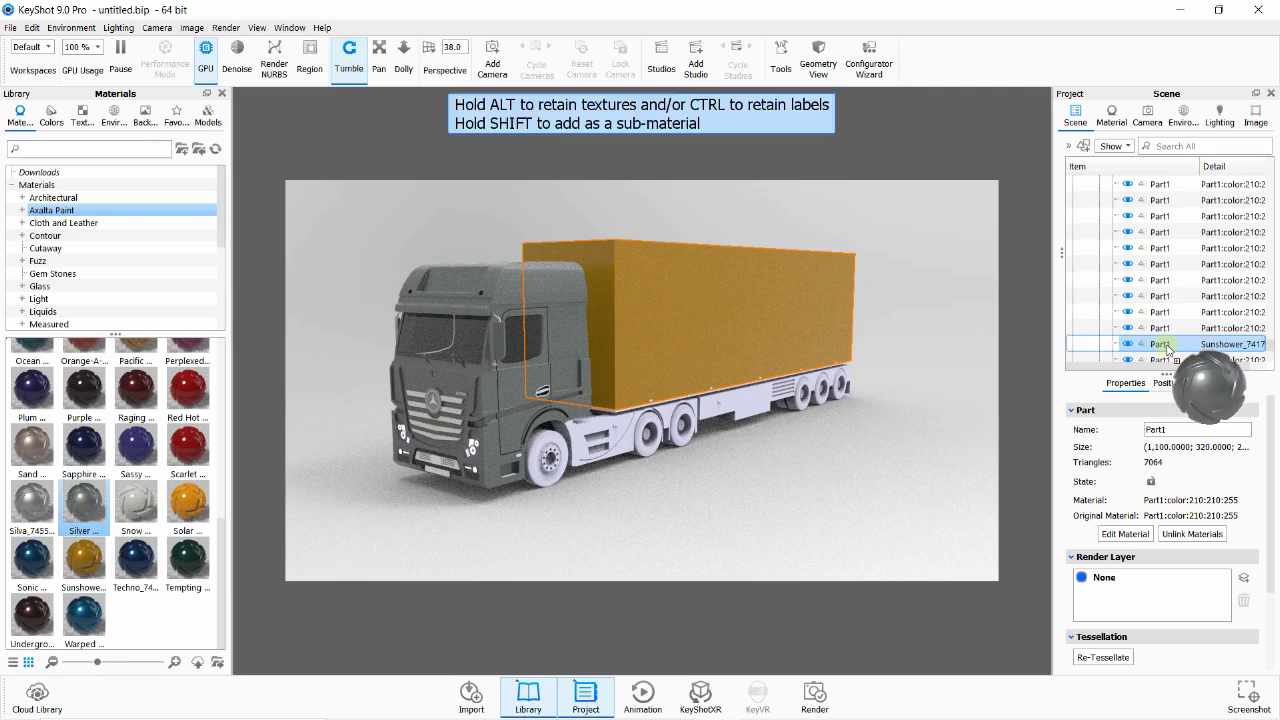
left_click_drag(112, 514, 1190, 344)
left_click(729, 480)
- Paint three chassis parts near the front wheel with Purple Haze
left_click(589, 443)
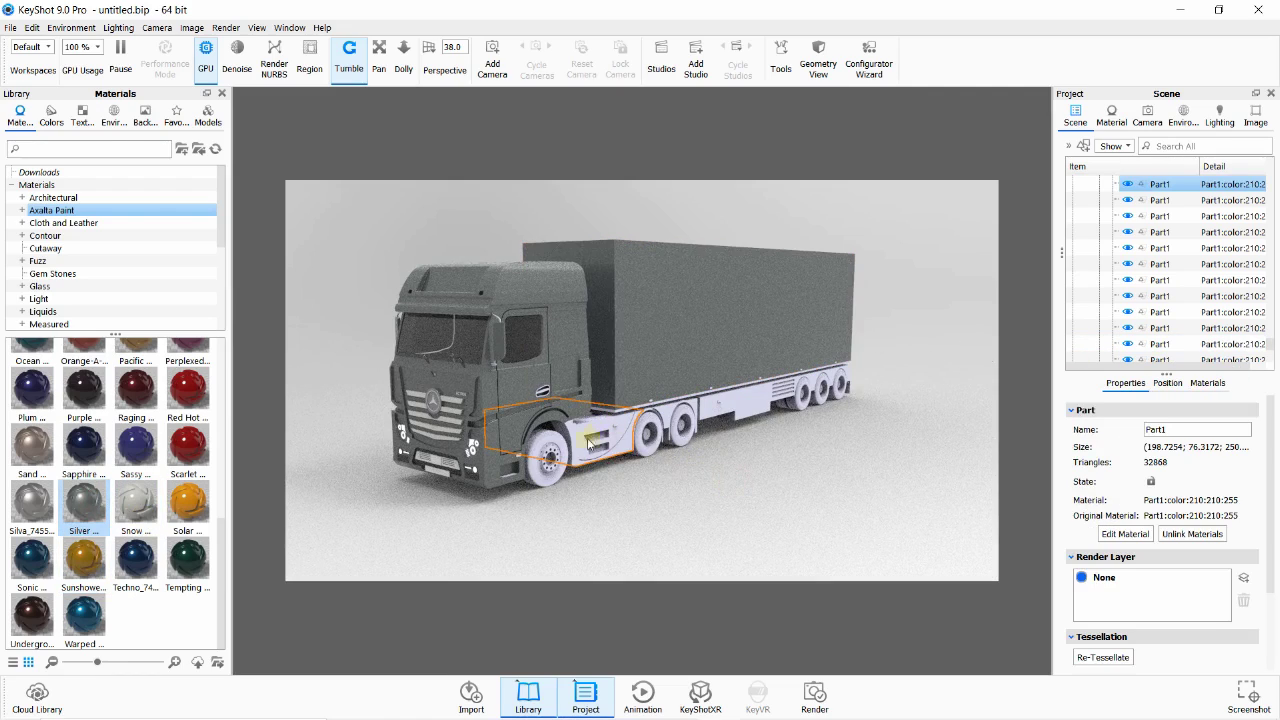
left_click_drag(84, 388, 1180, 284)
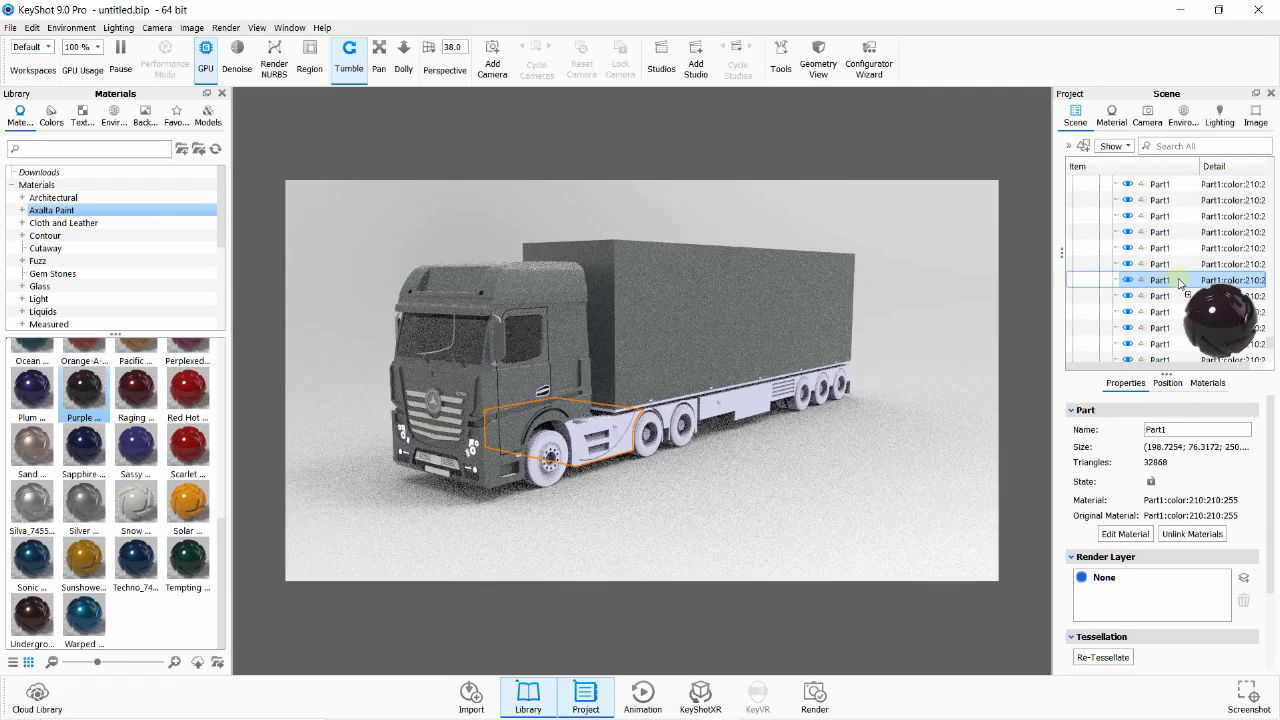
left_click_drag(1180, 284, 1180, 284)
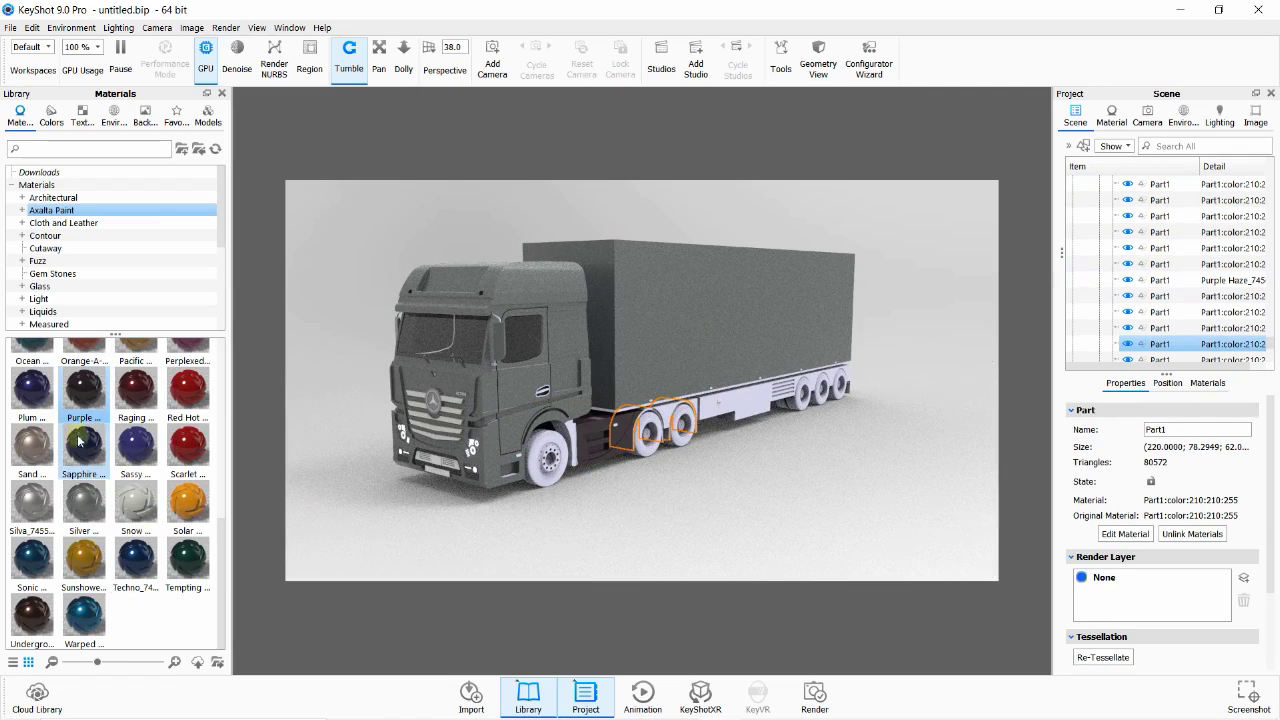
left_click_drag(368, 385, 1190, 344)
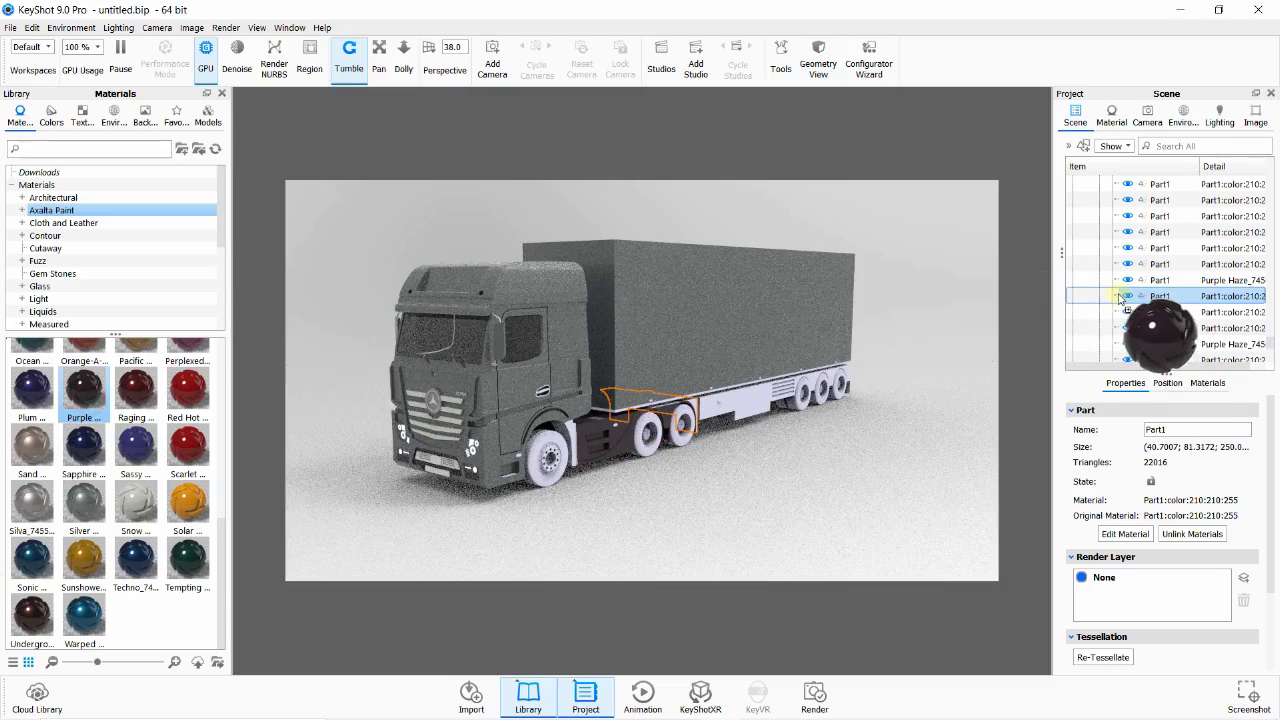
left_click_drag(963, 291, 1150, 312)
- Apply Purple Haze to the trailer bed, trailer side panel and flat under-trailer panel
left_click_drag(737, 543, 704, 411)
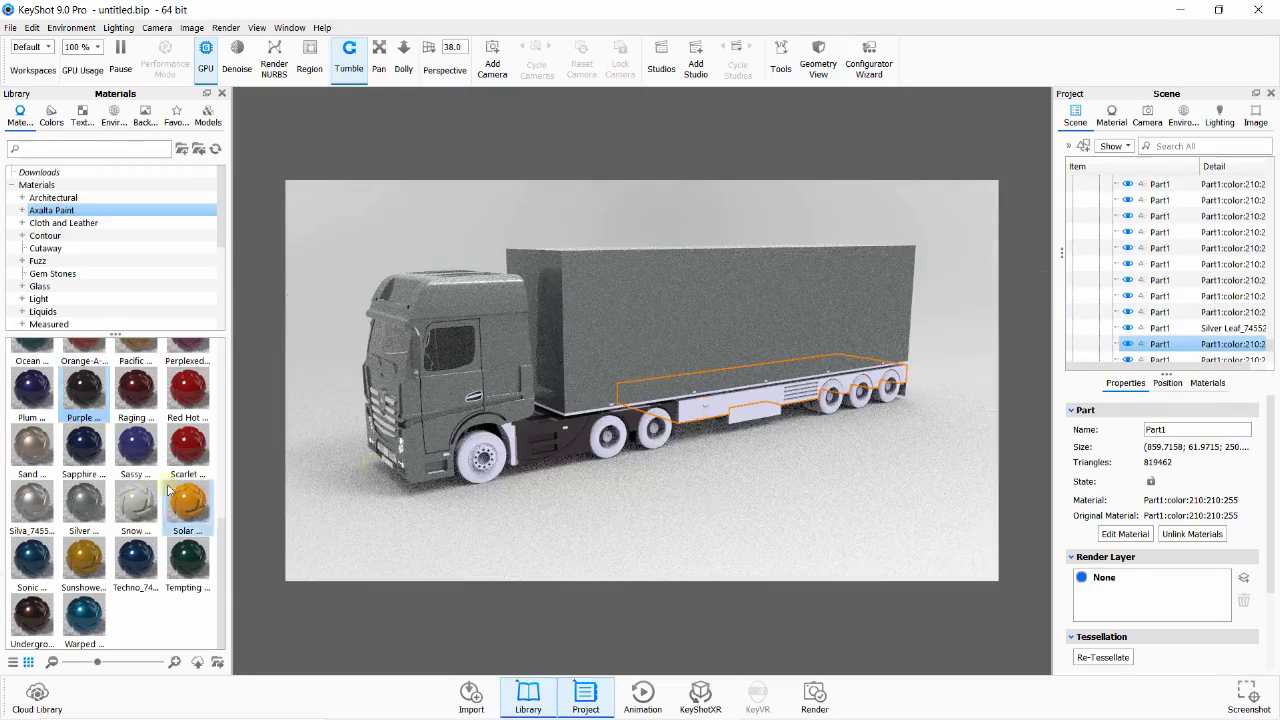
left_click_drag(237, 410, 1190, 344)
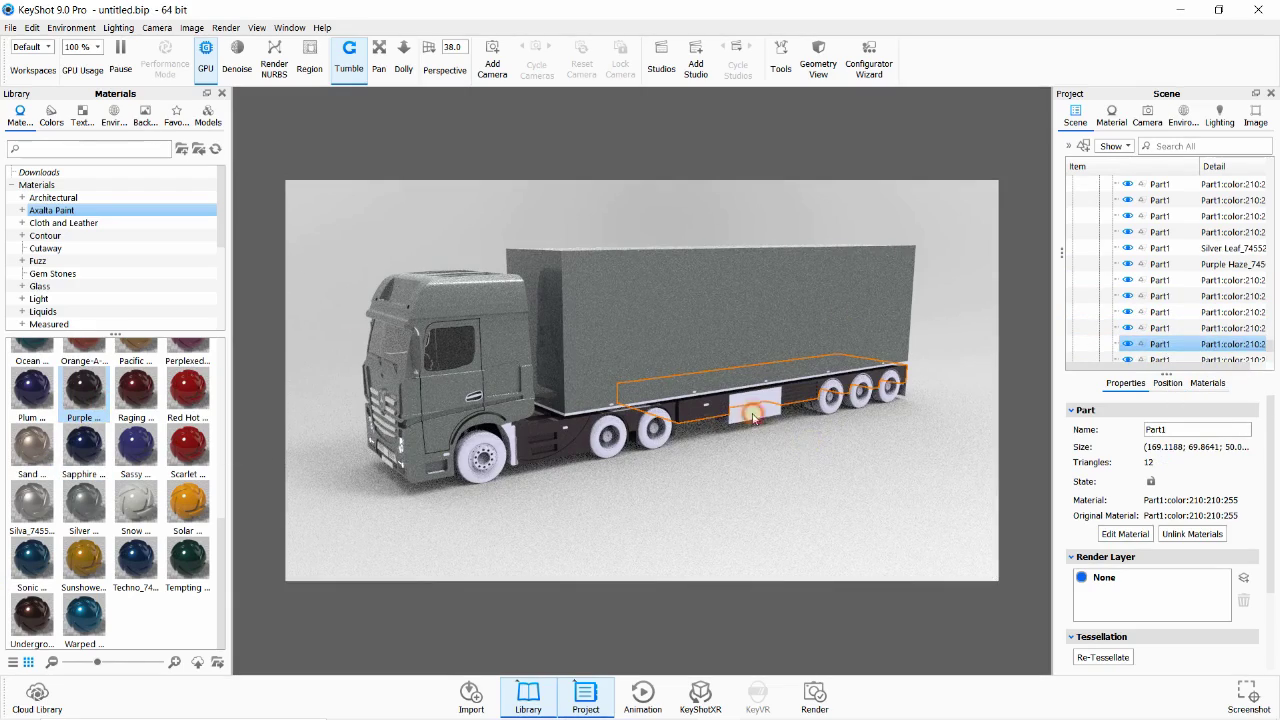
left_click_drag(775, 390, 1190, 344)
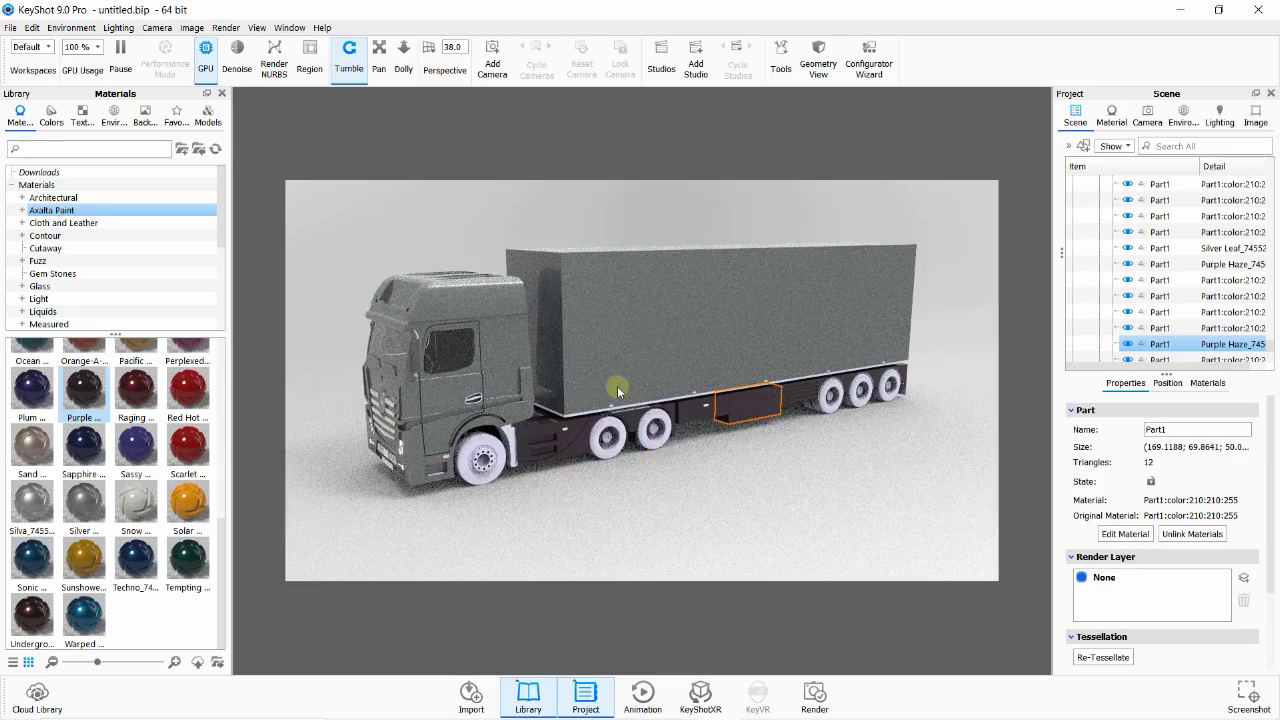
scroll(616, 384, "up", 5)
scroll(612, 456, "down", 1)
left_click(612, 454)
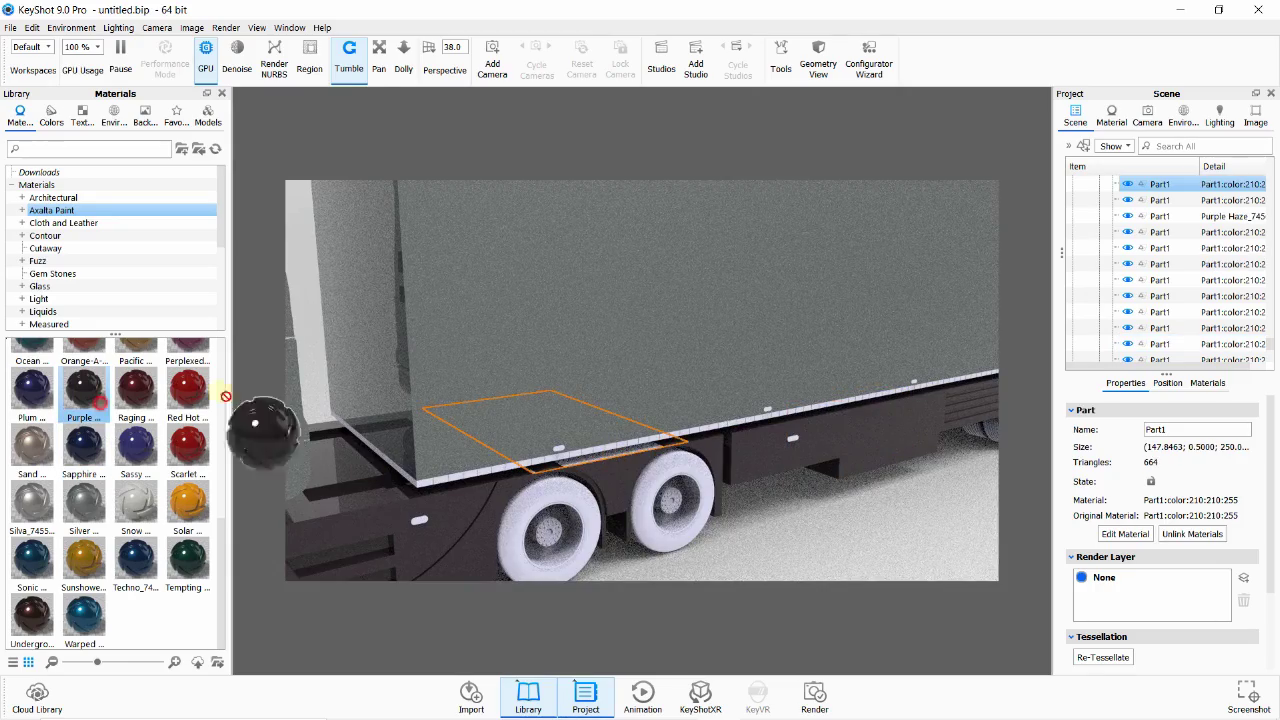
left_click_drag(226, 396, 1163, 190)
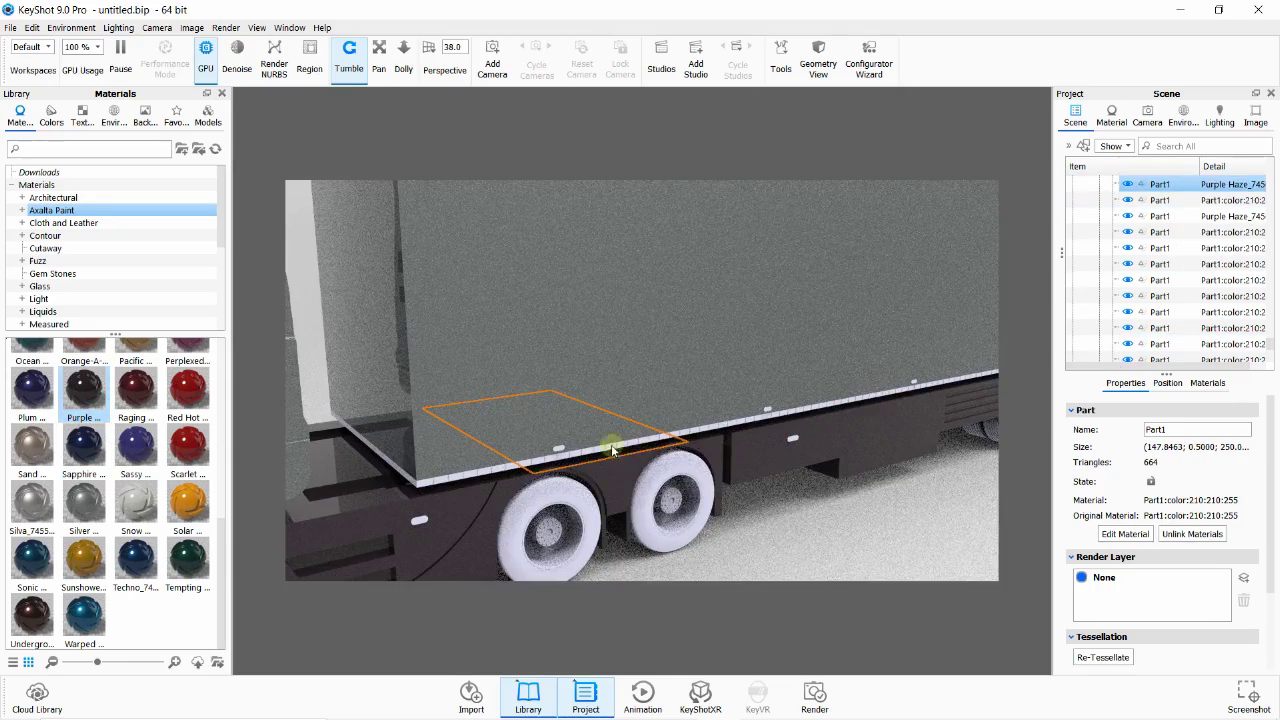
- Paint the front side-skirt panel by the cab with Purple Haze
mouse_move(612, 450)
left_mouse_down()
mouse_move(737, 486)
mouse_move(751, 429)
mouse_move(1040, 370)
mouse_move(497, 385)
left_mouse_up()
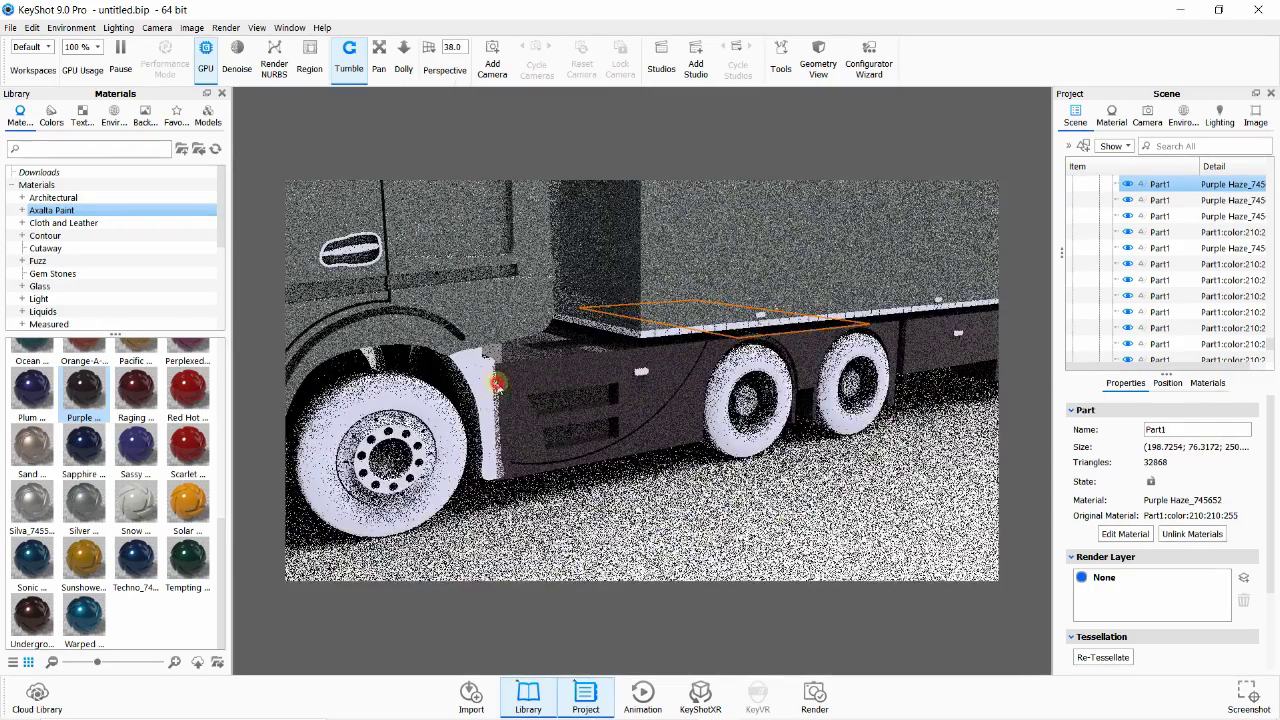
left_click(485, 384)
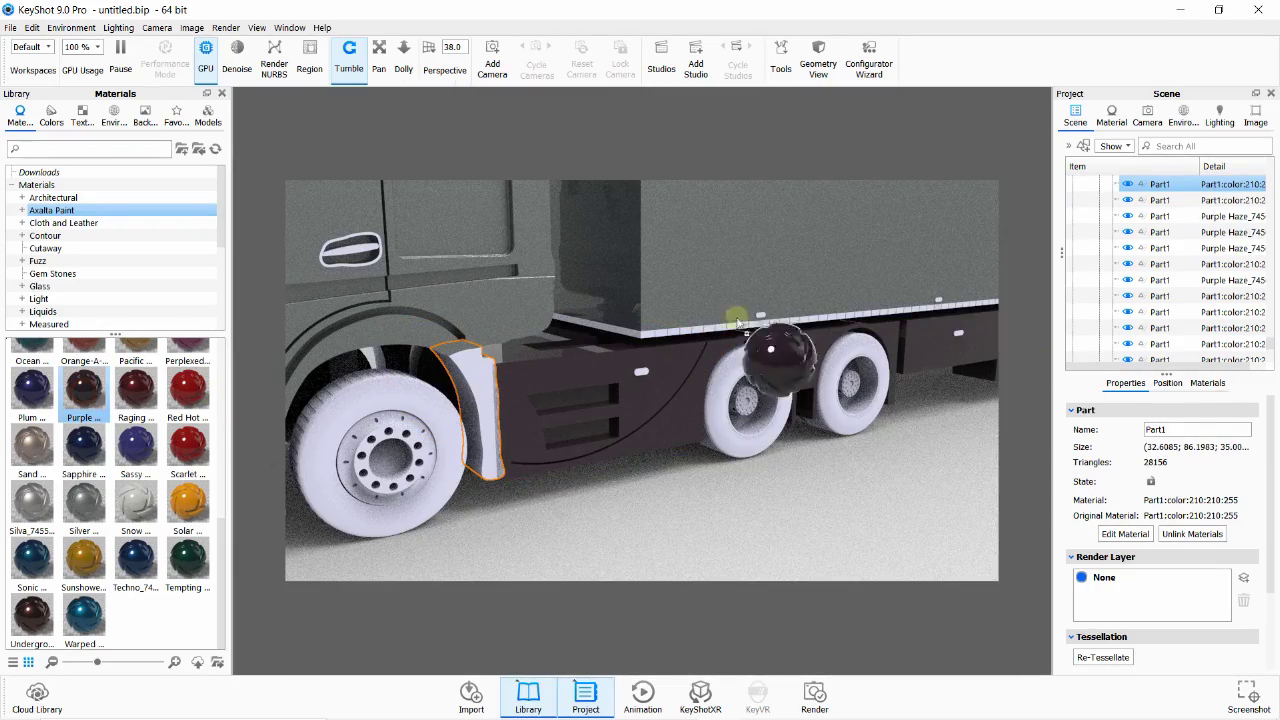
left_click_drag(737, 320, 1214, 143)
left_click(642, 372)
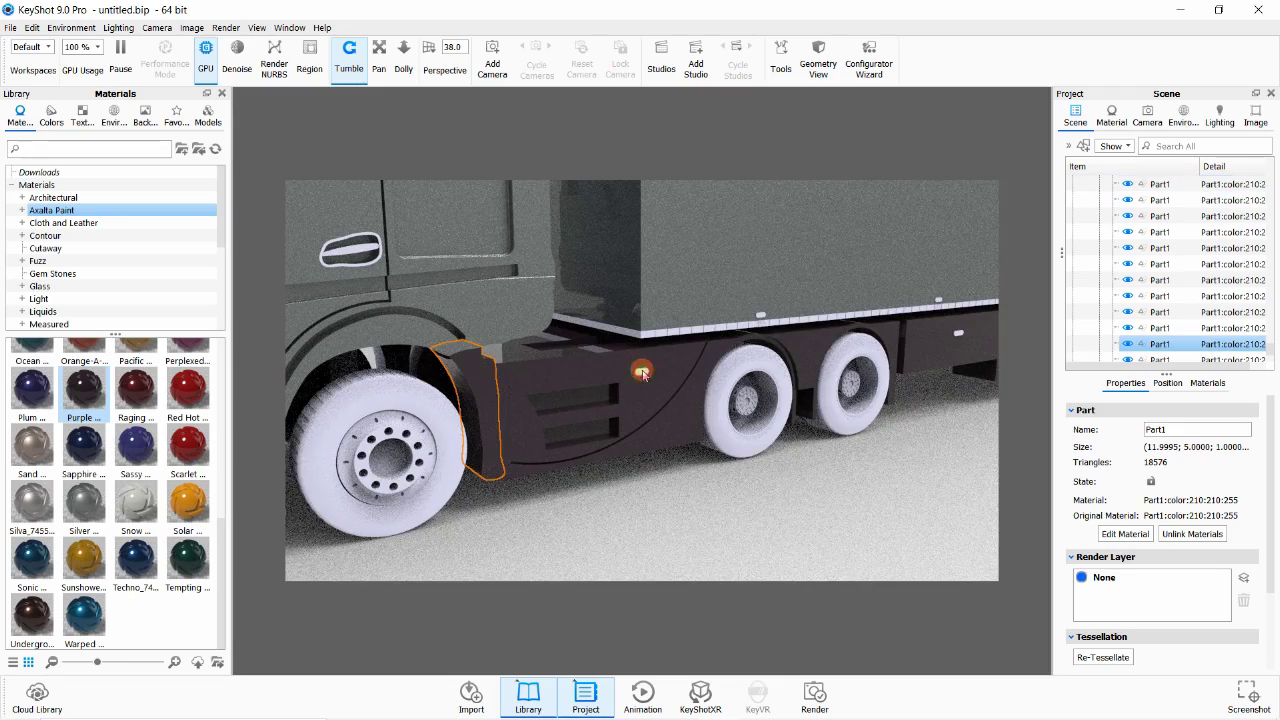
left_click(405, 385)
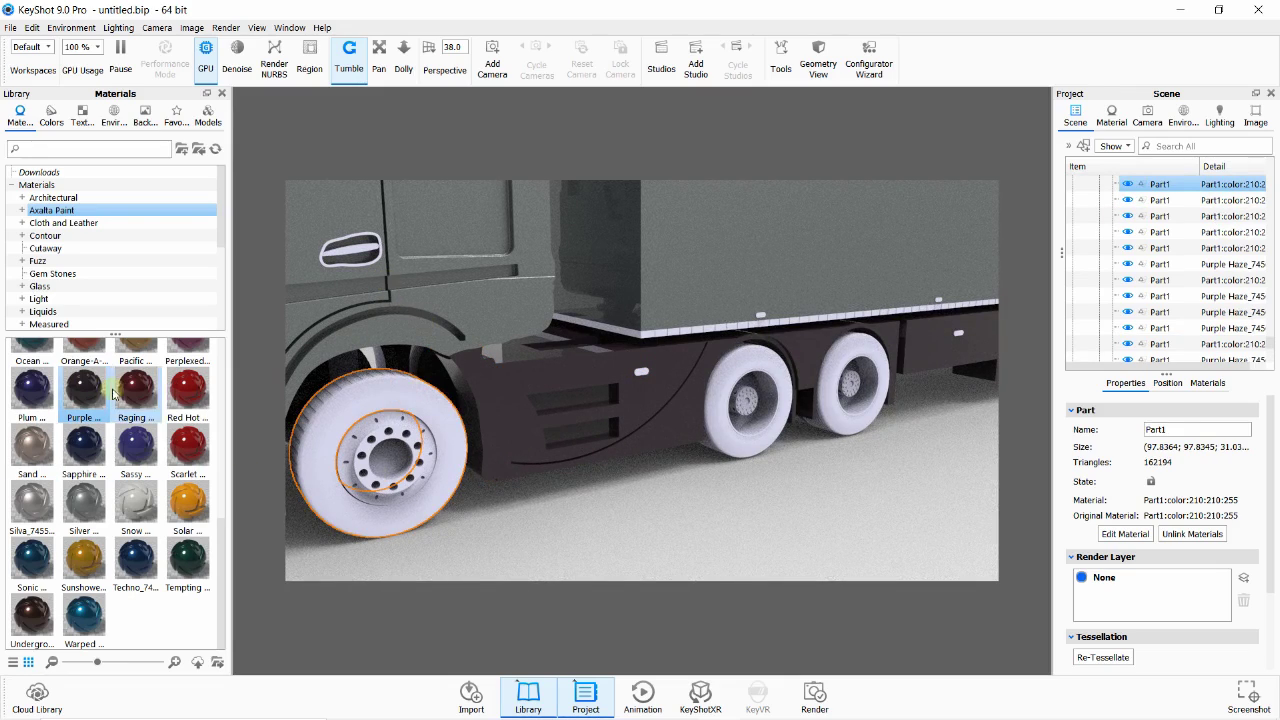
- Apply the black Rubber plastic material to the front tyre's Part1 row
scroll(68, 283, "down", 2)
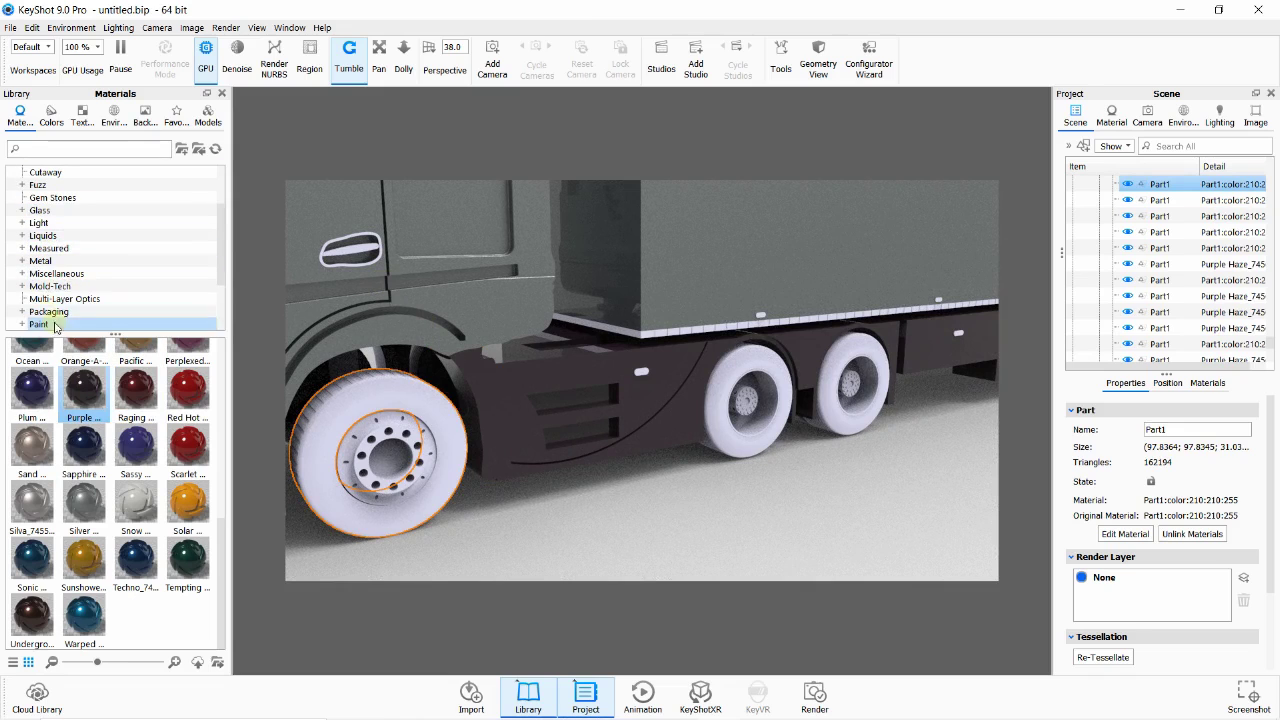
scroll(55, 325, "down", 1)
left_click(58, 298)
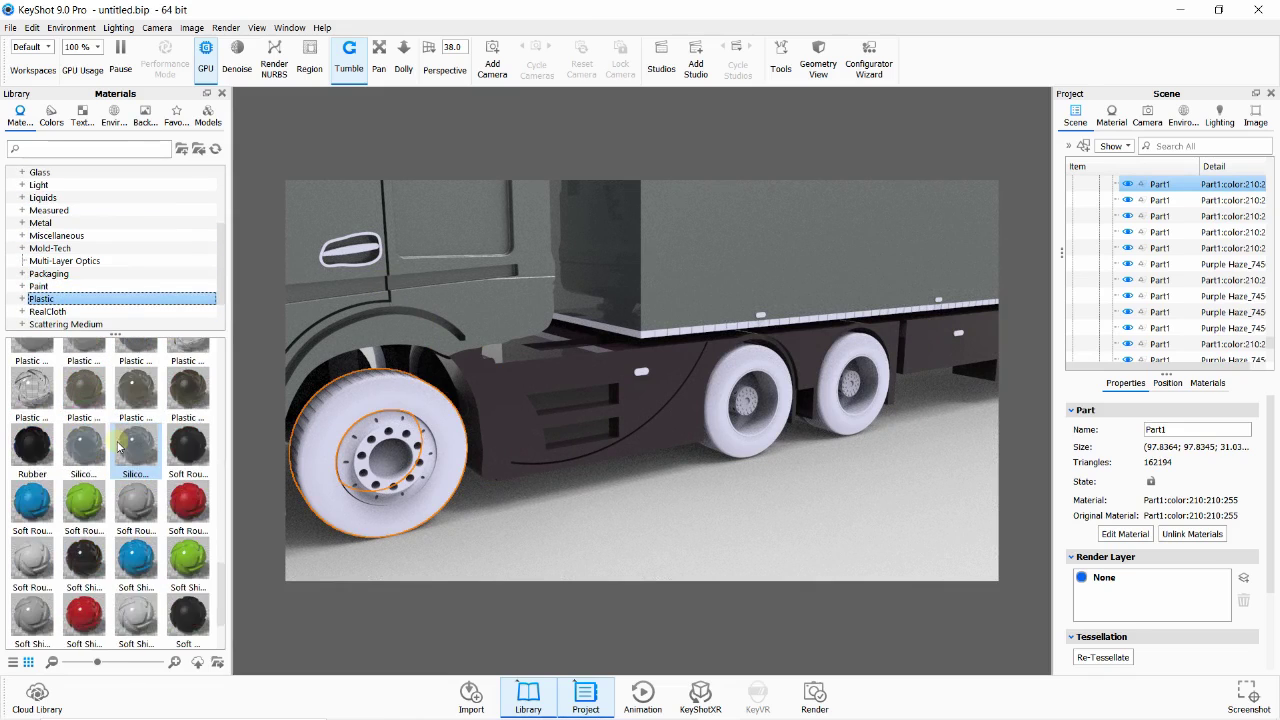
scroll(85, 418, "up", 1)
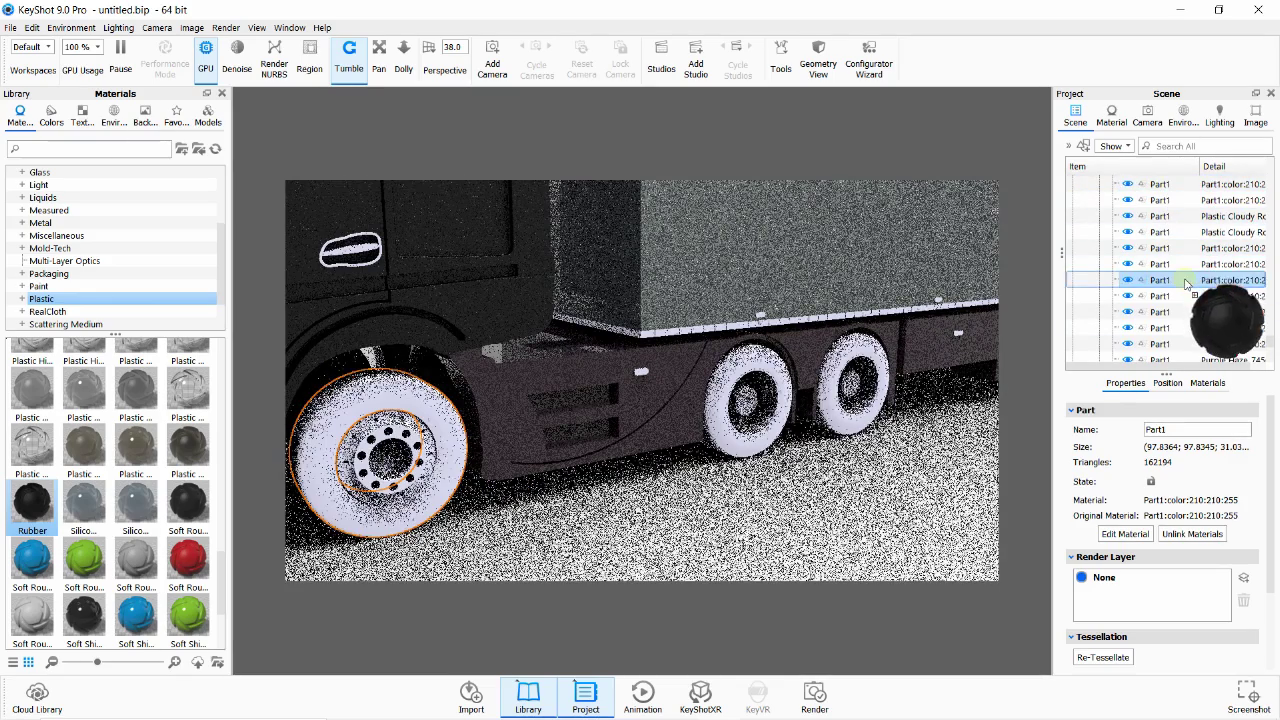
left_click_drag(1255, 340, 1220, 280)
left_click(377, 437)
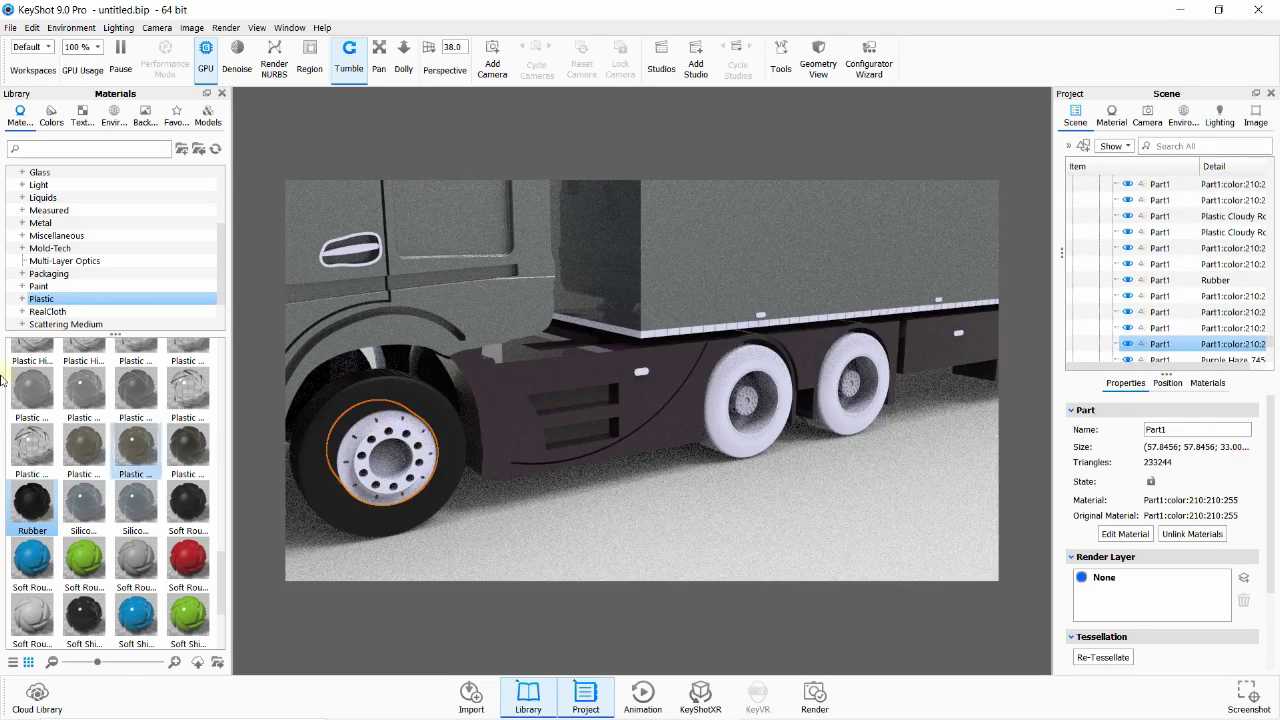
scroll(60, 250, "up", 2)
scroll(60, 240, "up", 1)
left_click(50, 210)
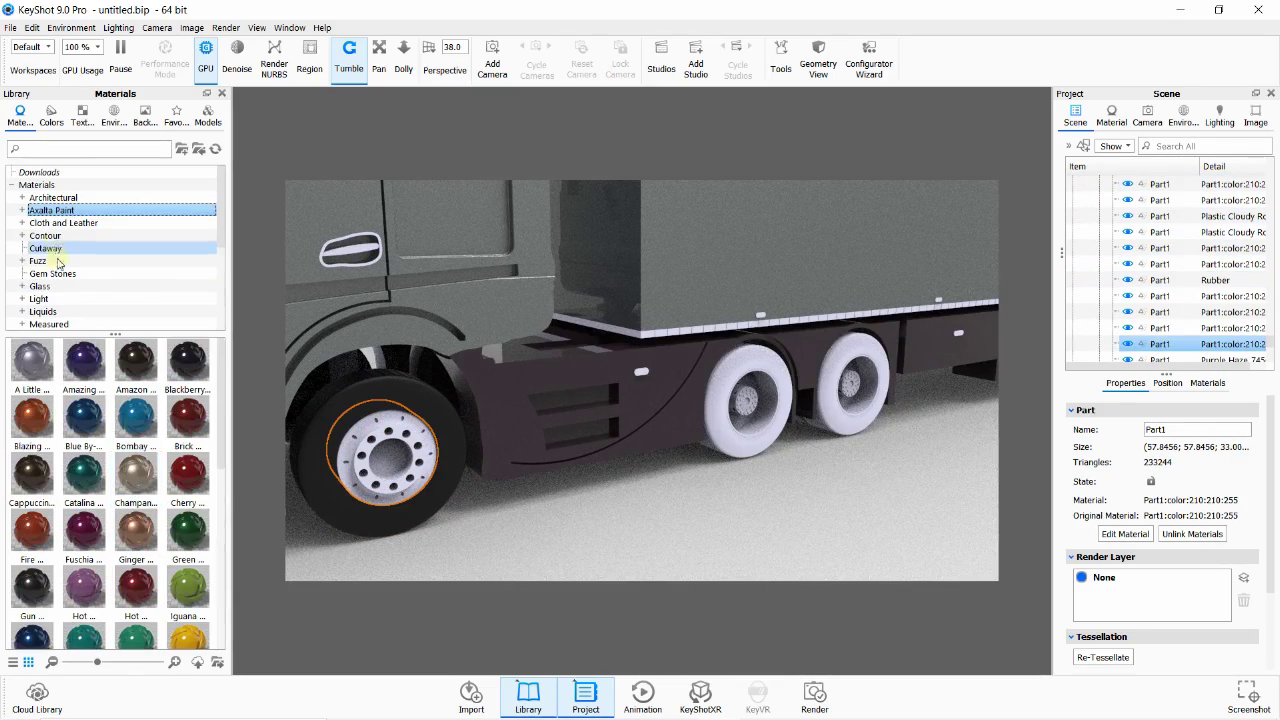
- Apply Iron Polished metal to the front, middle and rear truck wheel hubs
scroll(64, 324, "down", 1)
left_click(60, 299)
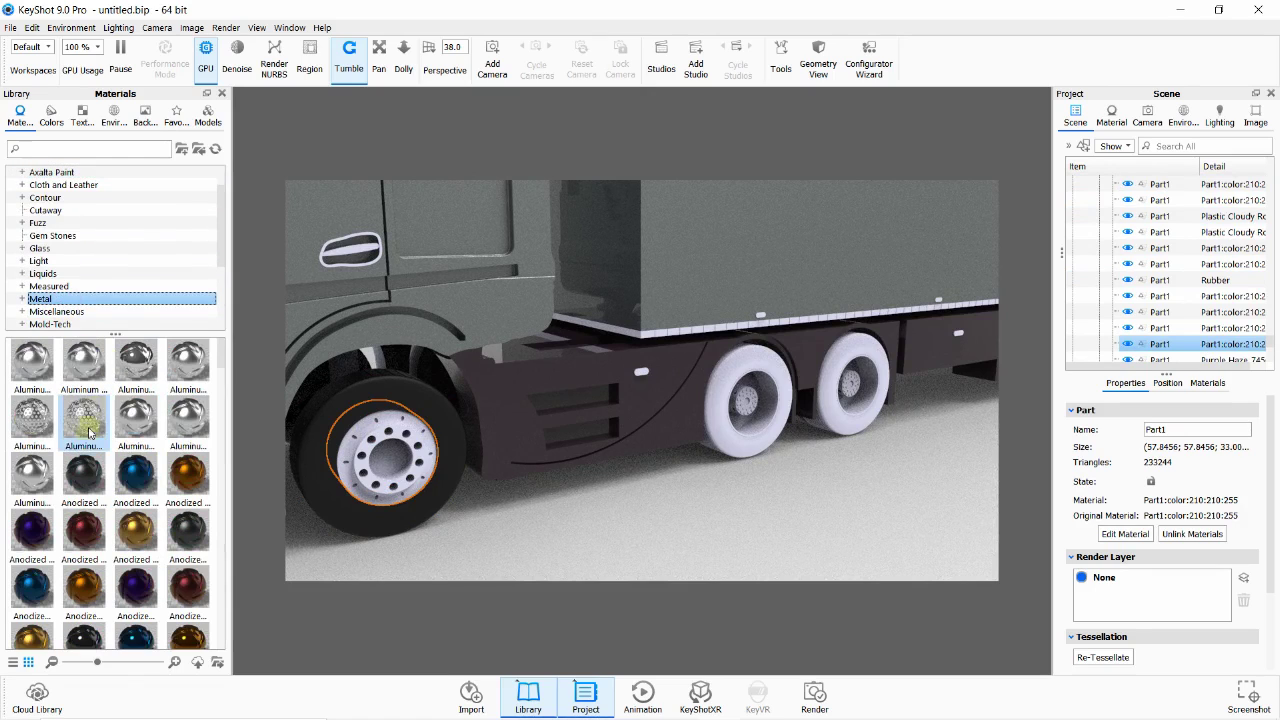
scroll(88, 435, "down", 3)
scroll(92, 445, "down", 3)
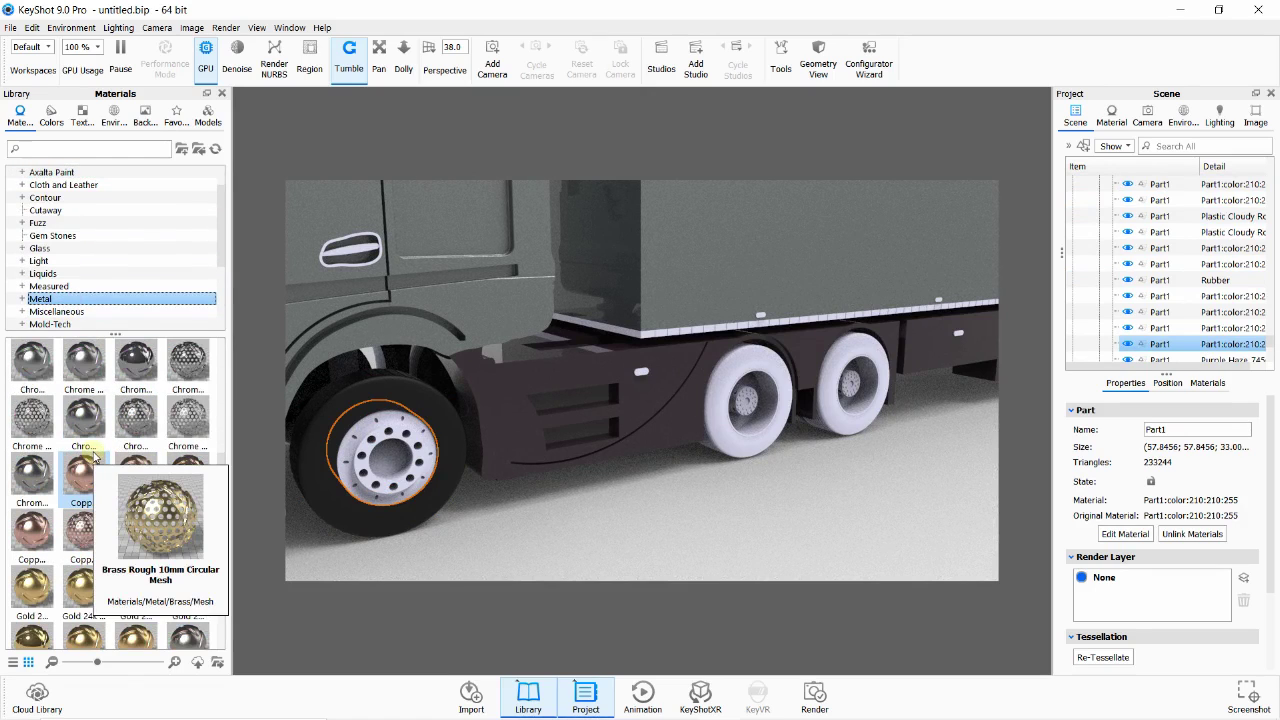
scroll(95, 457, "down", 5)
left_click_drag(84, 360, 1160, 344)
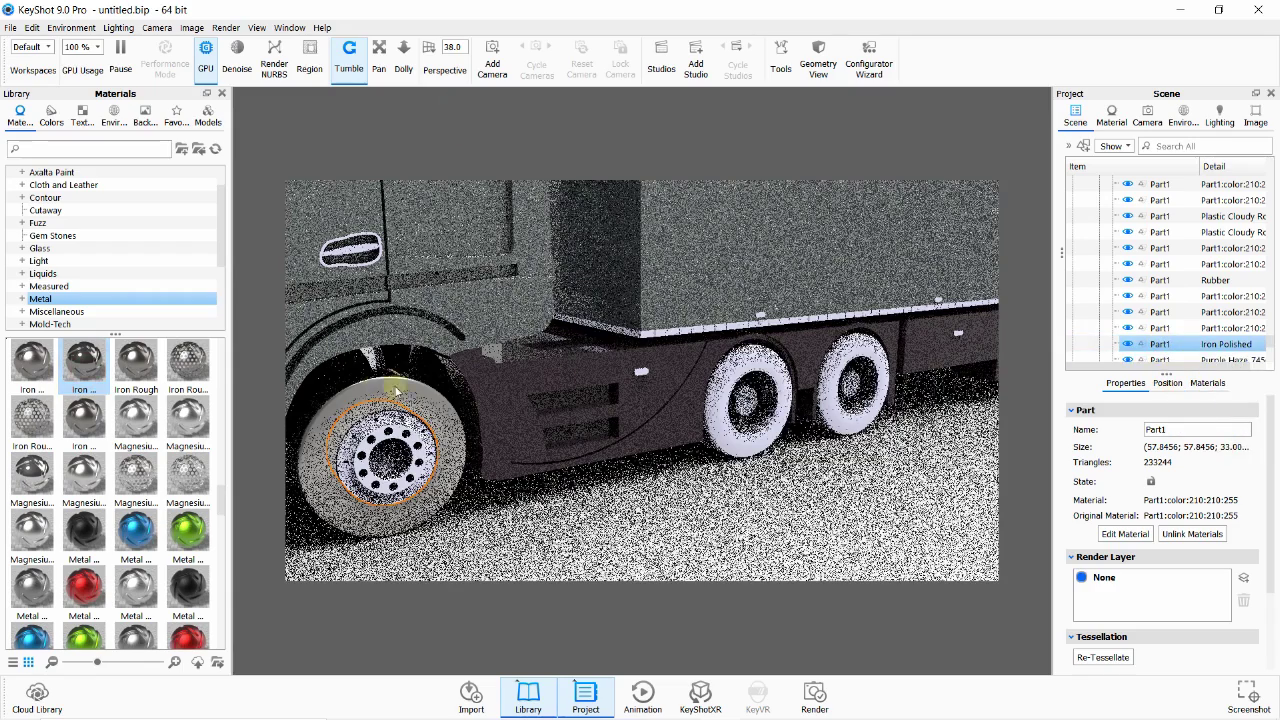
left_click(726, 407)
left_click_drag(95, 372, 1178, 208)
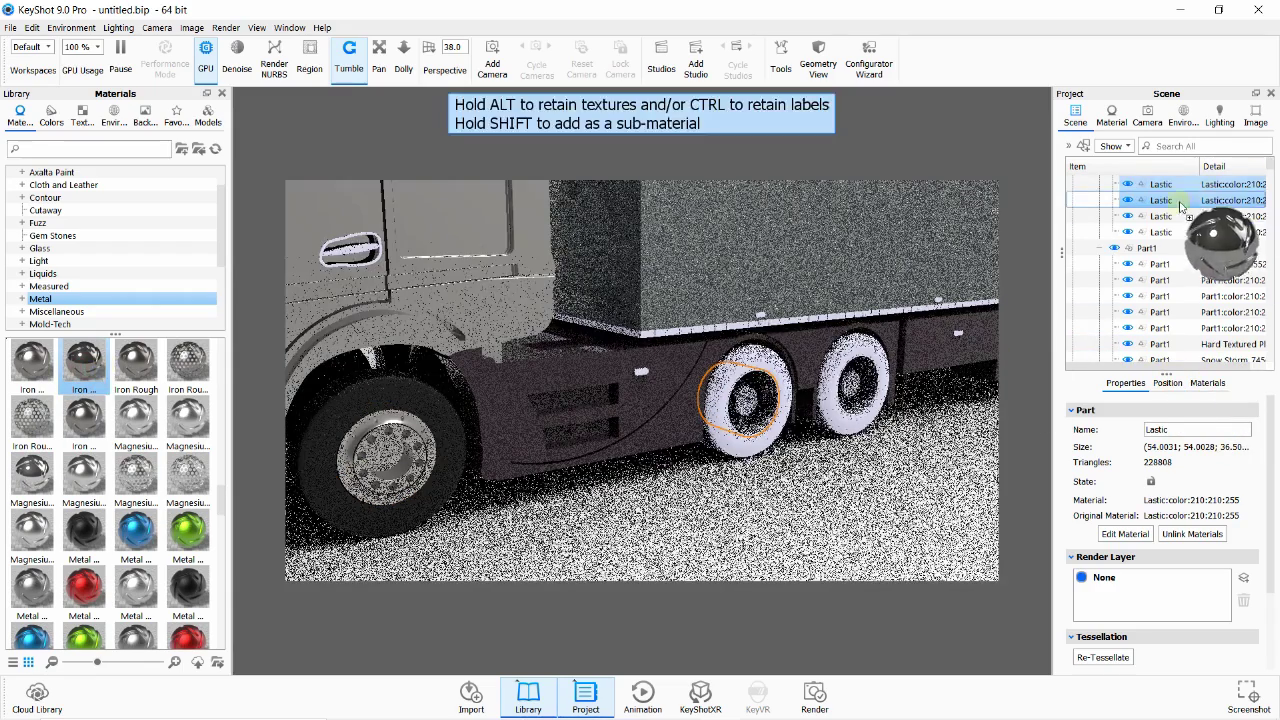
left_click(870, 383)
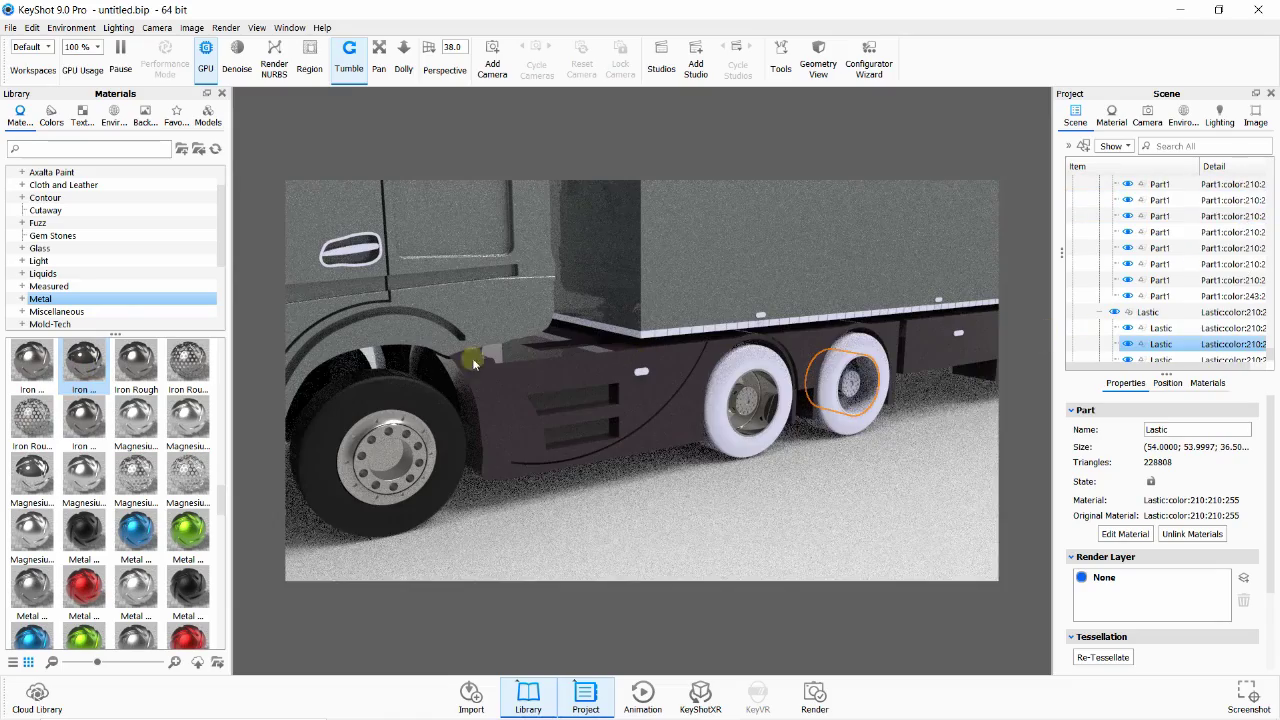
left_click_drag(97, 375, 1165, 344)
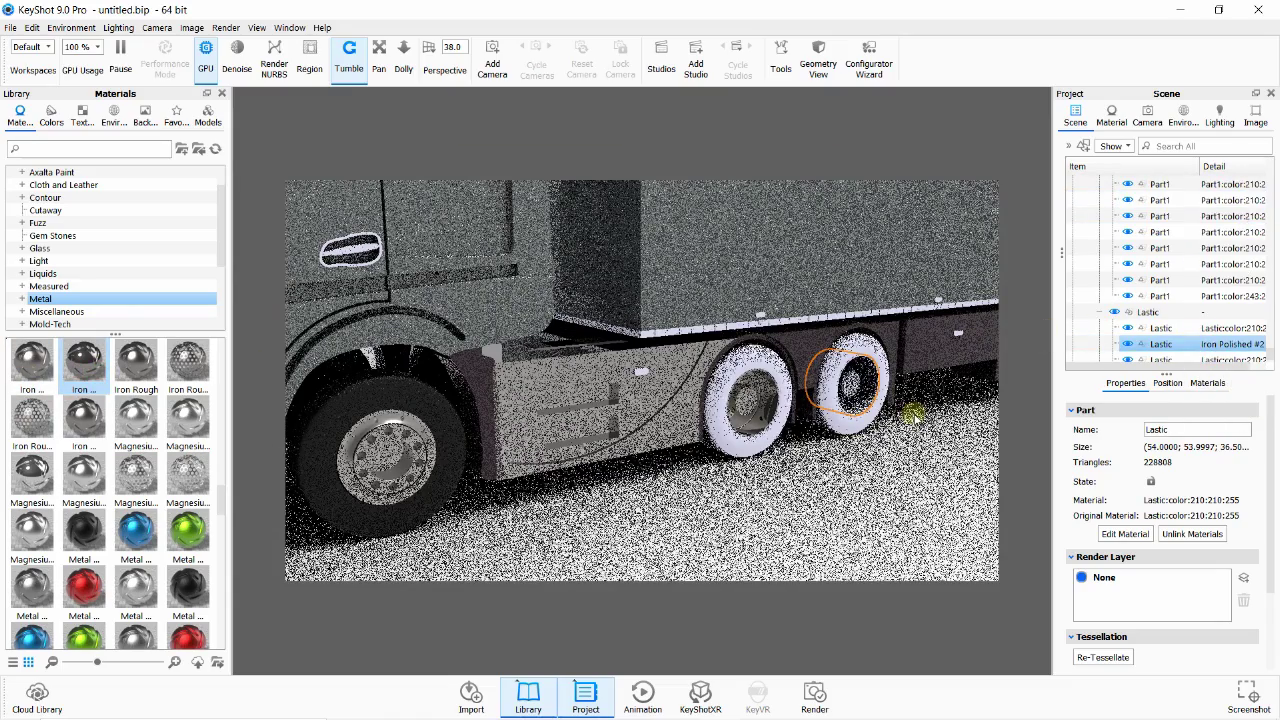
- Apply Iron Polished to the front, middle and third trailer wheel hubs
mouse_move(913, 413)
left_mouse_down()
mouse_move(876, 345)
mouse_move(595, 410)
left_mouse_up()
left_click(595, 410)
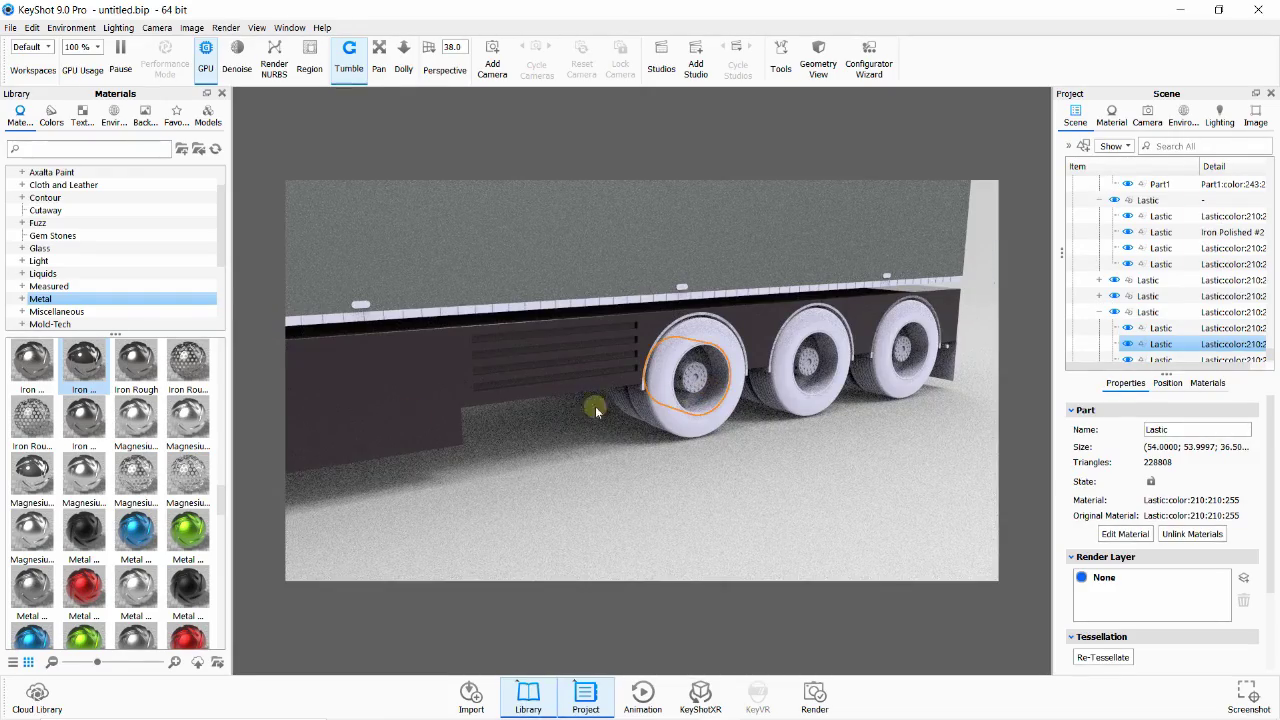
left_click_drag(80, 384, 1165, 345)
left_click_drag(813, 380, 815, 383)
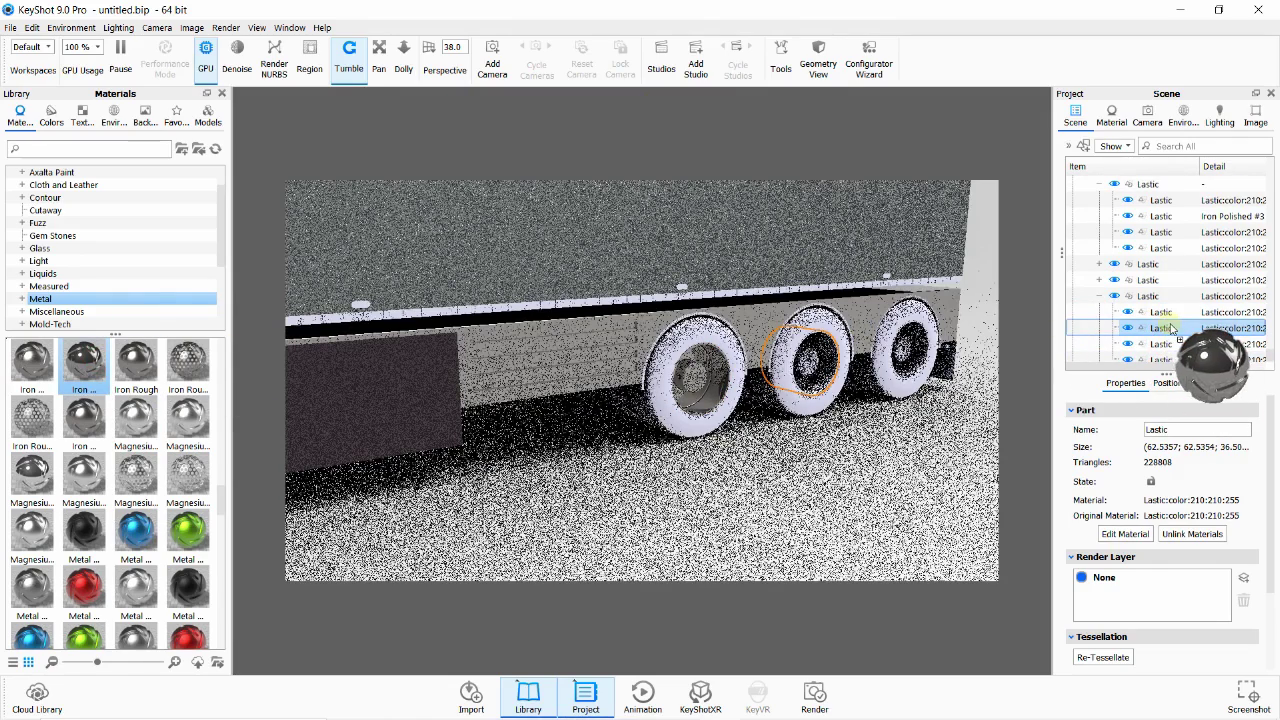
left_click_drag(84, 365, 1160, 328)
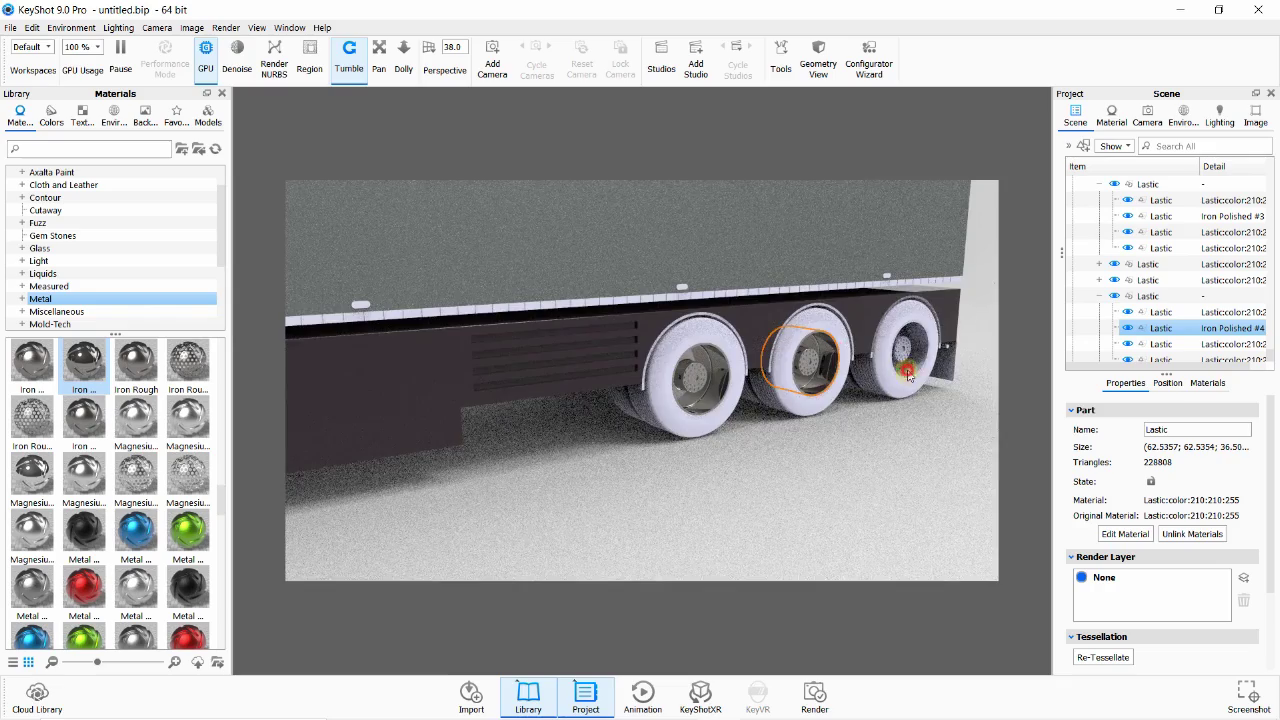
left_click(907, 367)
left_click_drag(84, 370, 1100, 314)
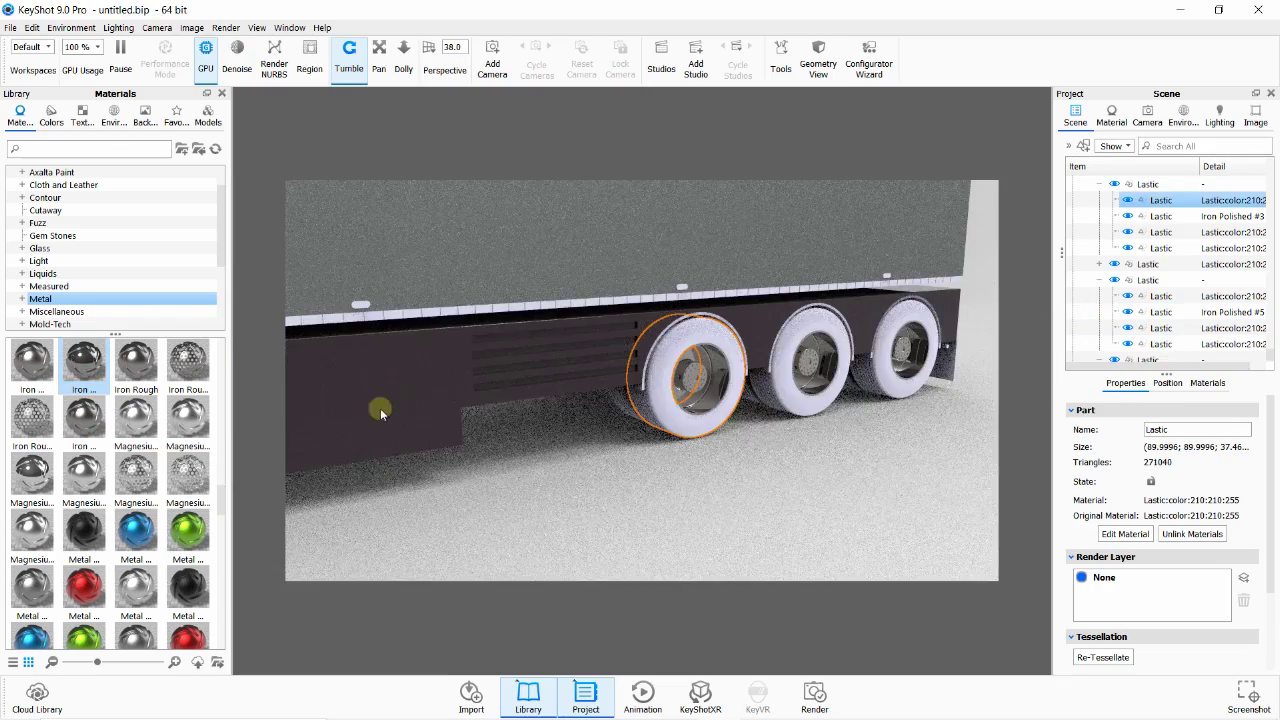
scroll(47, 257, "down", 2)
left_click(41, 298)
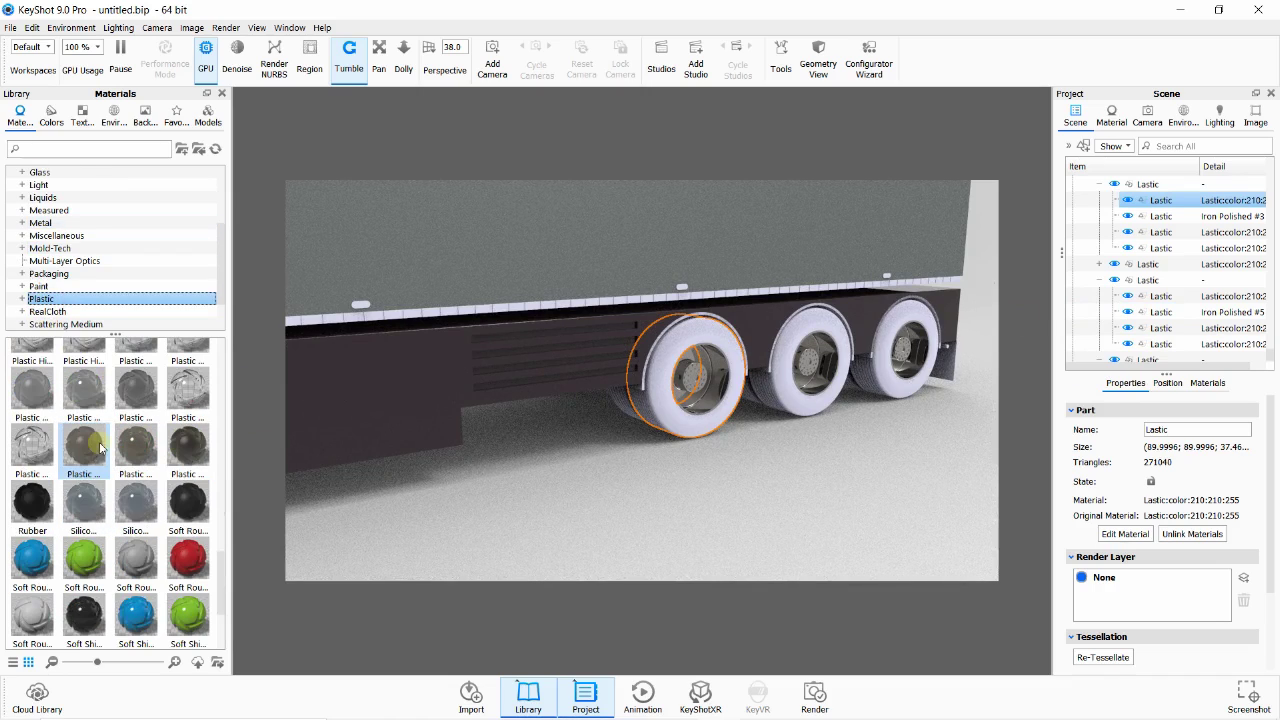
- Make the first and middle trailer tyres black Rubber
mouse_move(31, 500)
left_mouse_down()
mouse_move(697, 415)
mouse_move(1200, 200)
left_mouse_up()
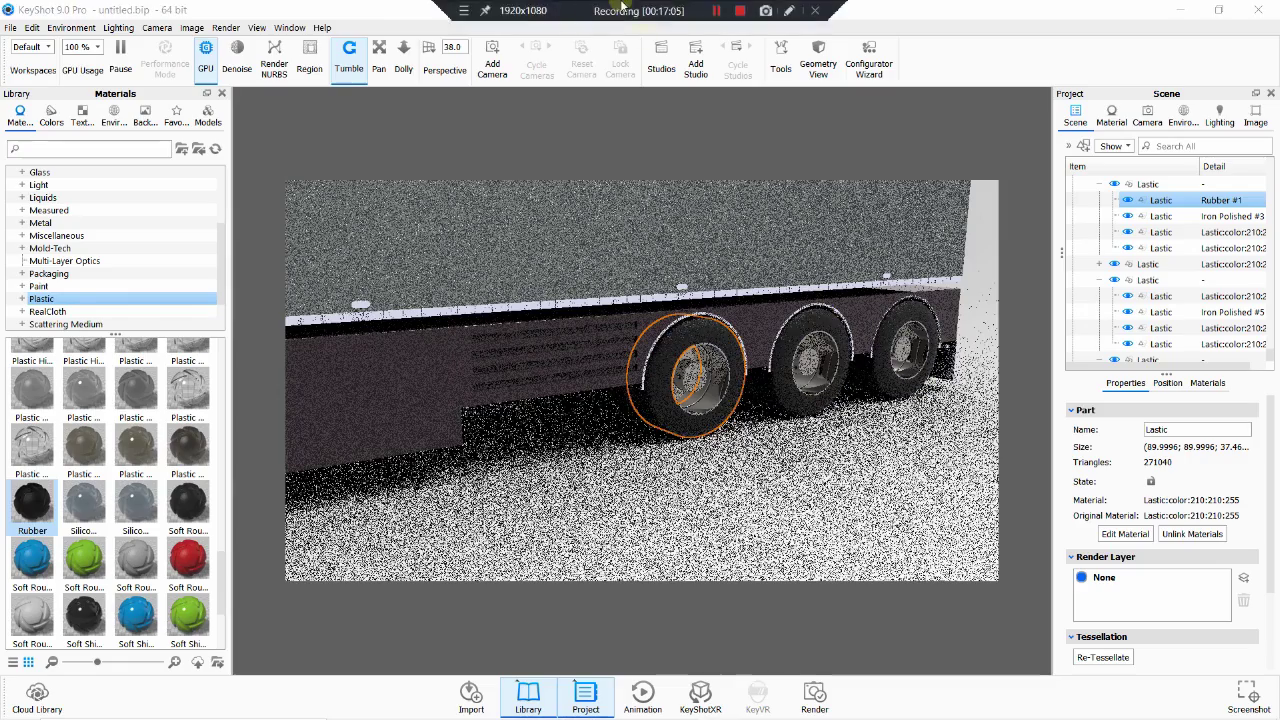
left_click(775, 450)
left_click(779, 344)
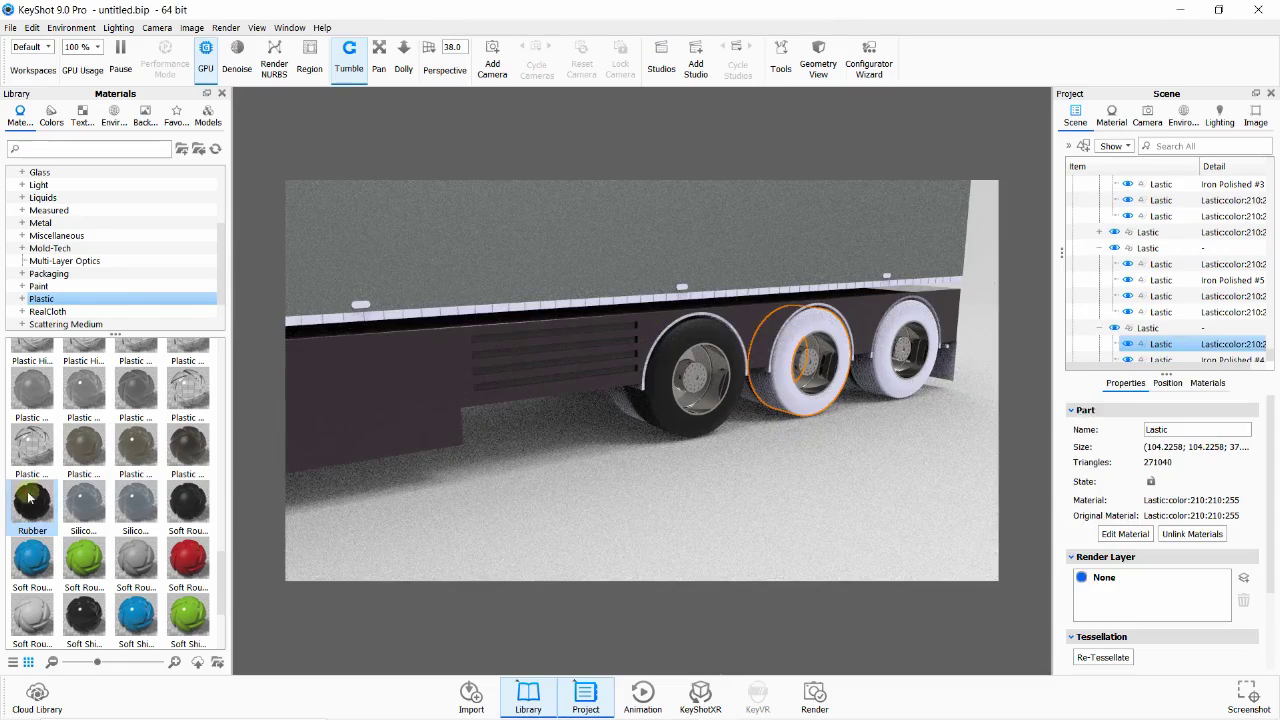
left_click_drag(30, 497, 1200, 344)
left_click(907, 316)
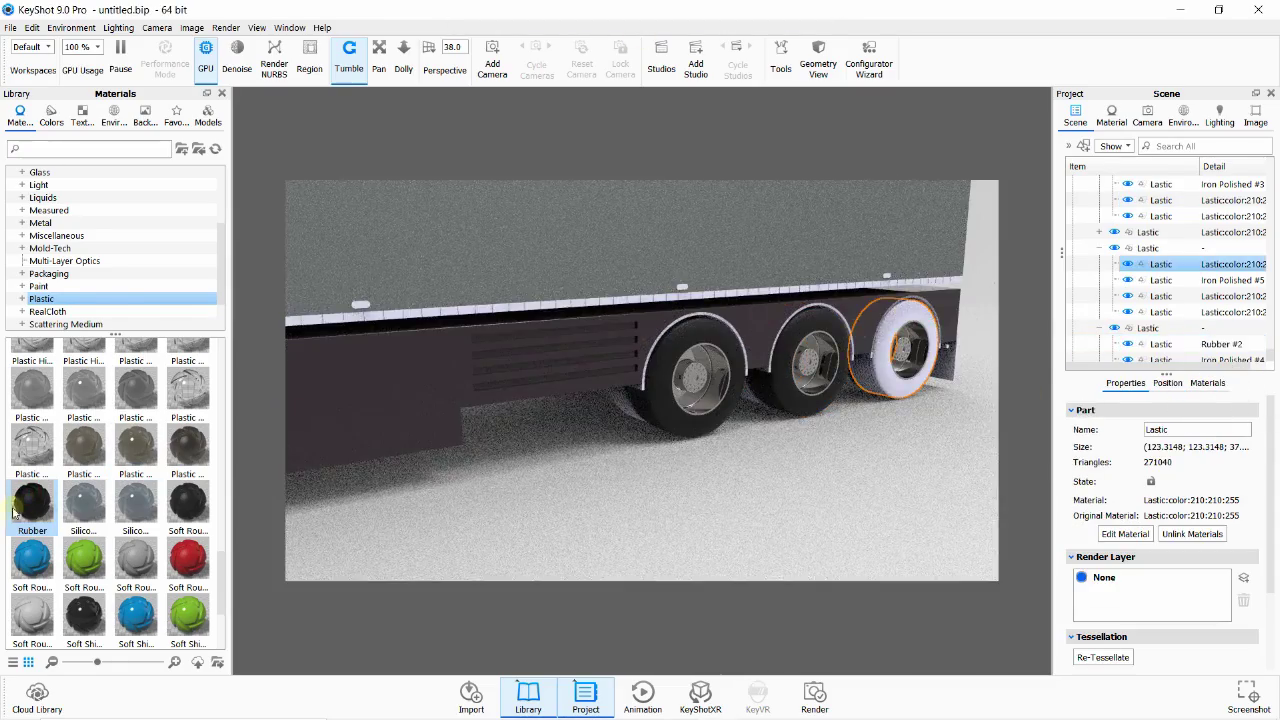
left_click(1197, 265)
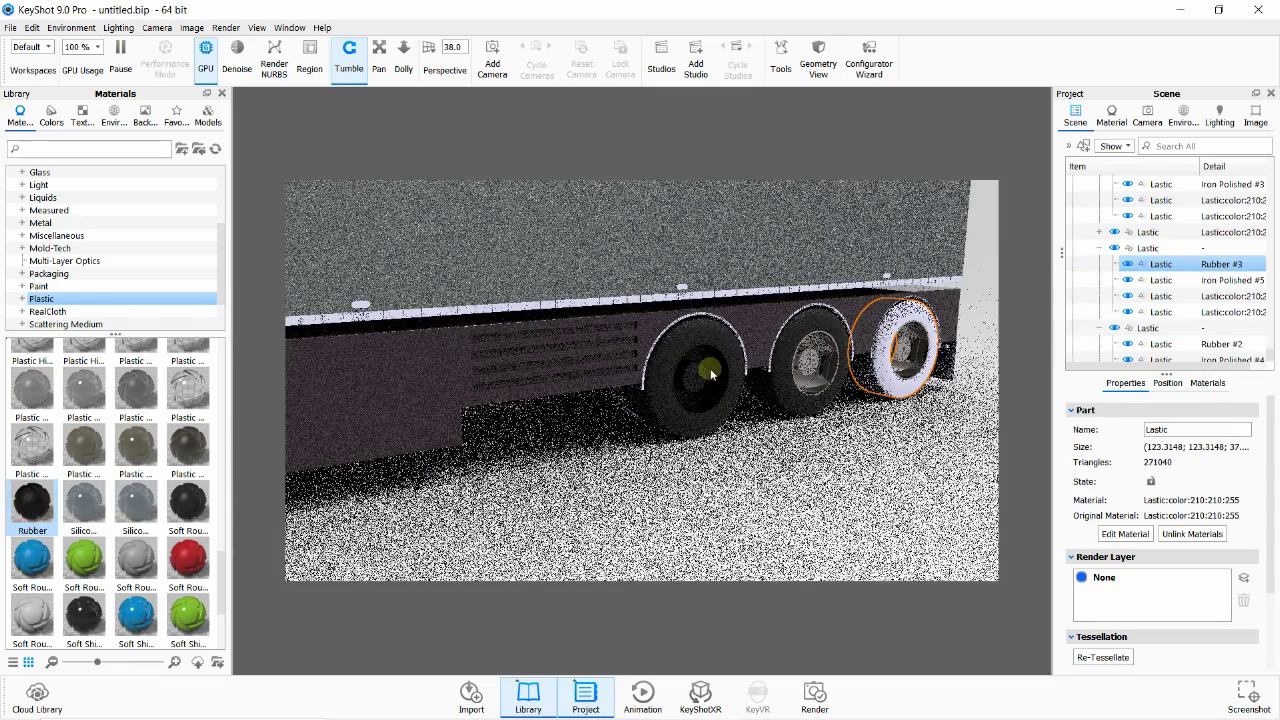
scroll(748, 343, "down", 10)
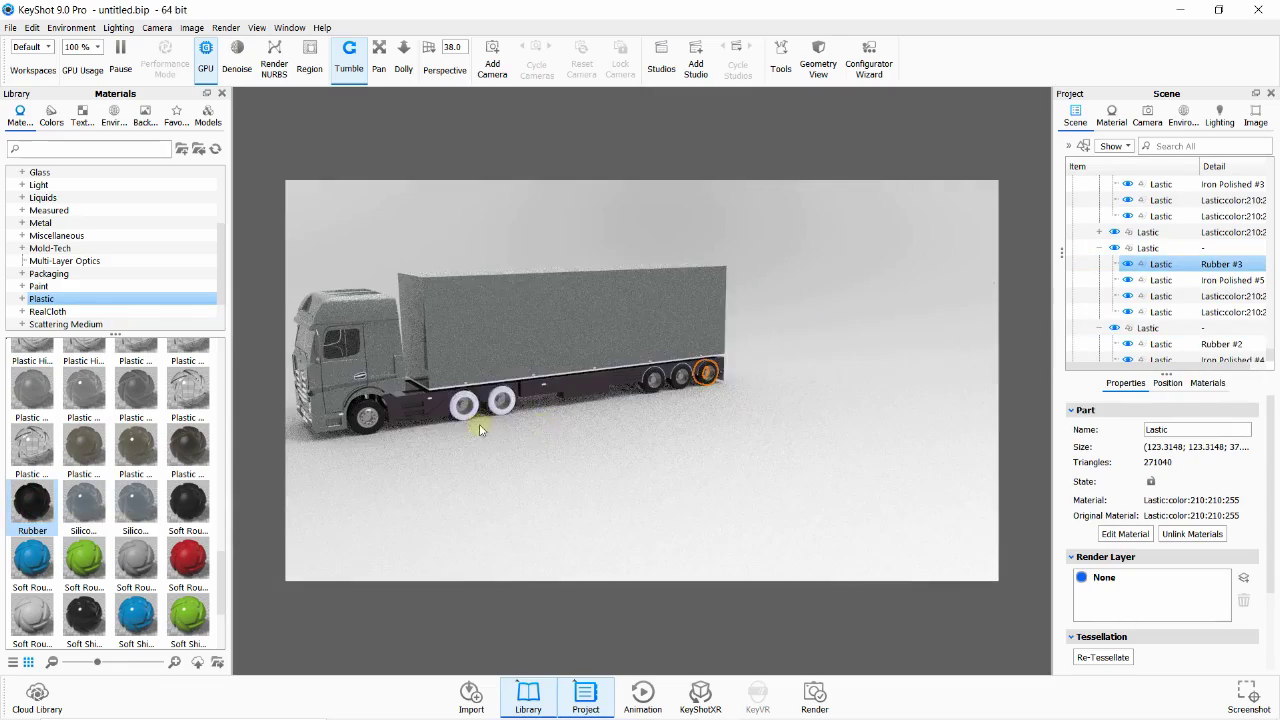
scroll(410, 415, "up", 5)
scroll(410, 415, "down", 3)
- Apply Rubber to the two front trailer tyres and the truck's front tyre
left_click(385, 430)
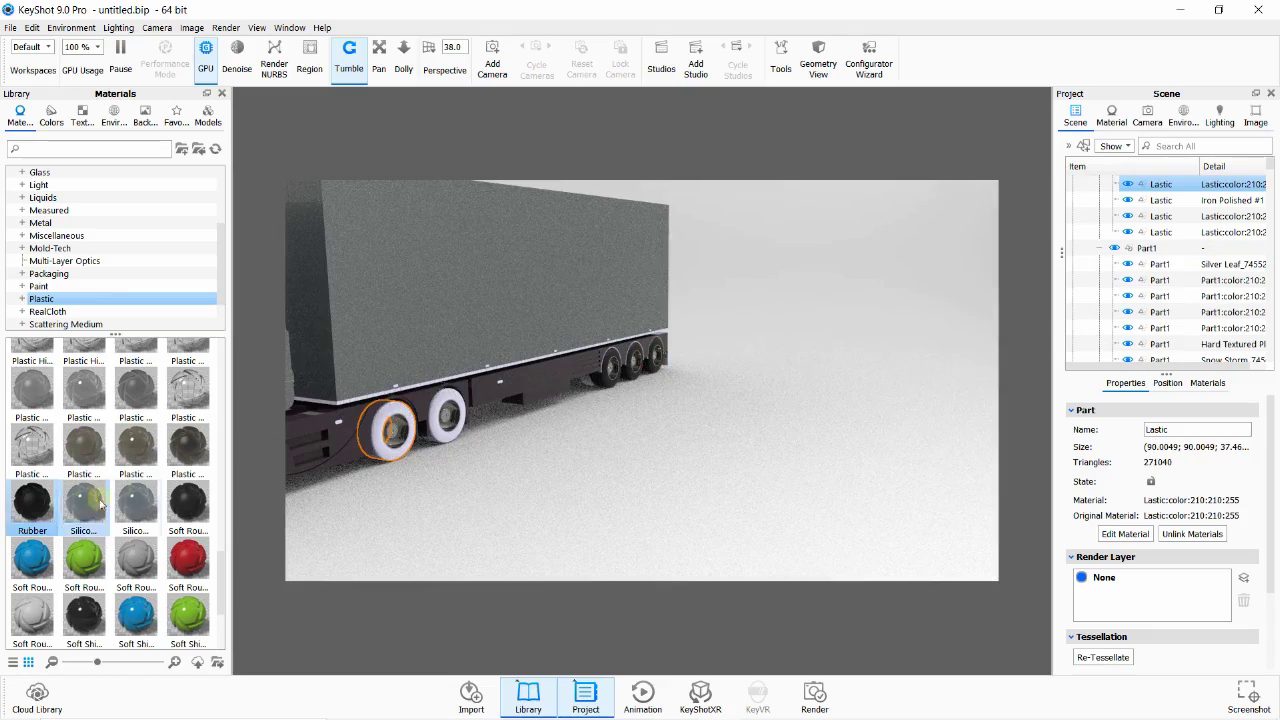
left_click_drag(1003, 327, 1180, 186)
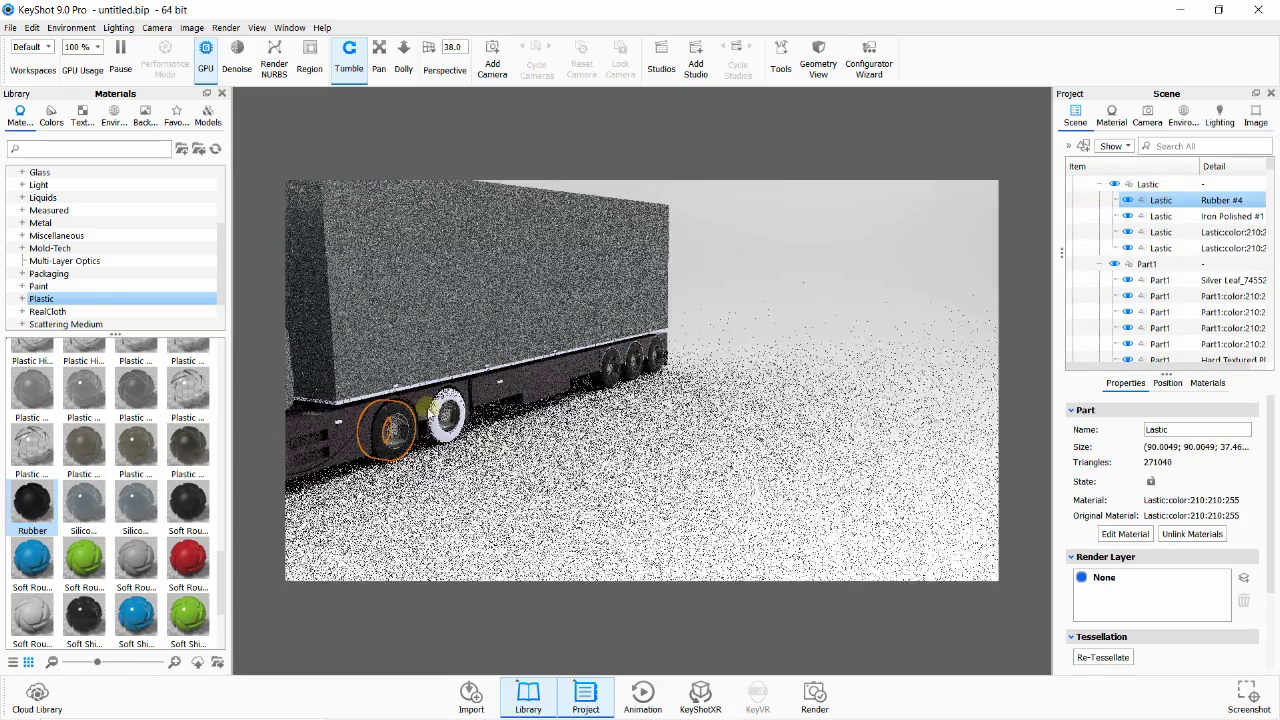
left_click_drag(369, 414, 1140, 344)
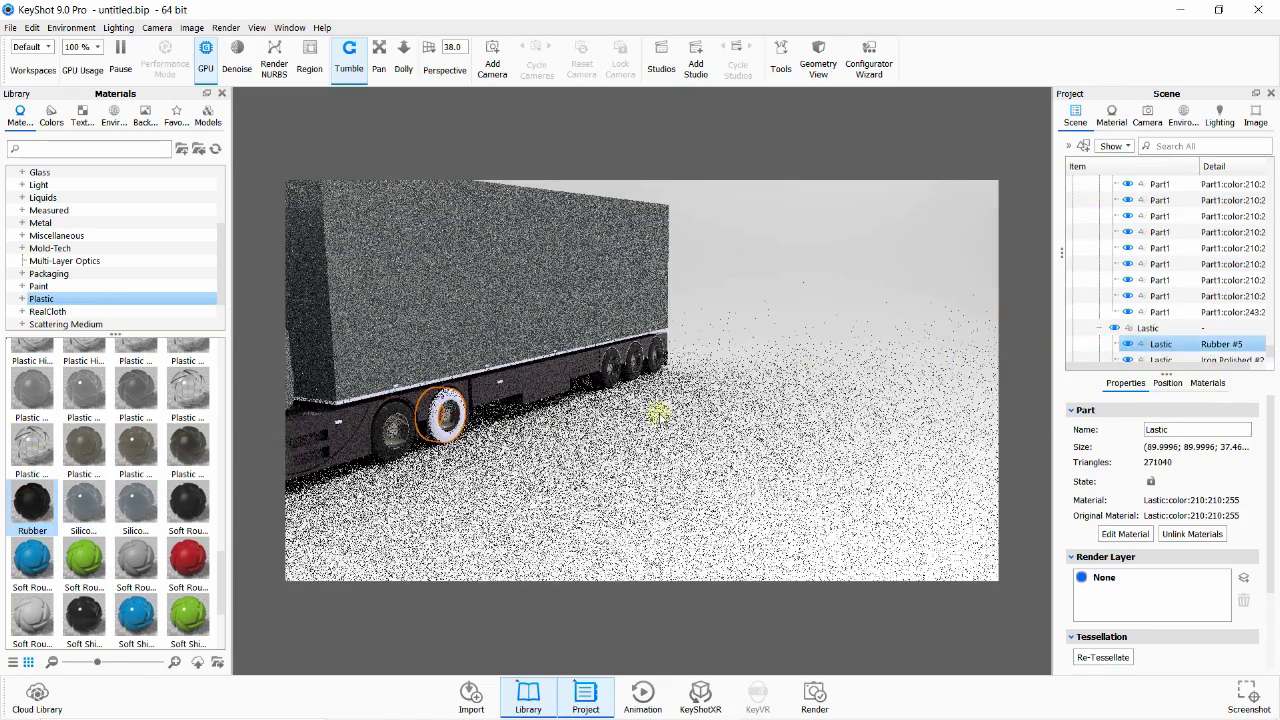
left_click_drag(518, 456, 608, 407)
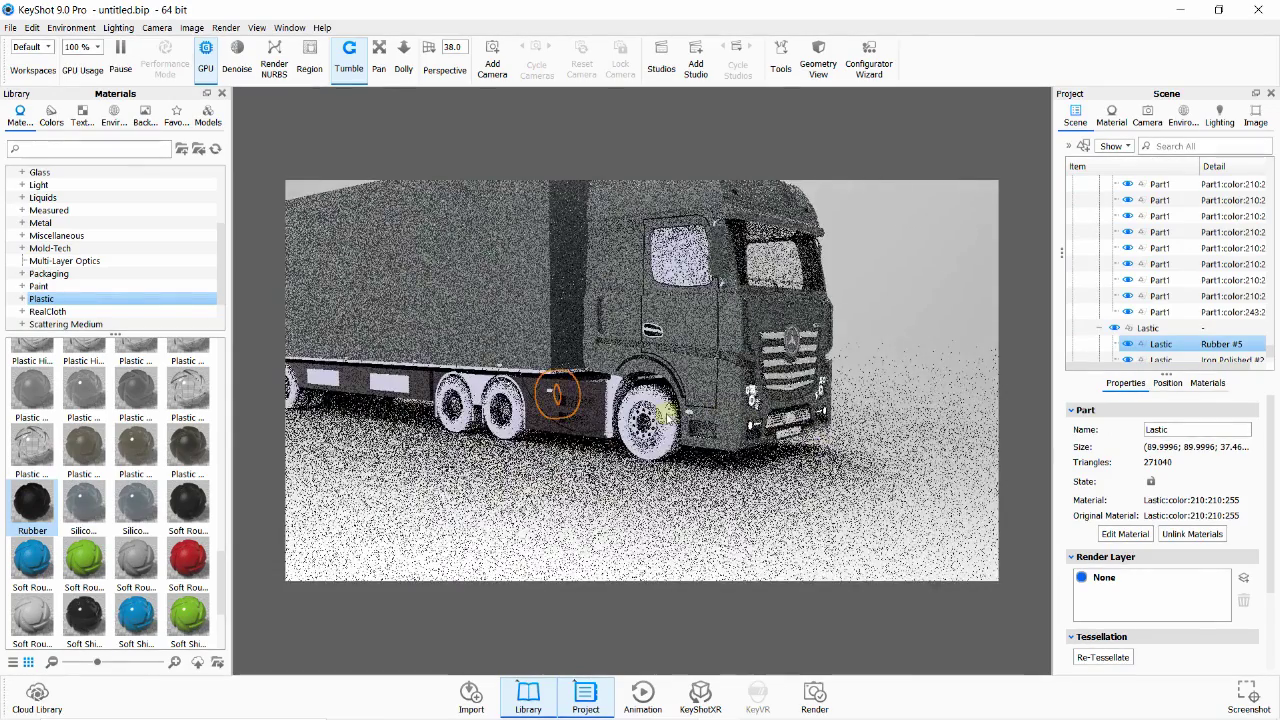
left_click(608, 407)
left_click_drag(33, 497, 1143, 290)
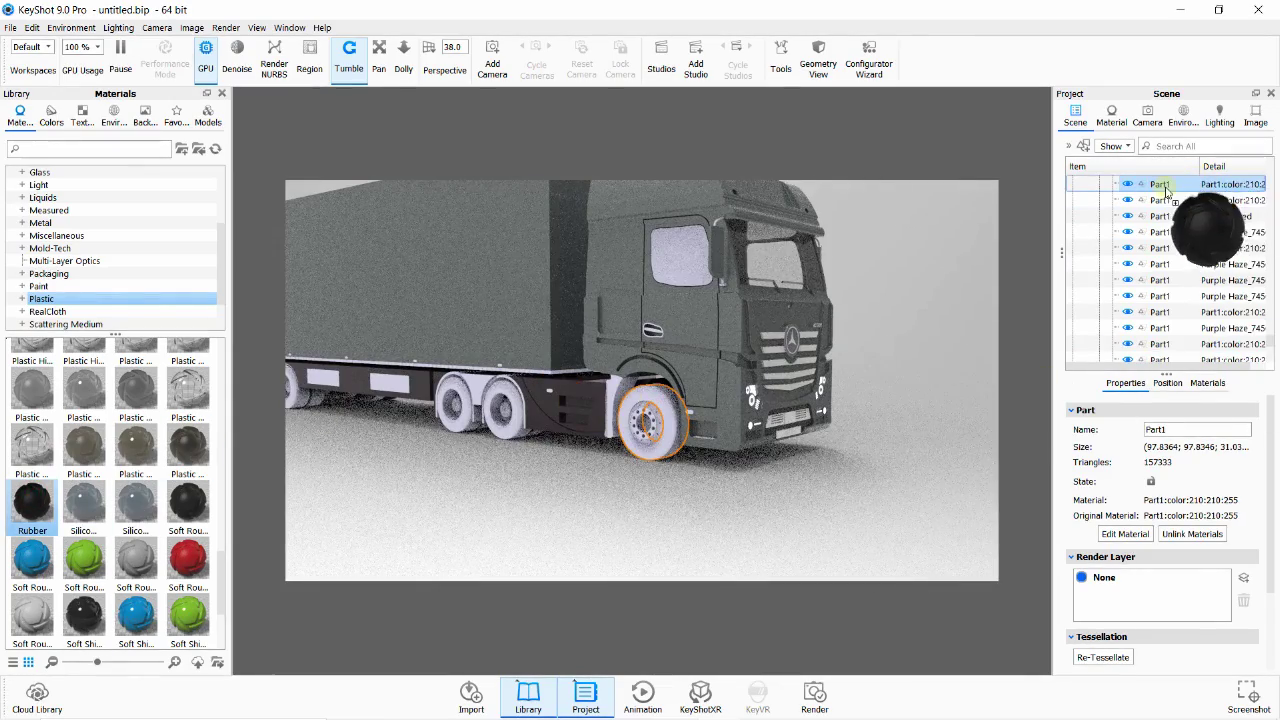
- Apply Rubber to the middle, rear and next truck tyres
left_click(499, 432)
left_click_drag(27, 506, 1180, 344)
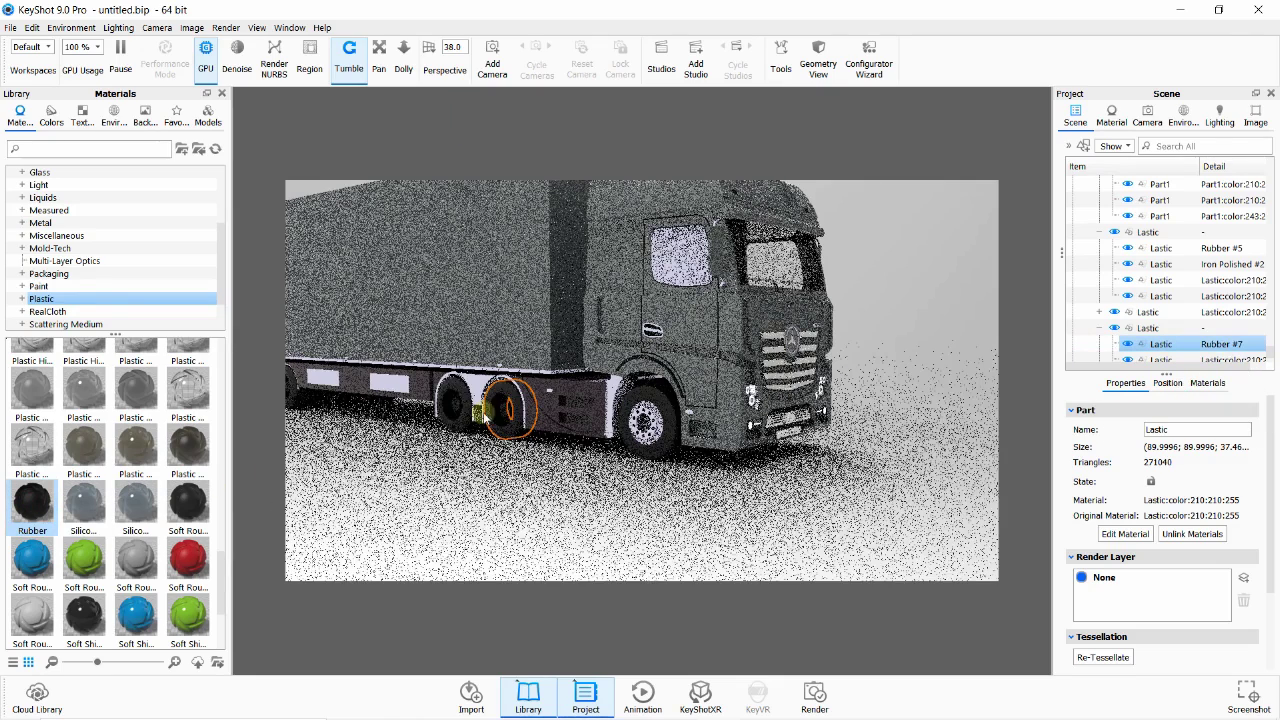
left_click(458, 412)
left_click_drag(33, 506, 1180, 330)
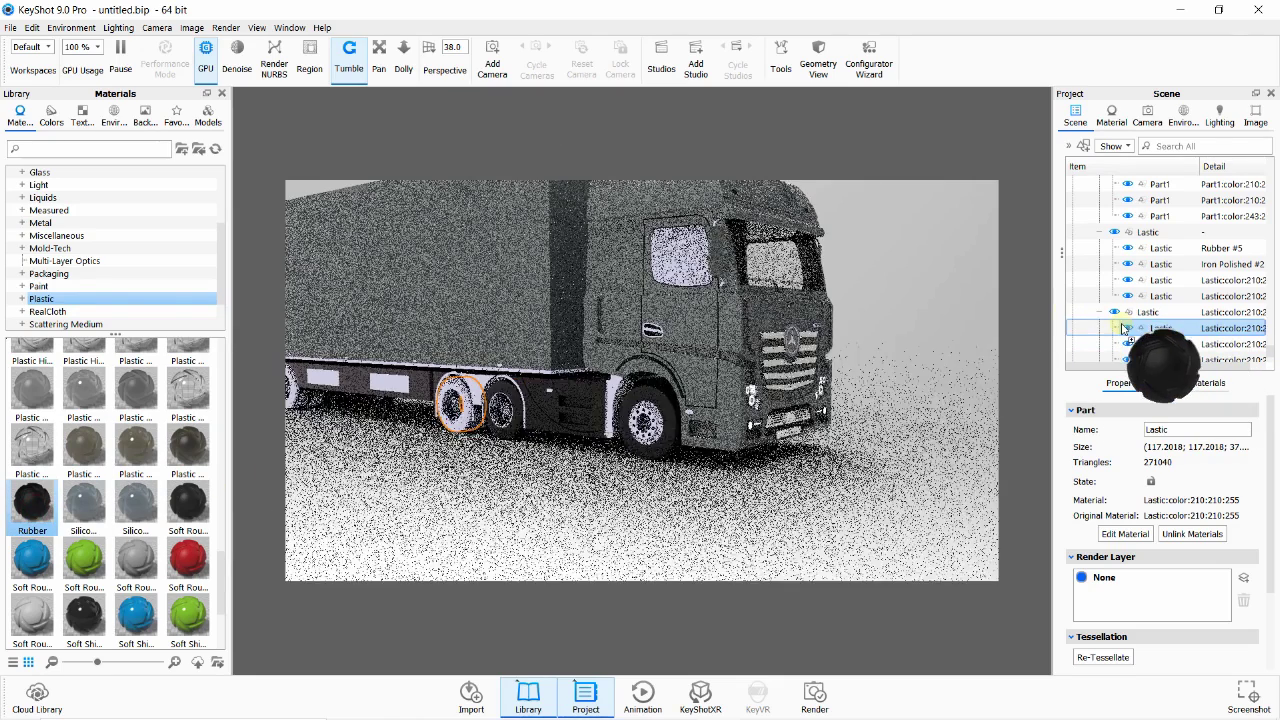
left_click(306, 393)
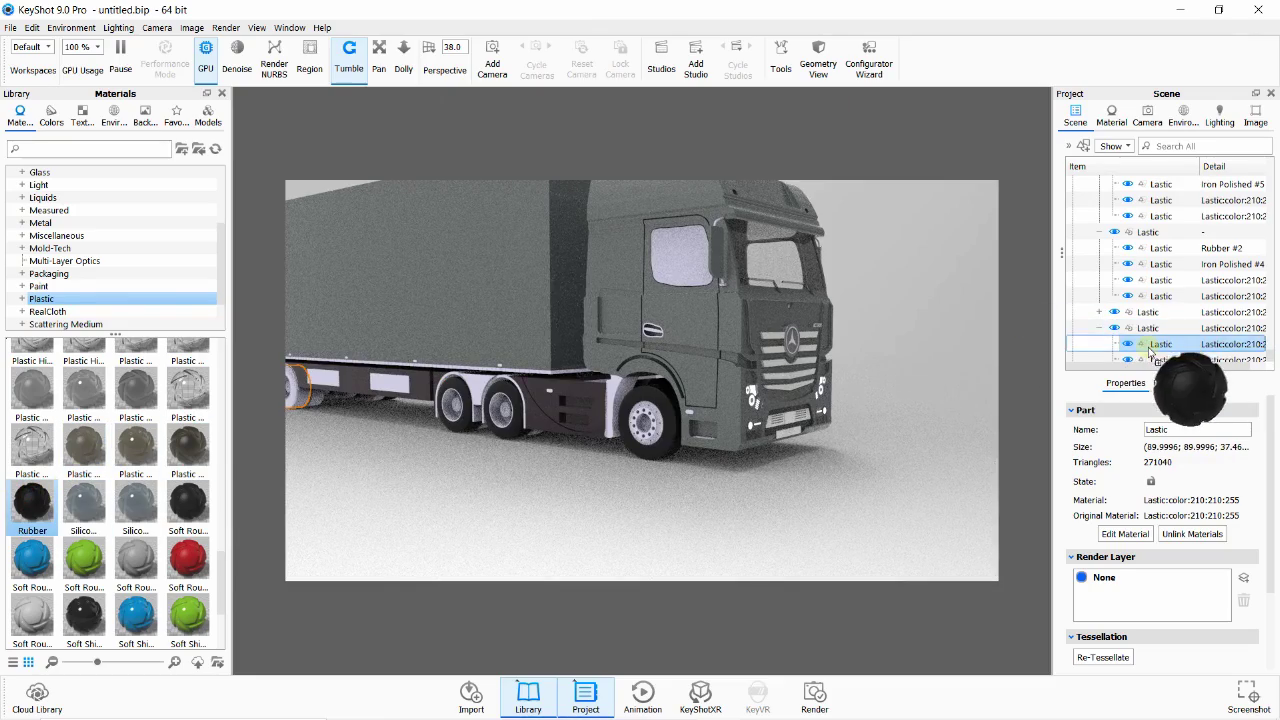
left_click_drag(33, 500, 1180, 344)
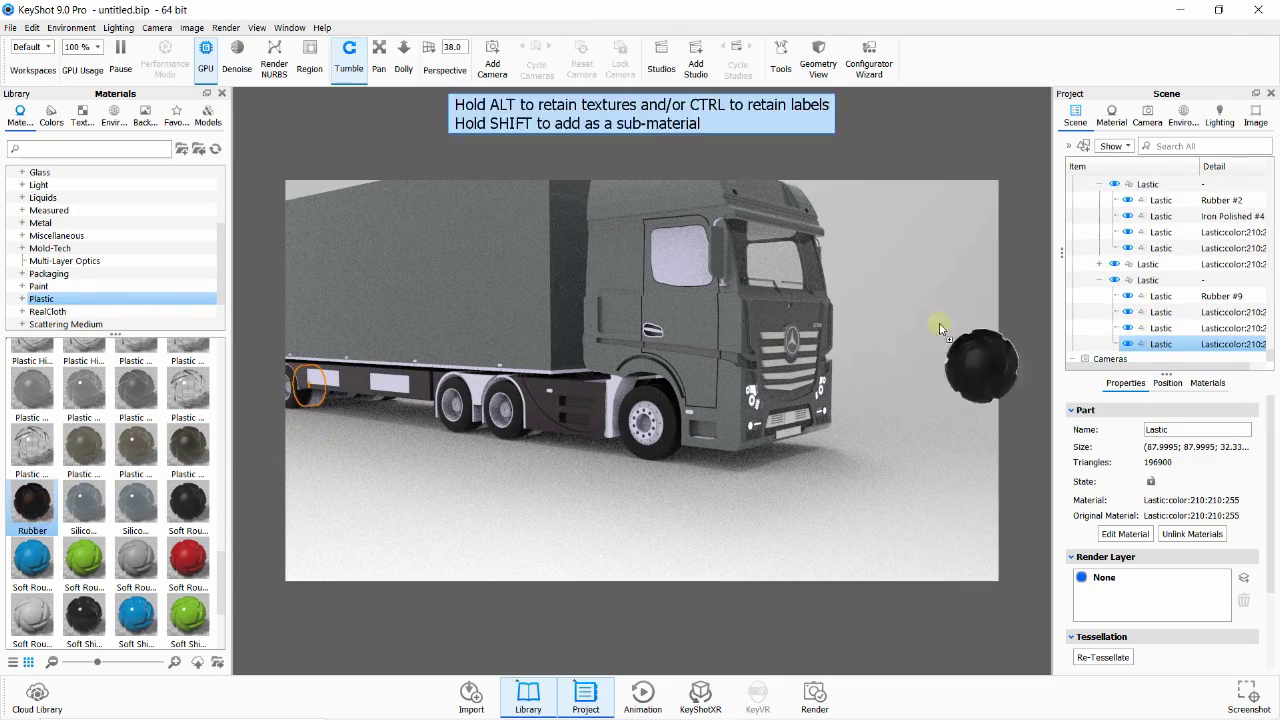
- Apply Rubber to the remaining trailer tyres, ending with the rearmost one
left_click_drag(33, 500, 1180, 345)
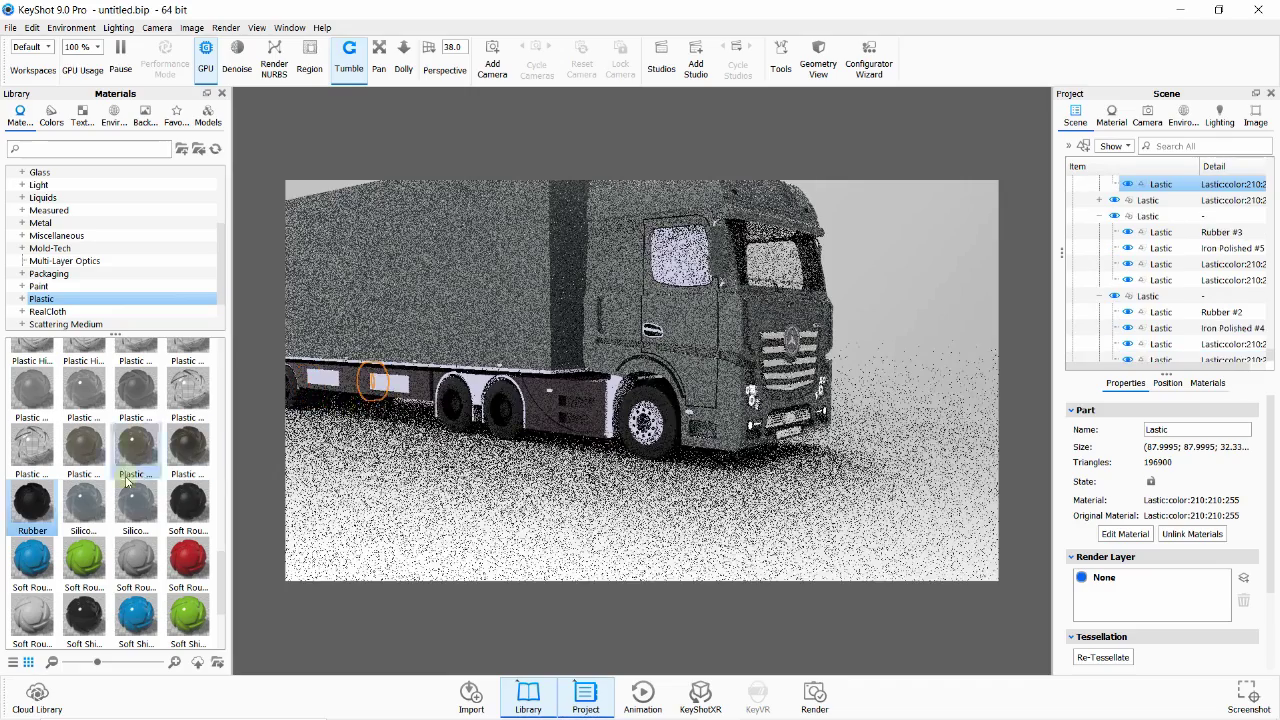
left_click_drag(33, 500, 1172, 280)
left_click_drag(550, 400, 357, 410)
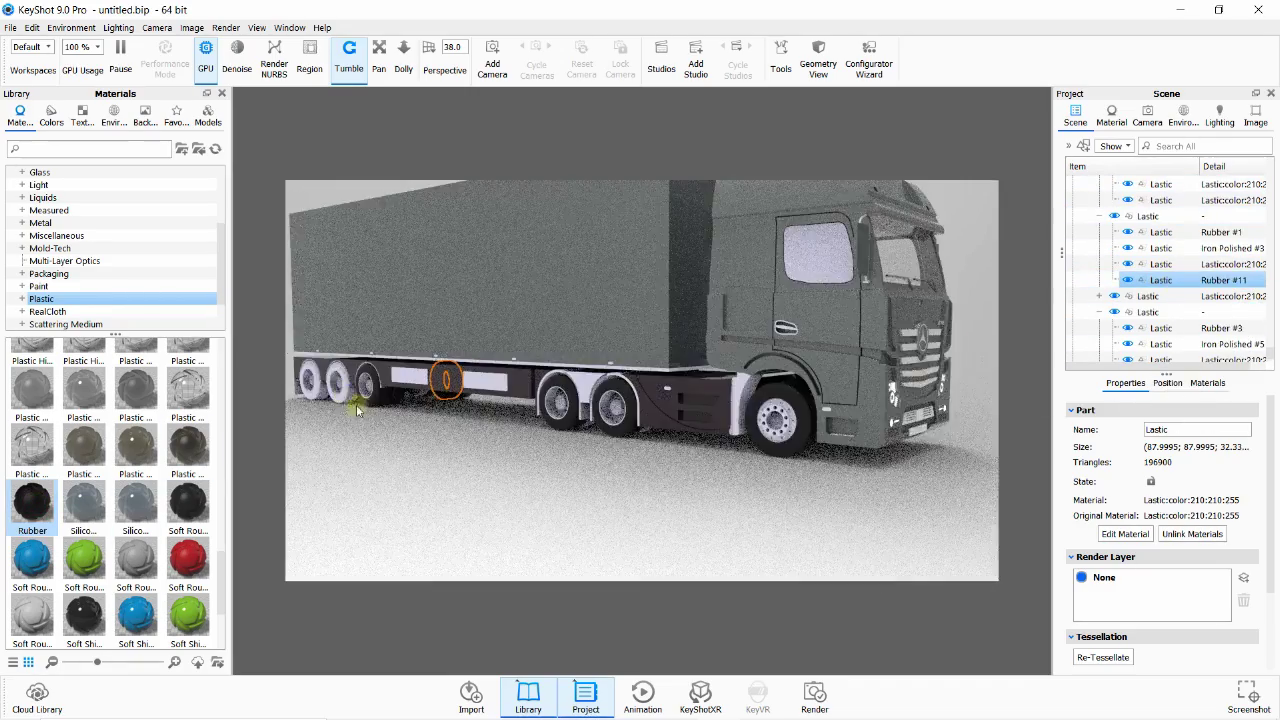
left_click(357, 408)
left_click_drag(1113, 367, 315, 395)
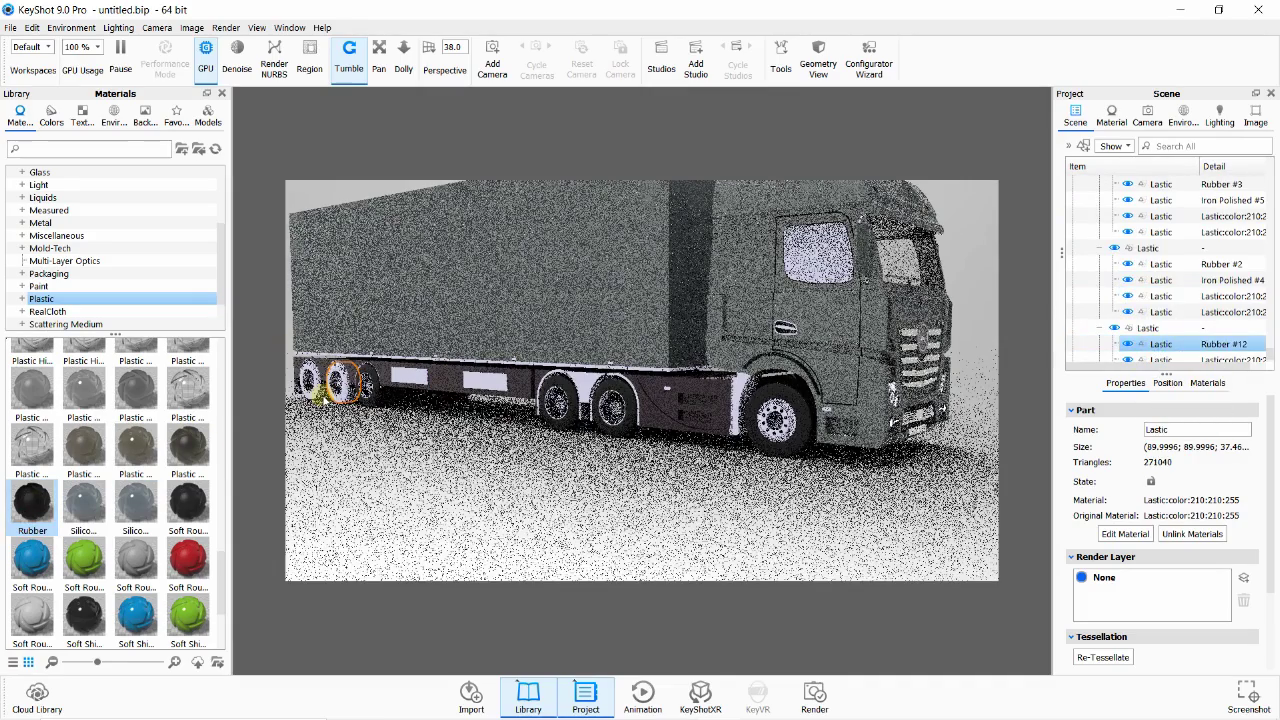
left_click_drag(35, 513, 1183, 219)
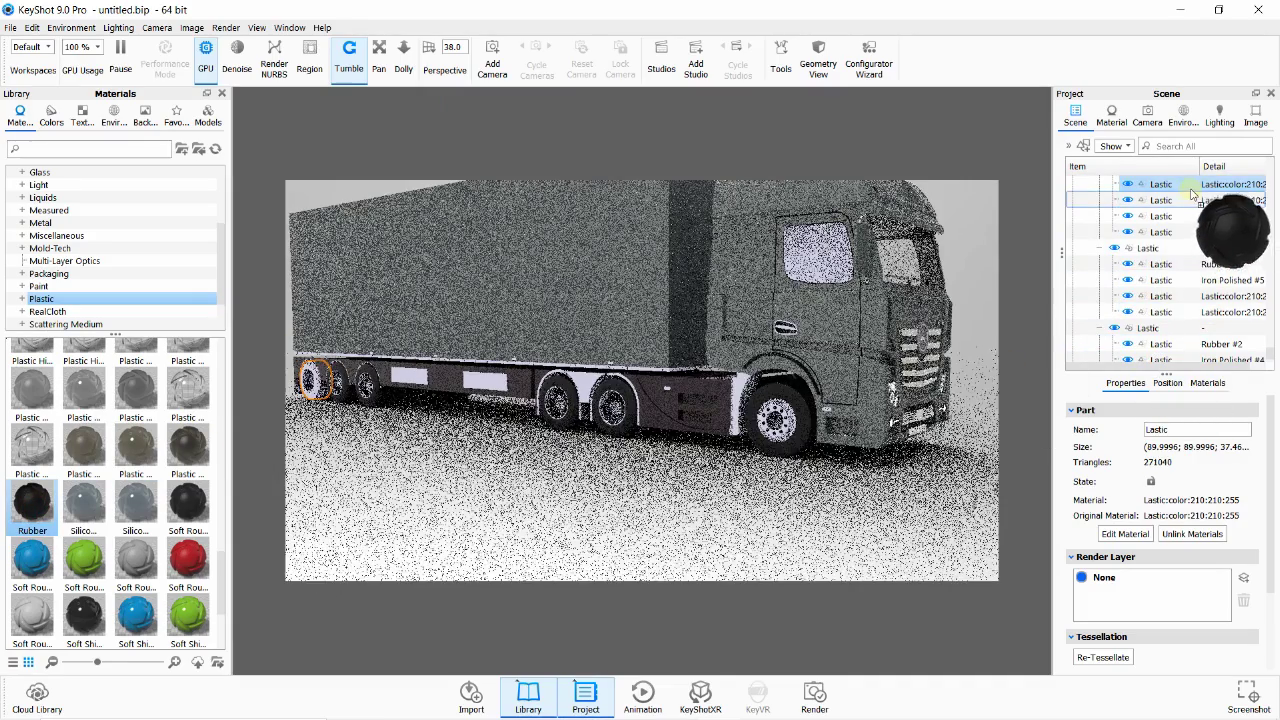
left_click(586, 370)
- Paint the chassis part between the rear axles with Purple Haze
scroll(113, 432, "up", 5)
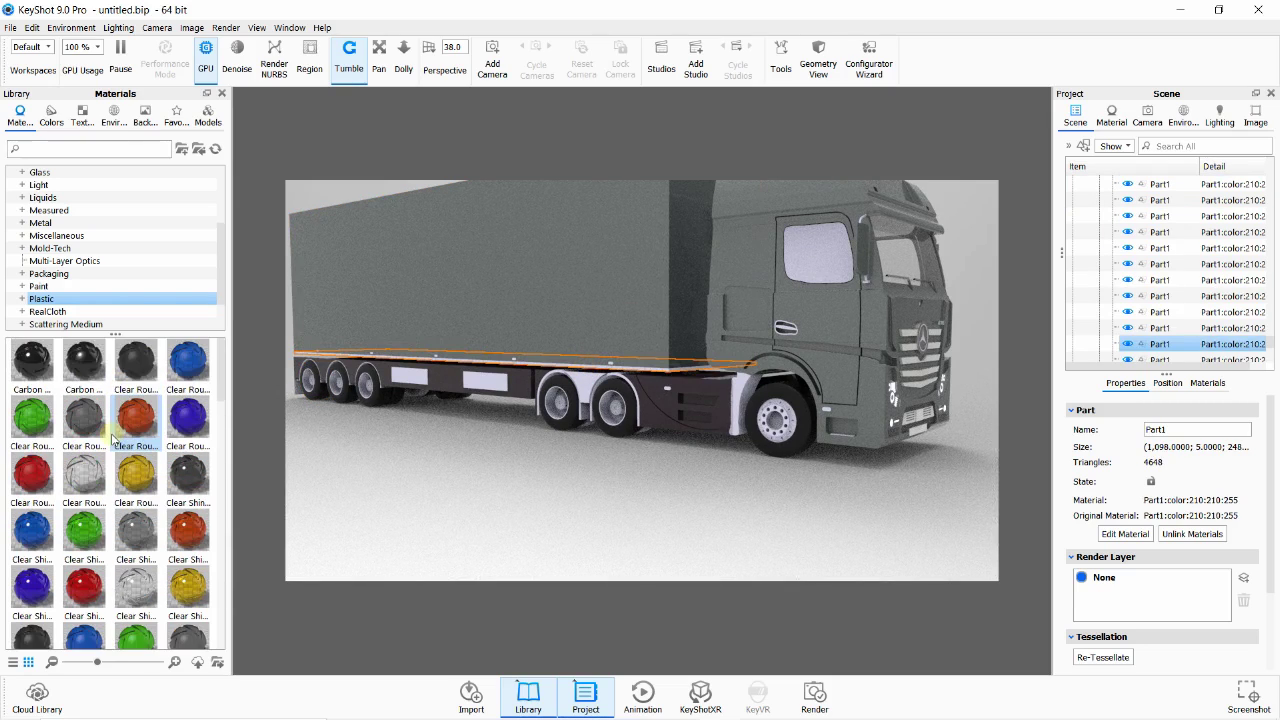
left_click_drag(84, 360, 1128, 348)
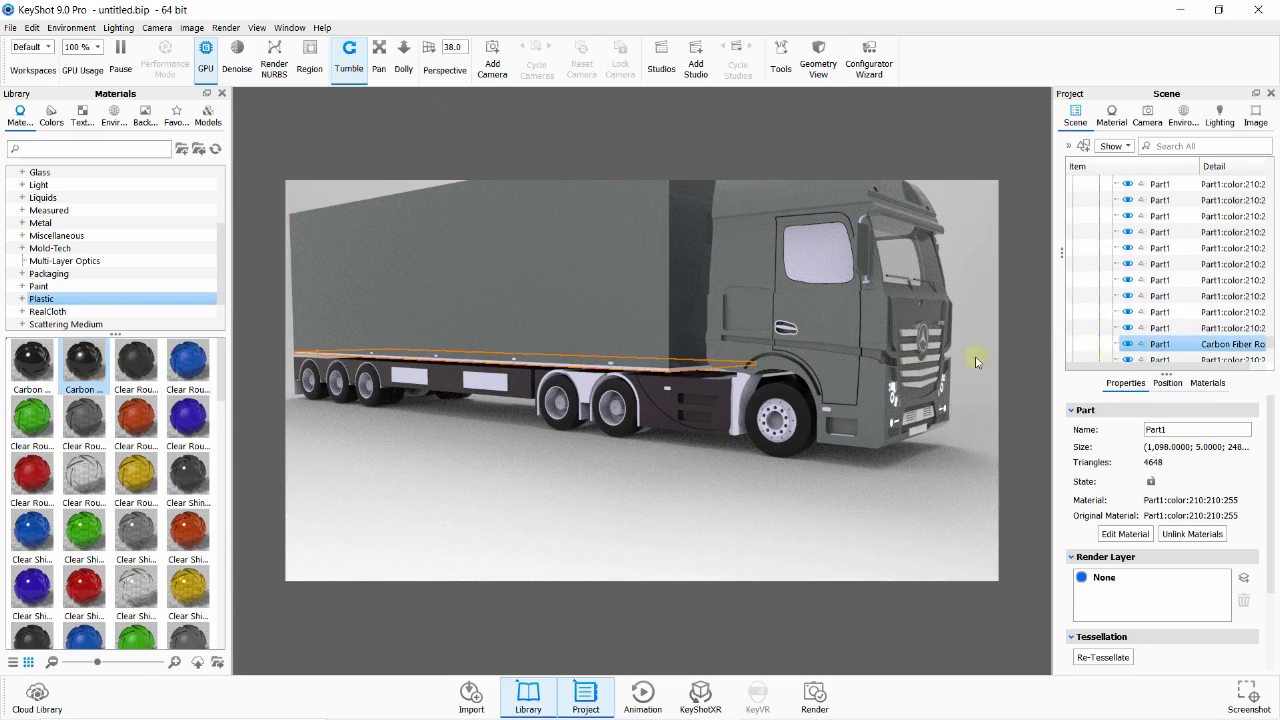
left_click(585, 383)
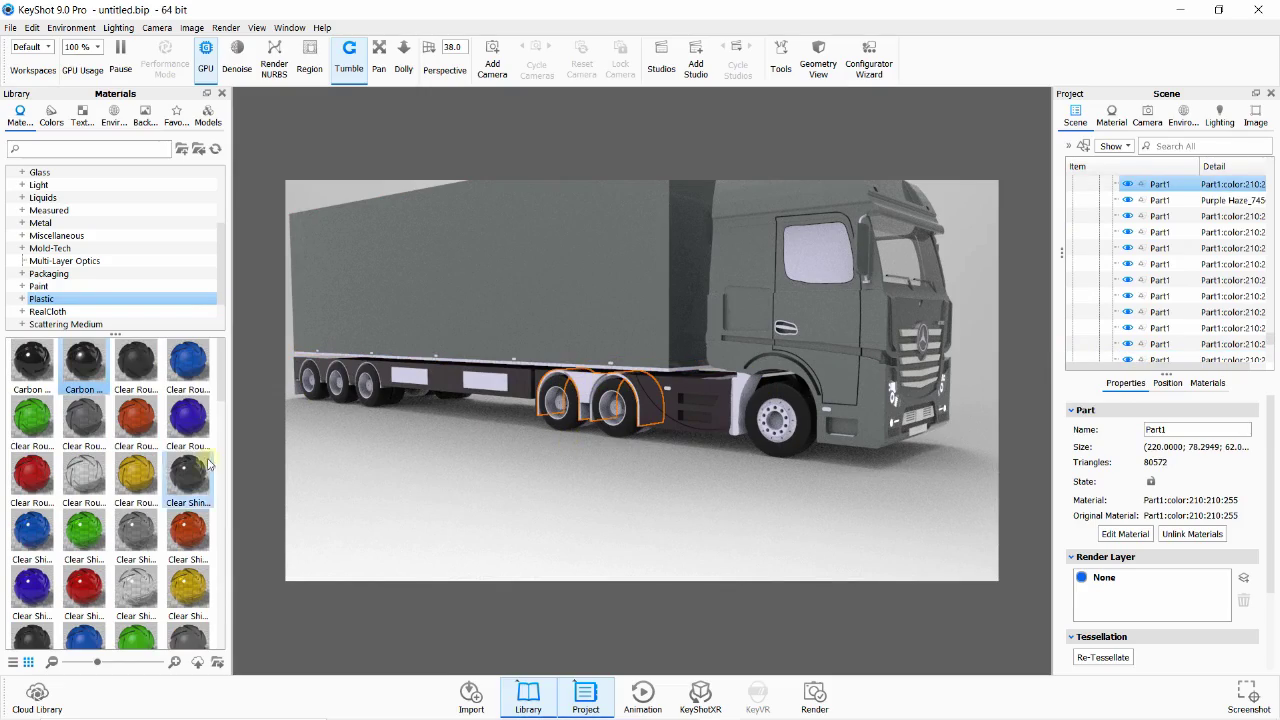
scroll(110, 250, "up", 3)
left_click(51, 210)
mouse_move(84, 390)
left_mouse_down()
mouse_move(1206, 318)
mouse_move(1150, 205)
left_mouse_up()
left_click(578, 468)
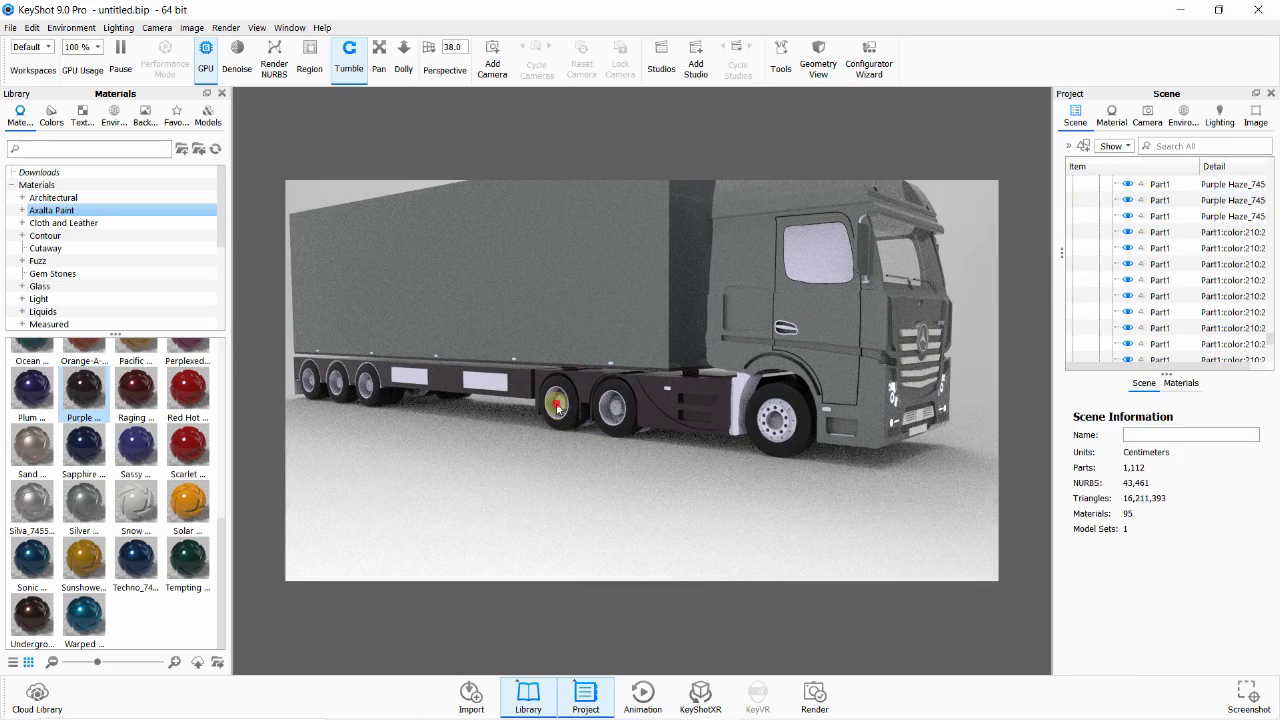
- Apply Silver Leaf to two white trailer side panels
left_click(557, 405)
left_click(484, 378)
left_click_drag(84, 502, 1178, 204)
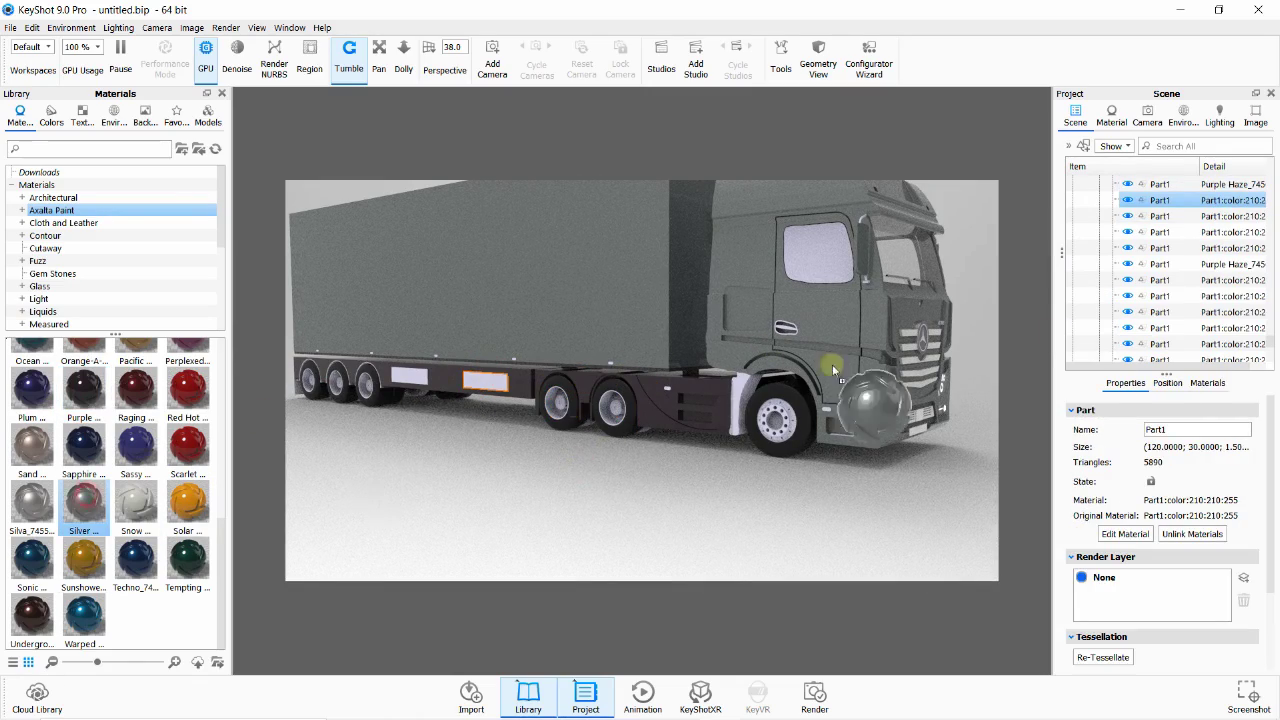
left_click(408, 374)
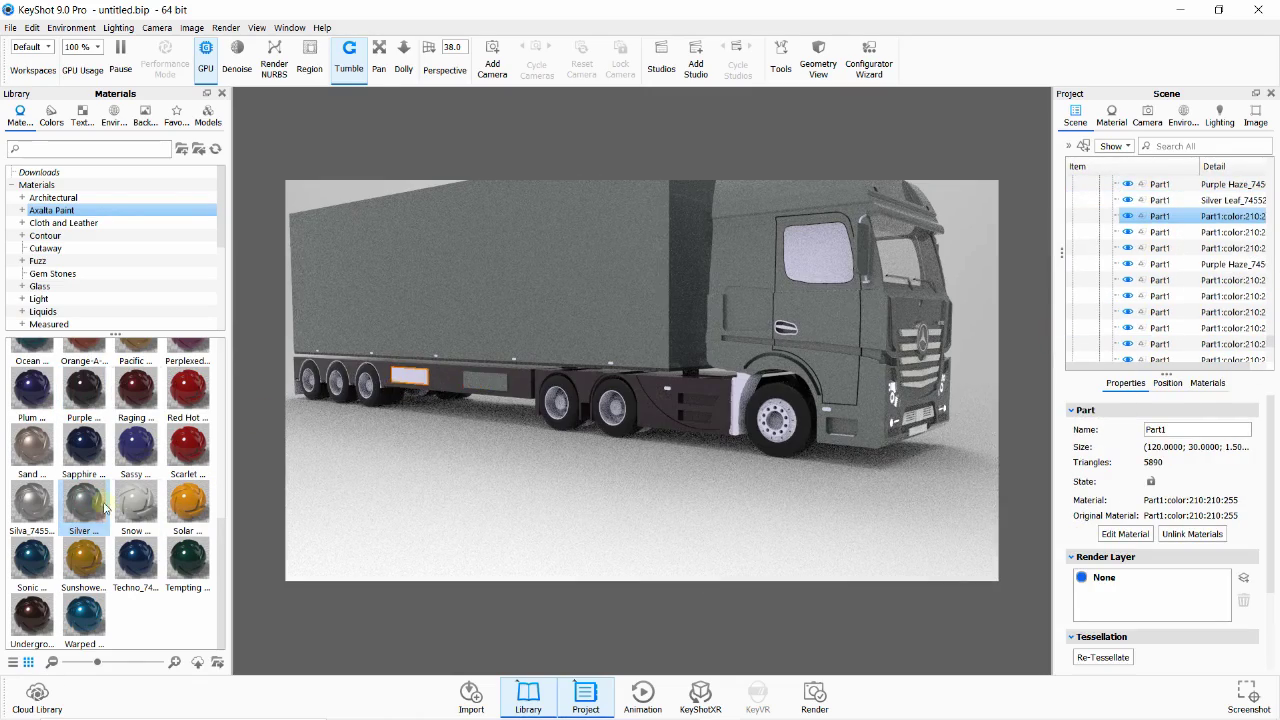
left_click_drag(104, 508, 1234, 243)
left_click(365, 390)
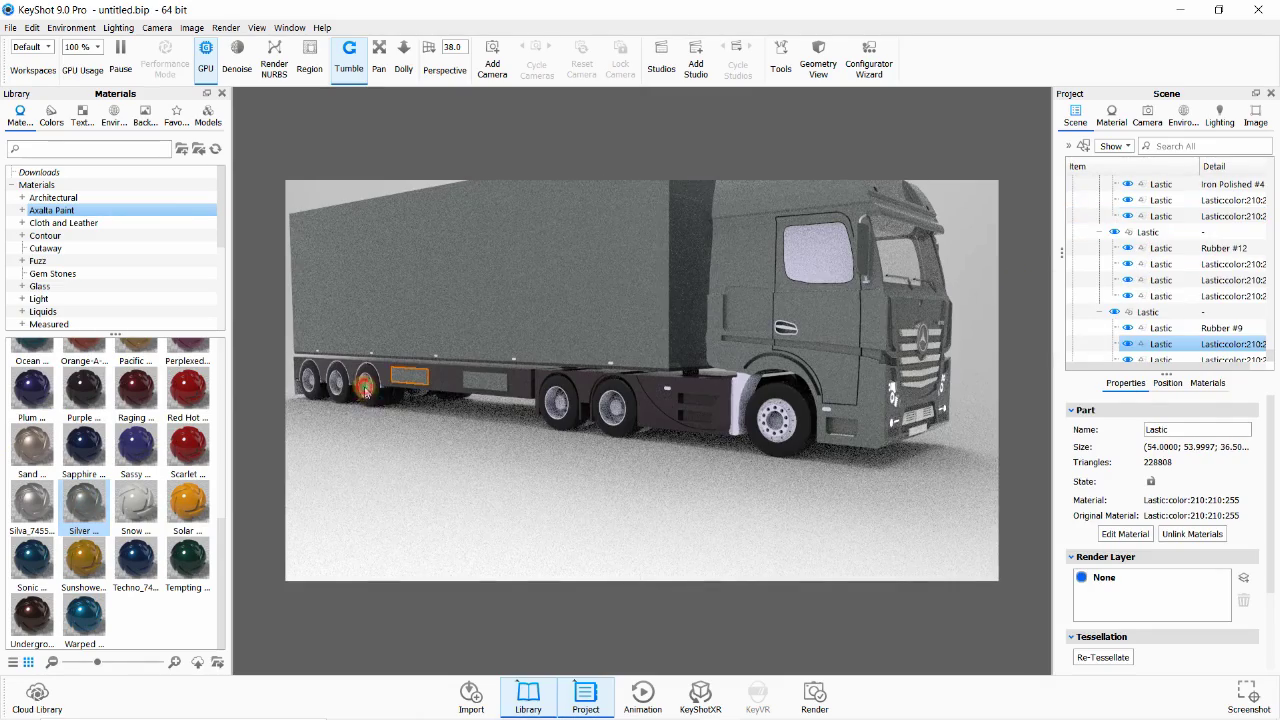
scroll(58, 290, "down", 1)
- Apply Iron Polished to a trailer wheel and three rear truck wheel hubs
left_click(42, 298)
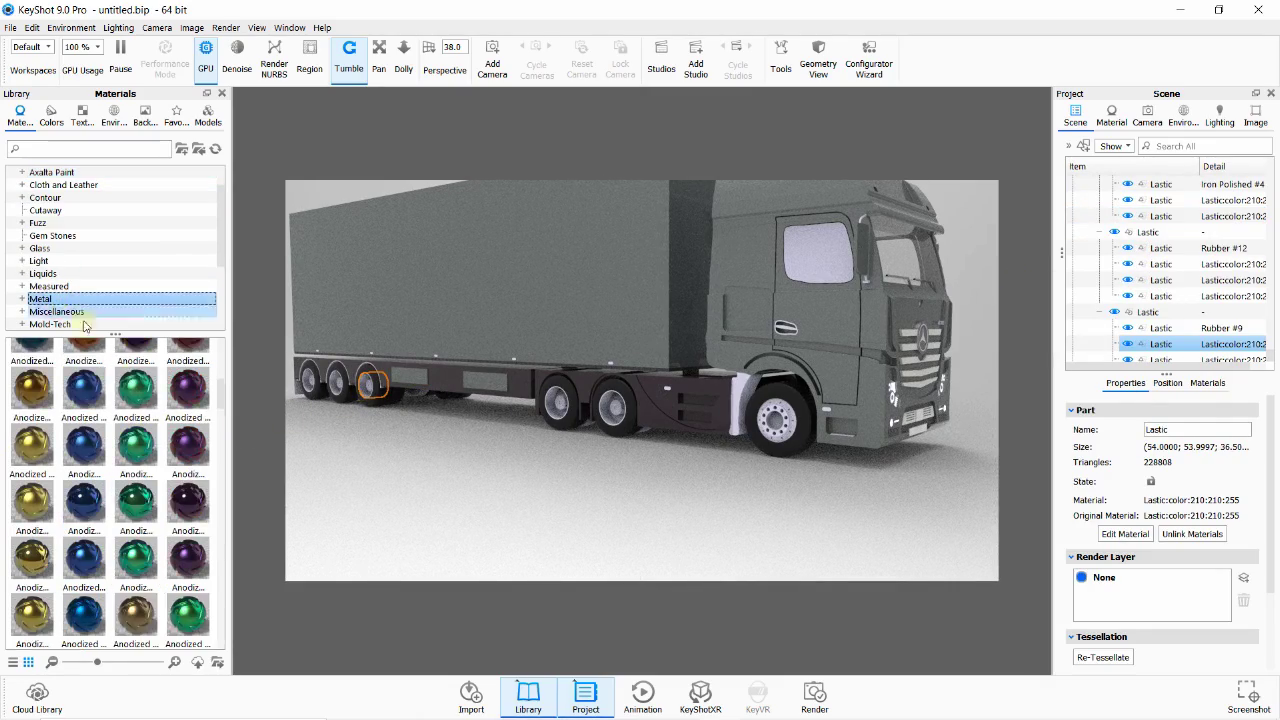
scroll(137, 512, "down", 3)
left_click_drag(84, 530, 1234, 343)
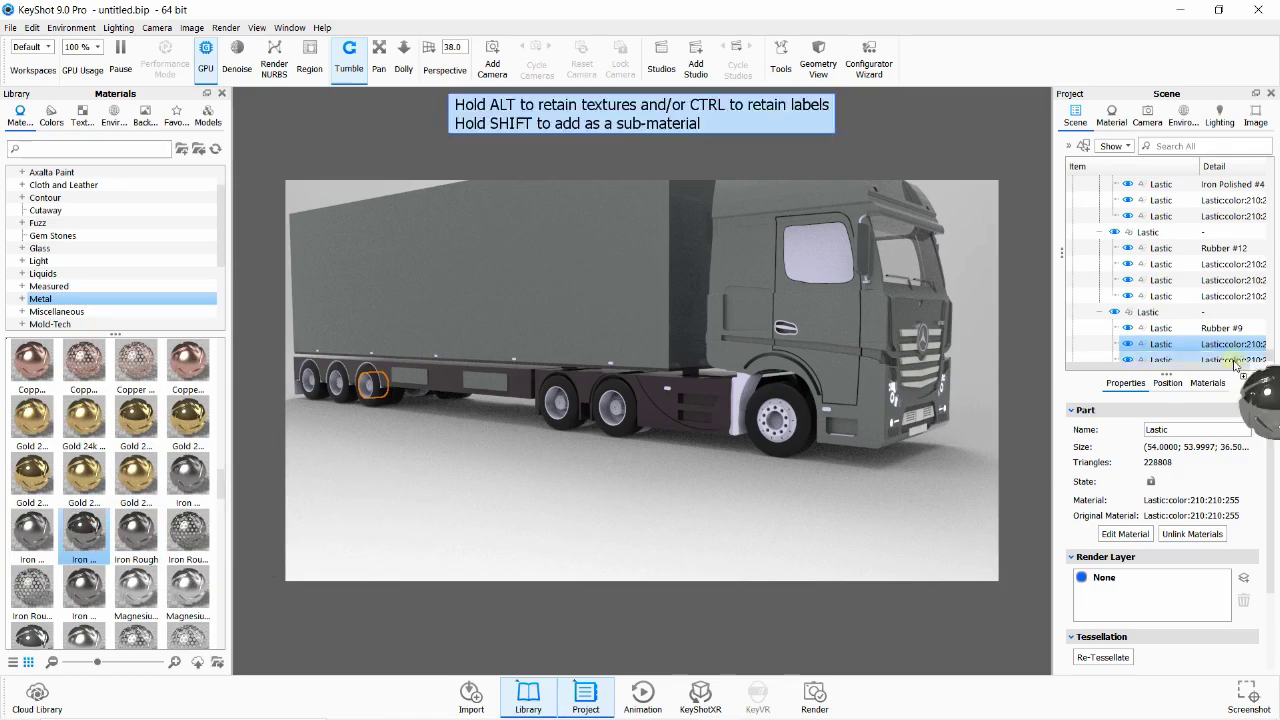
left_click(566, 402)
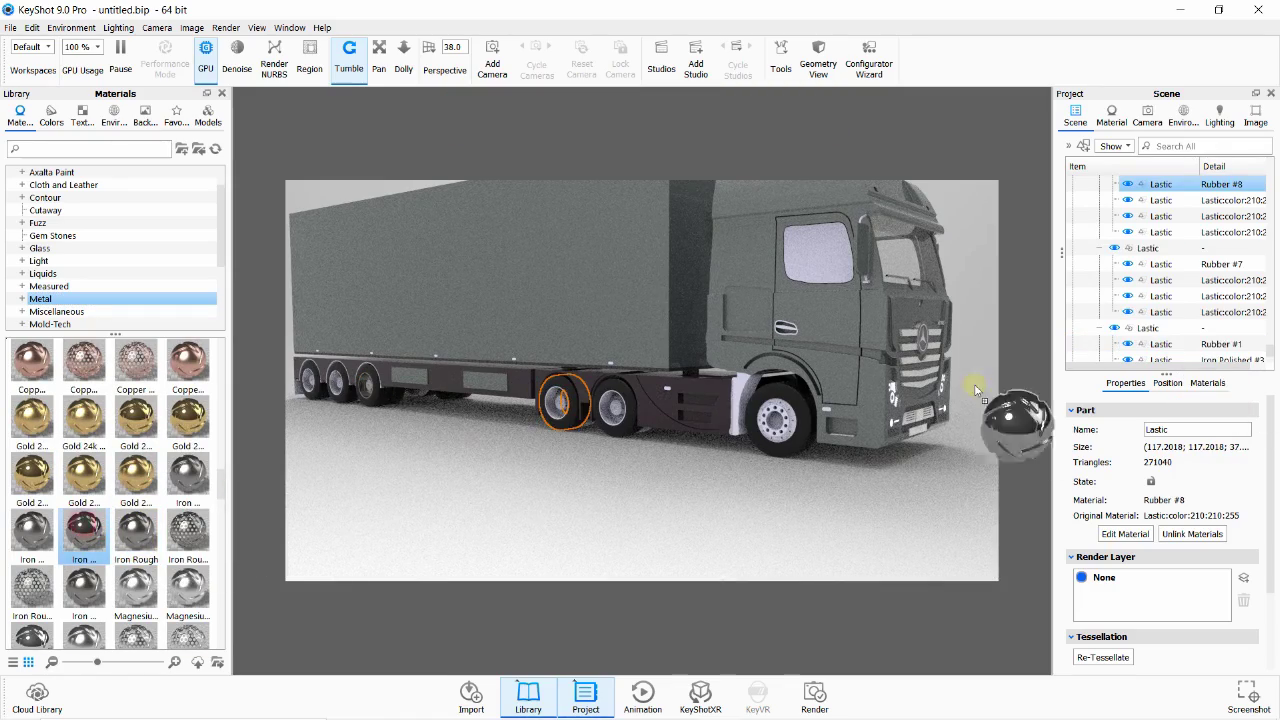
left_click_drag(977, 390, 1221, 184)
left_click(614, 405)
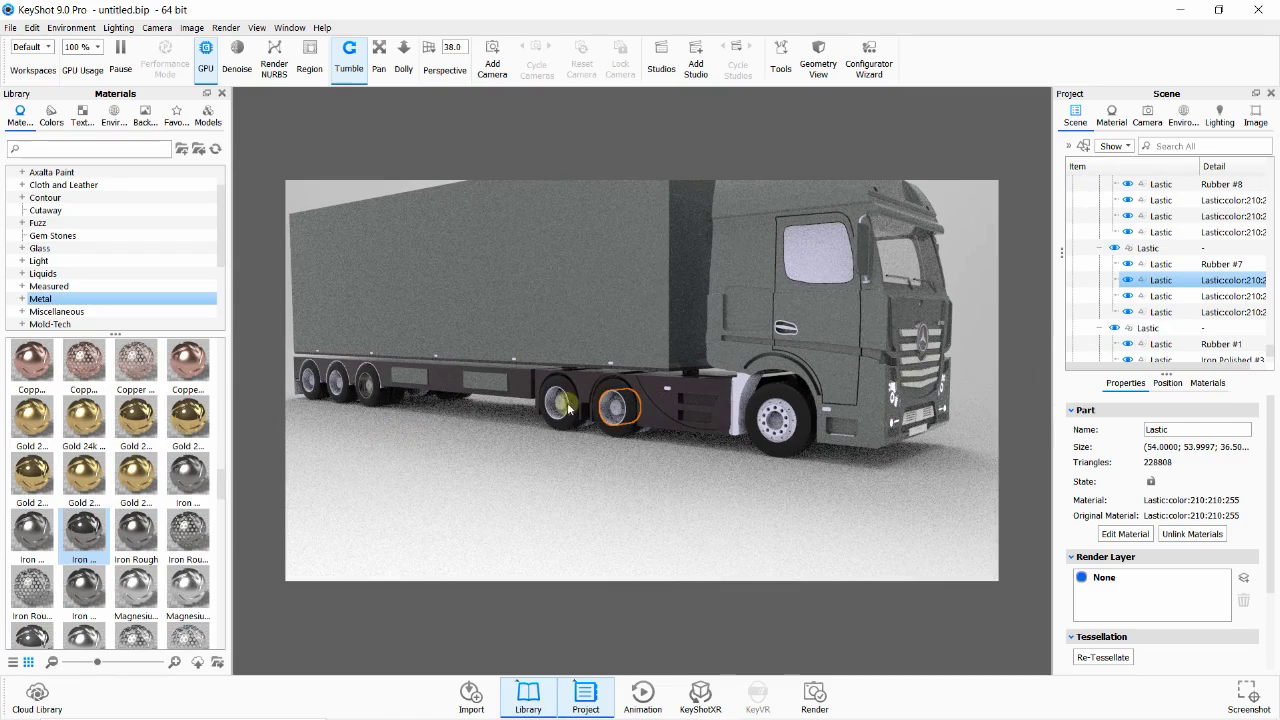
left_click_drag(409, 483, 562, 402)
left_click(618, 406)
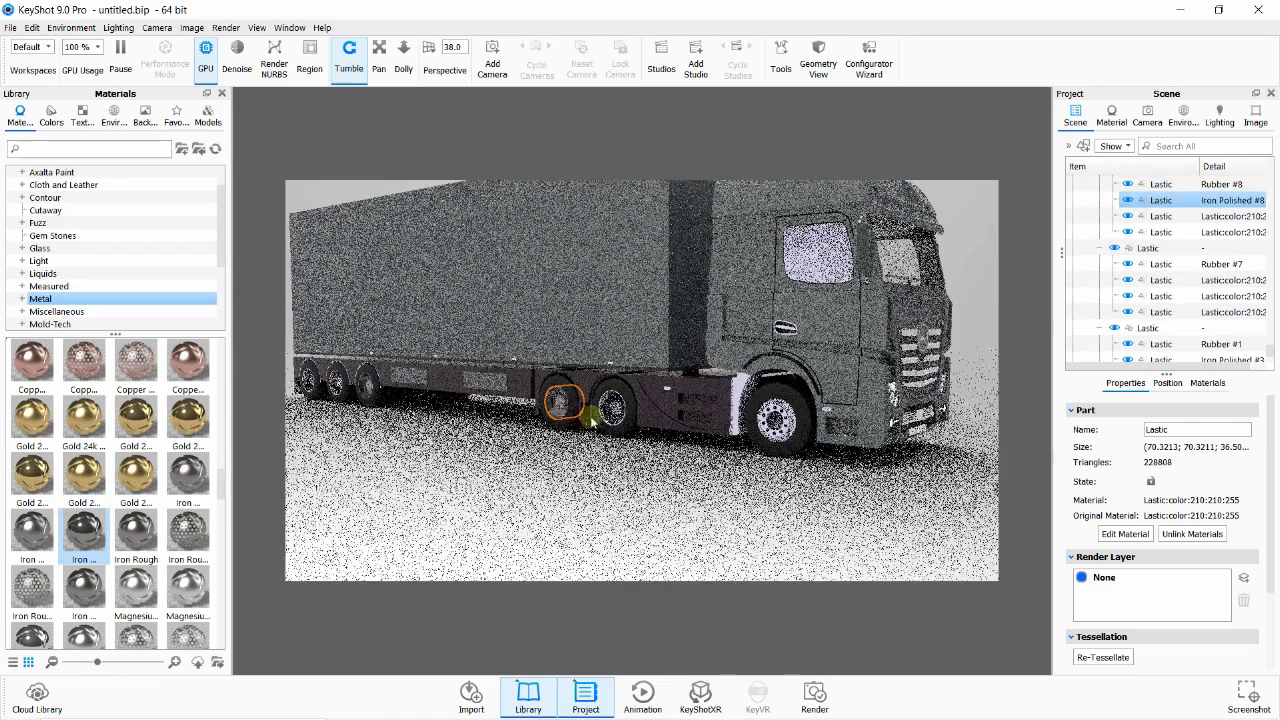
left_click_drag(101, 541, 1160, 282)
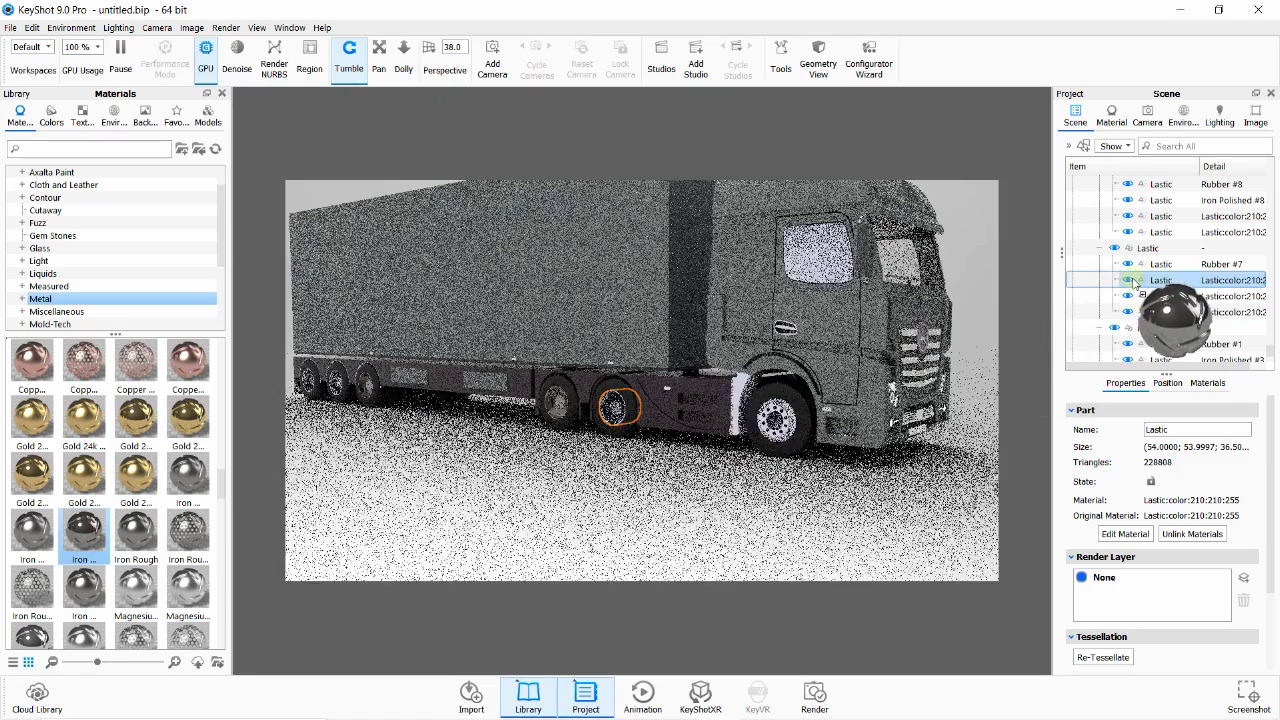
- Apply Iron Polished to the front wheel and the two rearmost trailer wheel hubs
left_click(775, 420)
left_click_drag(80, 543, 1160, 280)
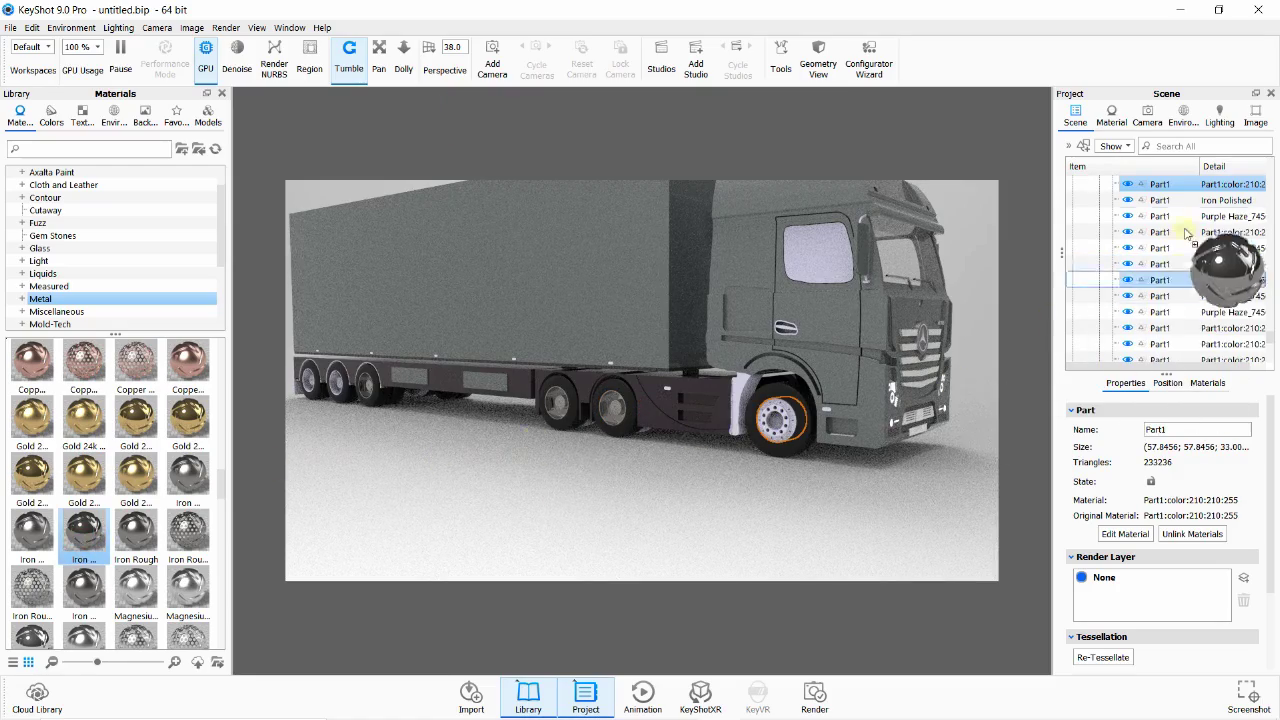
left_click(340, 382)
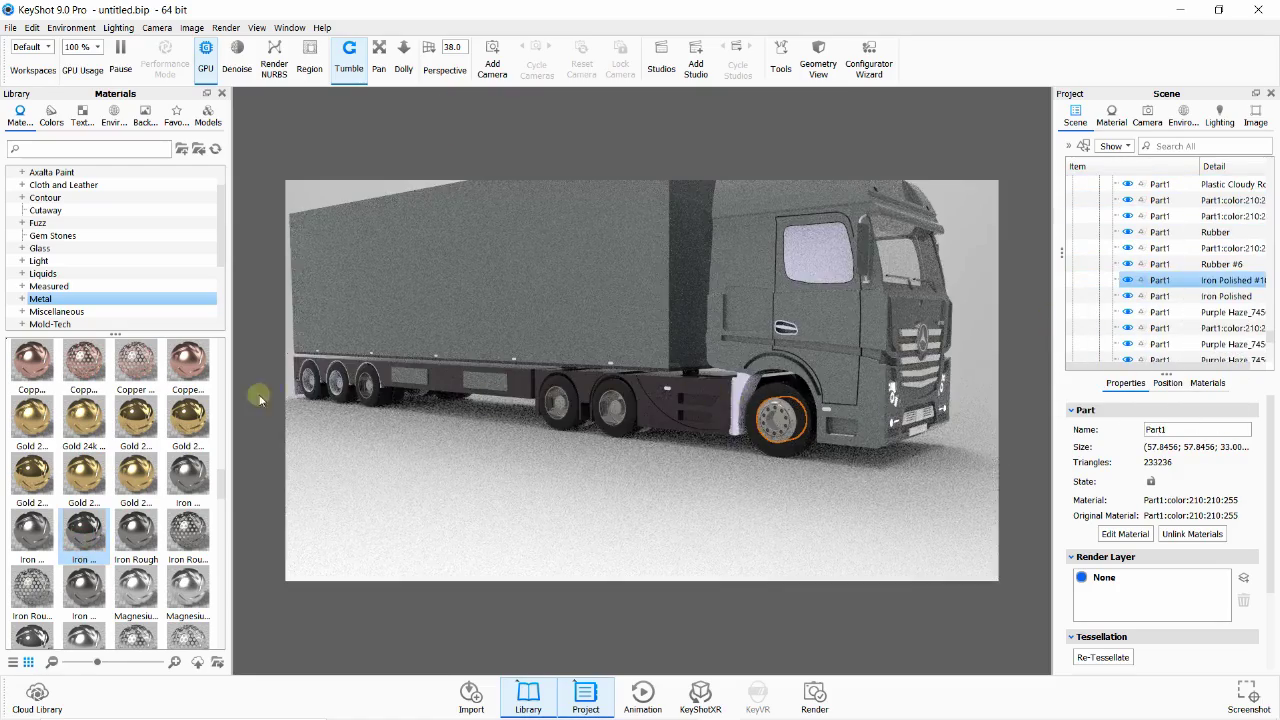
left_click_drag(72, 537, 1160, 344)
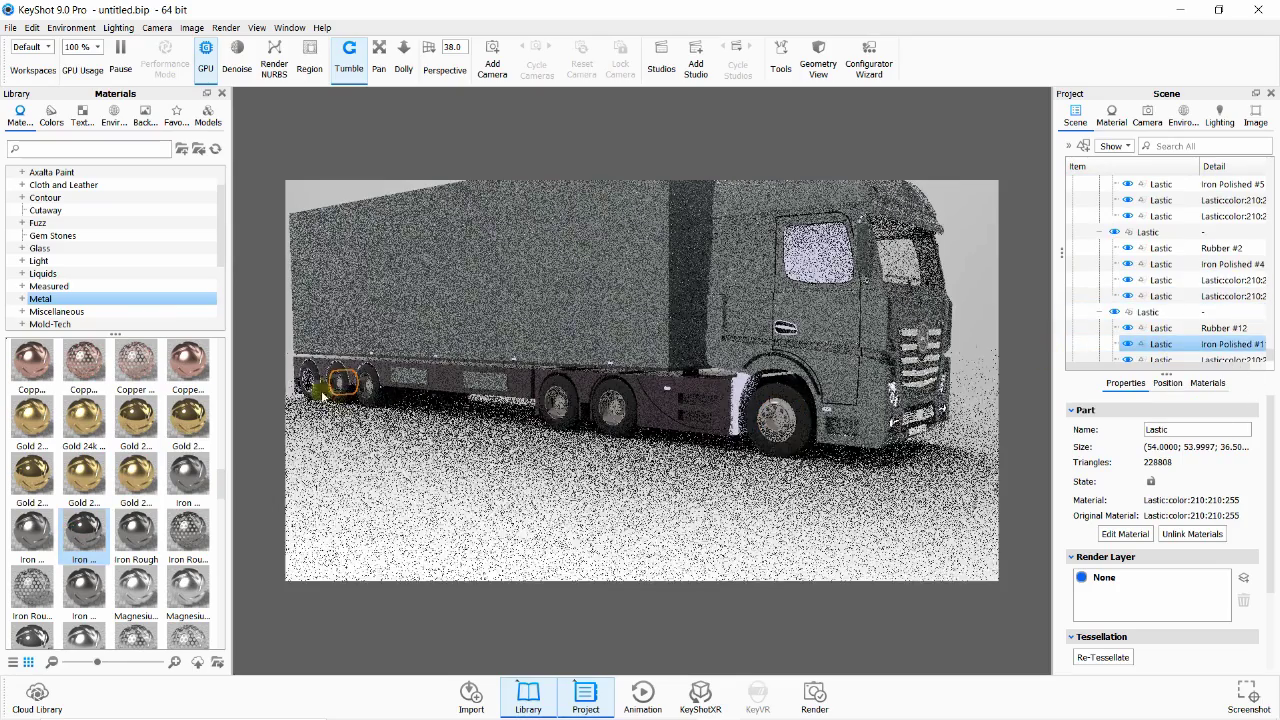
left_click(315, 380)
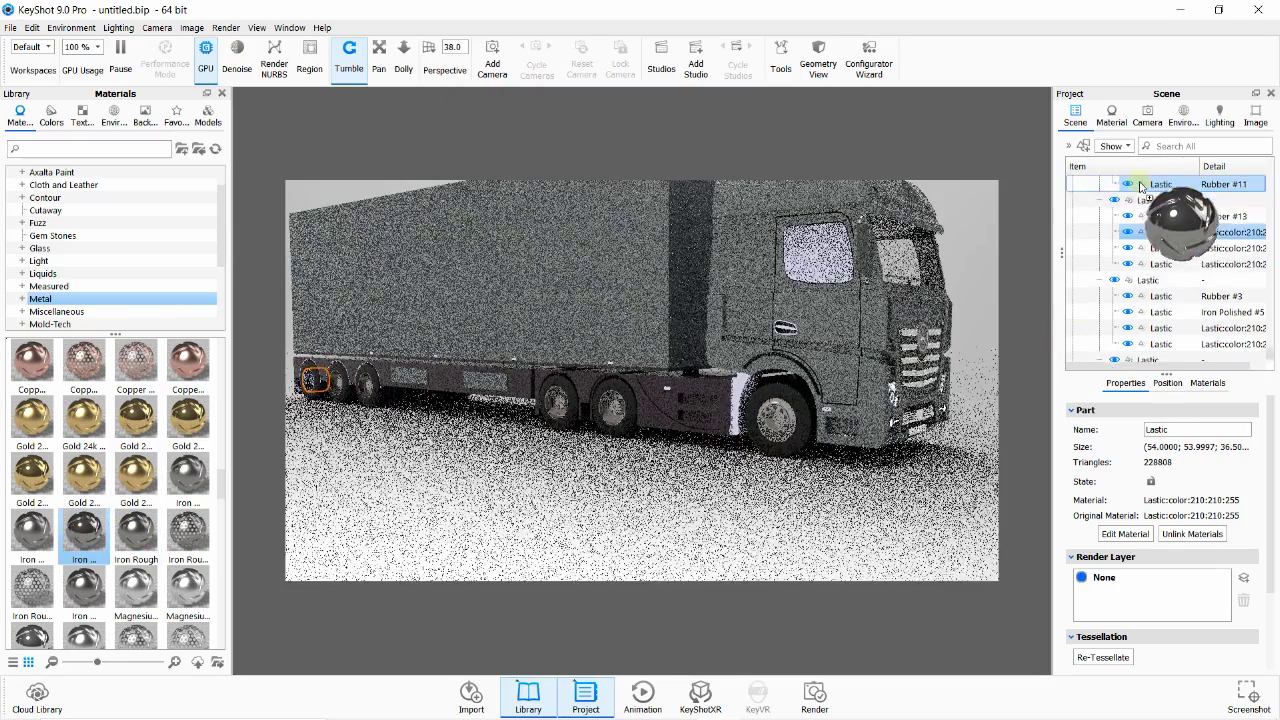
left_click_drag(740, 447, 1170, 280)
left_click(737, 388)
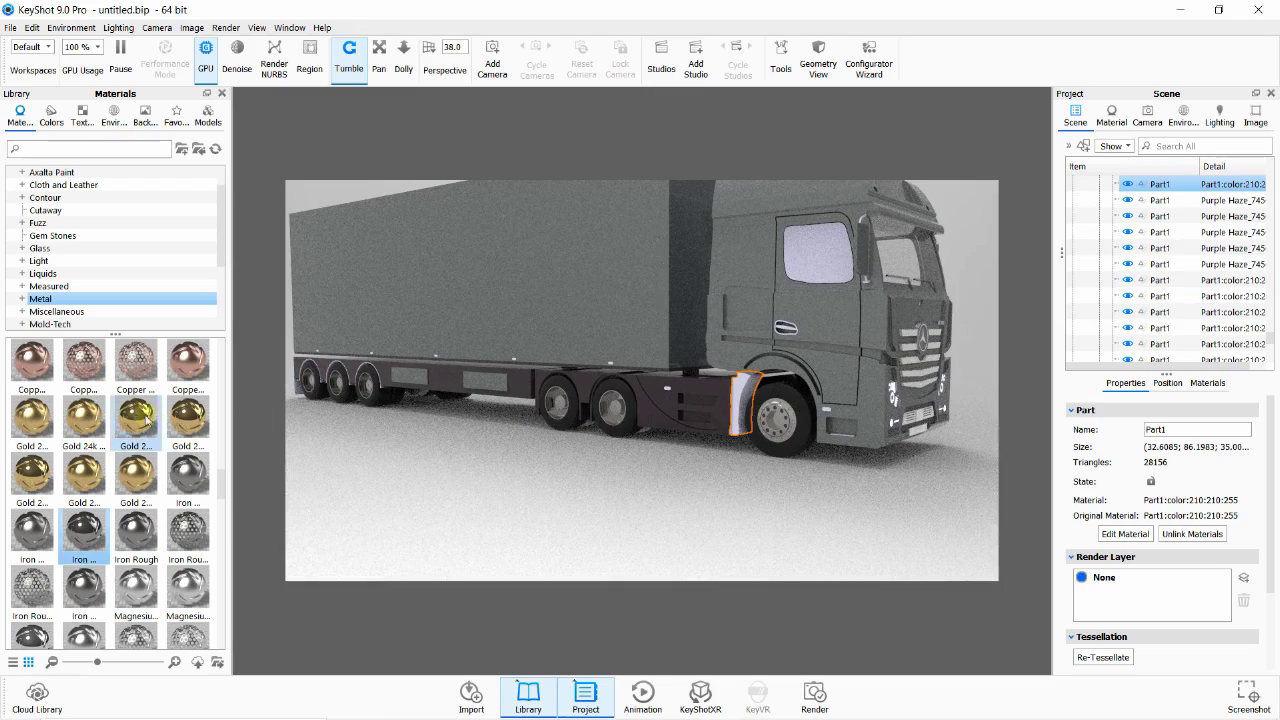
left_click(51, 172)
scroll(86, 251, "up", 1)
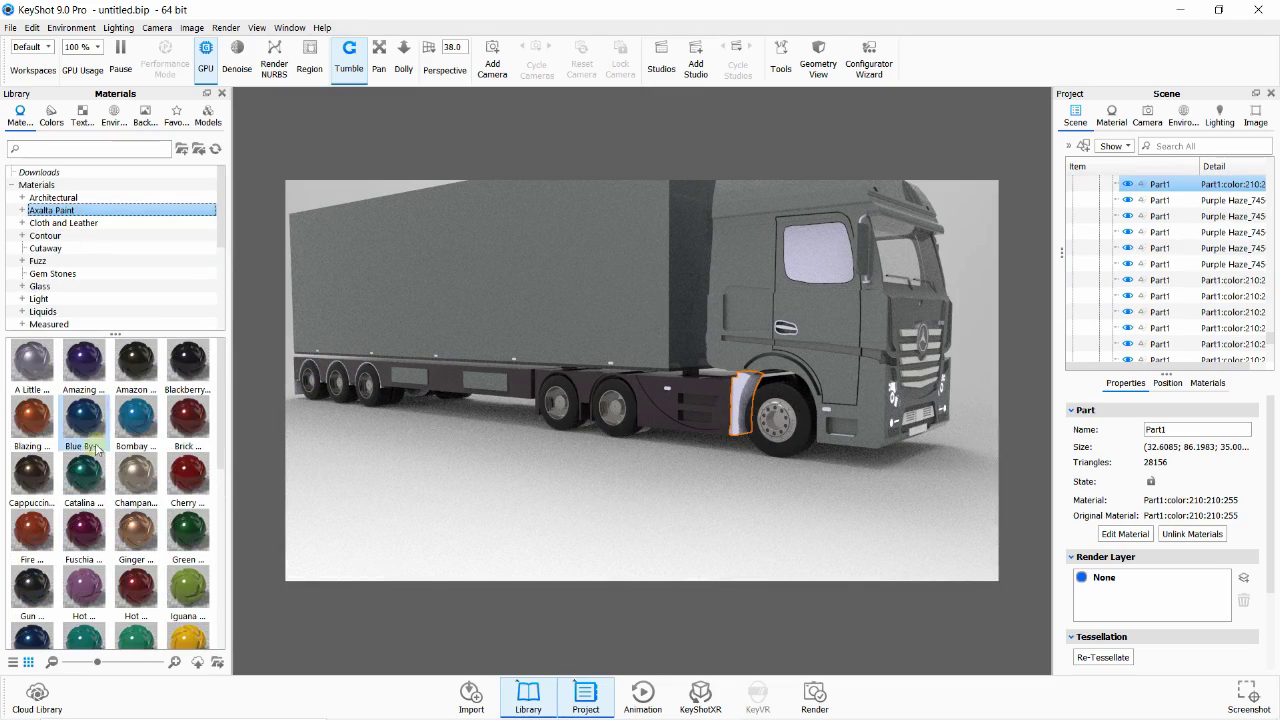
- Drop Purple Haze Axalta paint onto the lower cab panel row
scroll(97, 449, "down", 5)
left_click_drag(84, 475, 1182, 236)
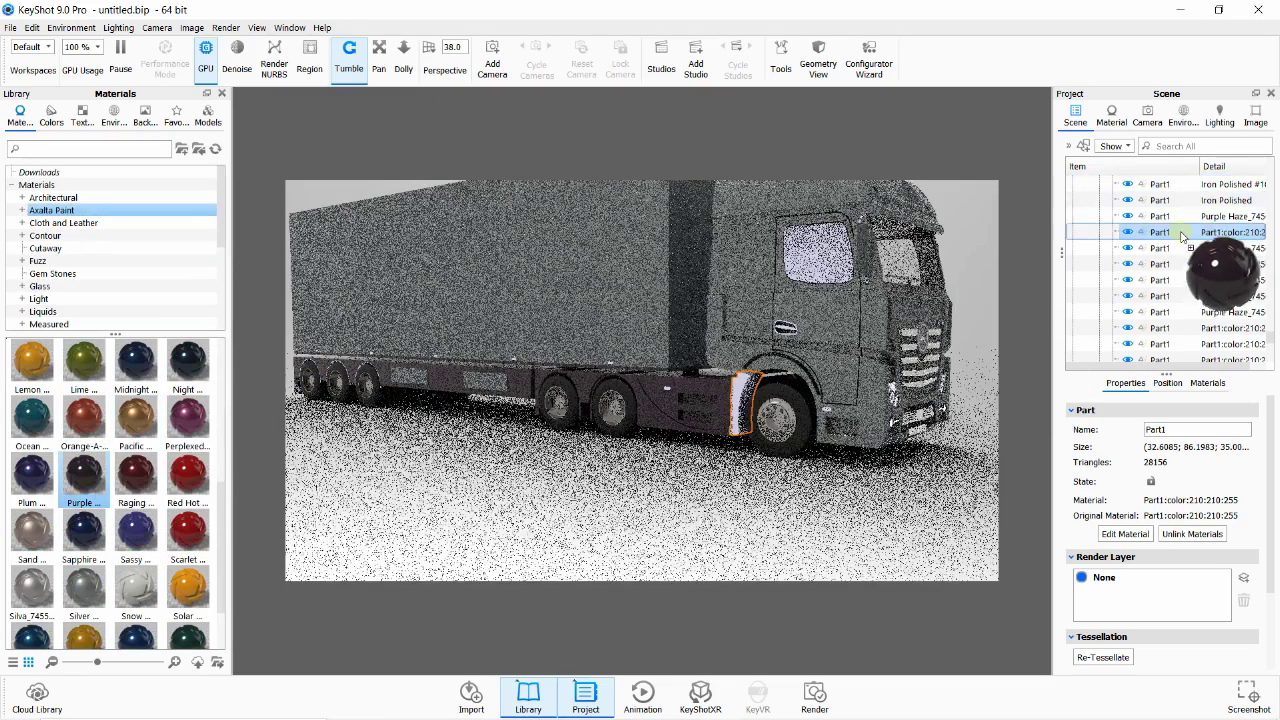
left_click(654, 540)
mouse_move(655, 510)
left_mouse_down()
mouse_move(437, 503)
mouse_move(471, 486)
mouse_move(486, 540)
mouse_move(566, 514)
mouse_move(583, 470)
mouse_move(560, 463)
left_mouse_up()
- Select the cab's side marker light and toggle its visibility to identify it
scroll(621, 358, "up", 3)
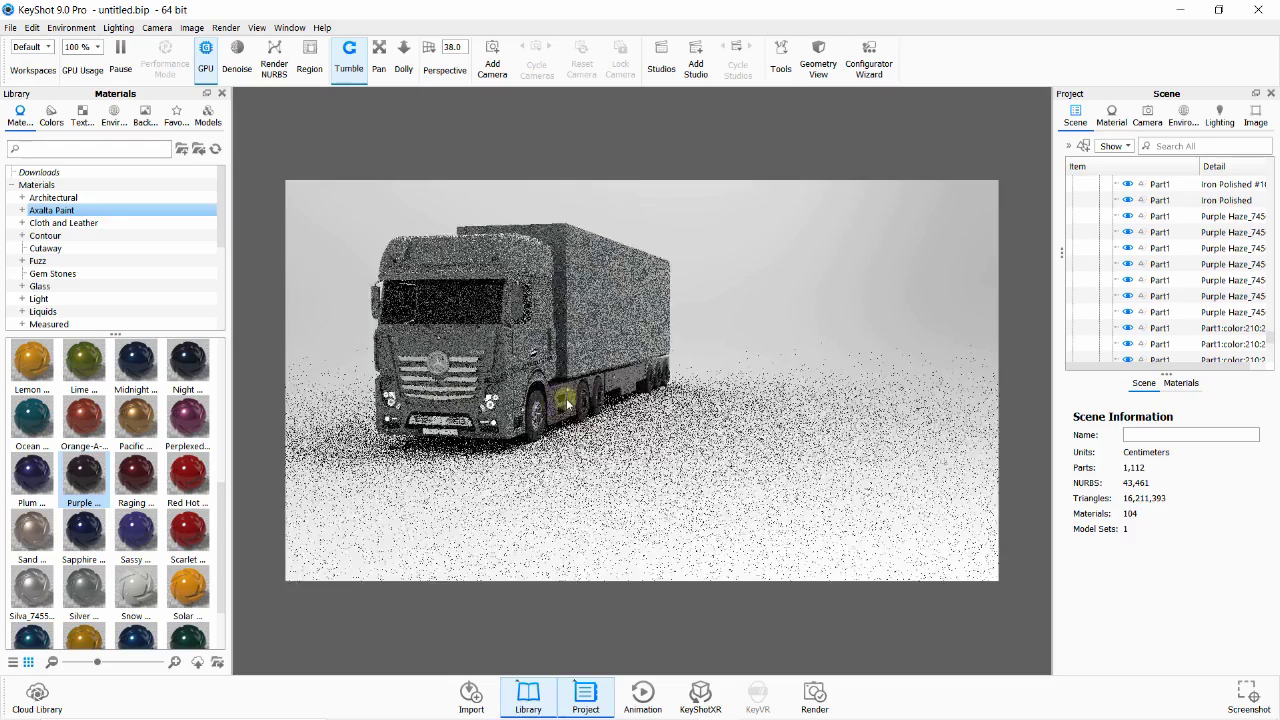
scroll(529, 489, "up", 5)
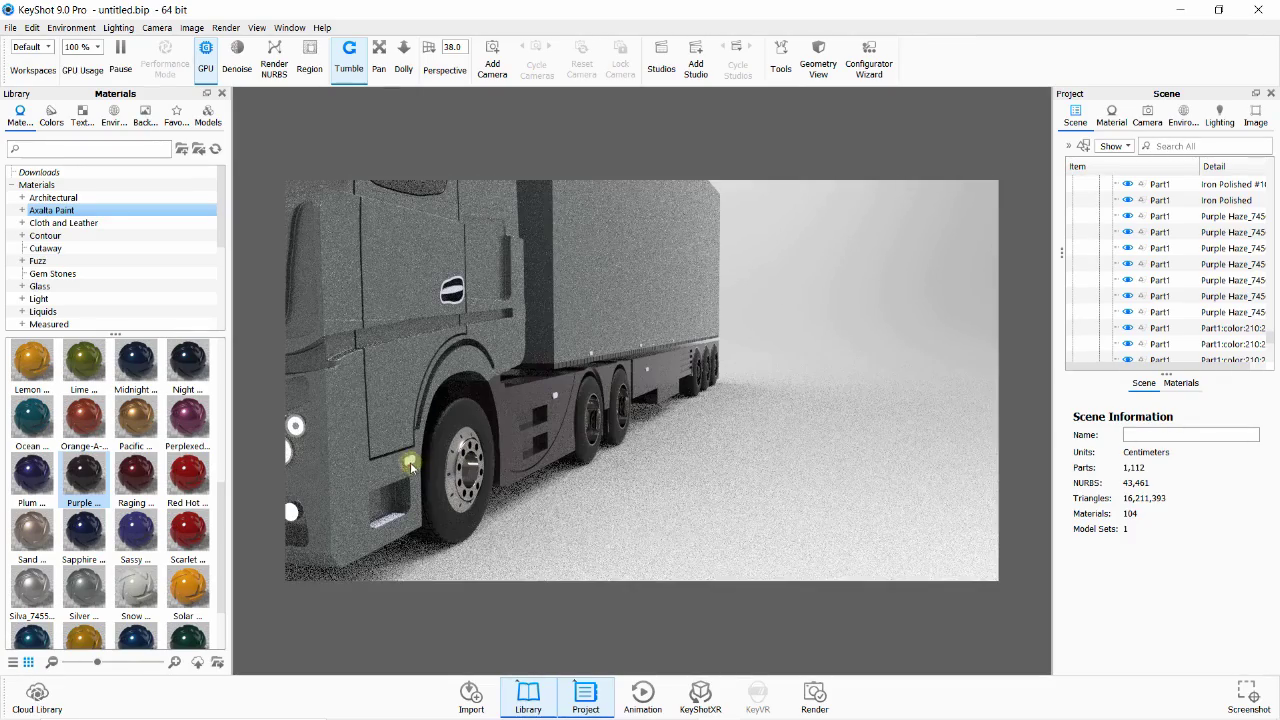
left_click(409, 465)
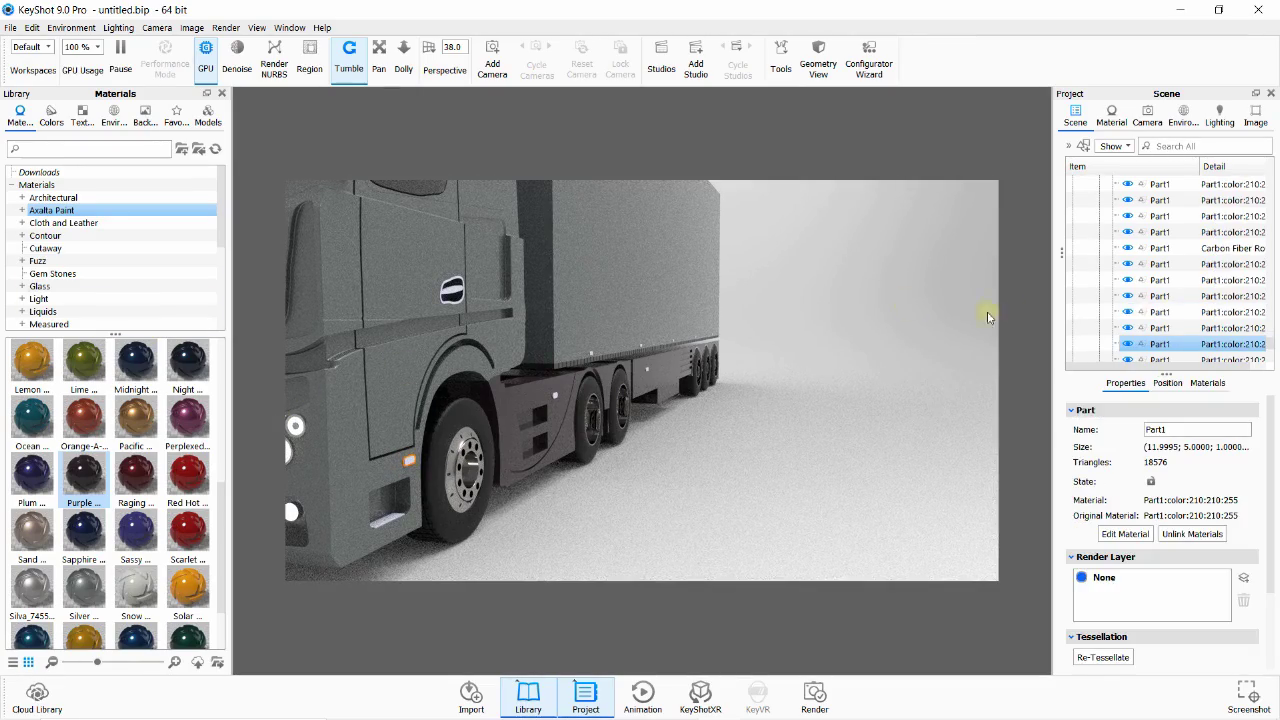
left_click(1127, 345)
left_click(1127, 345)
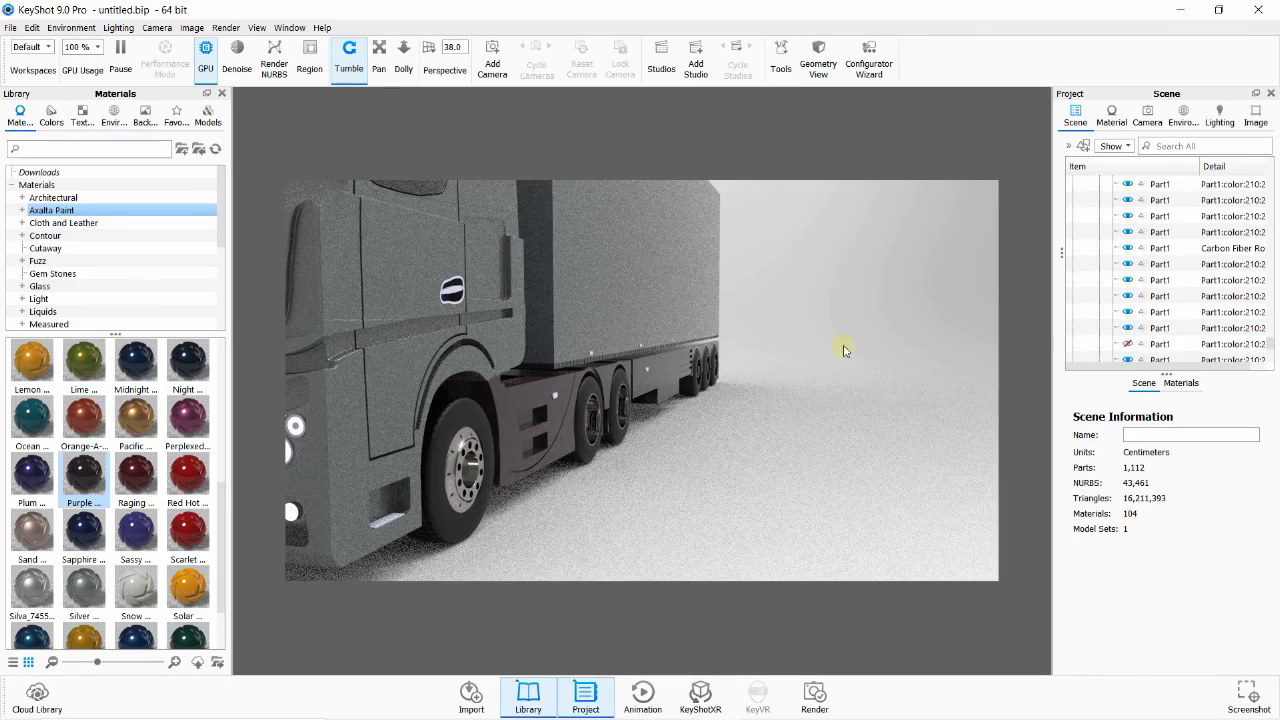
left_click(1127, 344)
- Assign the yellow Emissive light material to the cab's side marker light
scroll(78, 274, "down", 2)
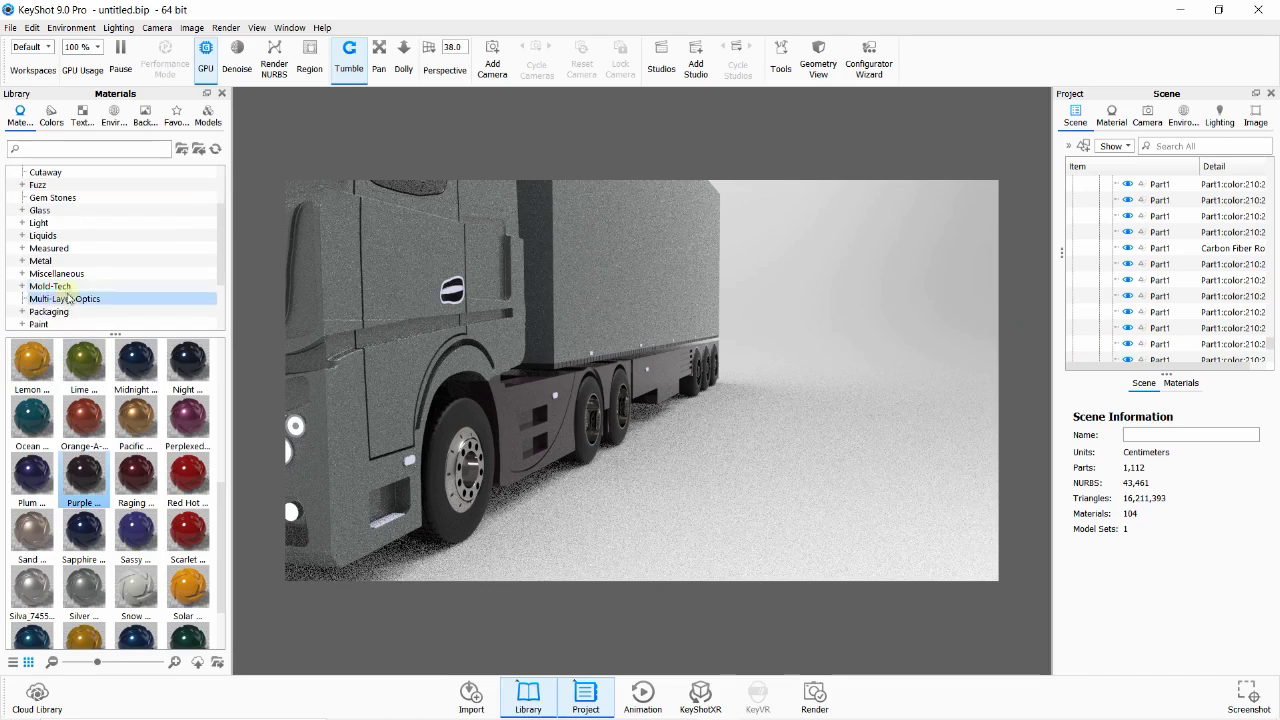
left_click(40, 222)
scroll(127, 440, "up", 5)
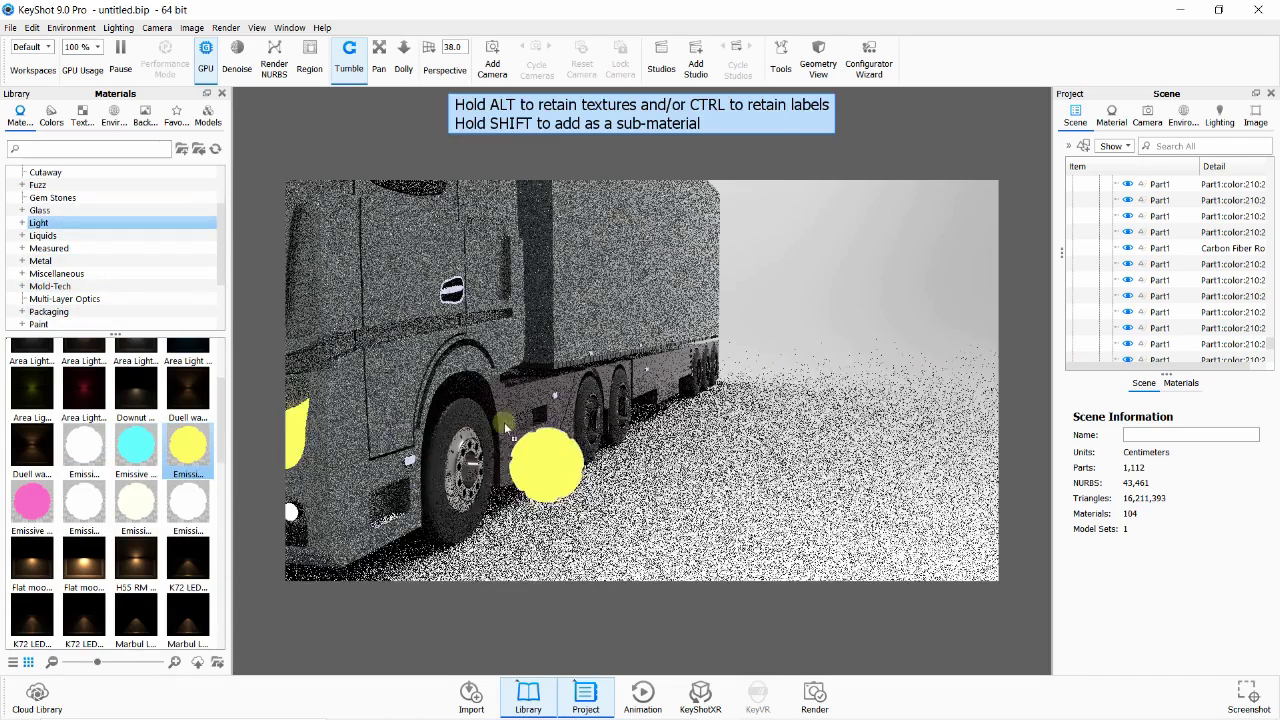
left_click_drag(185, 455, 409, 465)
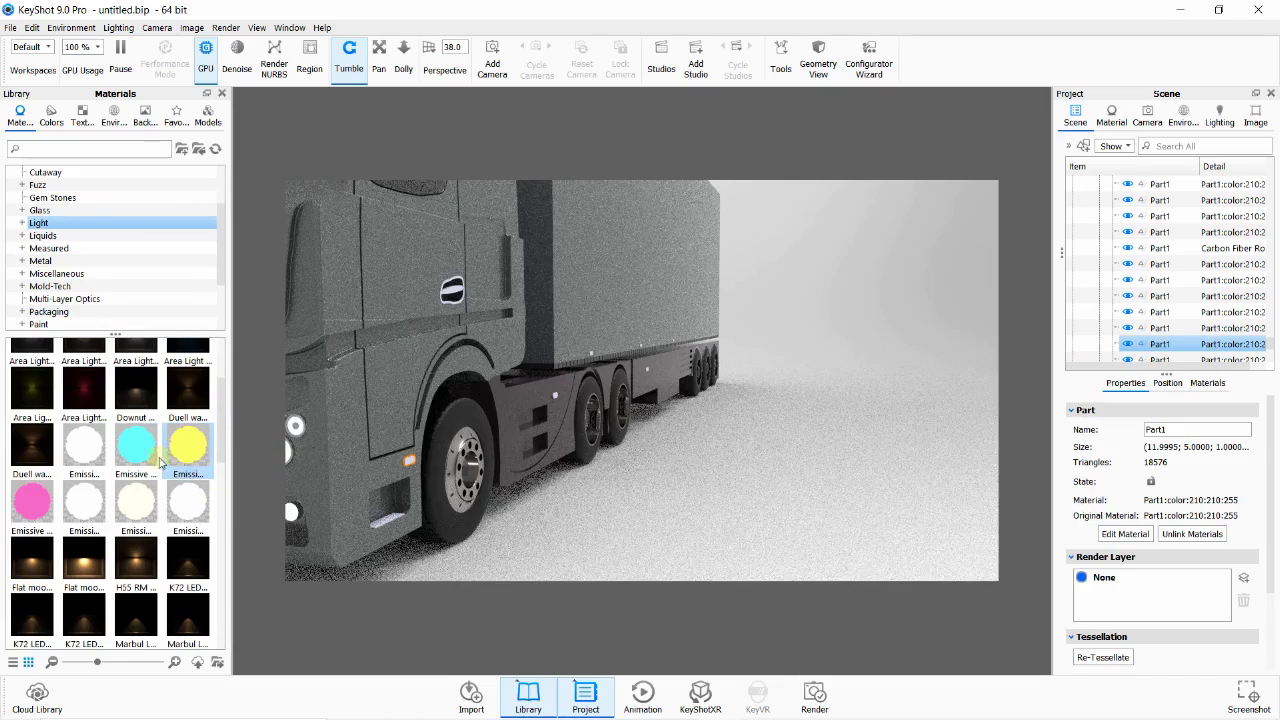
left_click_drag(187, 445, 1135, 350)
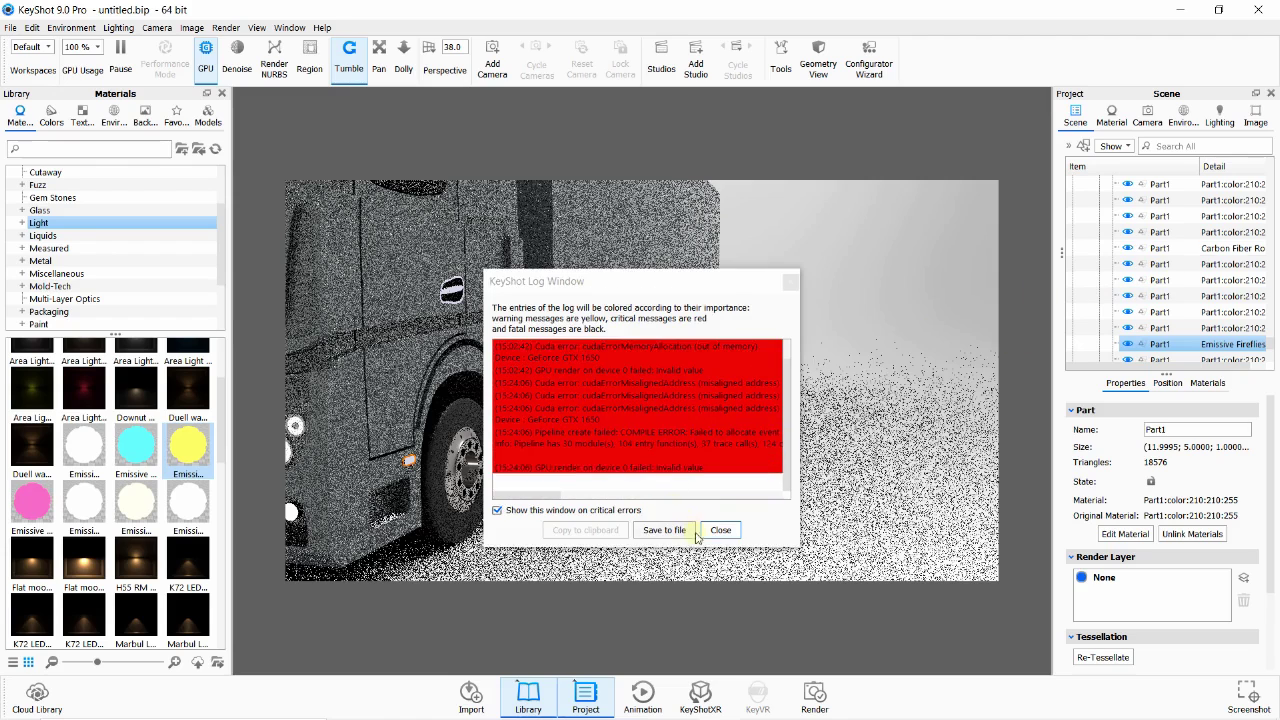
- Dismiss the GPU error, retry GPU rendering, then continue on CPU
left_click(712, 388)
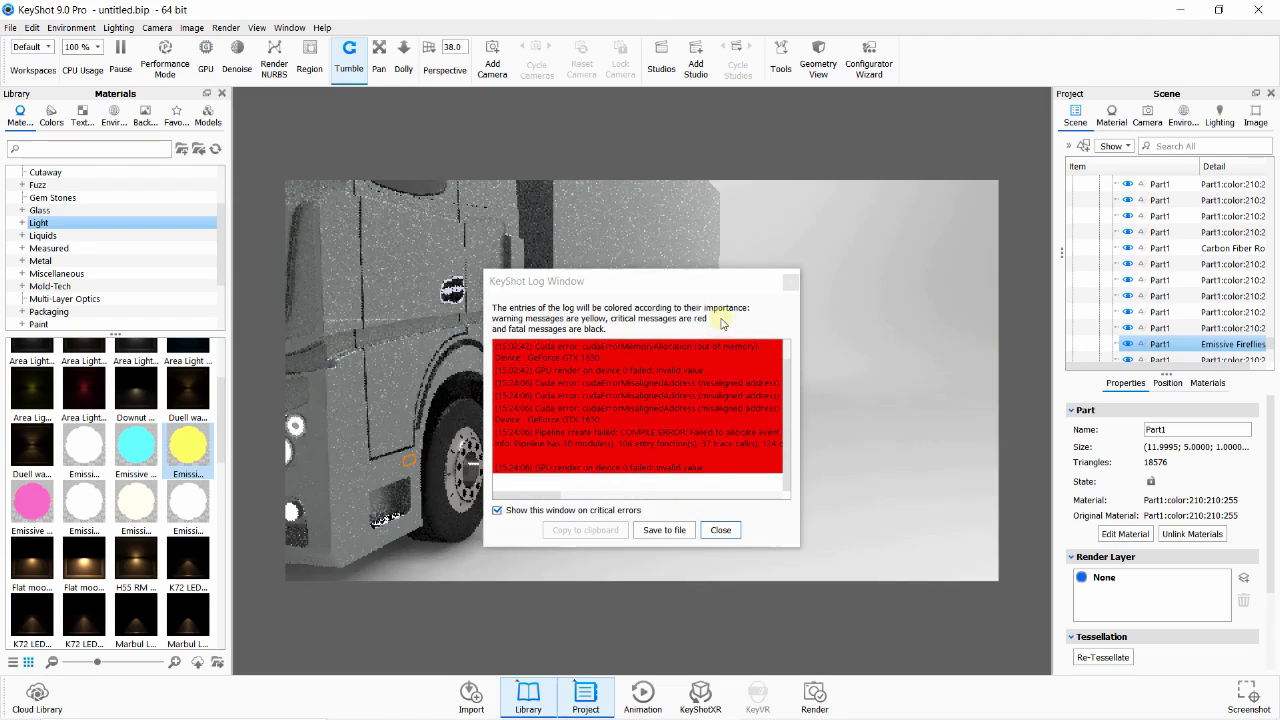
left_click(720, 530)
left_click(205, 50)
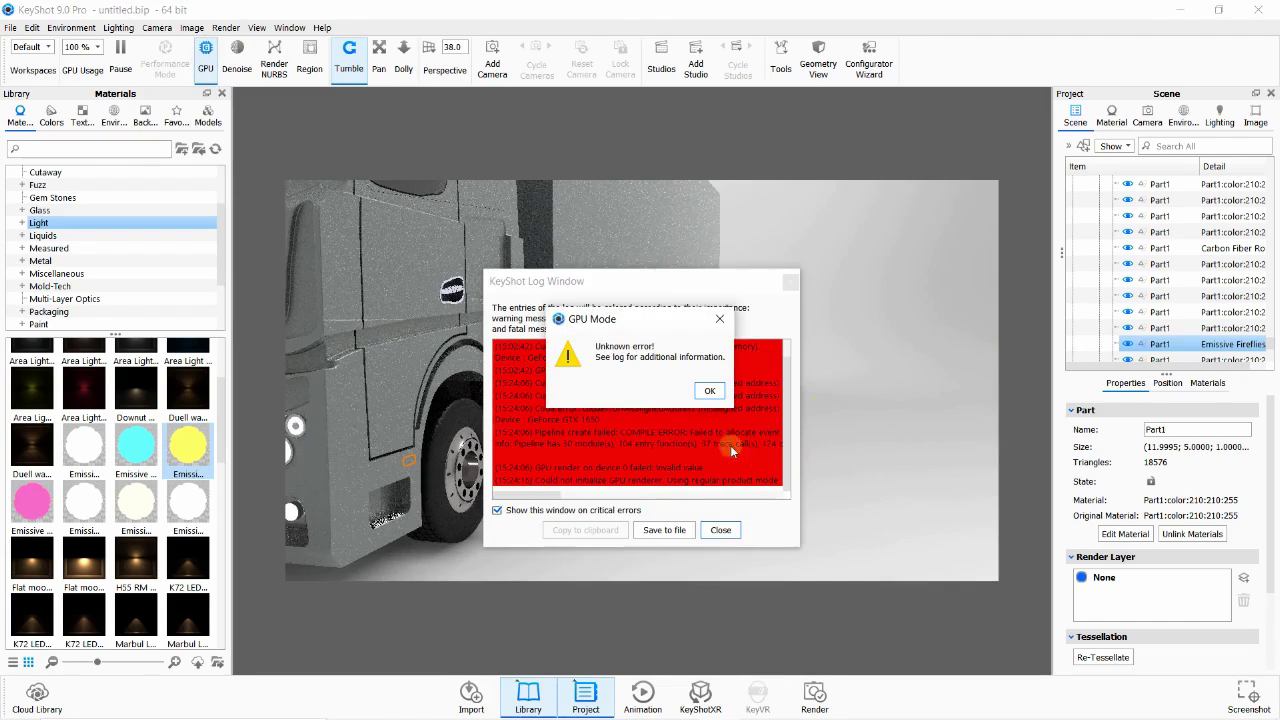
left_click(712, 388)
left_click(720, 530)
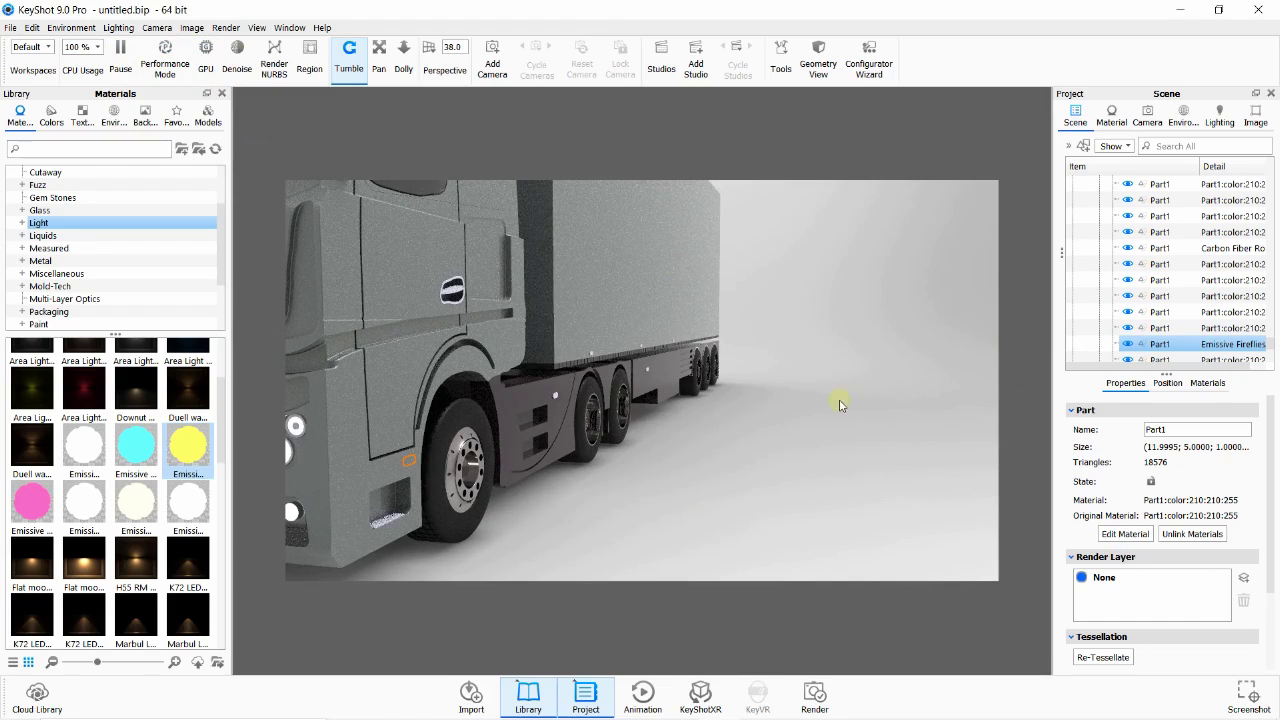
- Change the marker light's emissive colour from yellow to orange
double_click(1157, 344)
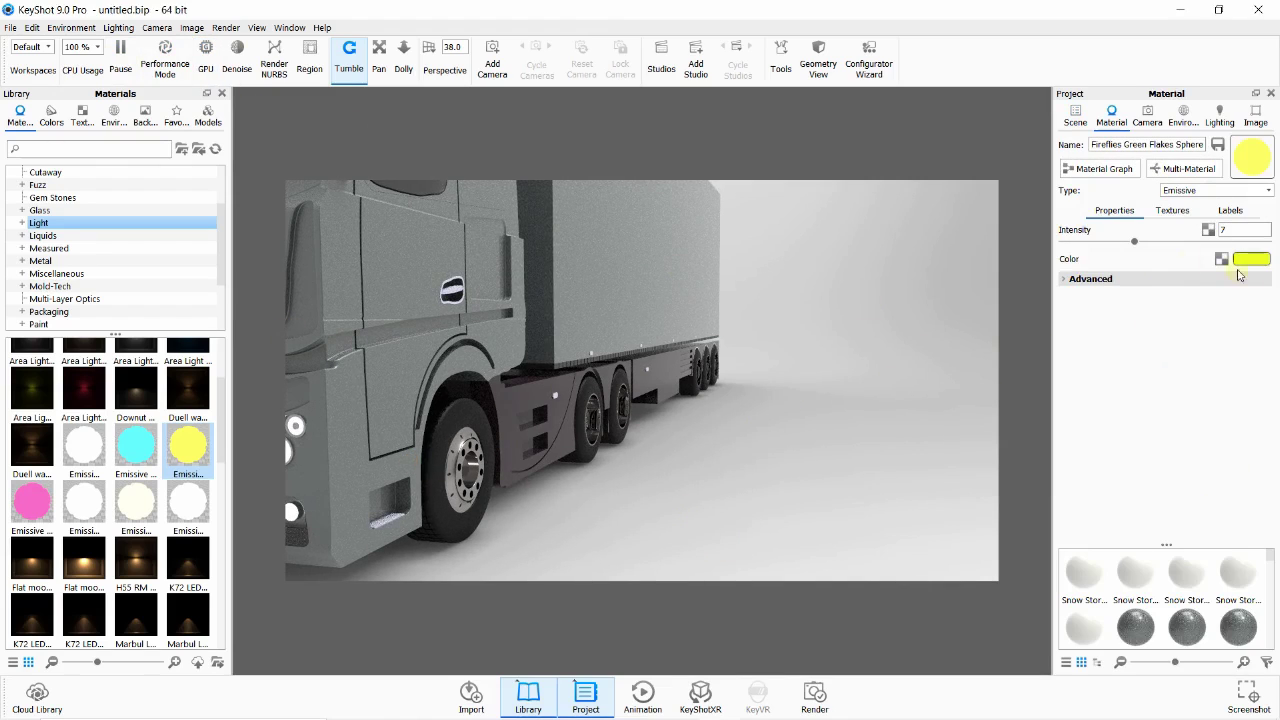
left_click(1251, 256)
left_click_drag(1221, 265, 1017, 272)
mouse_move(1085, 522)
left_mouse_down()
mouse_move(974, 523)
mouse_move(1010, 523)
left_mouse_up()
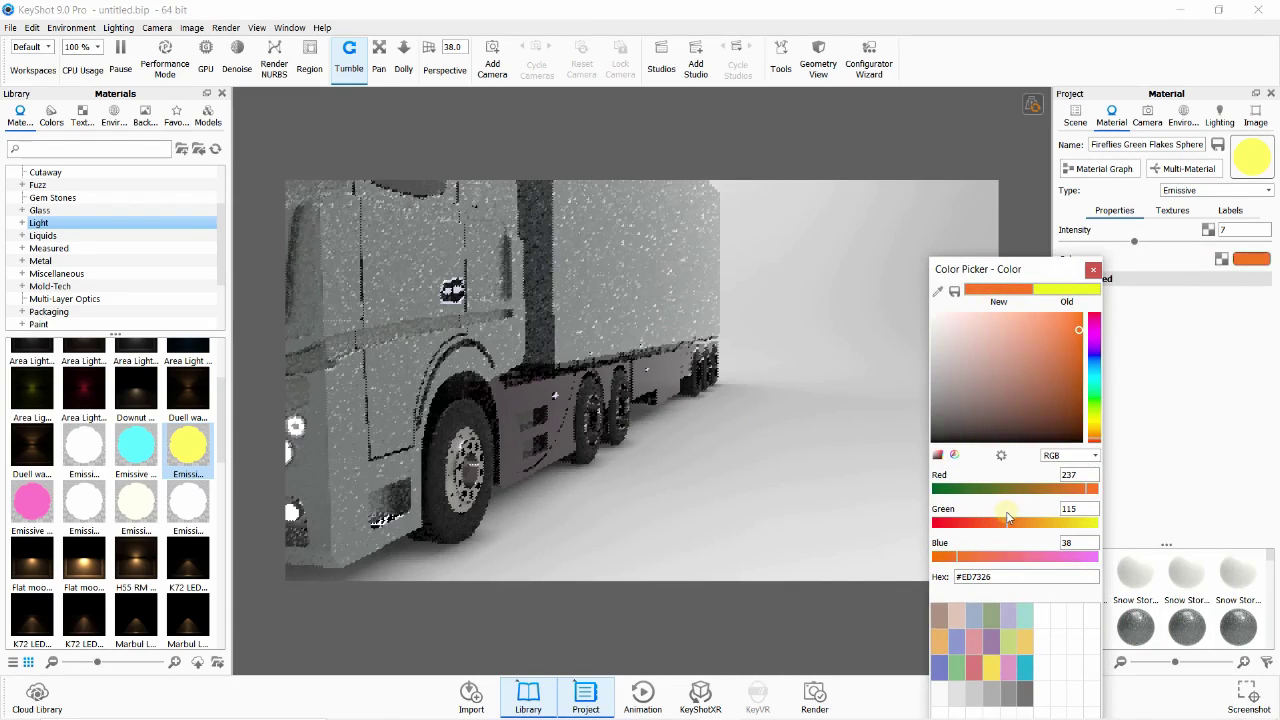
left_click_drag(1038, 275, 912, 183)
left_click(909, 666)
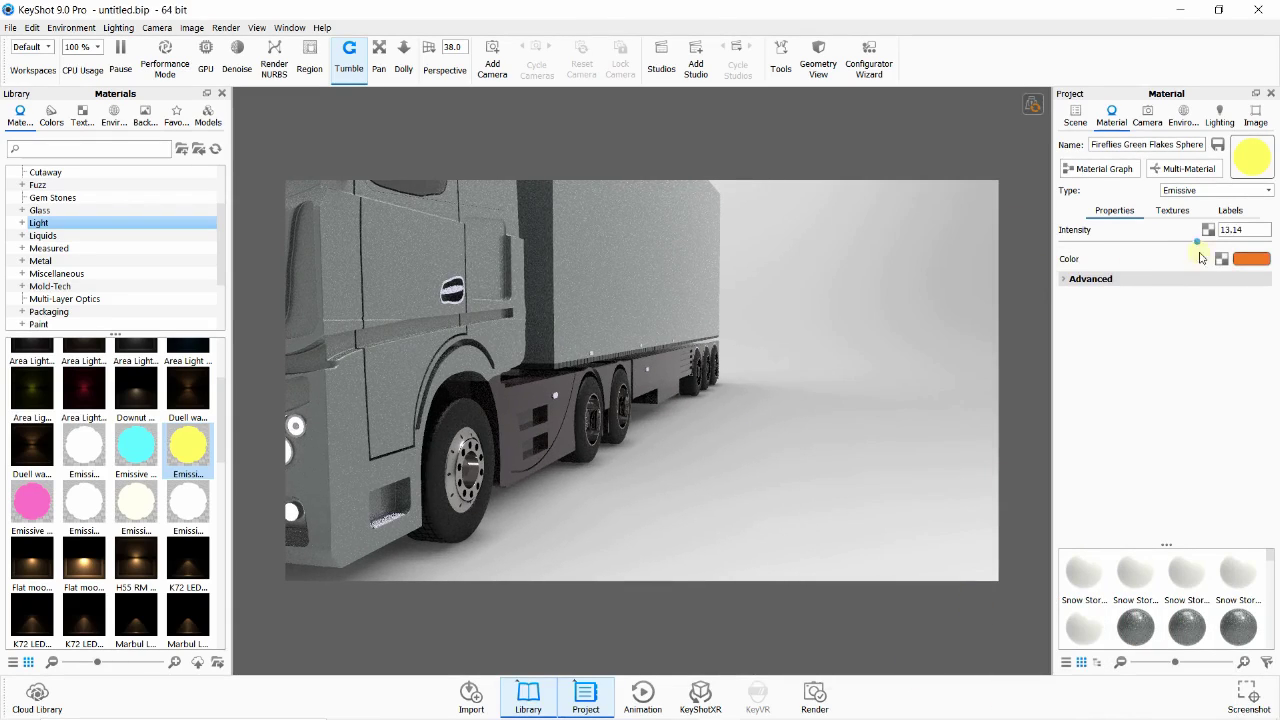
- Keep the material type as Emissive and raise its intensity to 20
left_click_drag(1197, 242, 1210, 242)
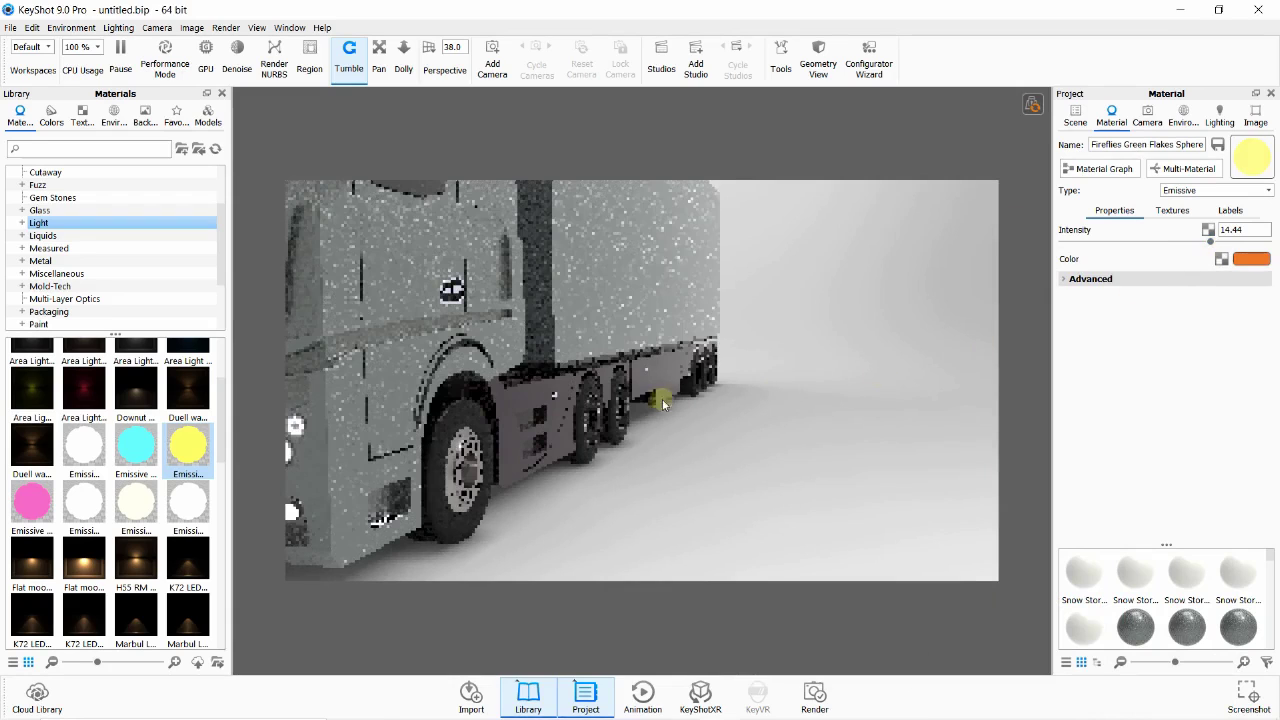
left_click(1184, 199)
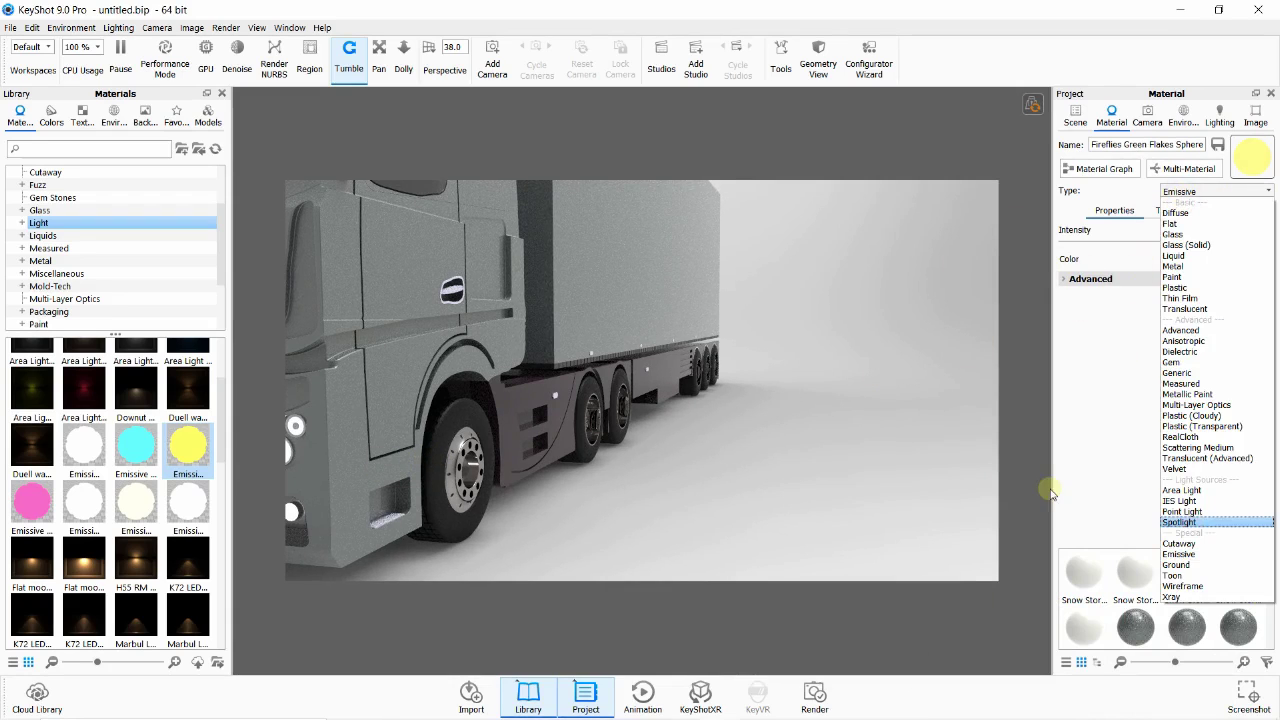
left_click(1172, 211)
left_click(1114, 211)
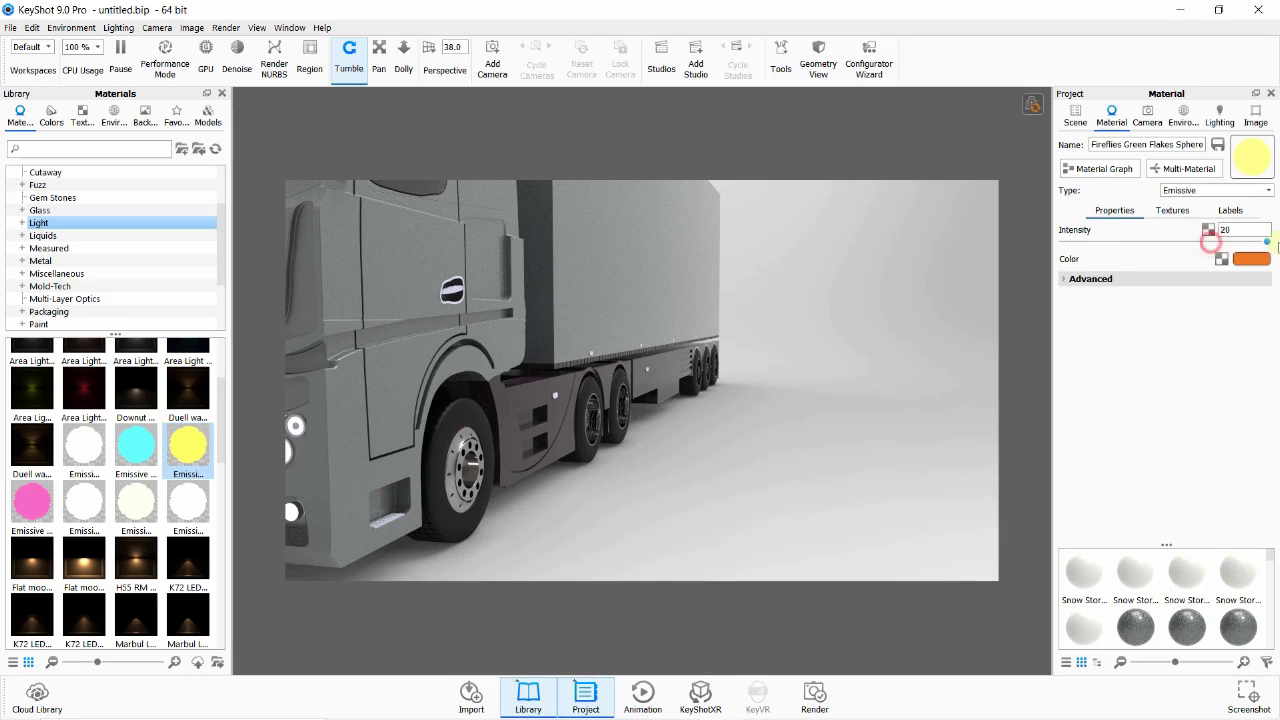
left_click_drag(1210, 242, 1248, 242)
left_click(1093, 280)
left_click(1066, 278)
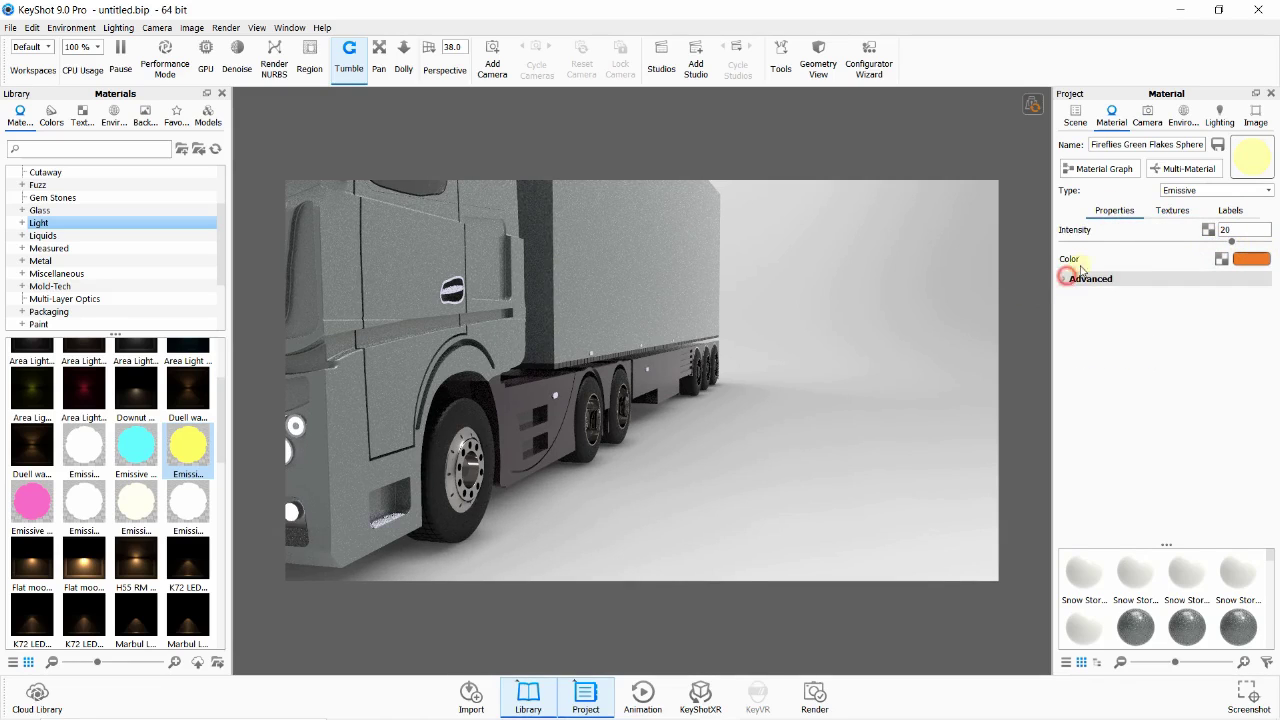
- Check the Emissive Fireflies entry in the scene tree and select a light part on the truck
left_click(1076, 116)
left_click(1128, 344)
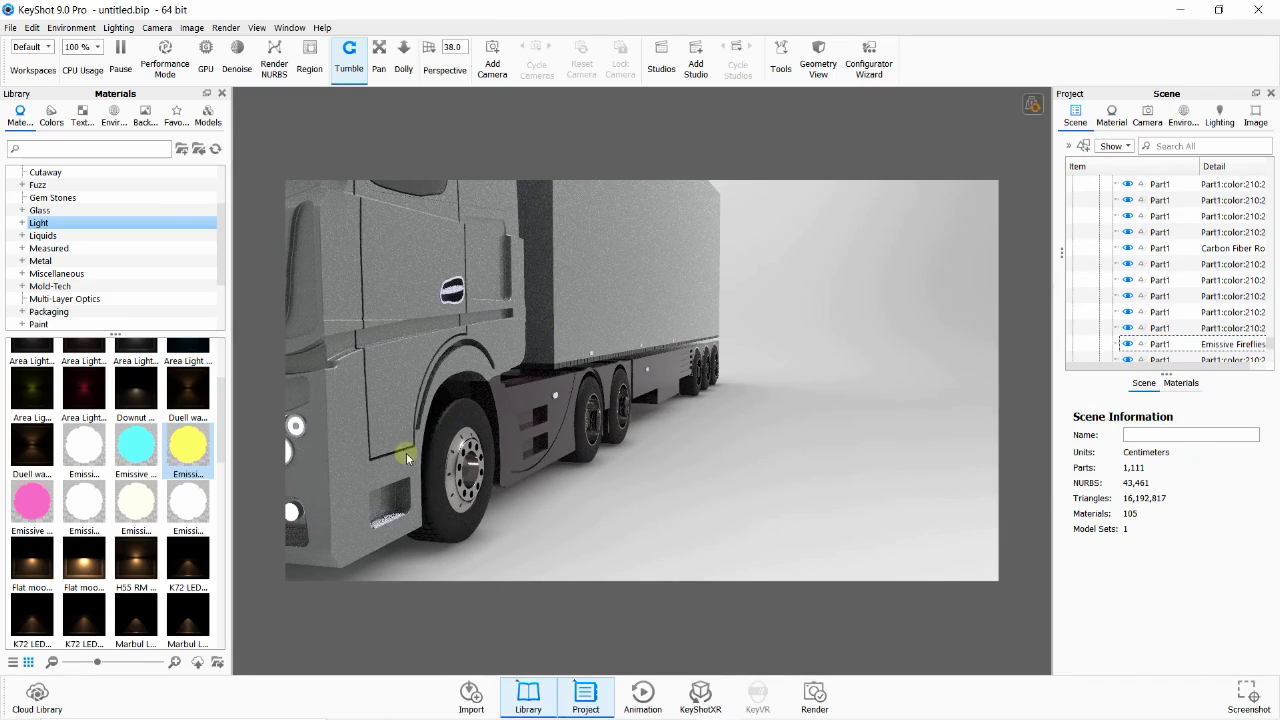
left_click(558, 400)
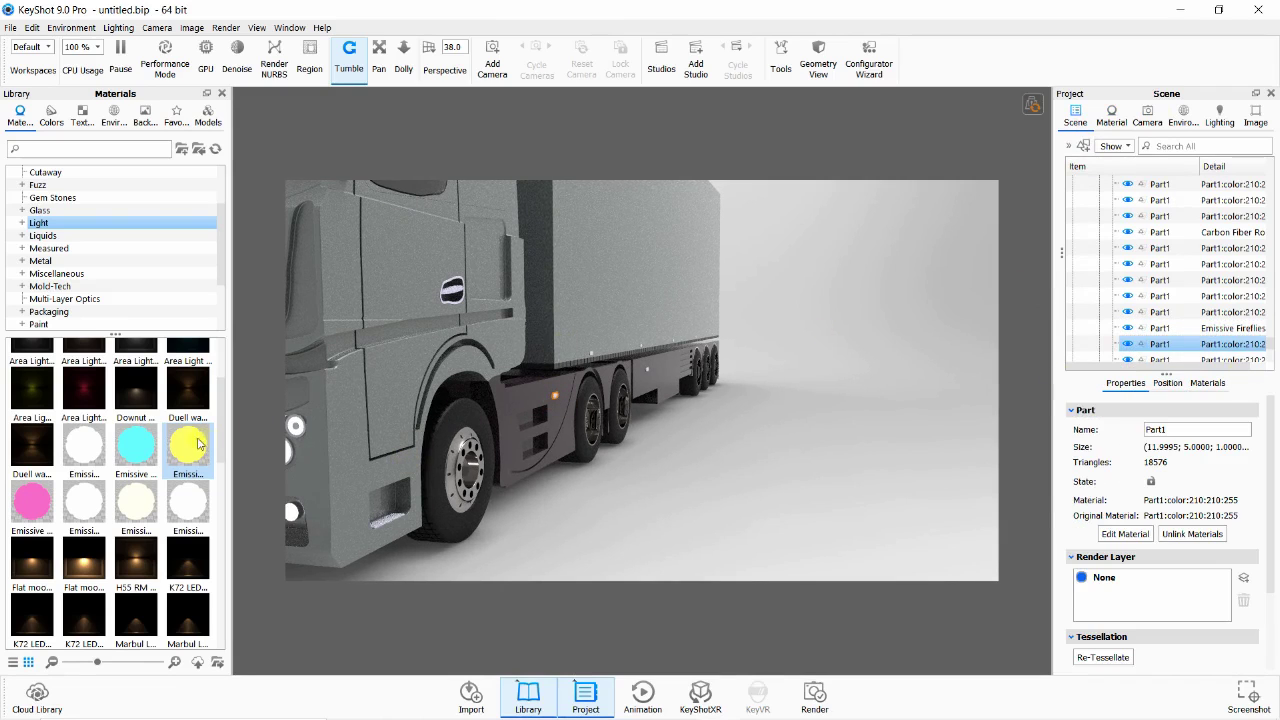
- Set the Emissive Fireflies material's intensity to 35.431
left_click(1124, 344)
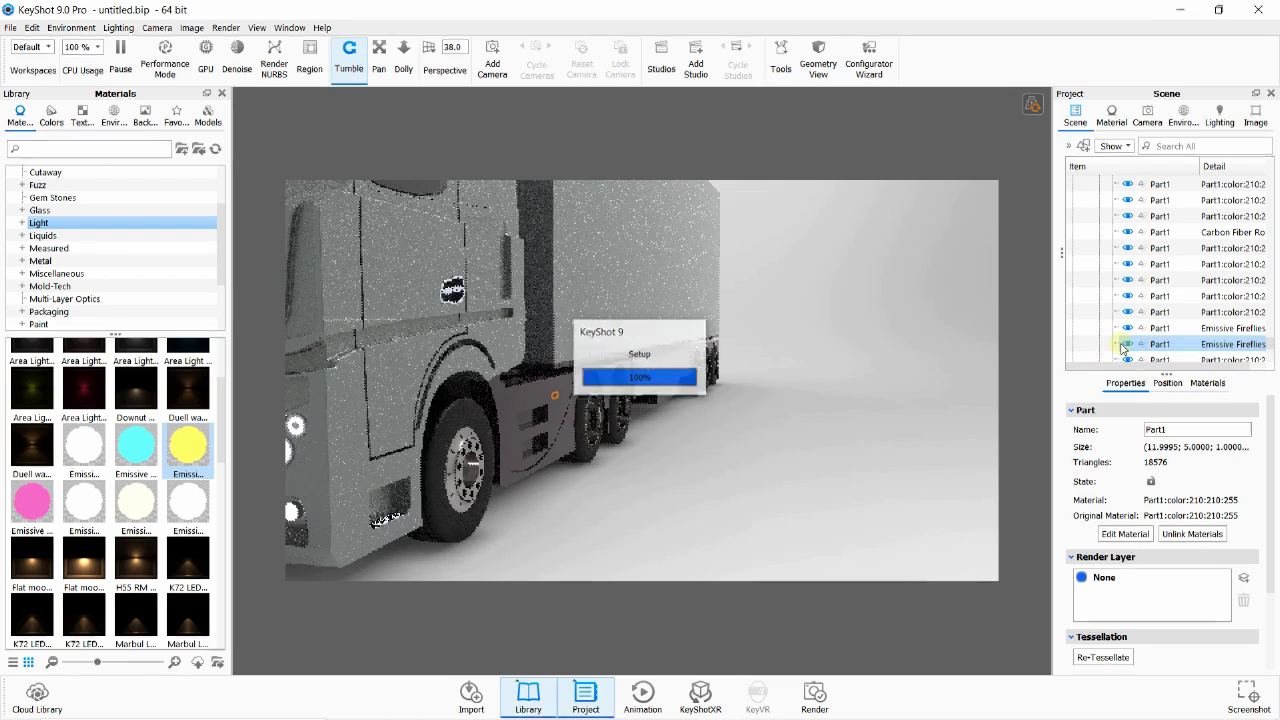
double_click(1205, 348)
left_click(1138, 244)
mouse_move(1267, 242)
left_mouse_down()
mouse_move(1240, 246)
mouse_move(1262, 245)
mouse_move(1251, 242)
left_mouse_up()
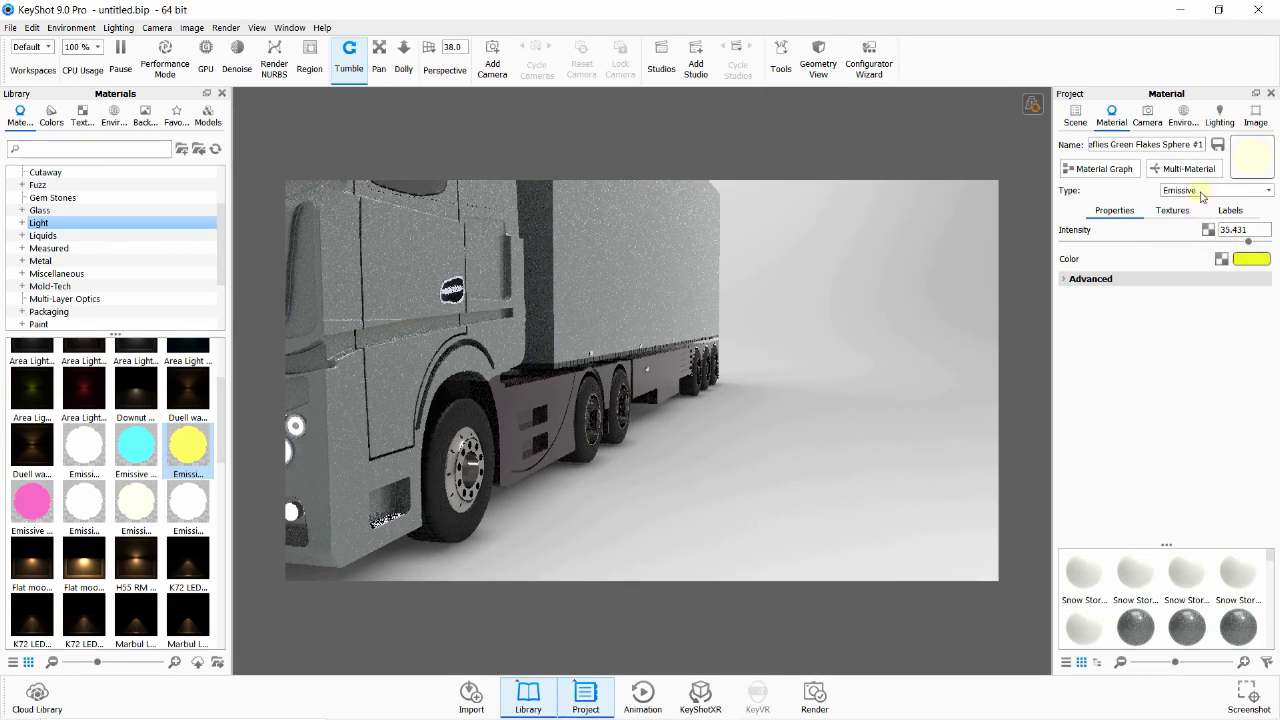
- Apply Glass Ridges Orange from the Glass library to the light part
left_click(1076, 110)
left_click(40, 210)
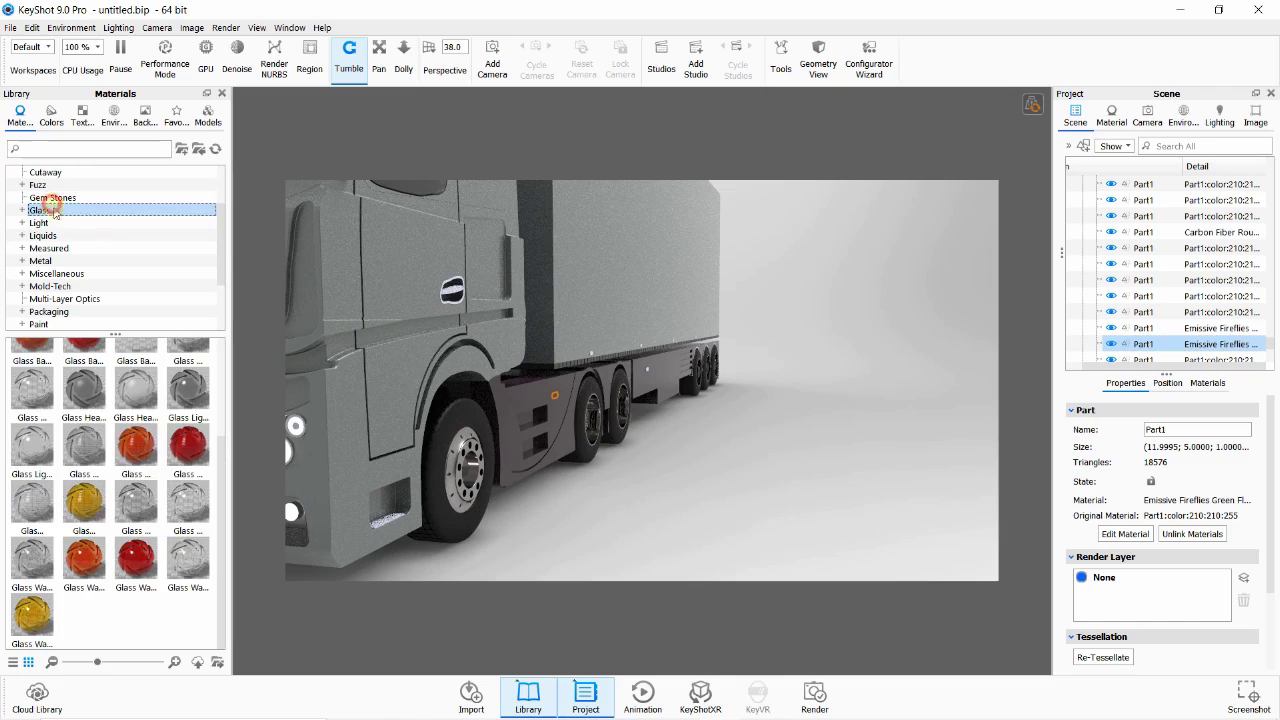
mouse_move(135, 445)
left_mouse_down()
mouse_move(1025, 385)
mouse_move(1200, 344)
left_mouse_up()
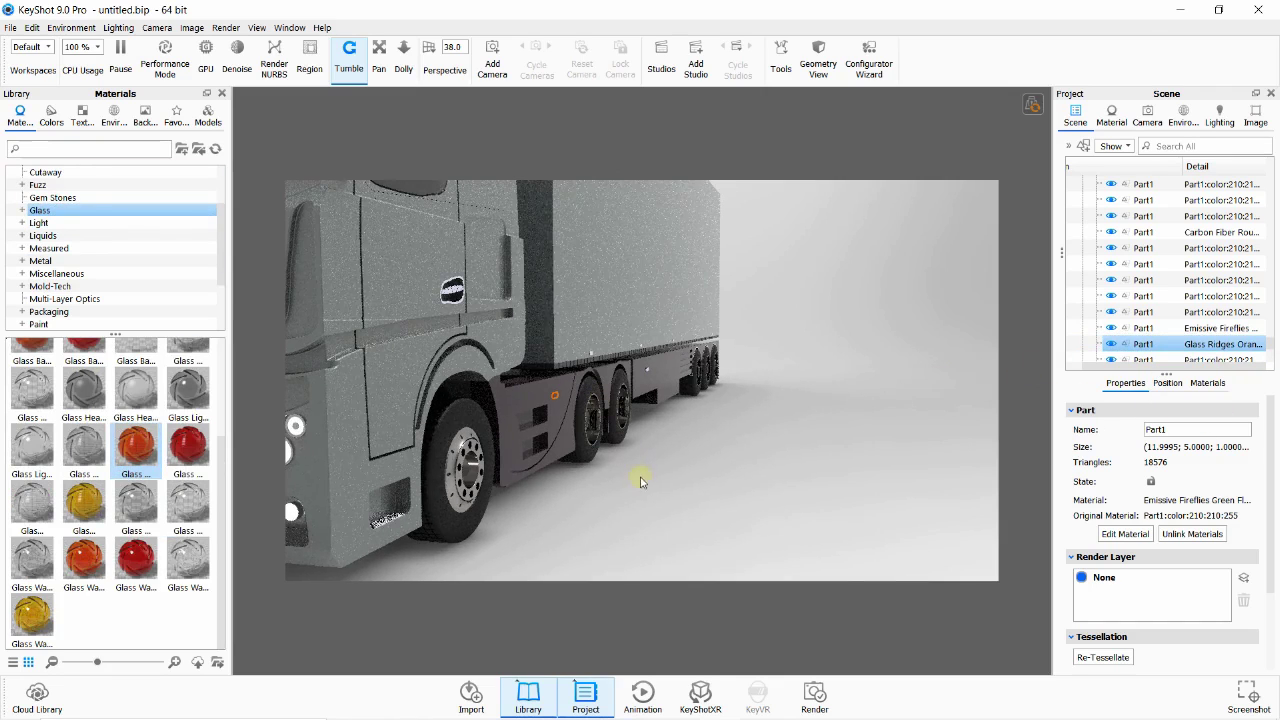
- Select the cab part and orbit to a front three-quarter view of the truck
left_click(900, 410)
left_click(404, 469)
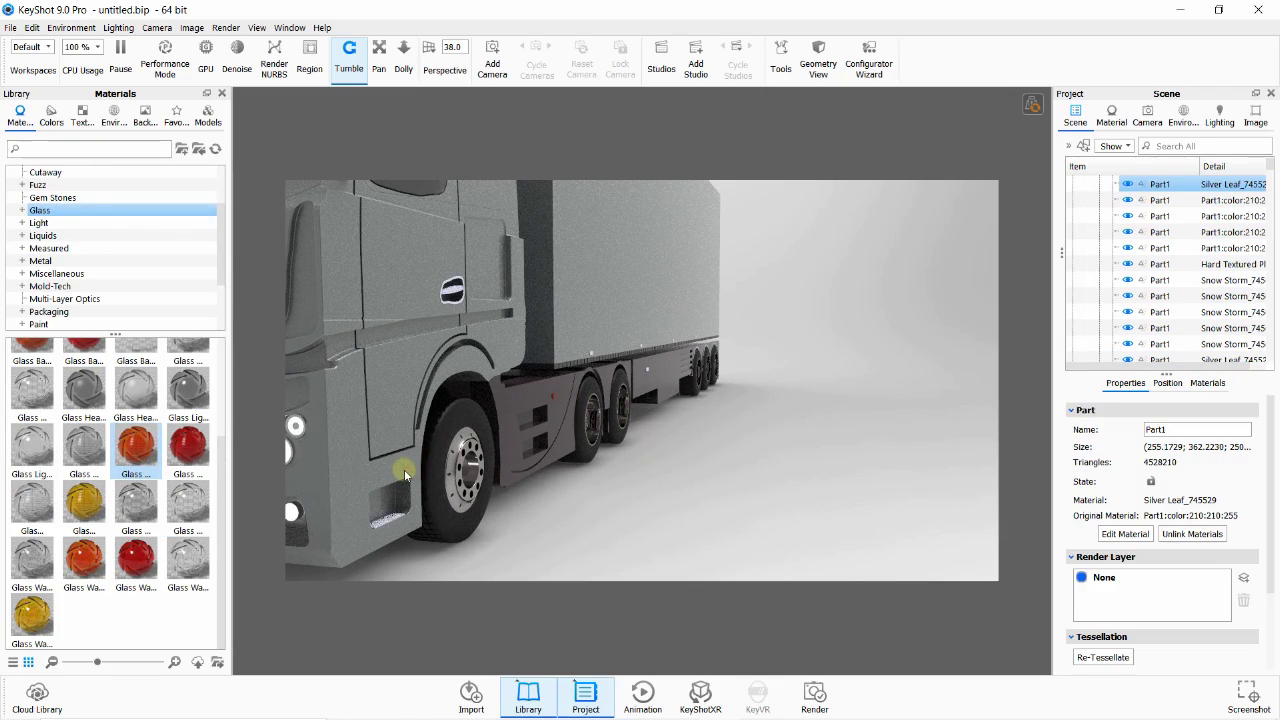
left_click(398, 466)
left_click_drag(506, 184, 650, 333)
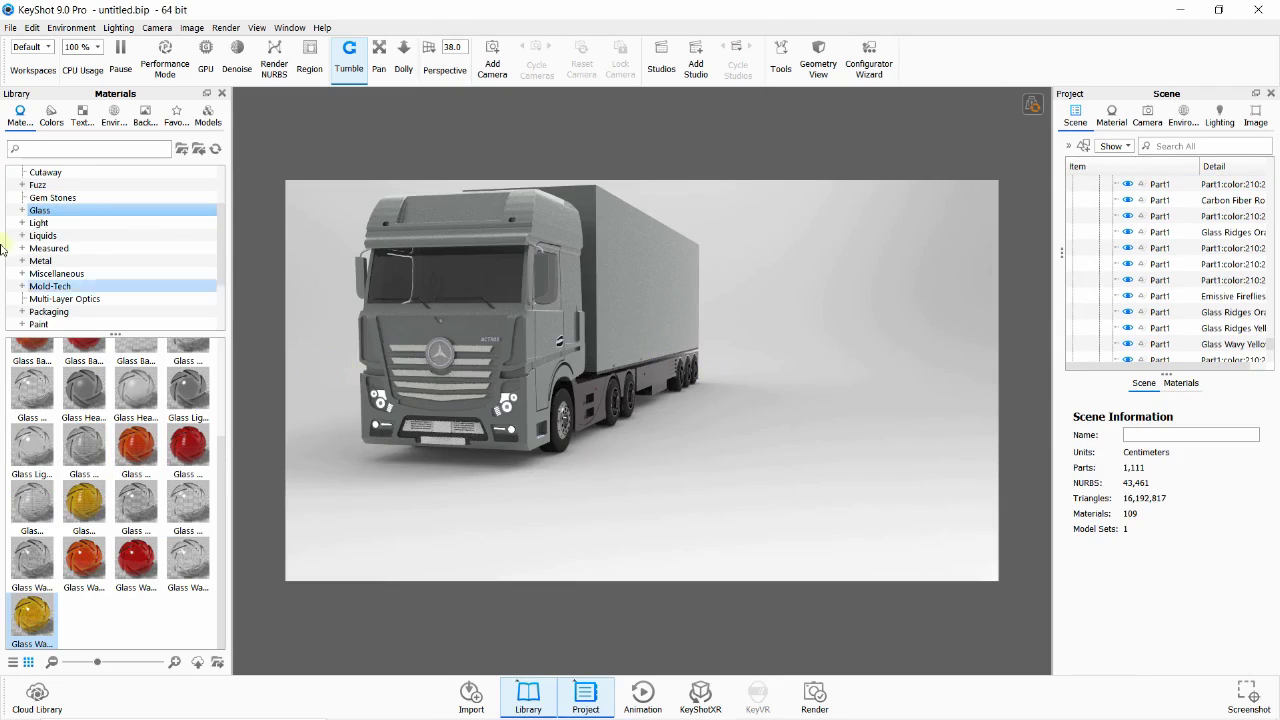
- Apply the Landscape resolution preset, then attempt GPU Mode and dismiss its error and log
left_click(191, 27)
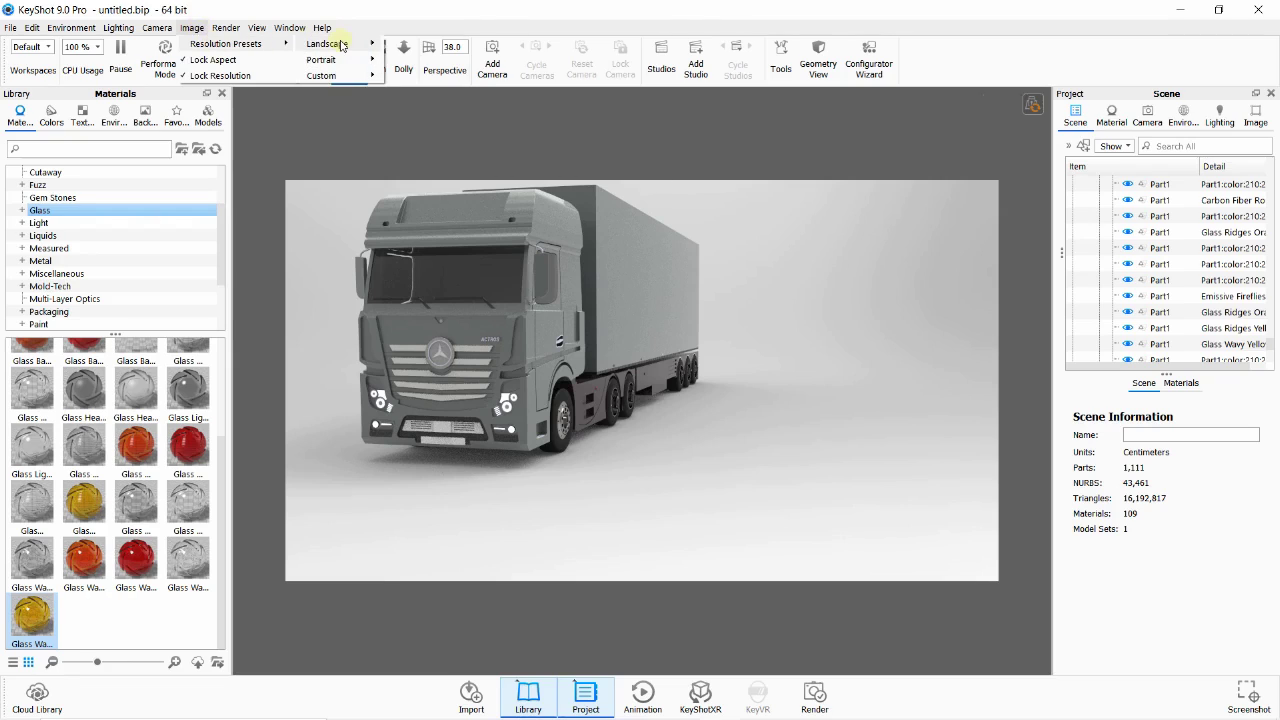
mouse_move(326, 44)
left_click(403, 76)
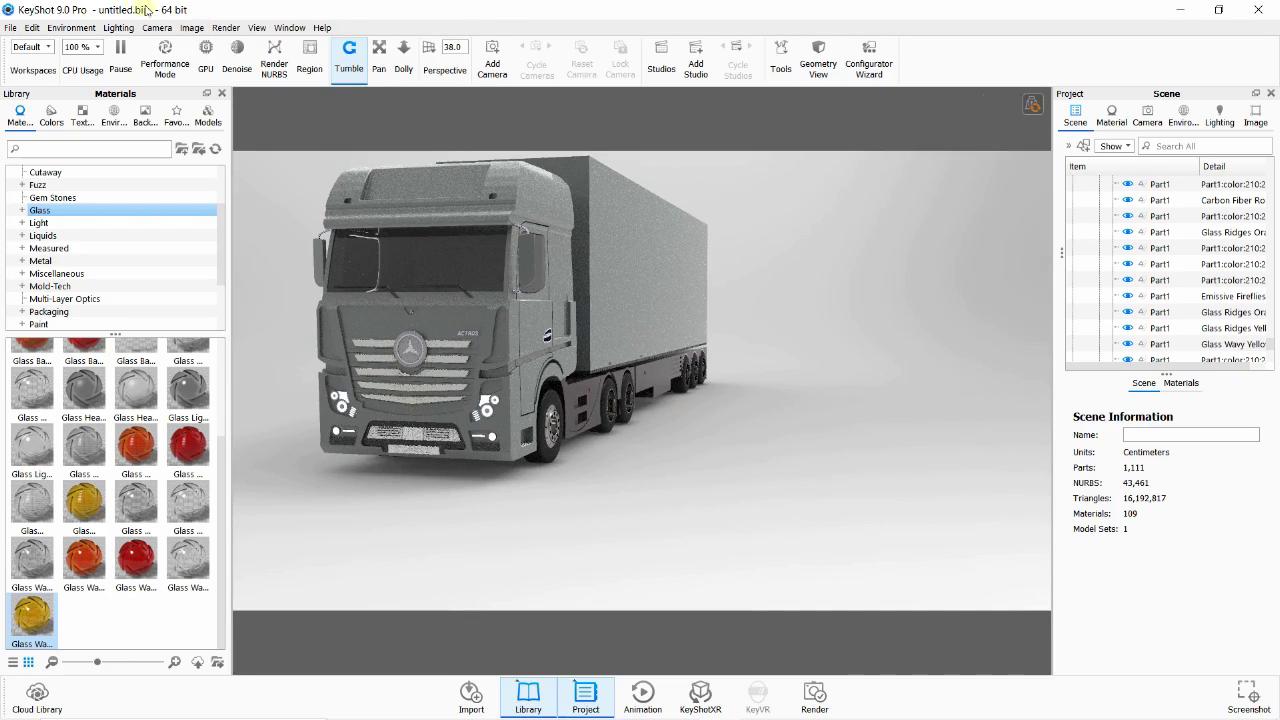
left_click(195, 28)
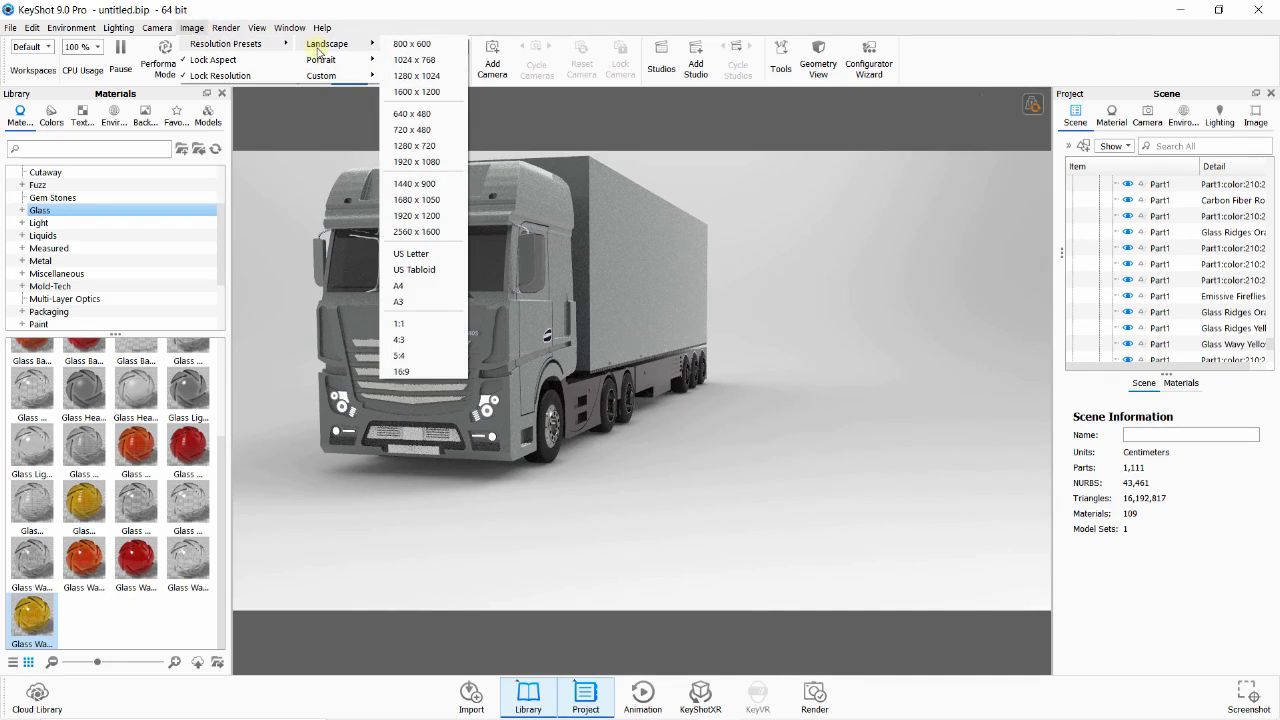
mouse_move(226, 28)
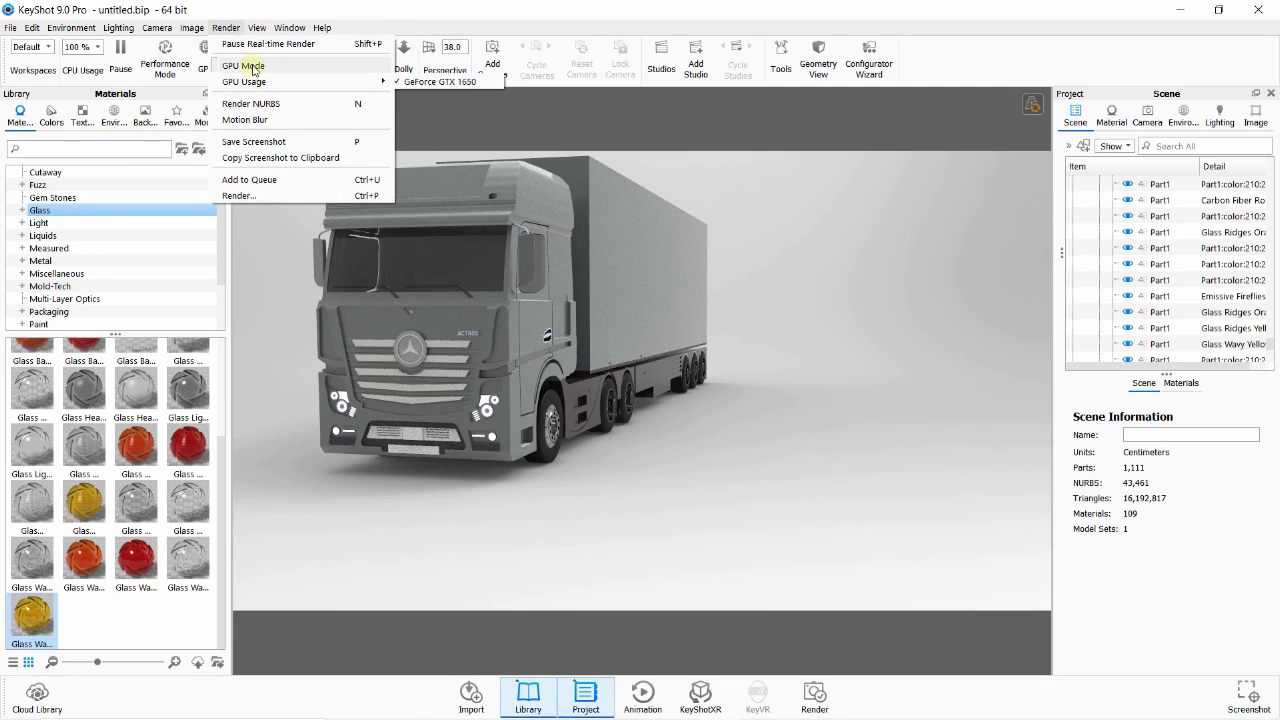
left_click(253, 66)
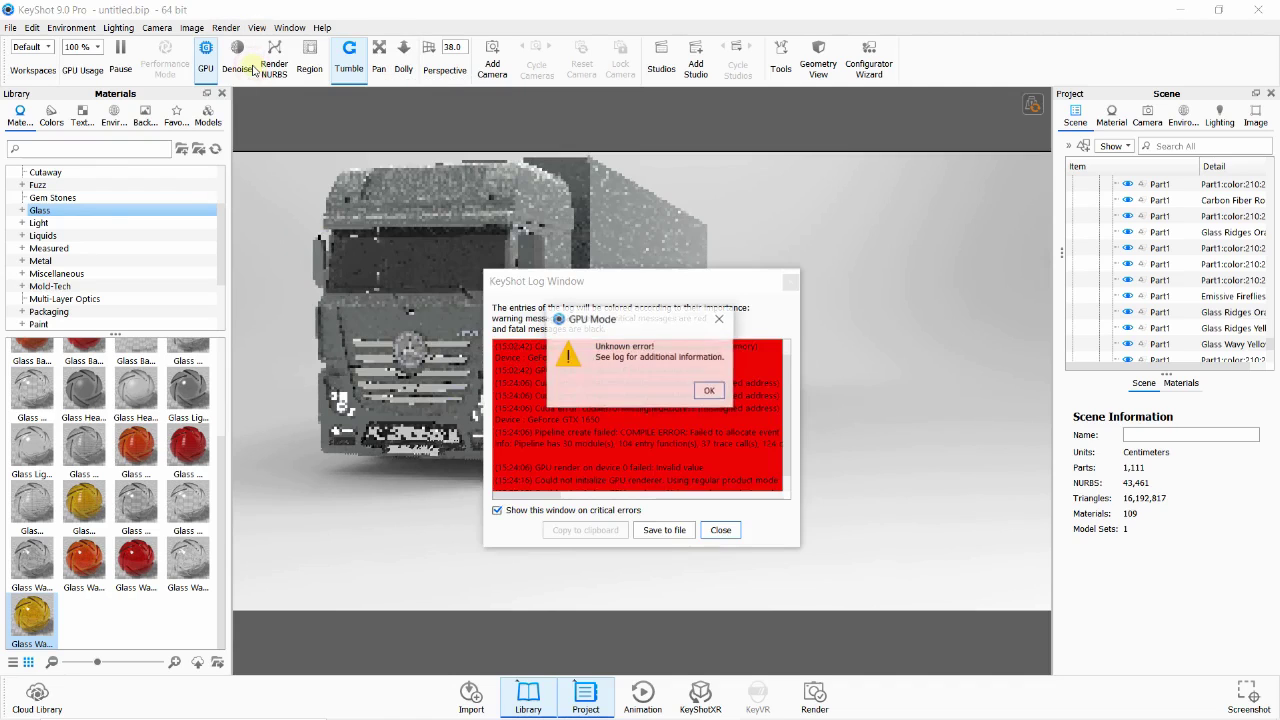
left_click(700, 393)
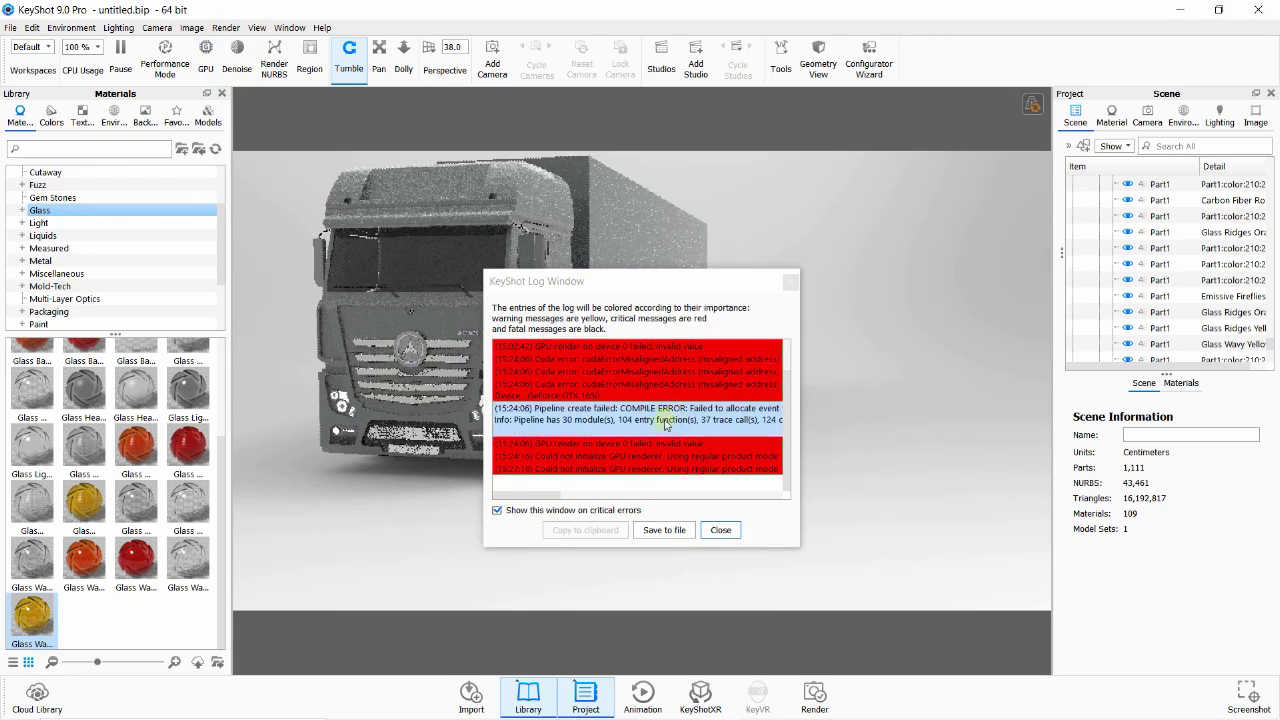
left_click(731, 530)
left_click(222, 28)
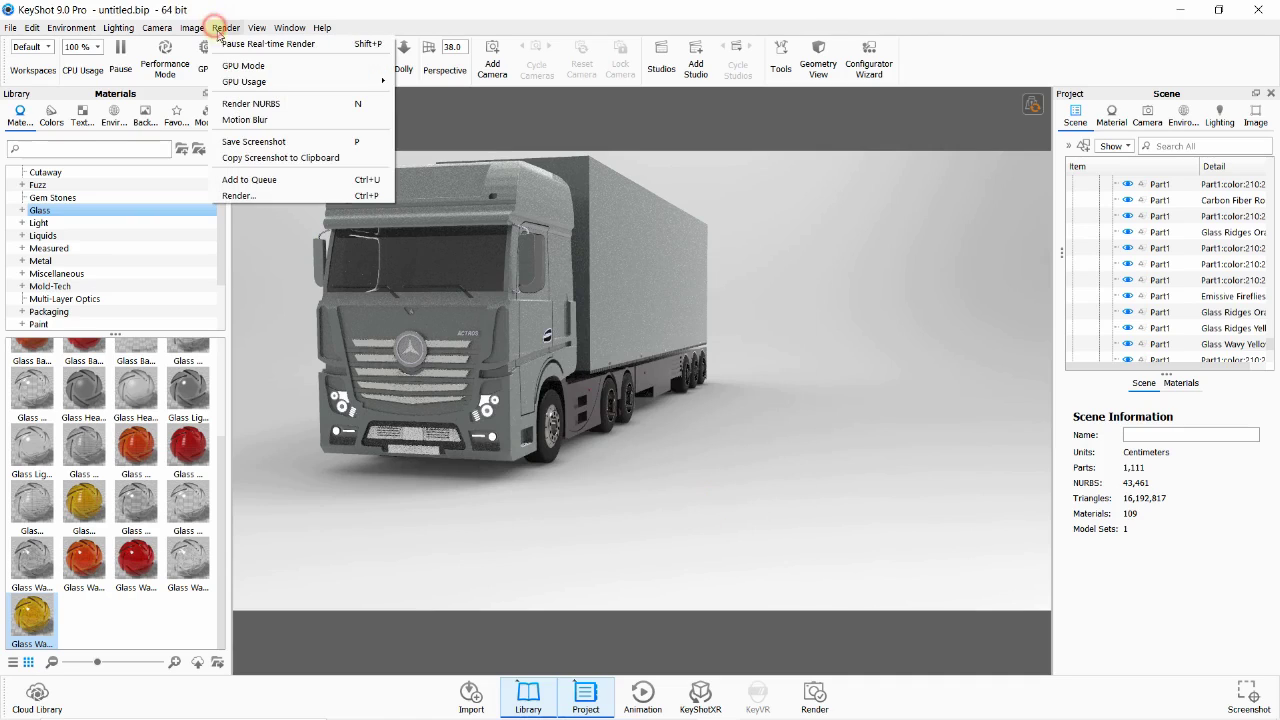
- Set the still render to the 1920 x 1080 preset, output to the Desktop folder
left_click(250, 196)
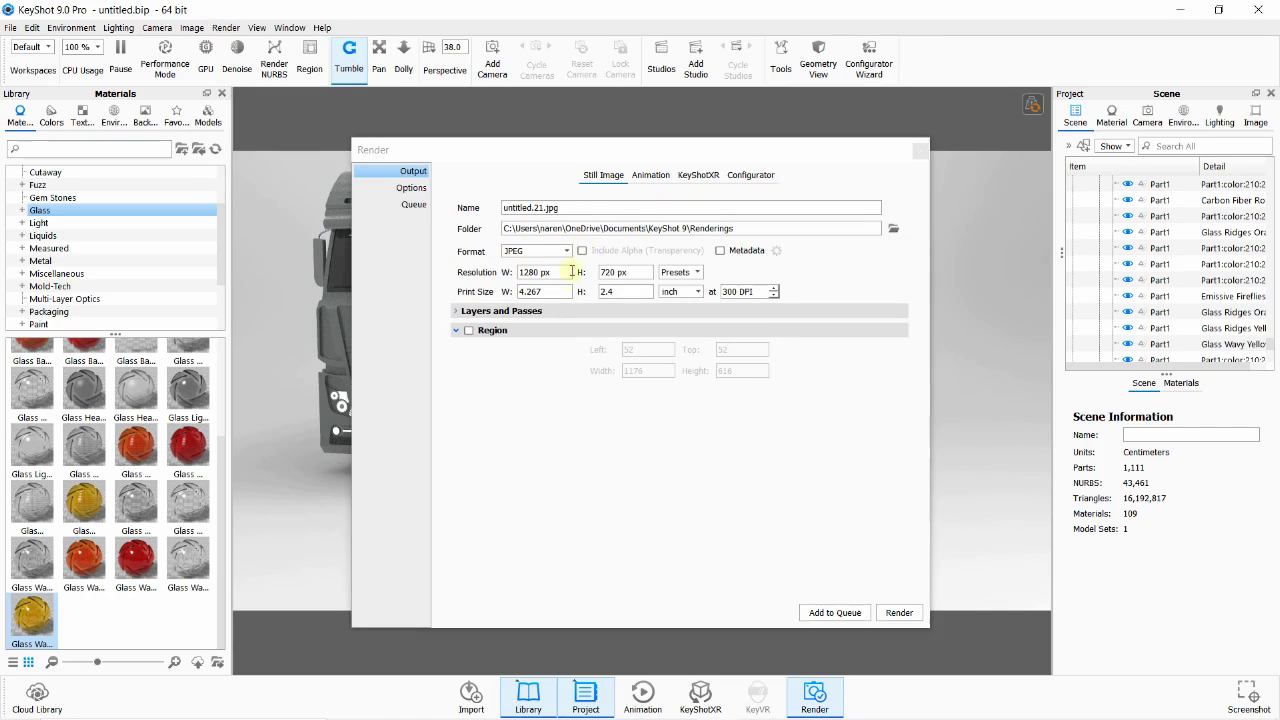
left_click(674, 276)
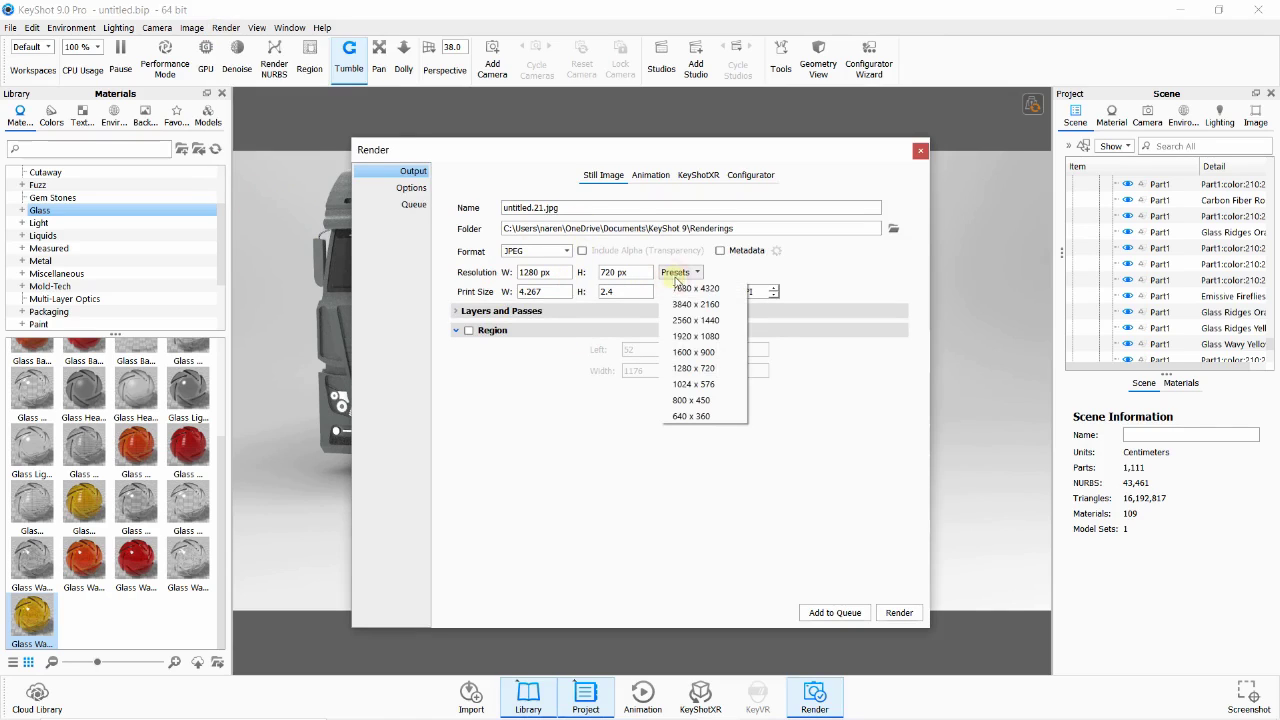
left_click(695, 337)
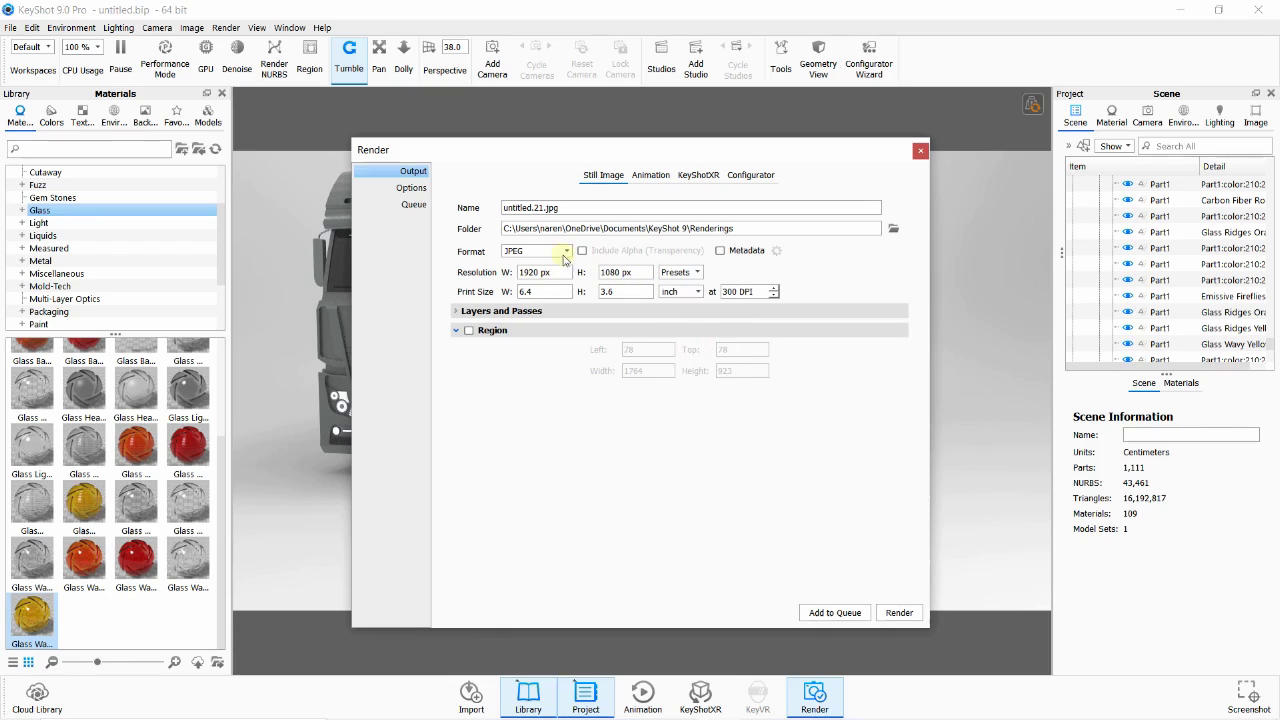
left_click_drag(528, 160, 460, 92)
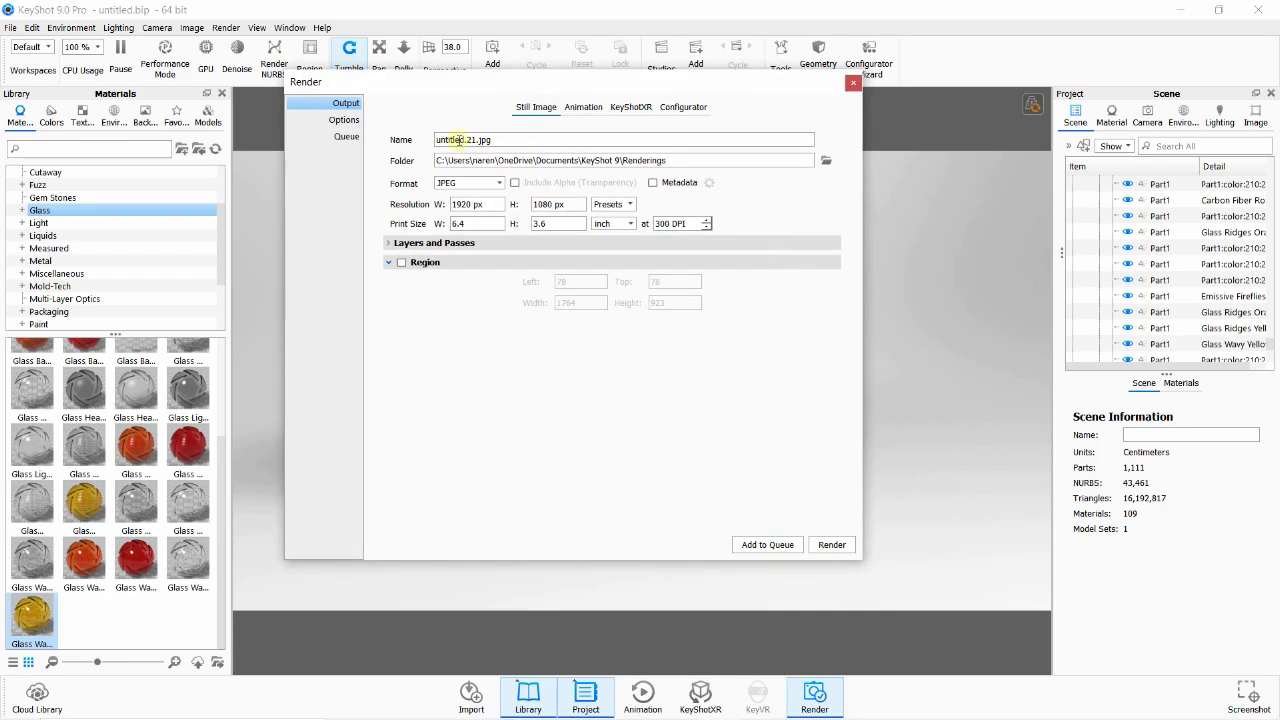
left_click(824, 160)
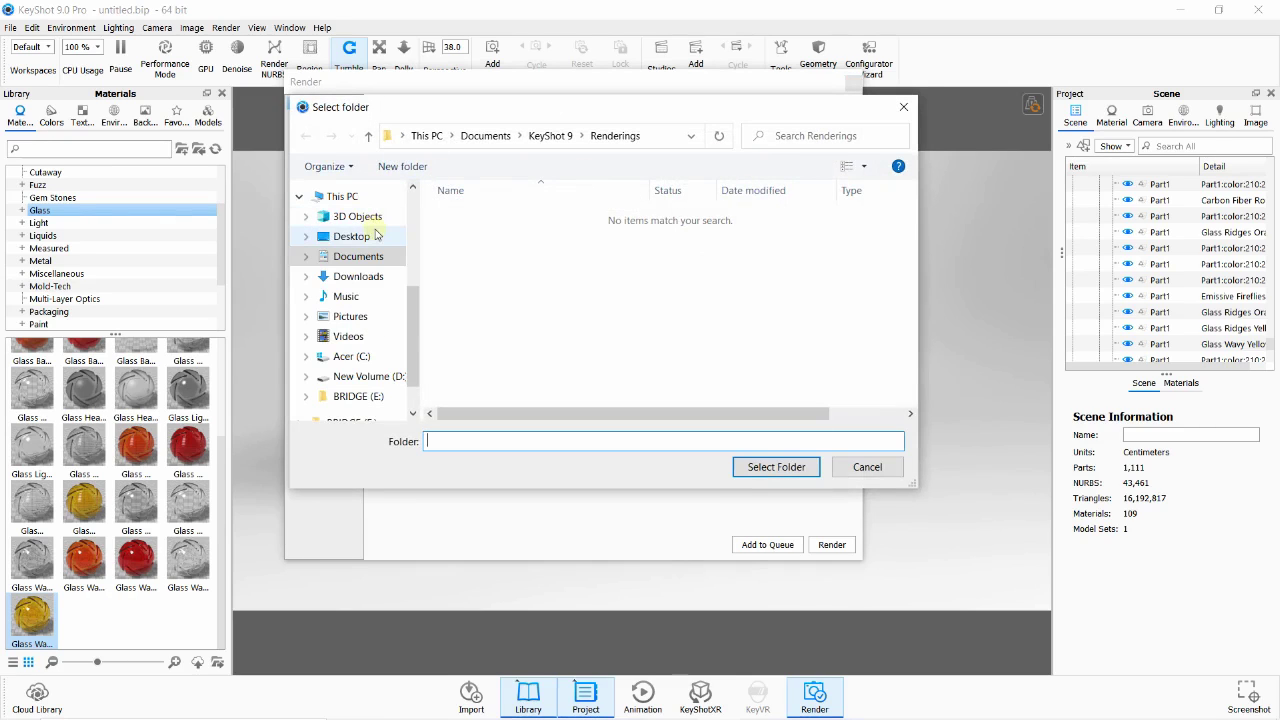
left_click(376, 234)
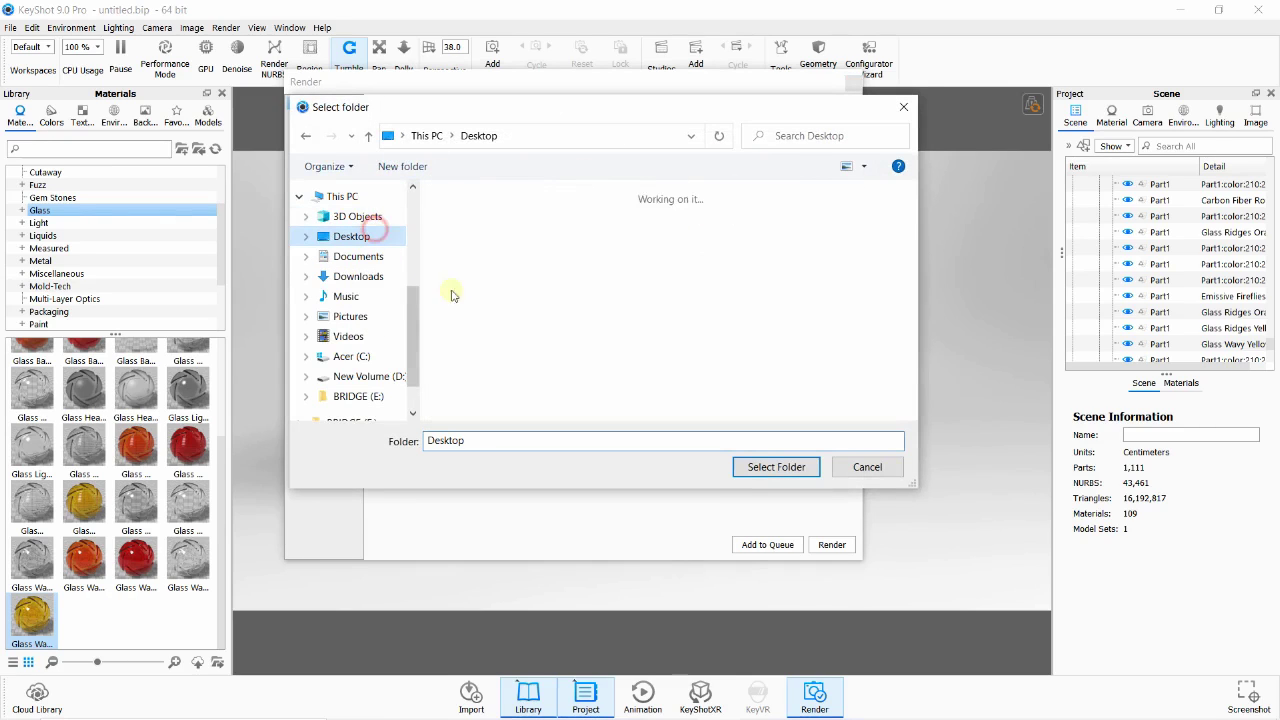
left_click(766, 466)
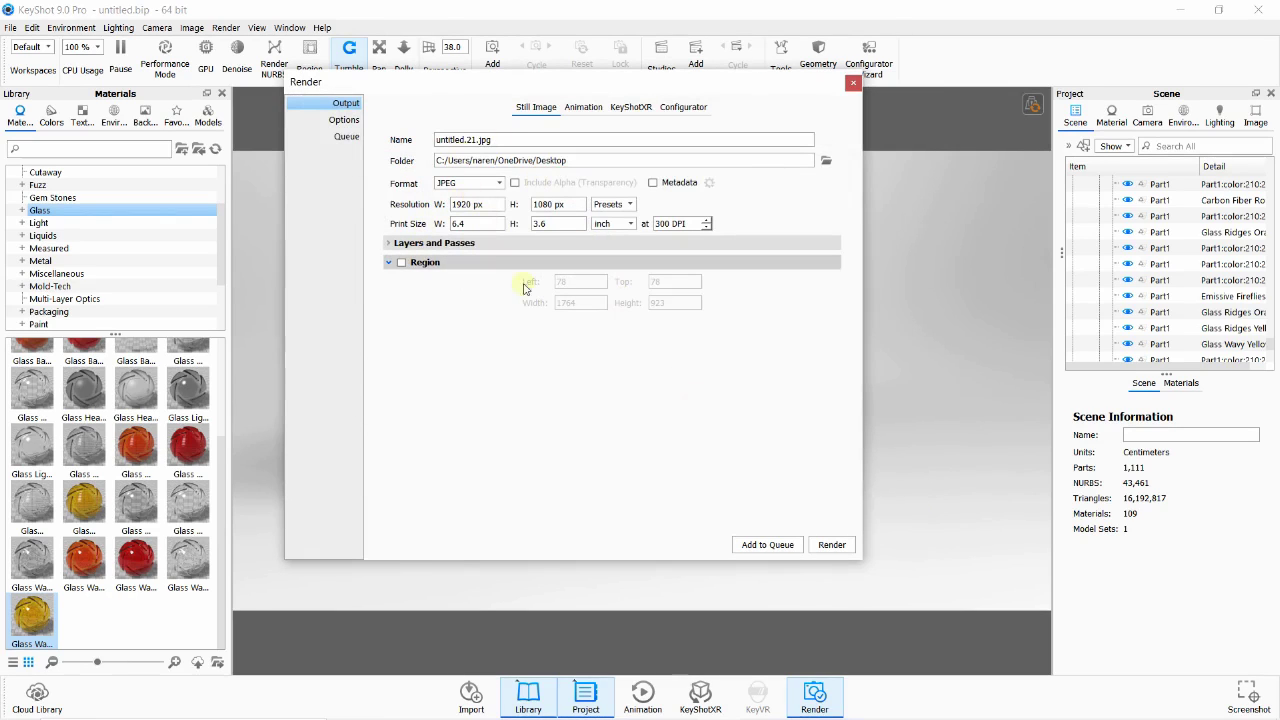
- Start rendering the 1920 x 1080 untitled.21.jpg still and watch its progress
left_click(843, 548)
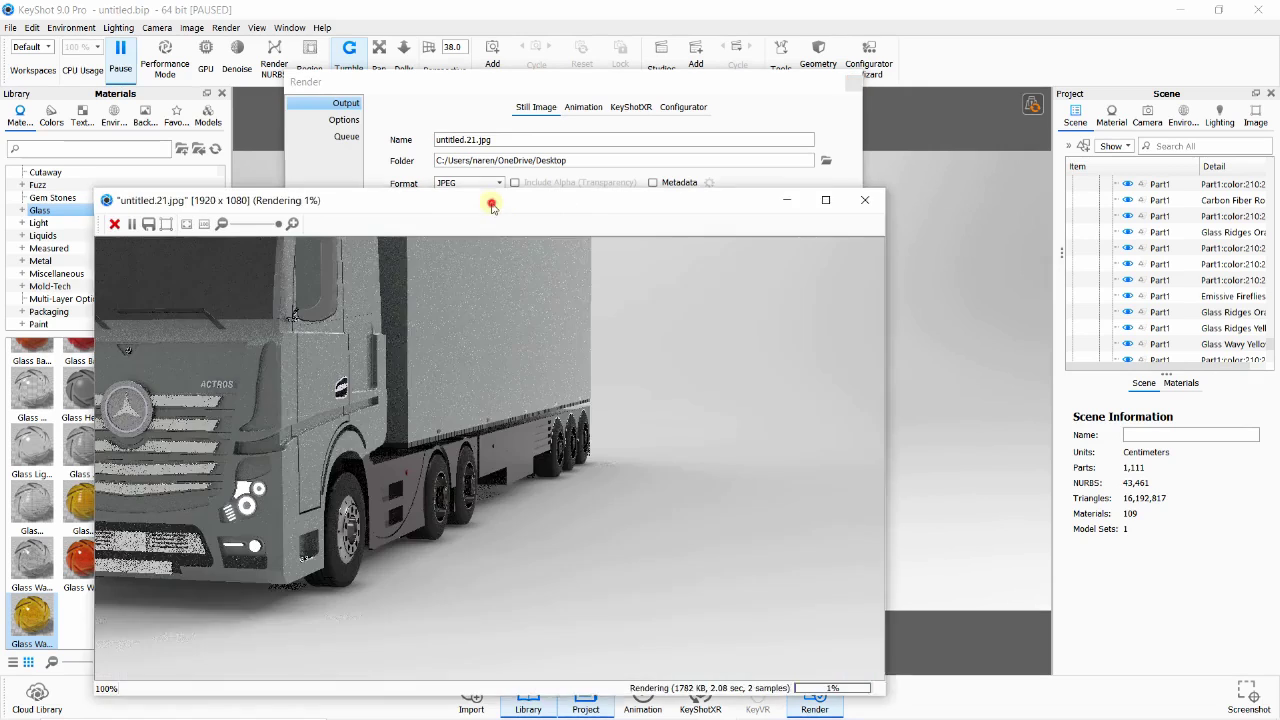
left_click_drag(492, 207, 492, 125)
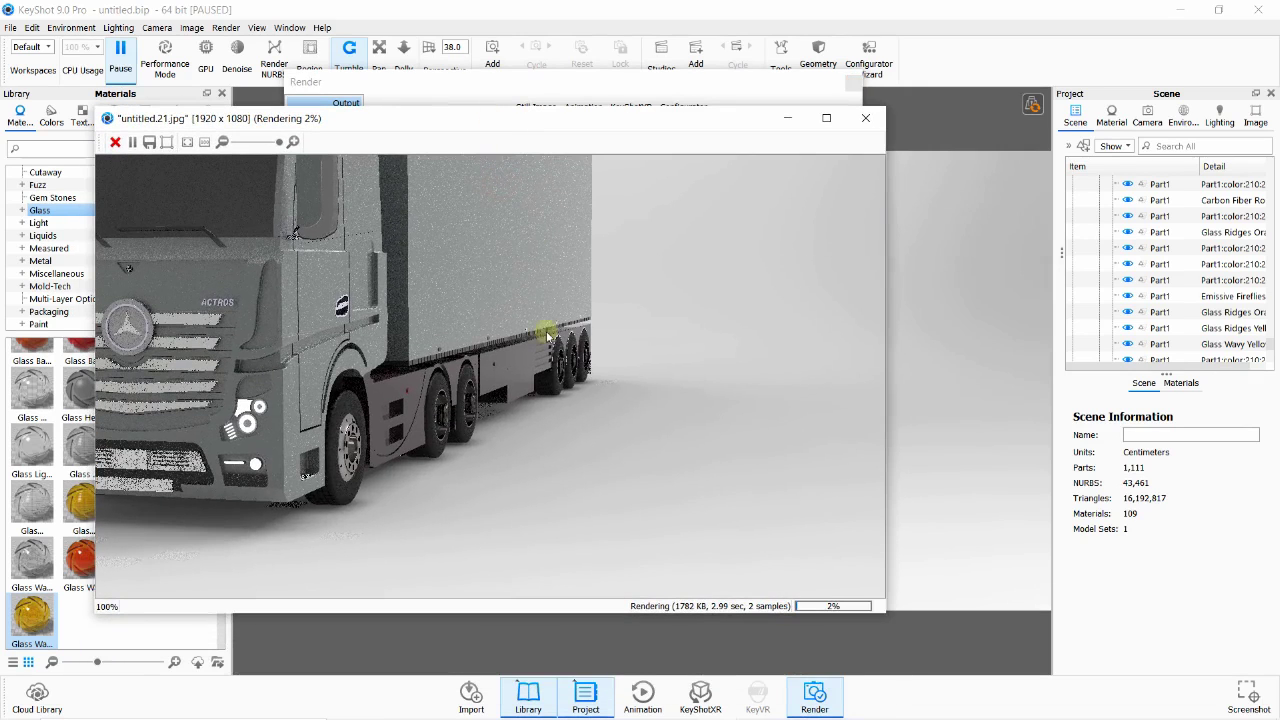
scroll(532, 336, "down", 3)
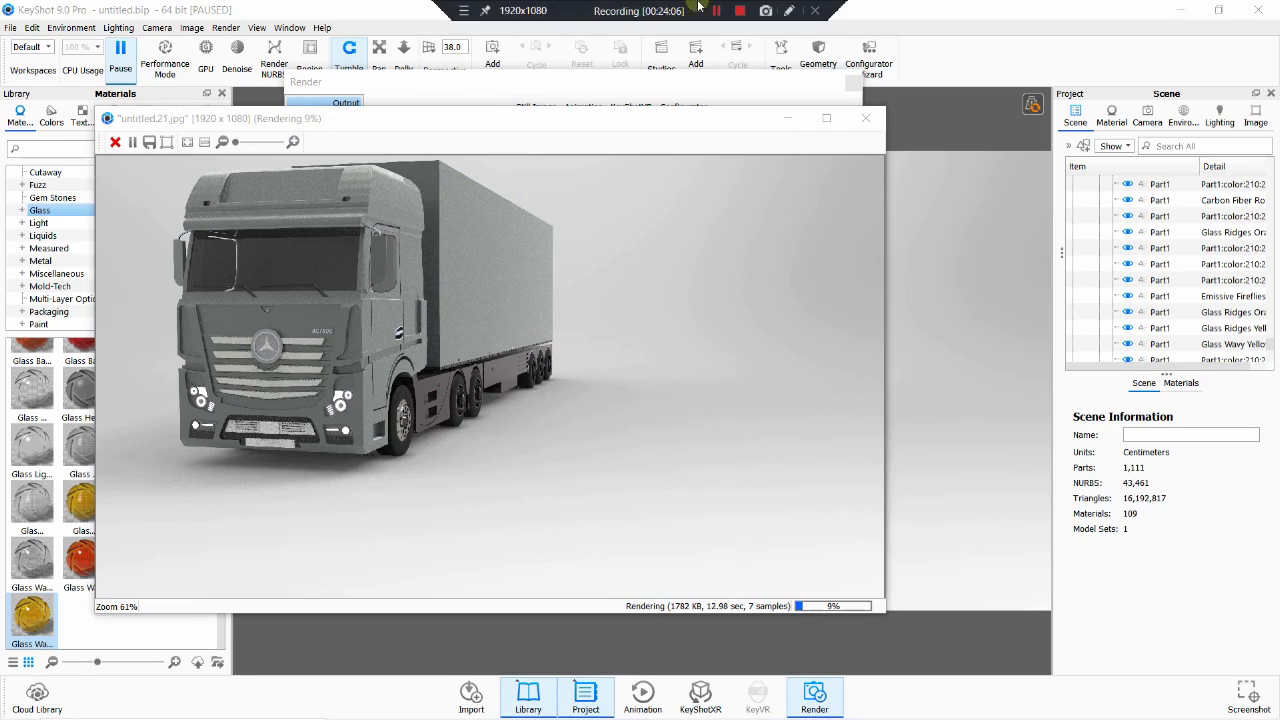
left_click(701, 119)
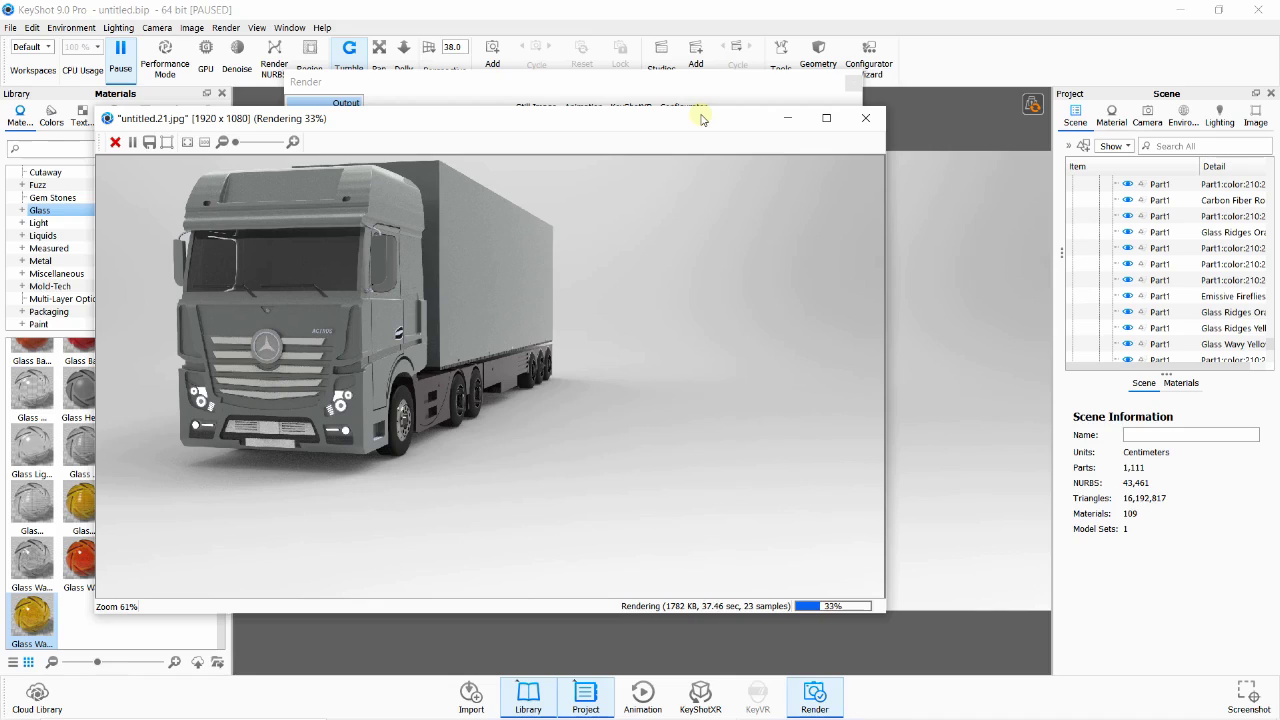
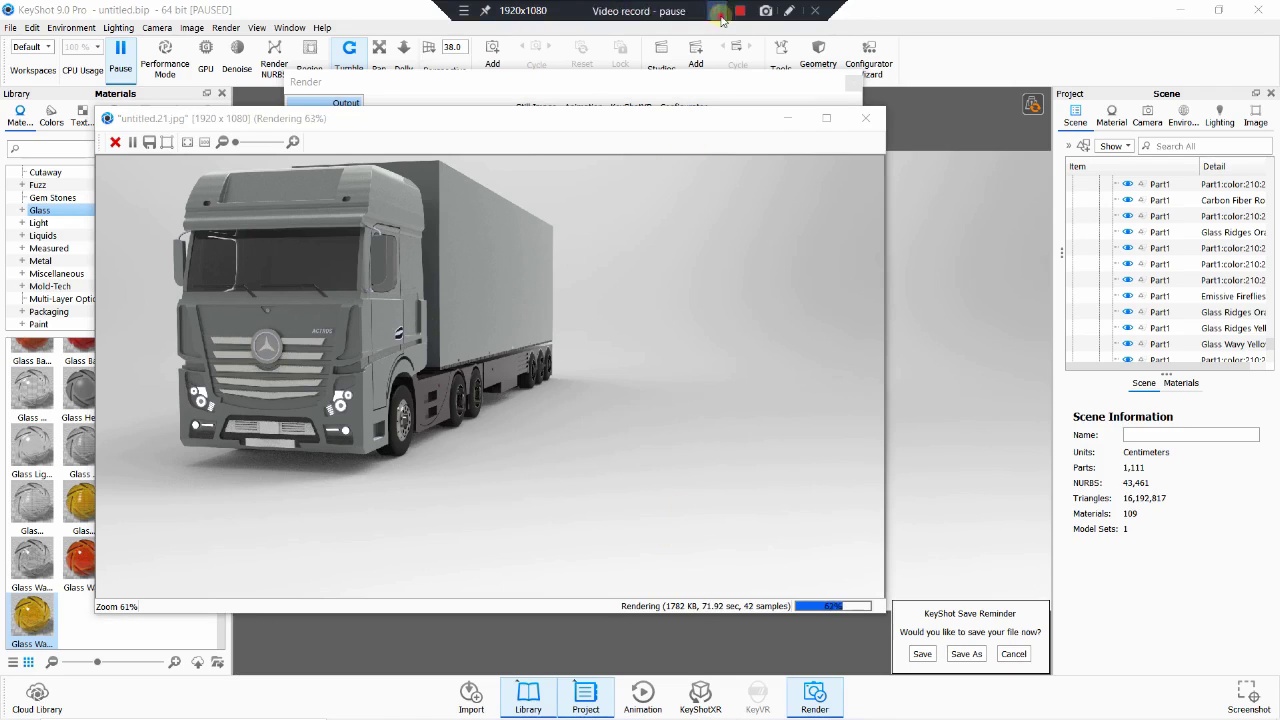
- Stop the in-progress render, keeping it as untitled.21.jpg, and close the Render dialog
left_click(115, 142)
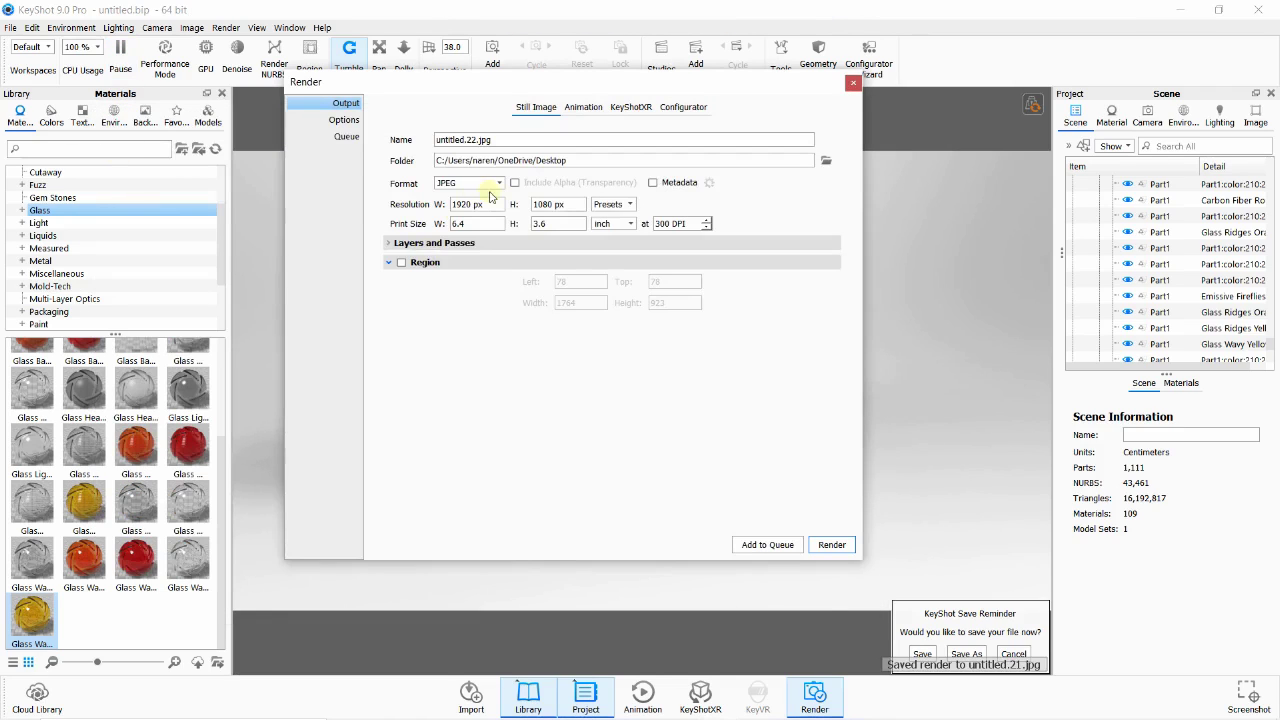
left_click(852, 86)
- Orbit toward the truck's front and lower the camera perspective to 23
mouse_move(733, 370)
left_mouse_down()
mouse_move(735, 402)
mouse_move(743, 369)
left_mouse_up()
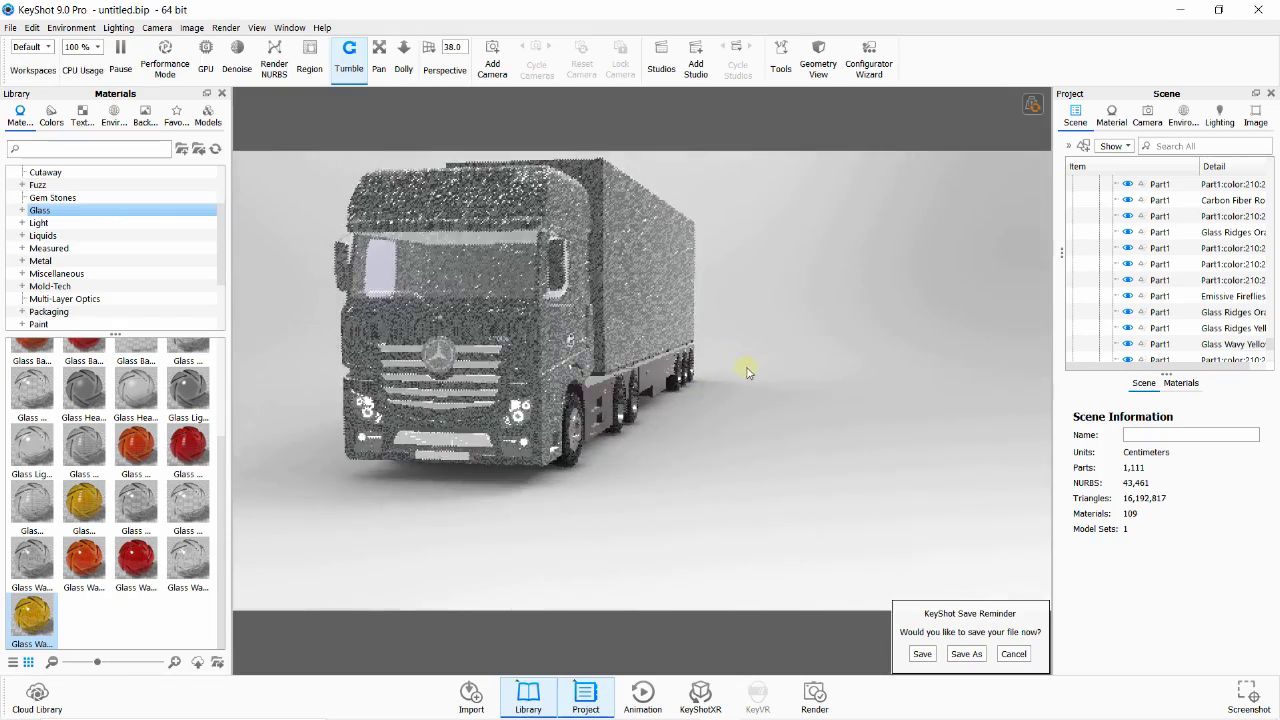
mouse_move(746, 369)
left_mouse_down()
mouse_move(729, 323)
mouse_move(977, 323)
mouse_move(894, 386)
mouse_move(784, 398)
mouse_move(565, 153)
left_mouse_up()
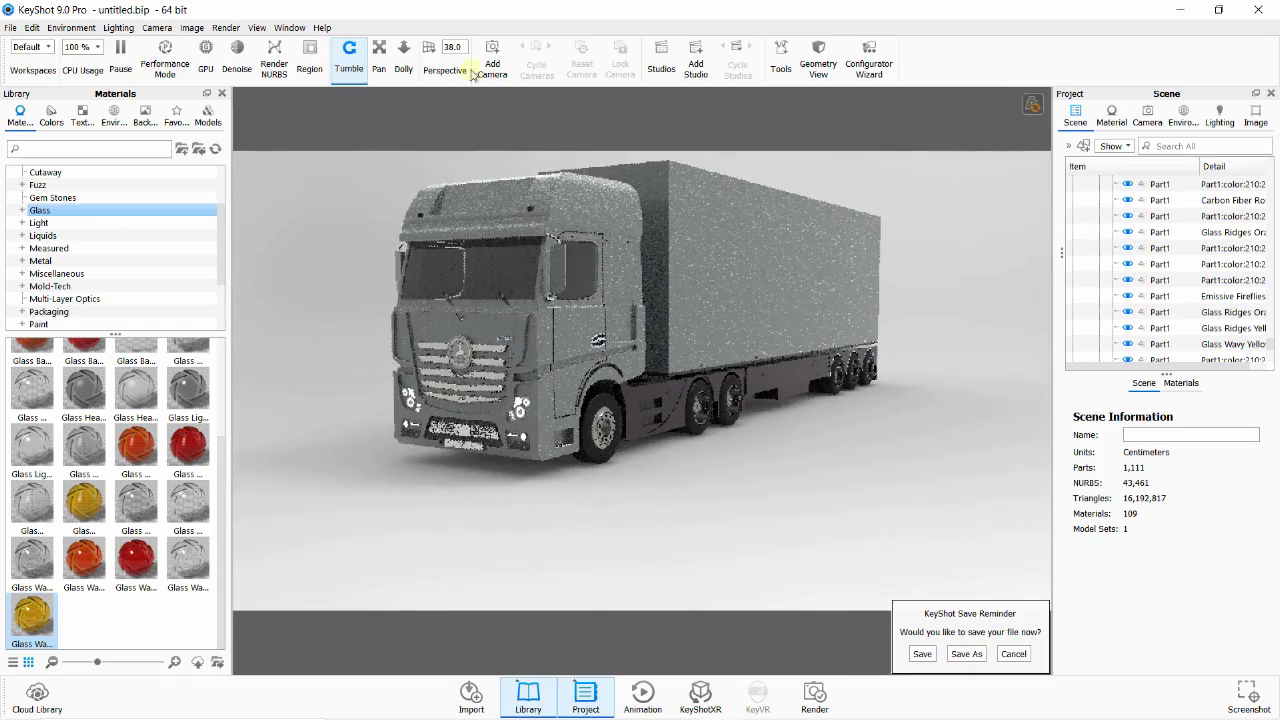
left_click(430, 55)
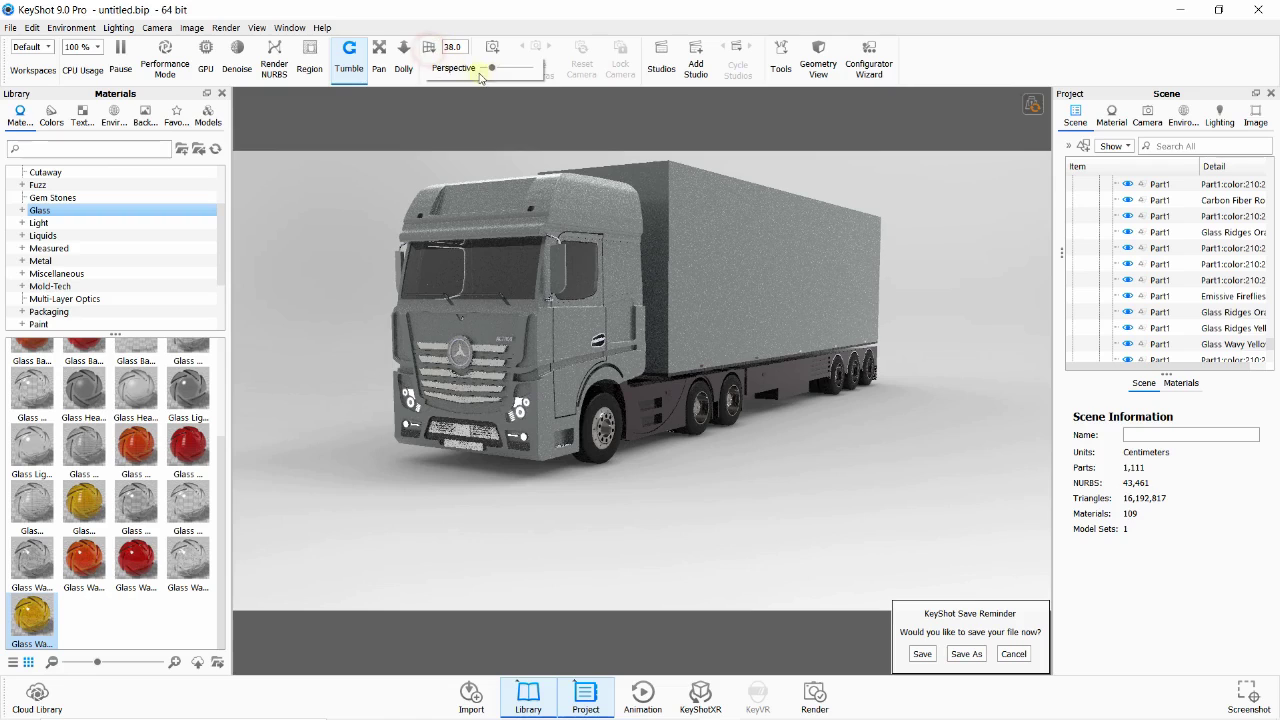
left_click_drag(491, 70, 491, 70)
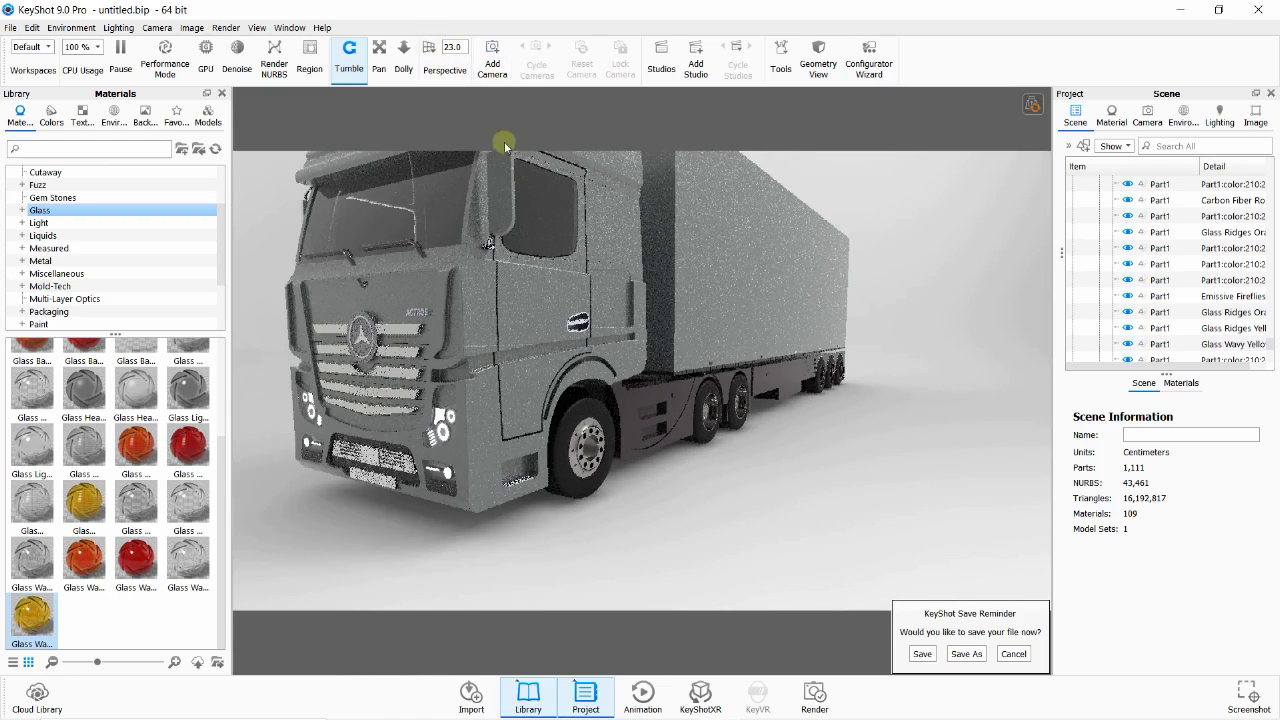
- Orbit to a higher front three-quarter angle for the truck's final framing
left_click_drag(650, 376, 650, 420)
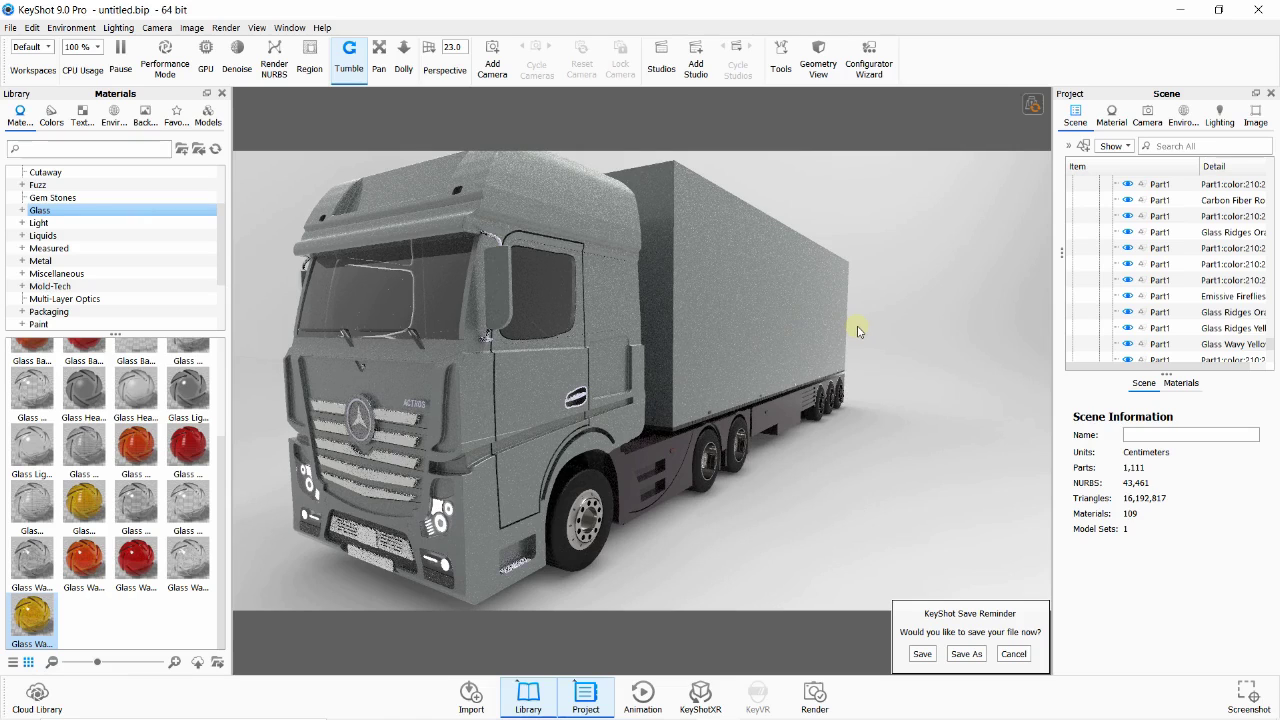
scroll(787, 346, "up", 2)
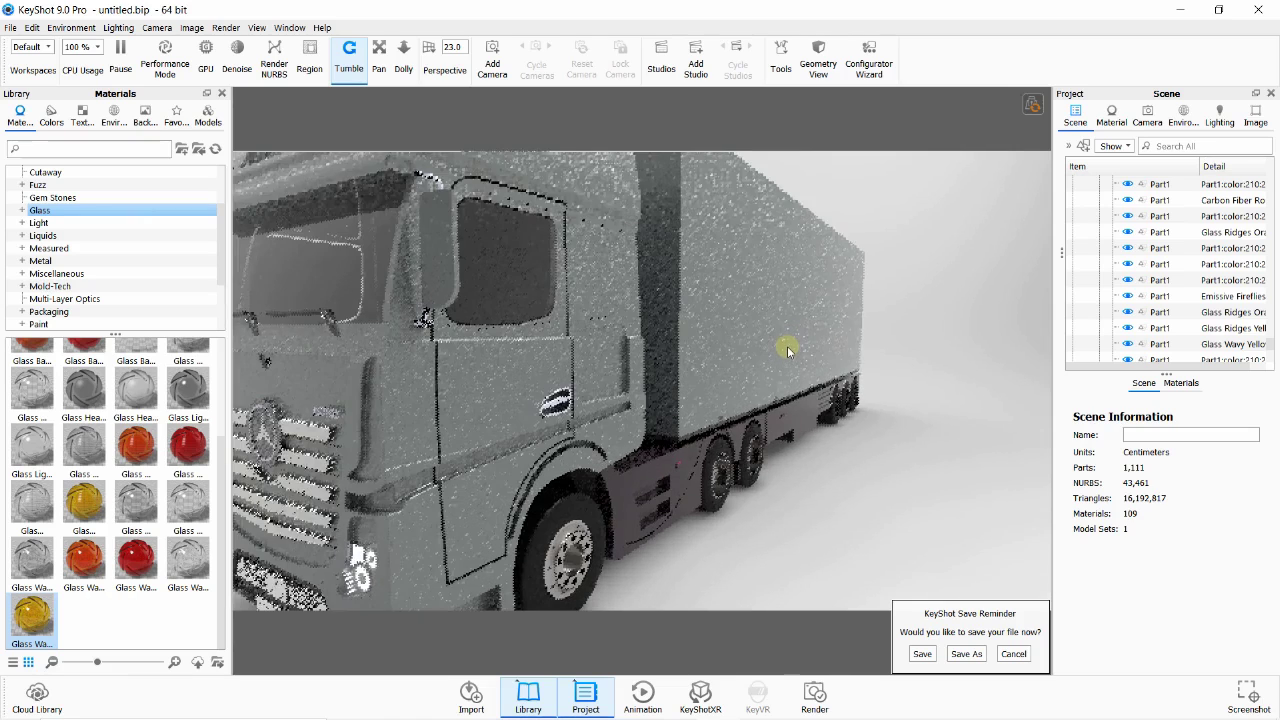
scroll(787, 346, "down", 4)
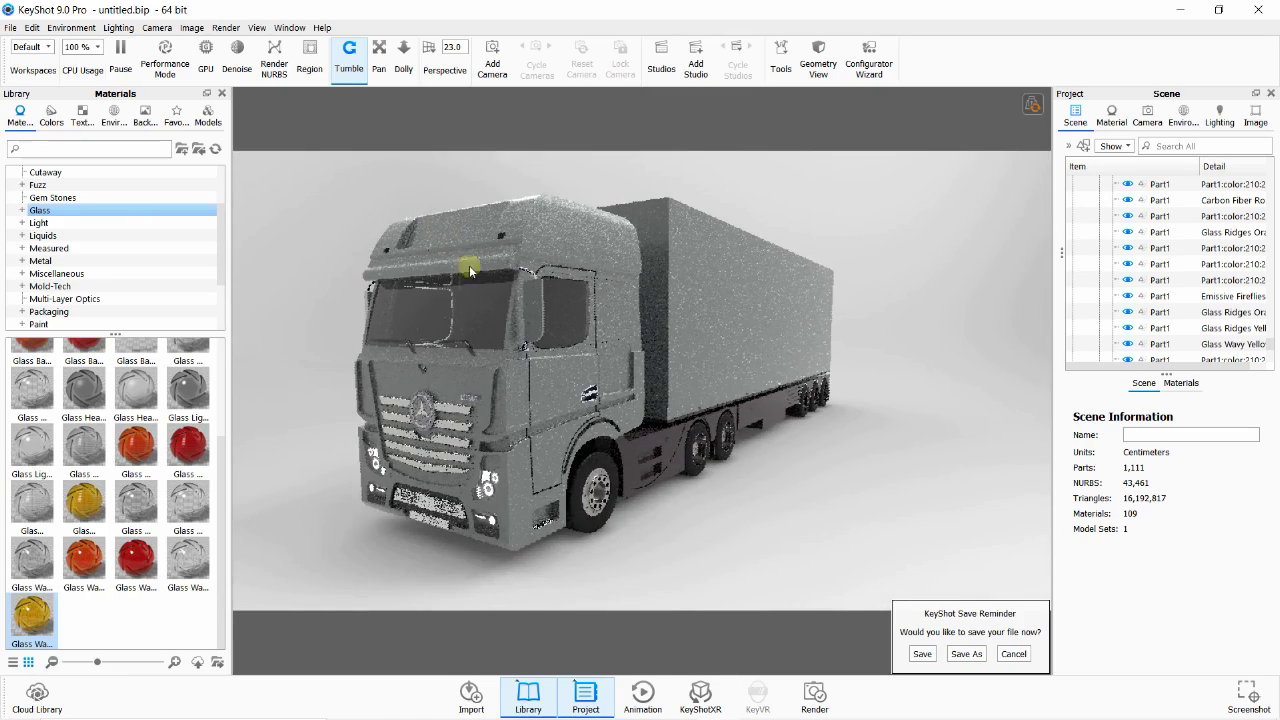
mouse_move(470, 270)
left_mouse_down()
mouse_move(471, 251)
mouse_move(428, 220)
left_mouse_up()
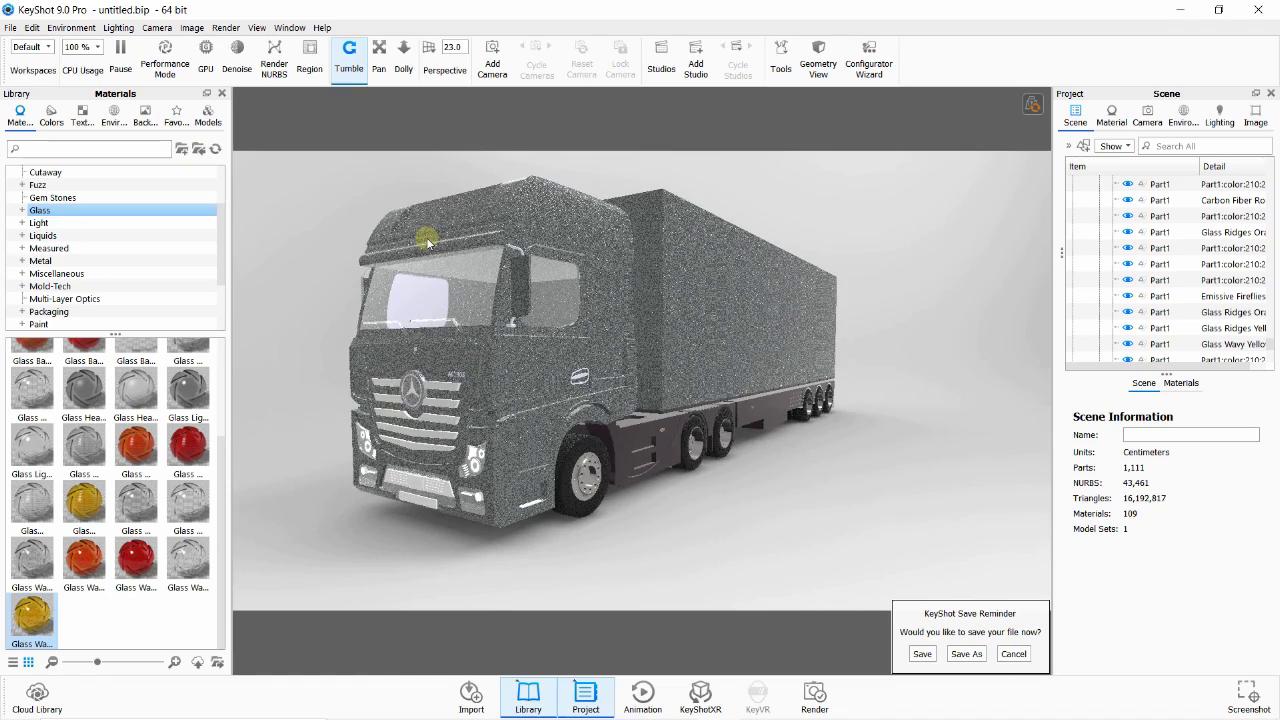
- Open the Render dialog from the Render menu, set up for untitled.22.jpg output
left_click(12, 26)
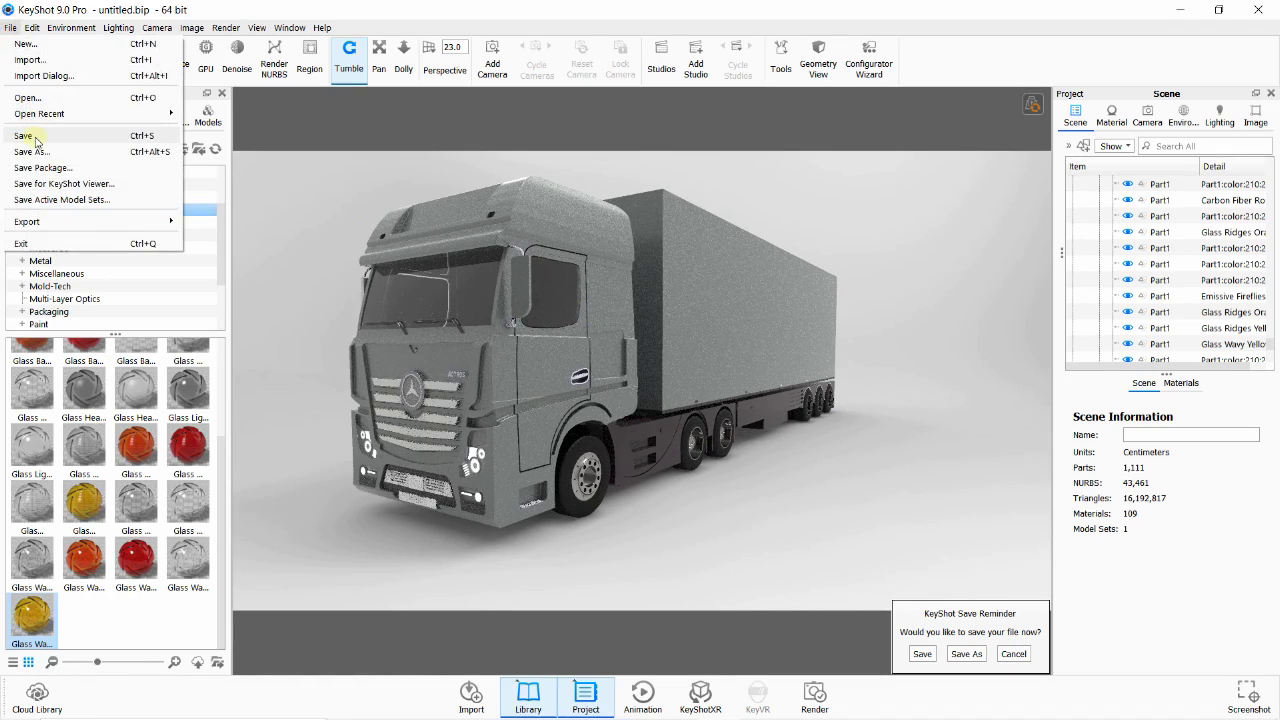
left_click(229, 34)
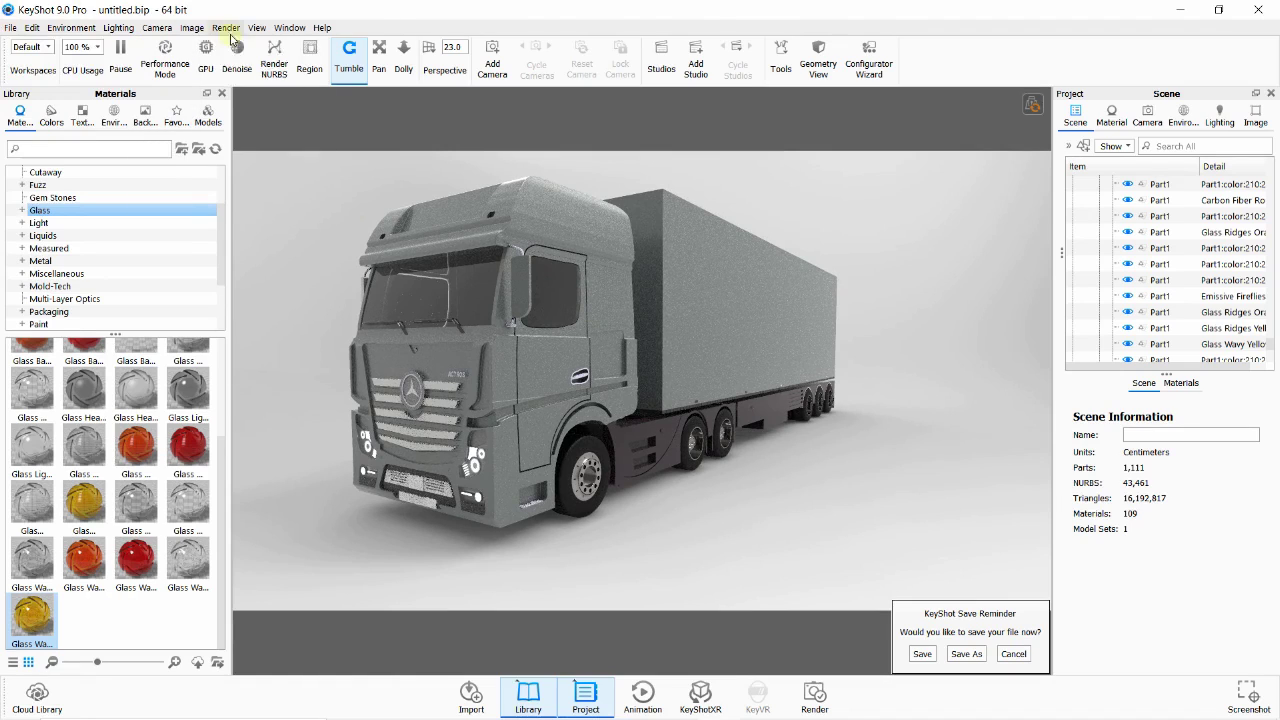
left_click(230, 33)
mouse_move(191, 27)
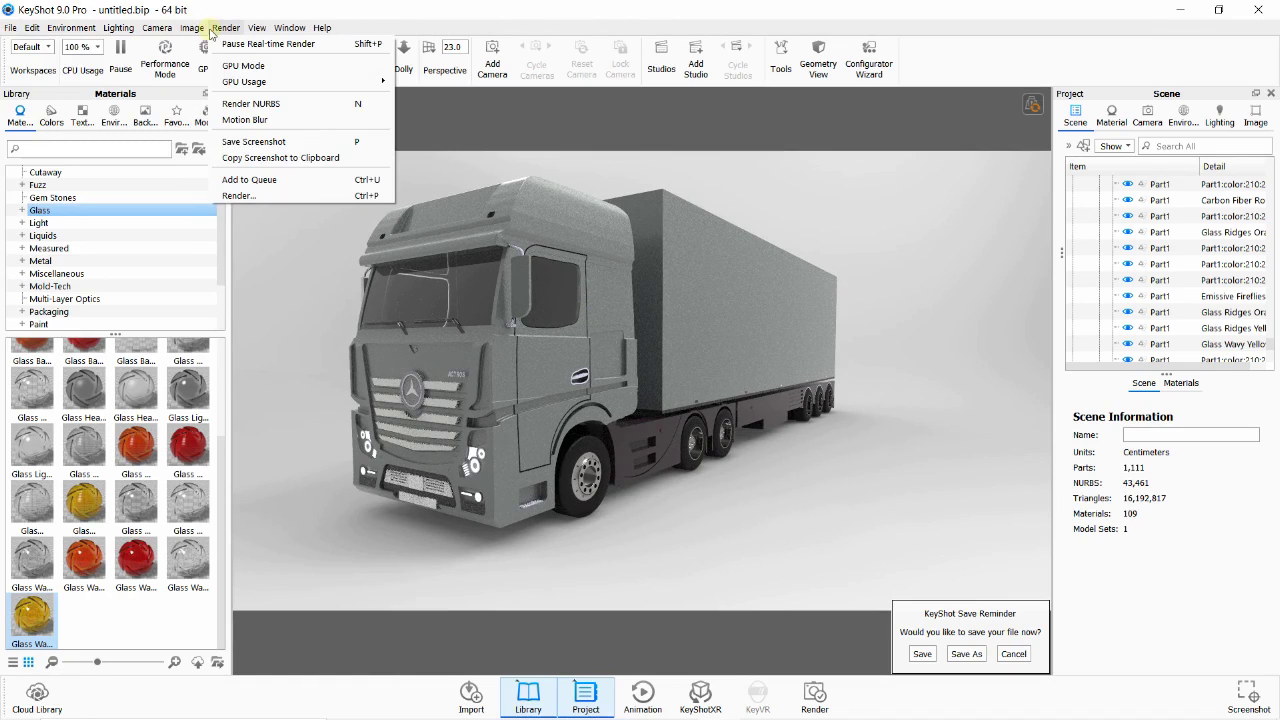
left_click(245, 195)
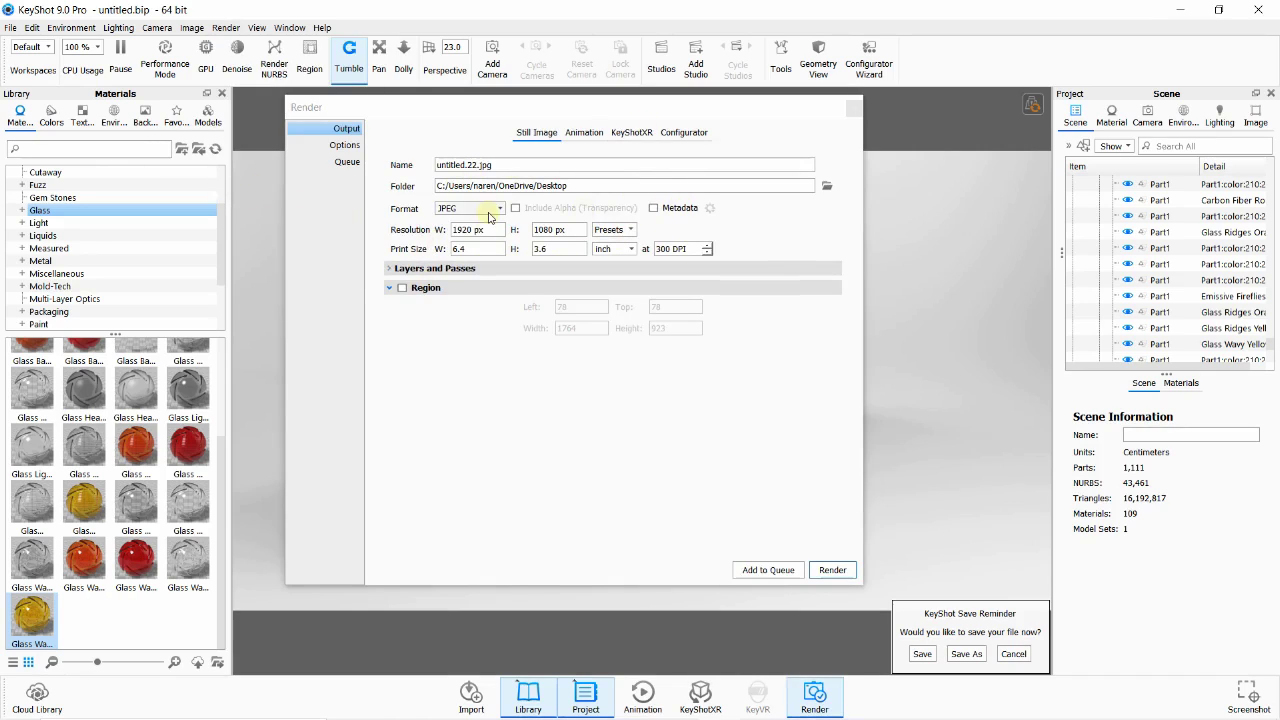
- Keep JPEG output and start rendering untitled.22.jpg at 1920×1080
left_click(489, 214)
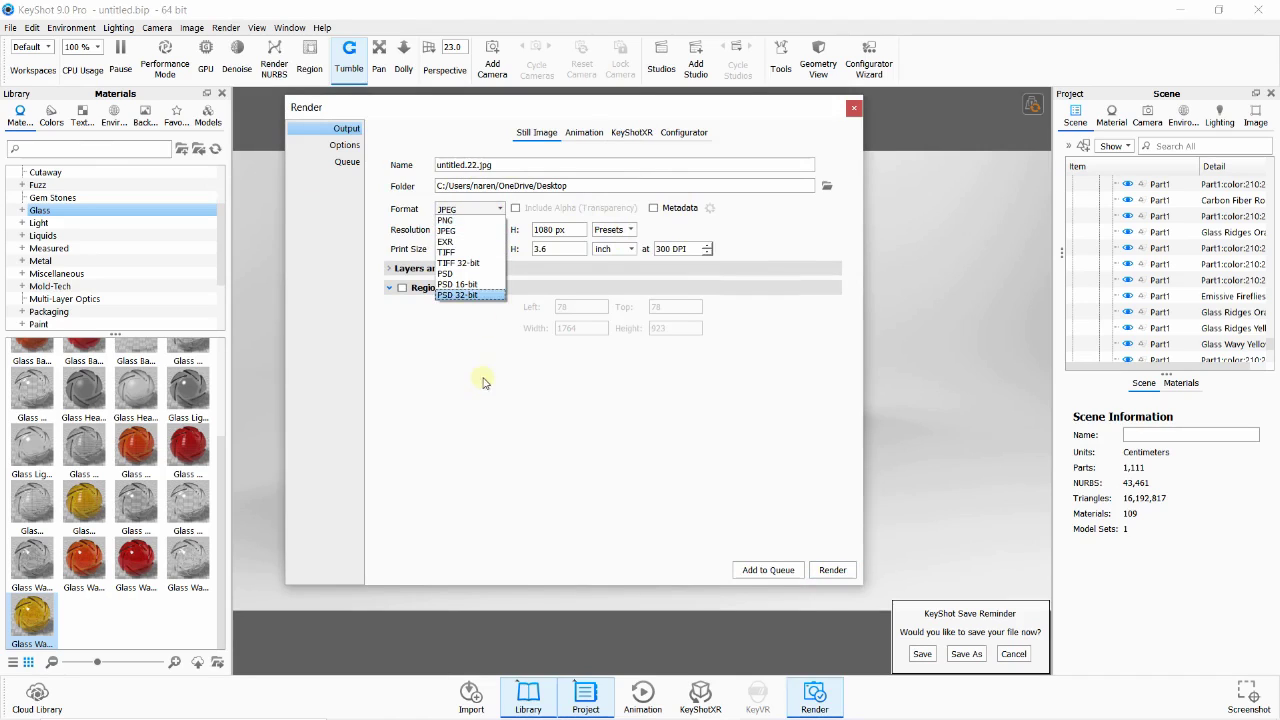
left_click(484, 382)
left_click(413, 274)
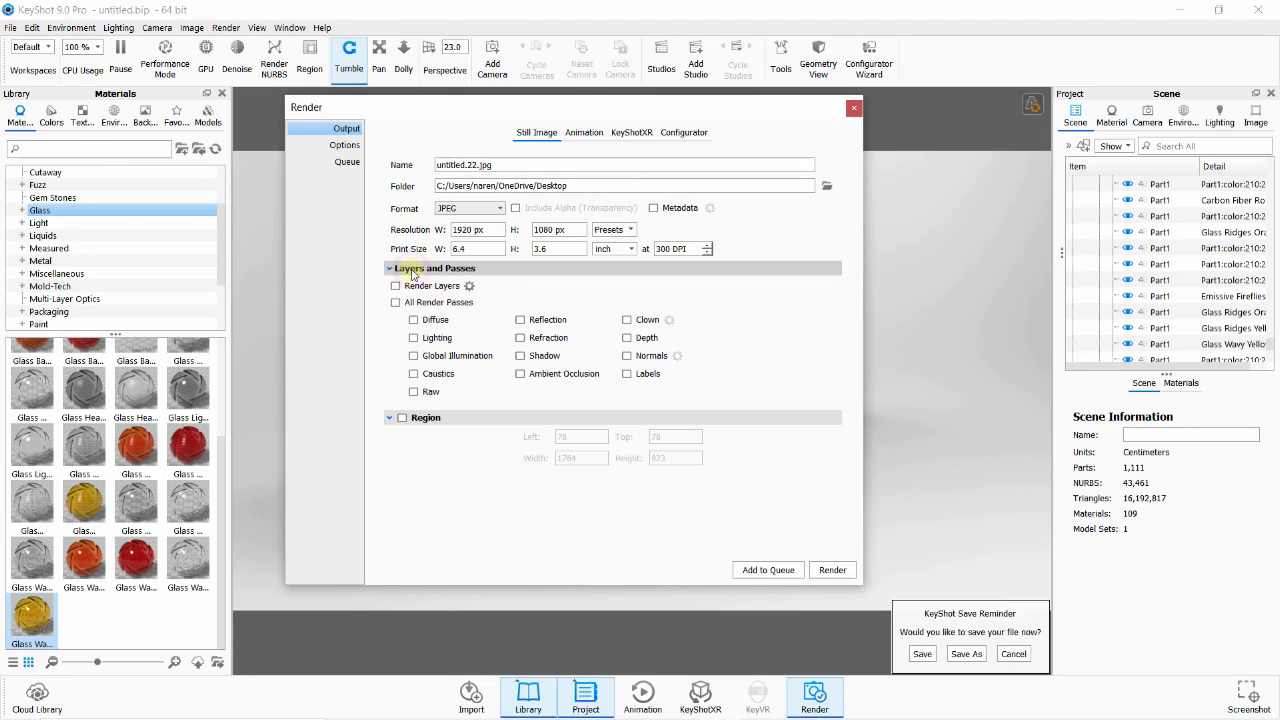
left_click(413, 270)
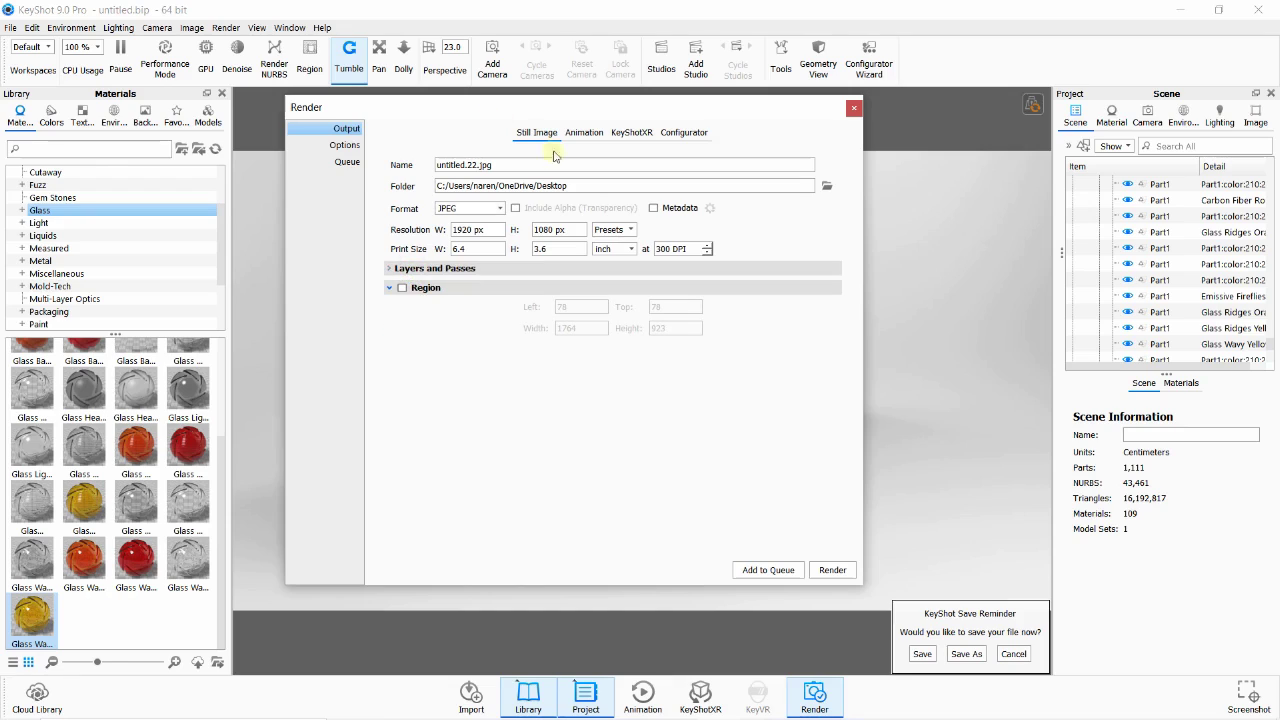
left_click(813, 569)
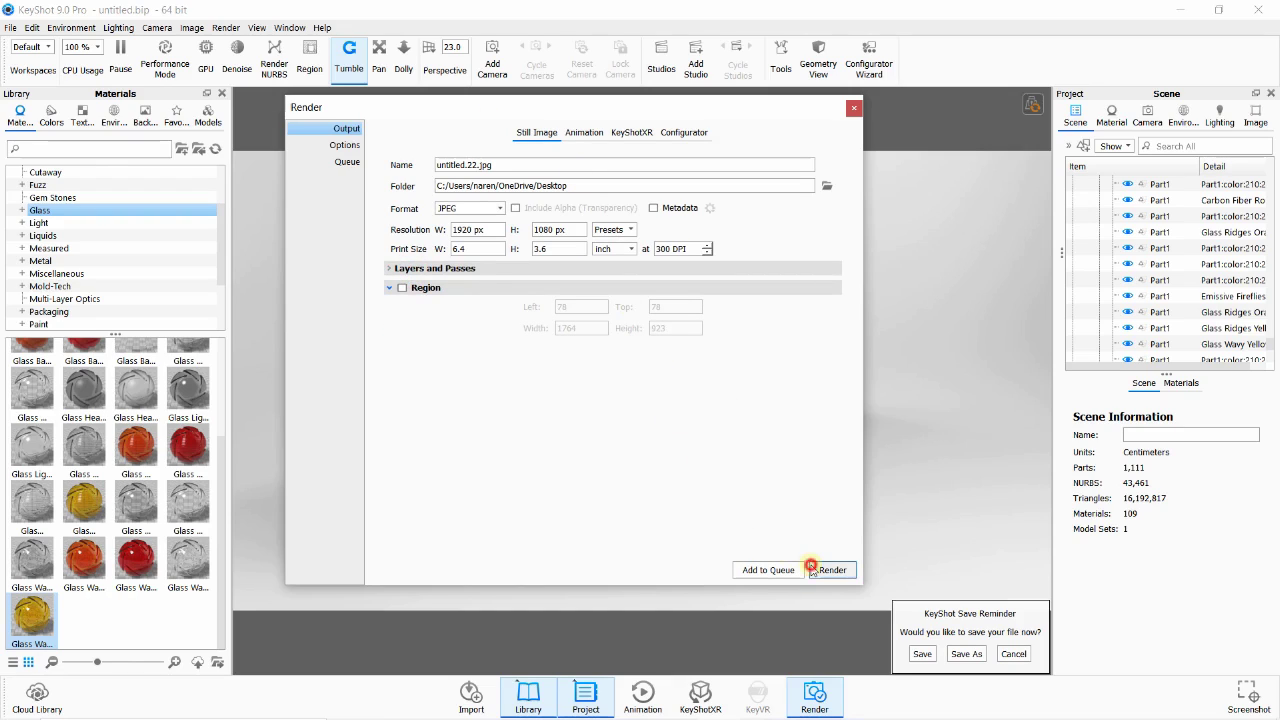